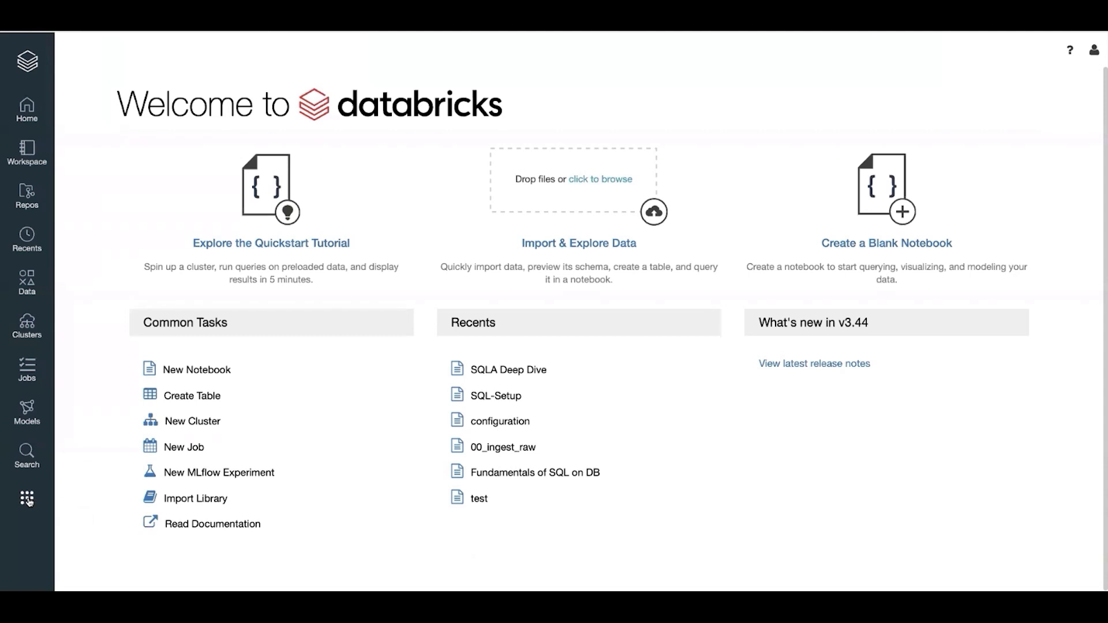
Switch from the Data Science and Engineering workspace to the SQL Analytics environment.
{"action": "left_click", "coordinate": [27, 500]}
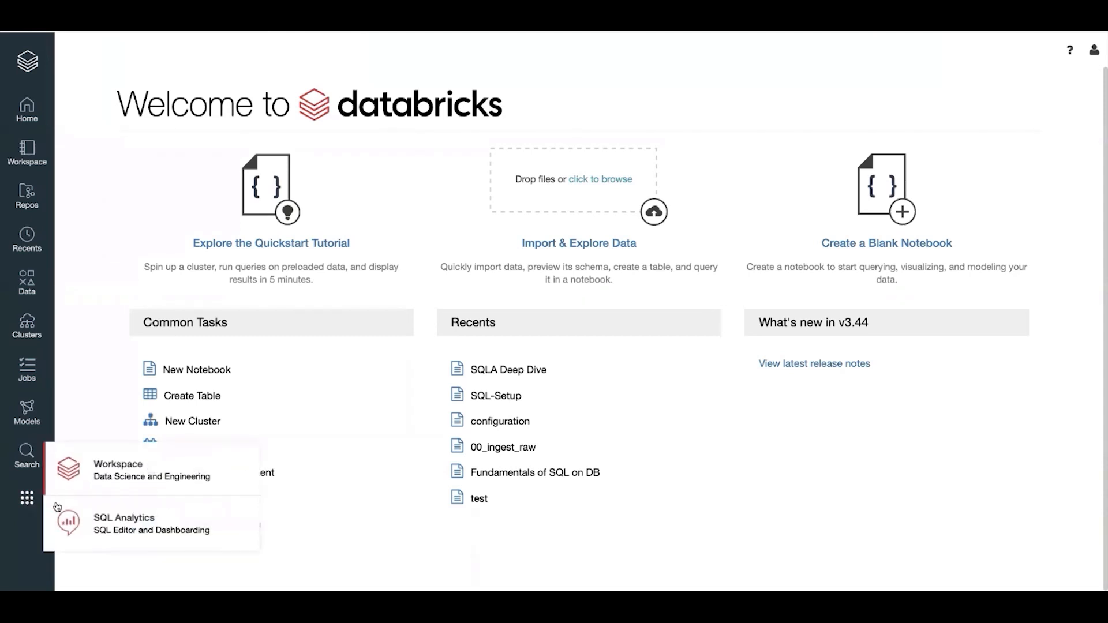
{"action": "left_click", "coordinate": [127, 530]}
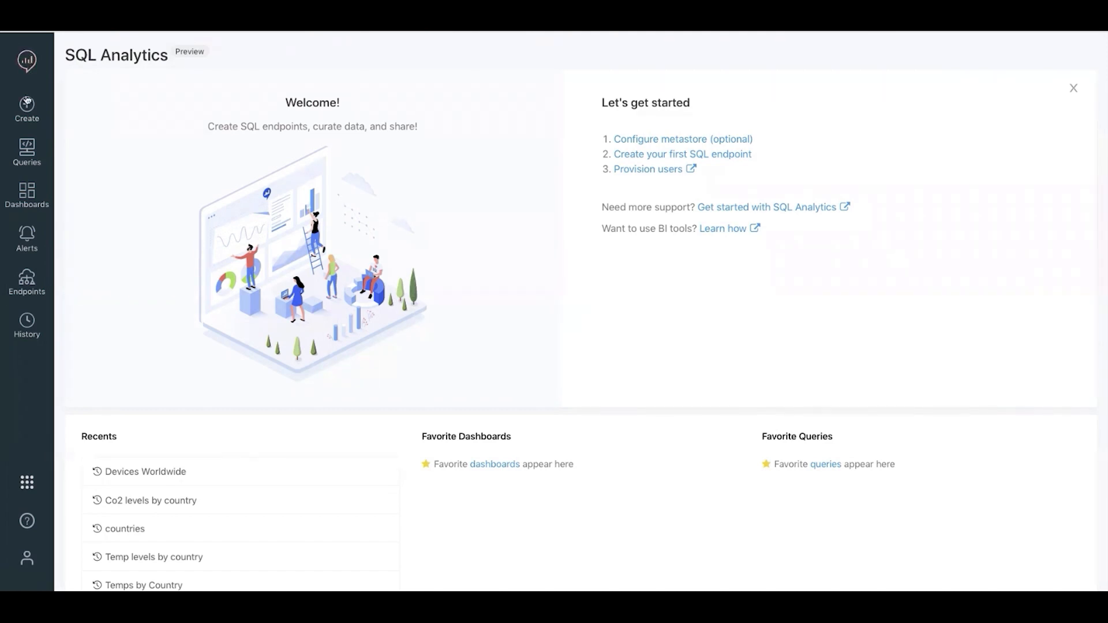
Look at the SQL Analytics help guide and account options, and view the list of SQL endpoints.
{"action": "left_click", "coordinate": [29, 164]}
{"action": "left_click", "coordinate": [27, 522]}
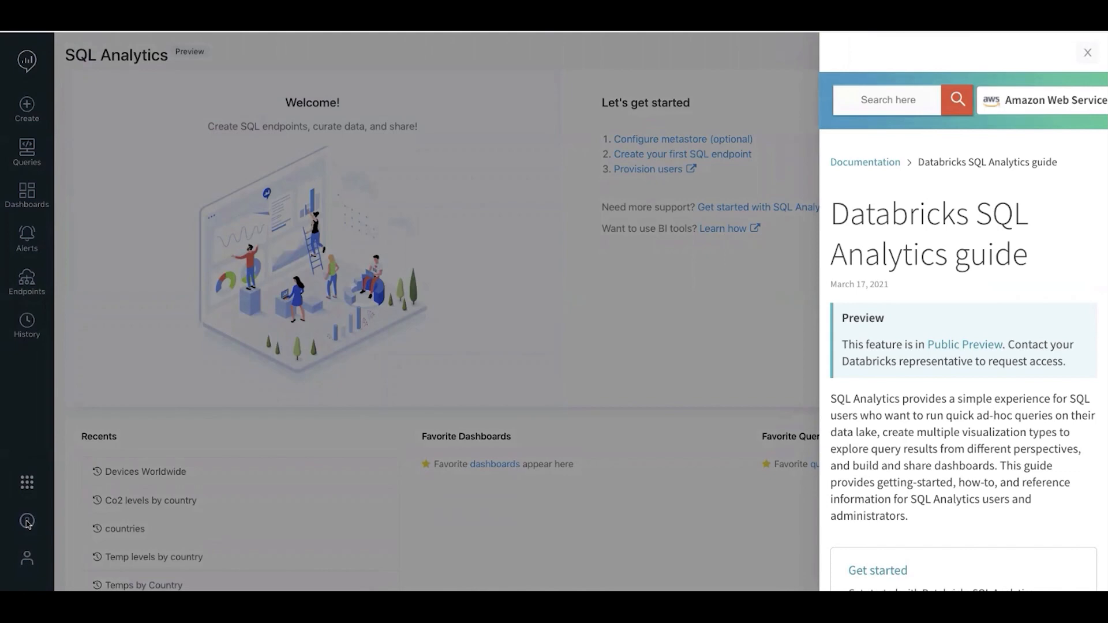
{"action": "left_click", "coordinate": [29, 559]}
{"action": "left_click", "coordinate": [27, 560]}
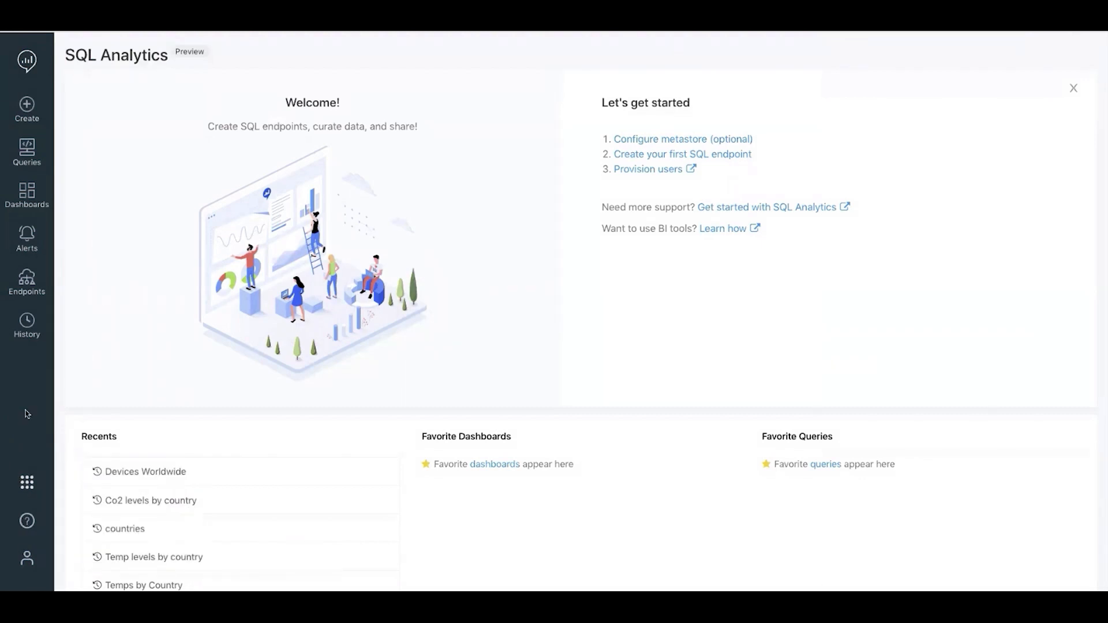
{"action": "left_click", "coordinate": [26, 279]}
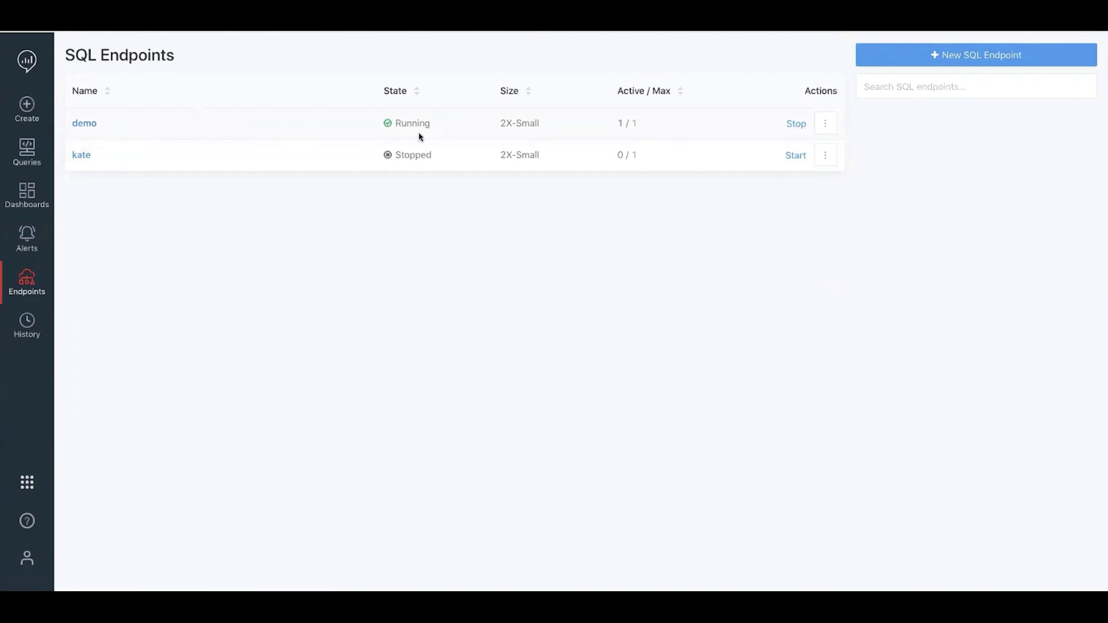
Create a new query, check the available endpoints and databases keeping demo and dbacademy, and expand the iot_data_gold table's columns.
{"action": "left_click", "coordinate": [27, 106]}
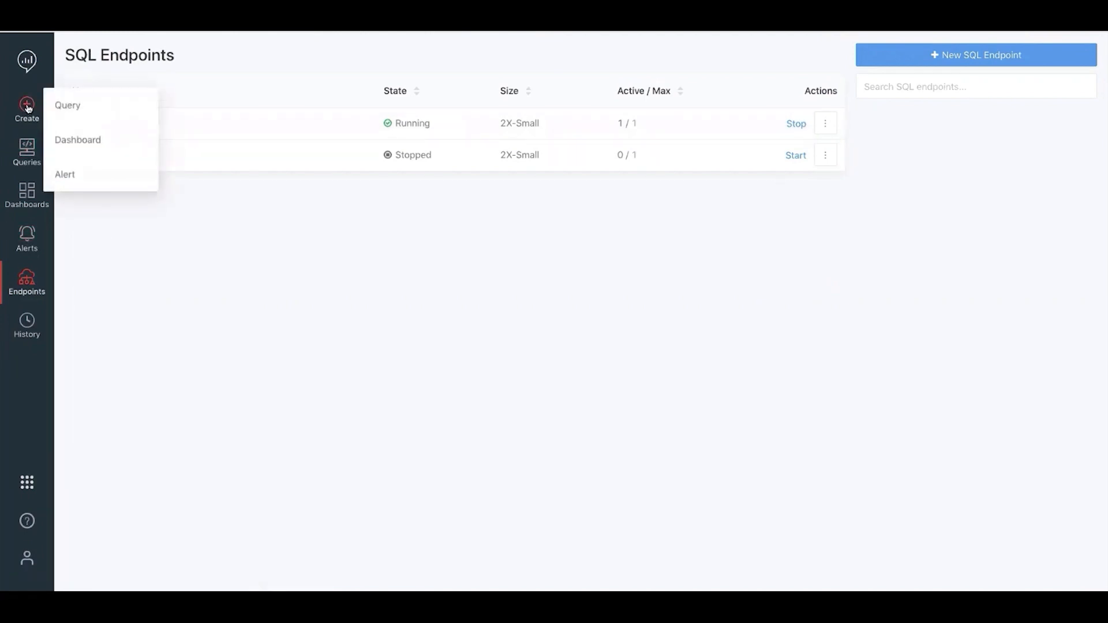
{"action": "left_click", "coordinate": [65, 105]}
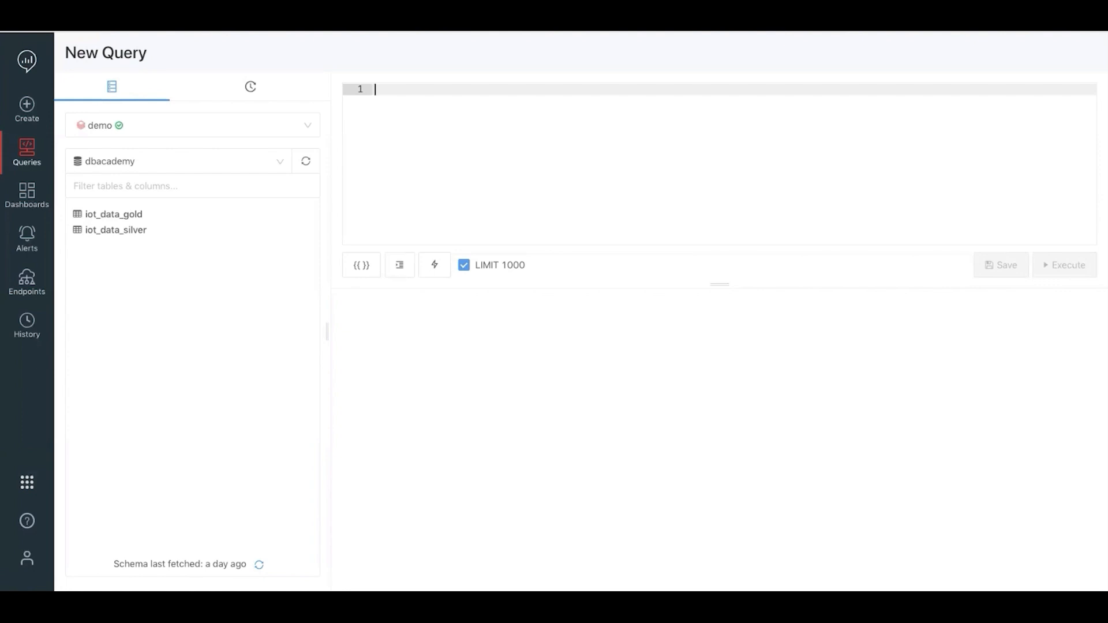
{"action": "left_click", "coordinate": [168, 123]}
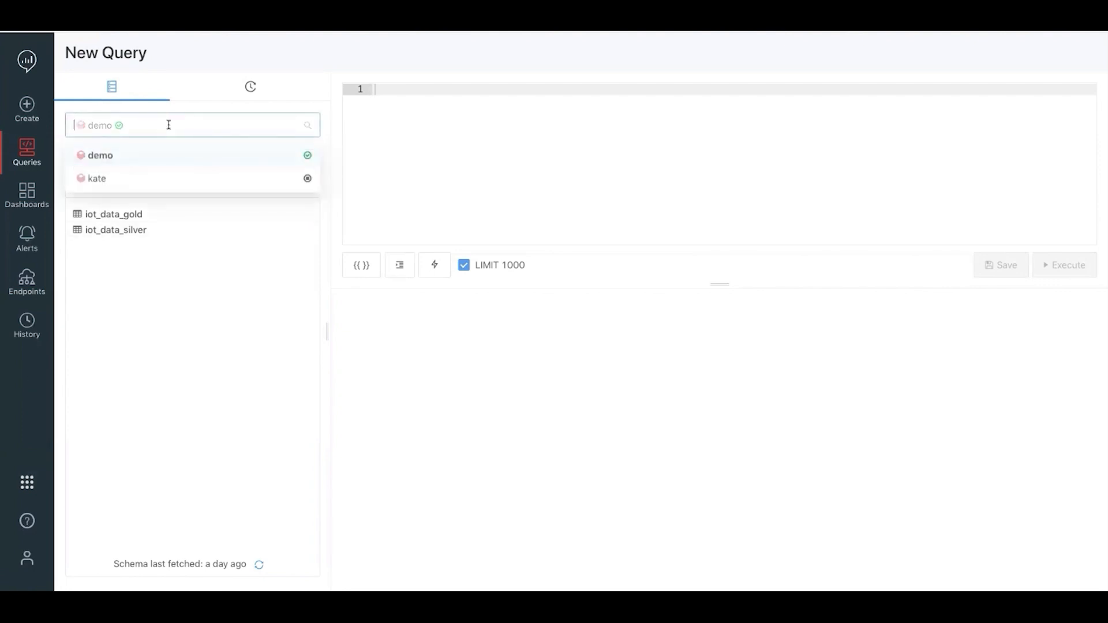
{"action": "left_click", "coordinate": [167, 123]}
{"action": "left_click", "coordinate": [149, 159]}
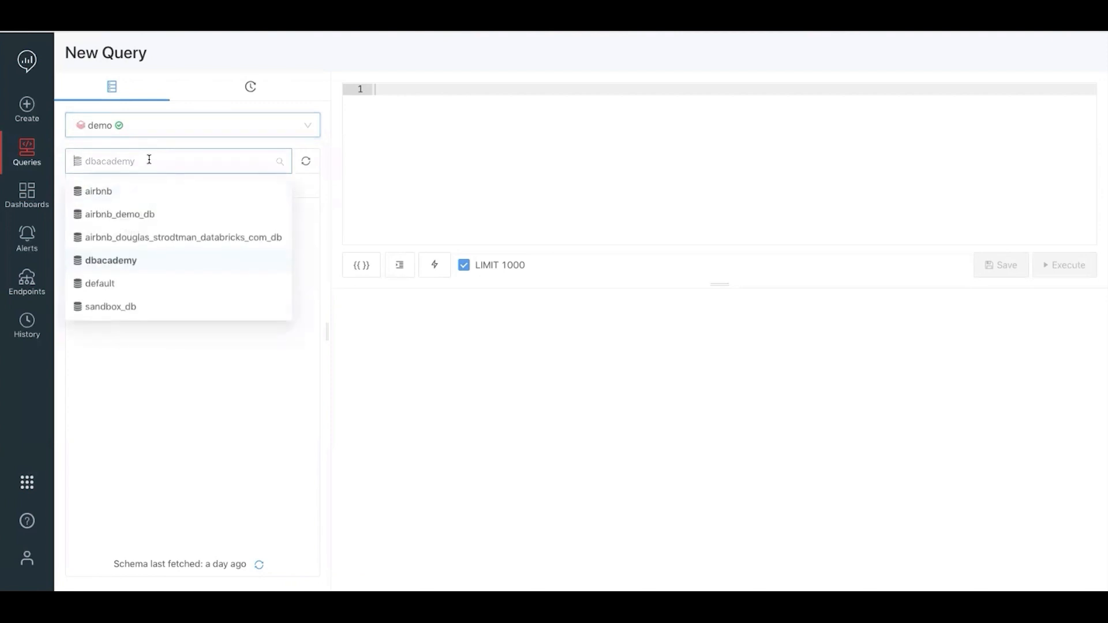
{"action": "left_click", "coordinate": [149, 159]}
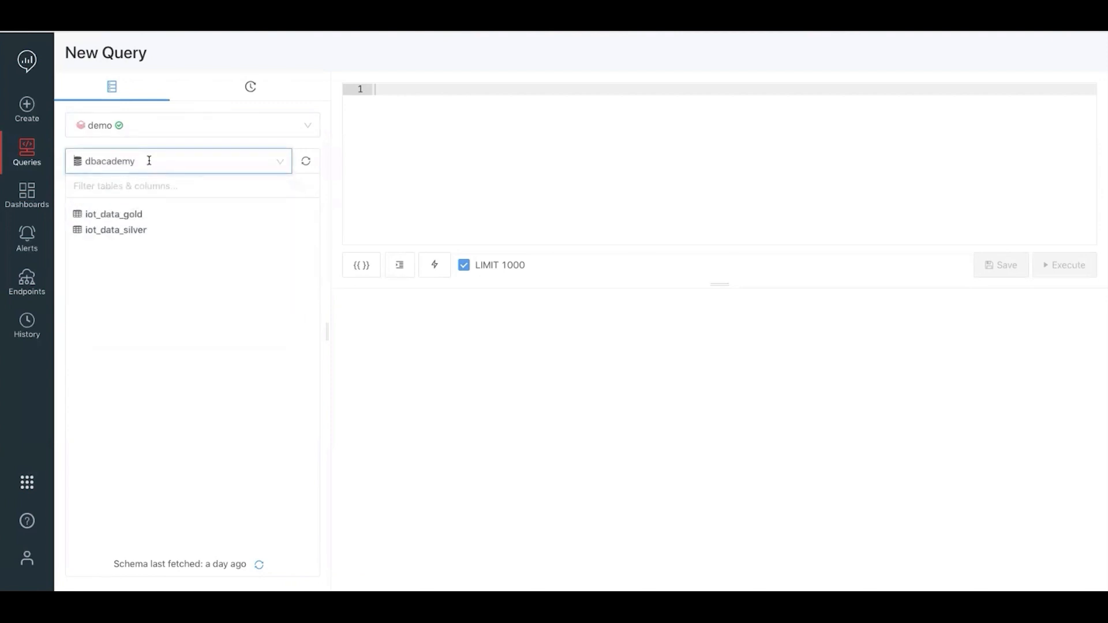
{"action": "left_click", "coordinate": [149, 161]}
{"action": "left_click", "coordinate": [149, 161]}
{"action": "left_click", "coordinate": [140, 218]}
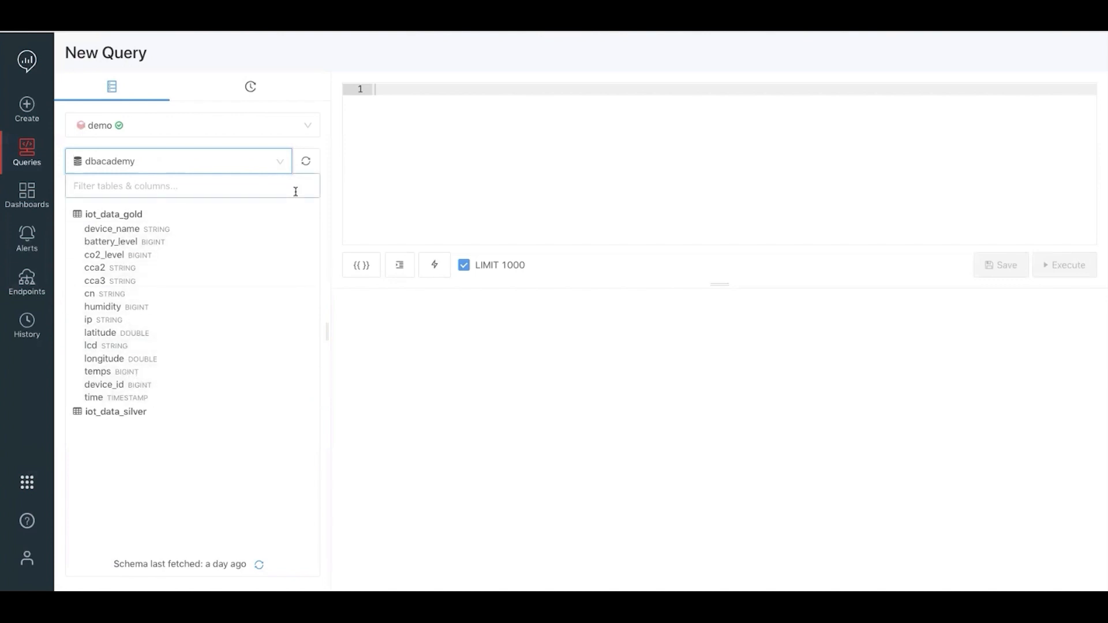
Write and run the query SELECT * FROM dbacademy.iot_data_gold, and look through the returned rows.
{"action": "left_click", "coordinate": [388, 86]}
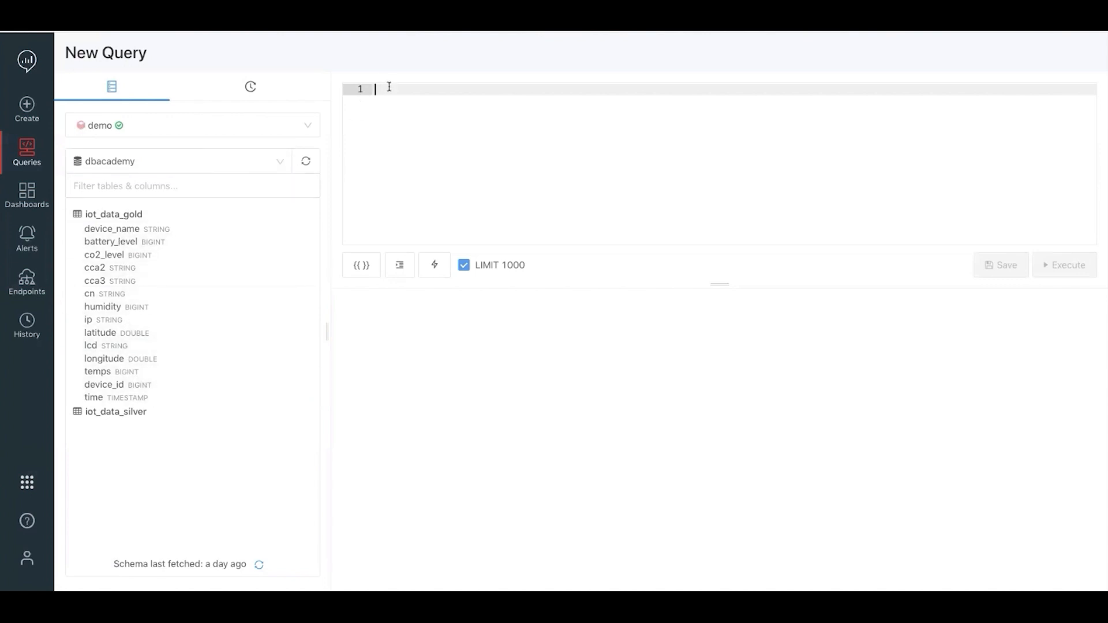
{"action": "type", "text": "SELE"}
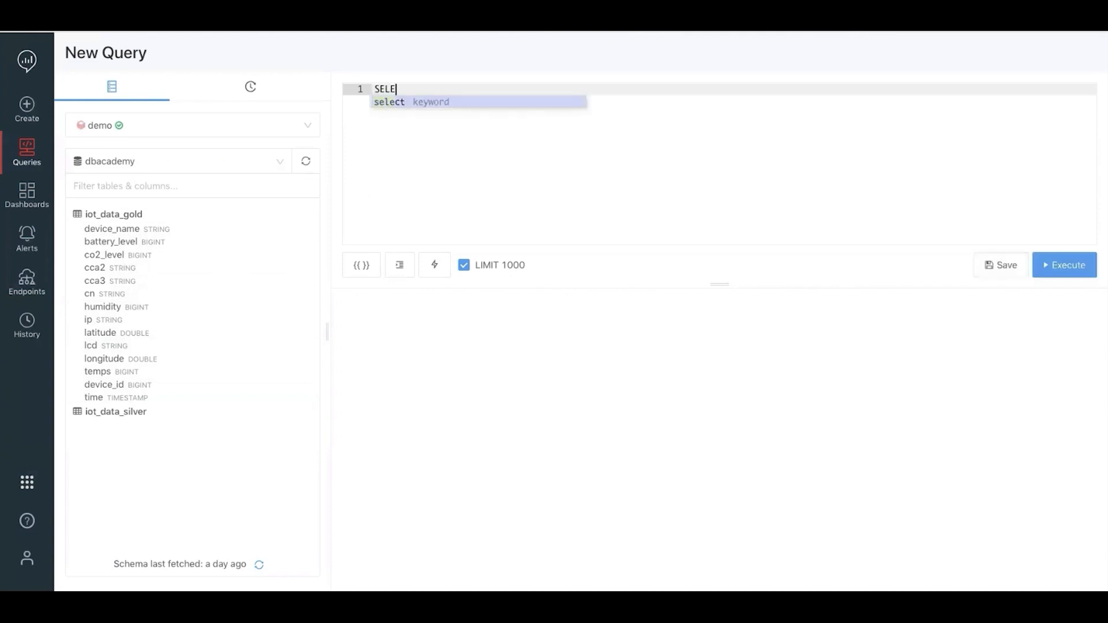
{"action": "type", "text": "CT "}
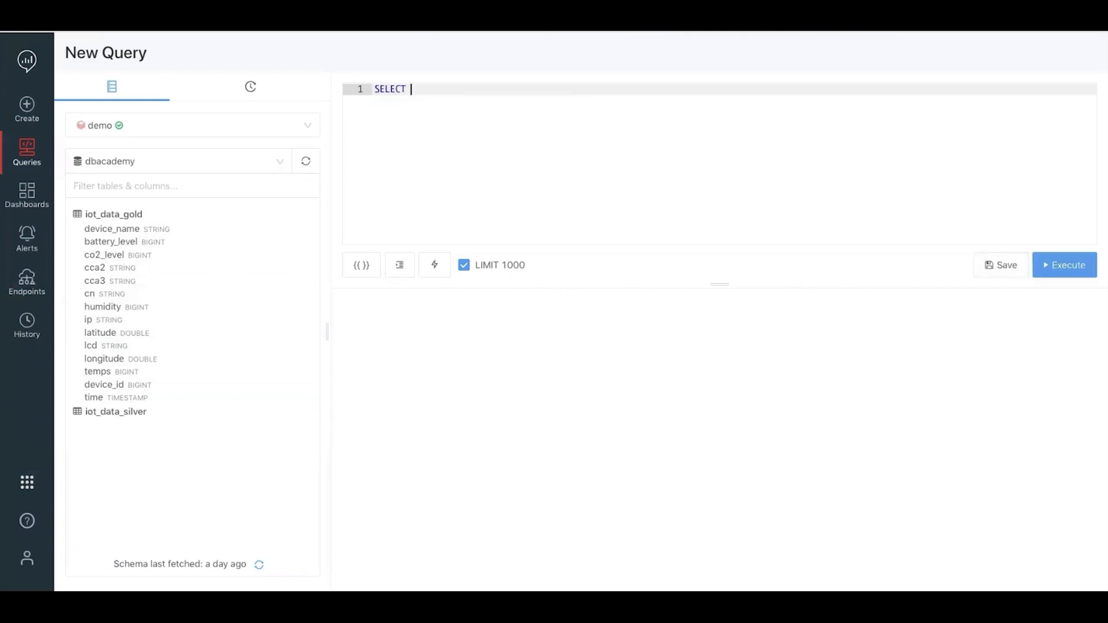
{"action": "type", "text": "* FROM"}
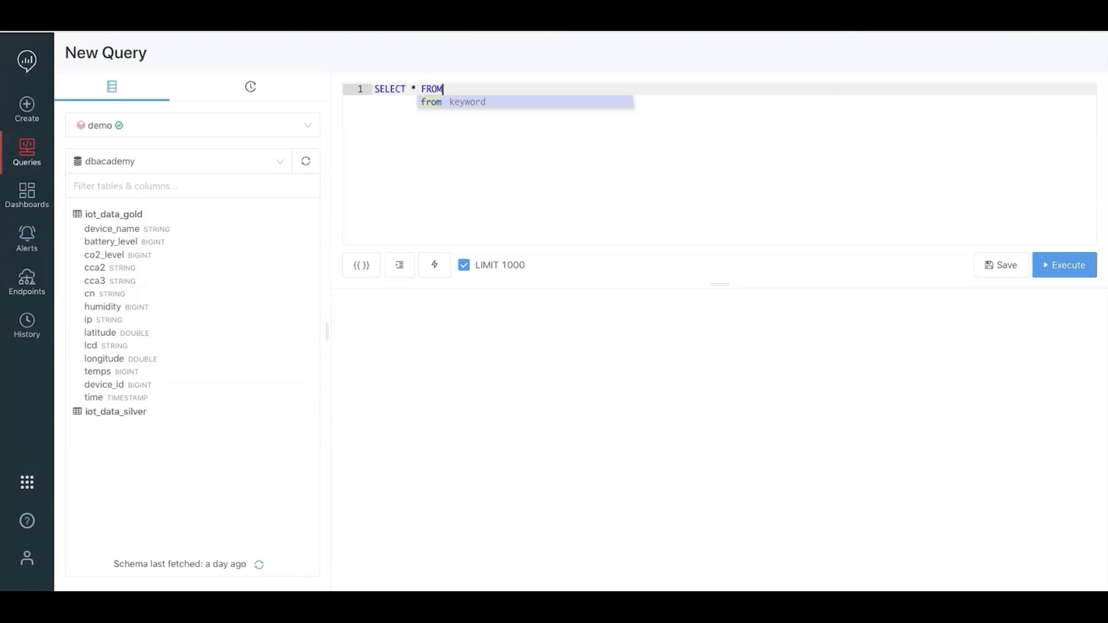
{"action": "type", "text": " dbacademy.iot_data_gold"}
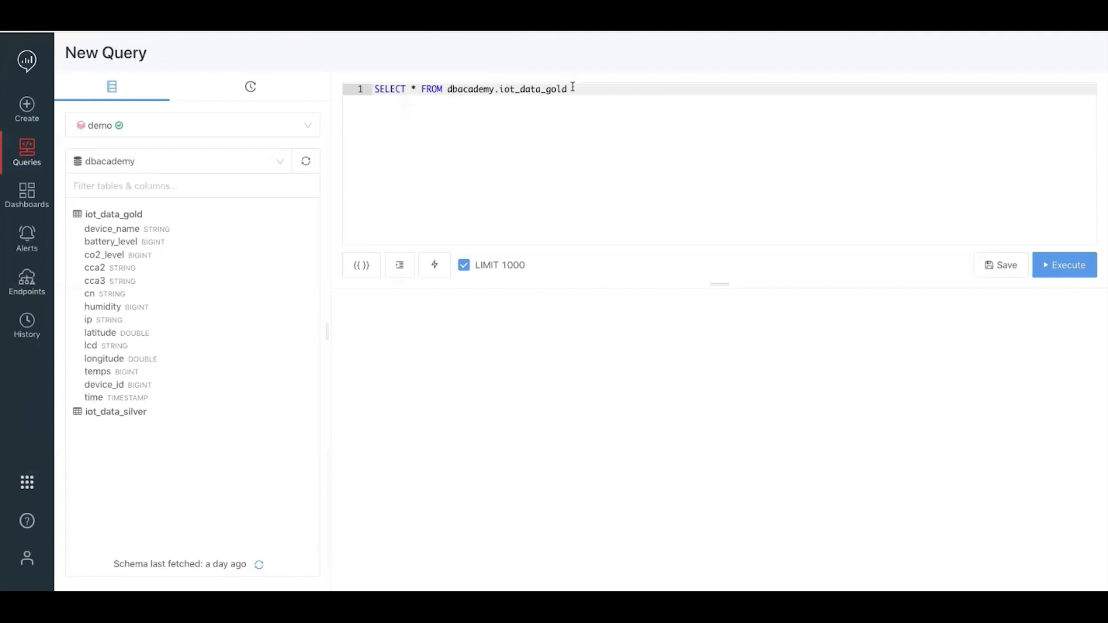
{"action": "left_click", "coordinate": [1059, 267]}
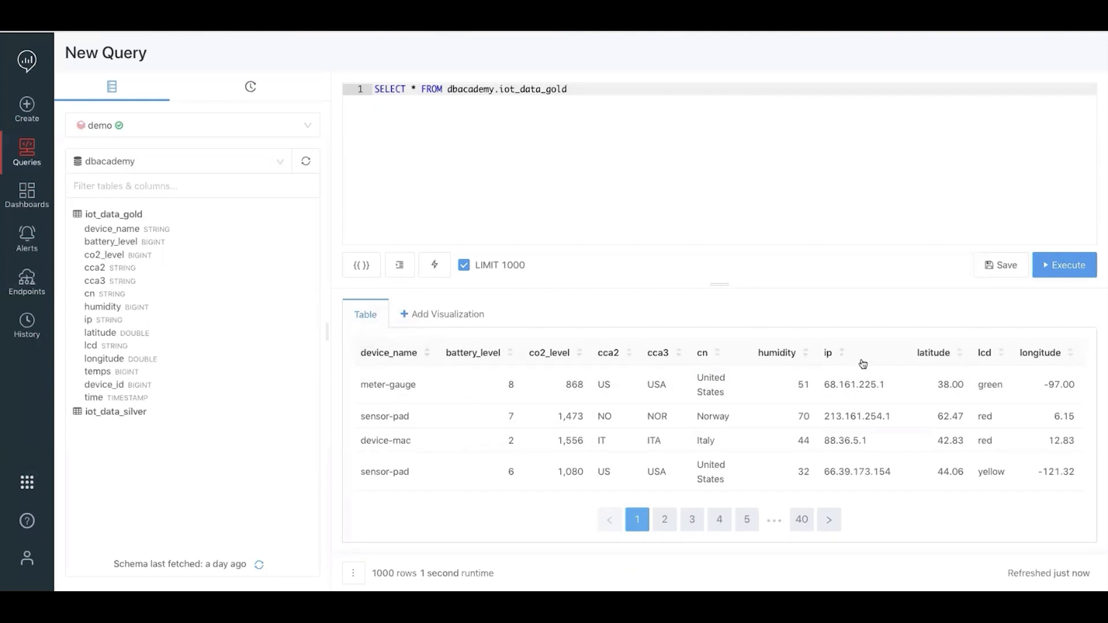
{"action": "scroll", "coordinate": [702, 417], "scroll_direction": "down", "scroll_amount": 3}
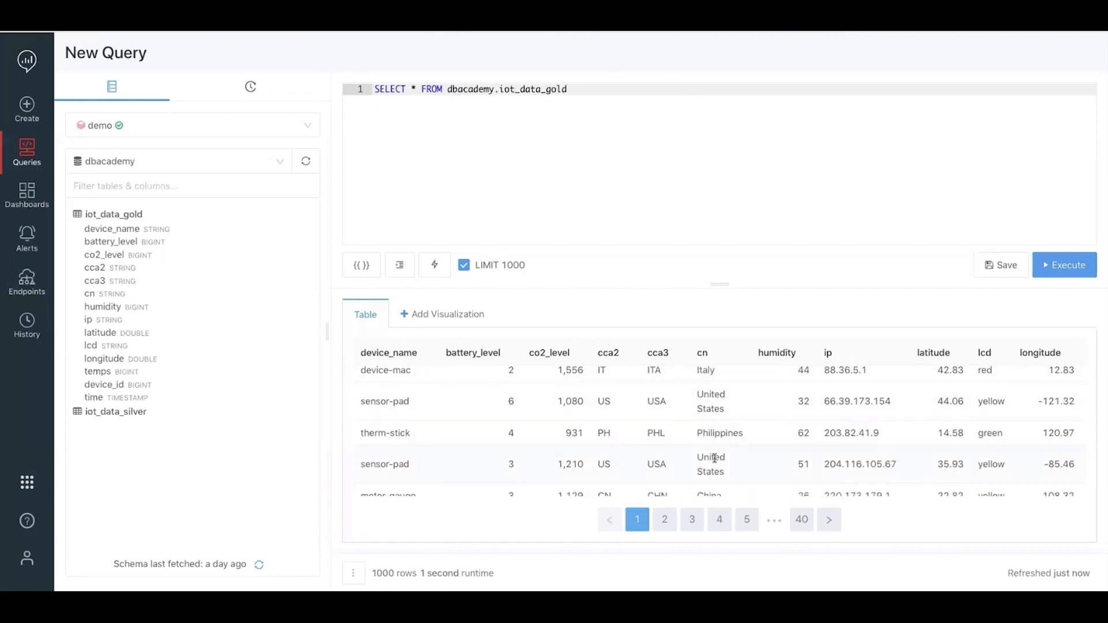
{"action": "scroll", "coordinate": [712, 456], "scroll_direction": "down", "scroll_amount": 5}
{"action": "scroll", "coordinate": [714, 458], "scroll_direction": "down", "scroll_amount": 10}
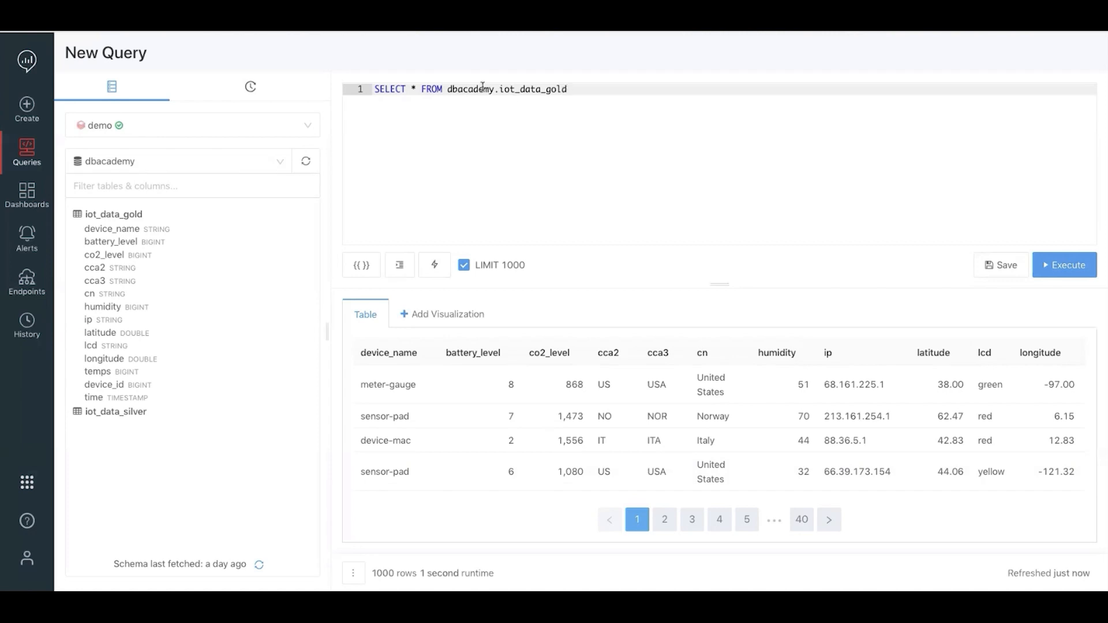
Replace the asterisk in the SELECT clause with COUNT(device_id) AS num_devices.
{"action": "double_click", "coordinate": [413, 89]}
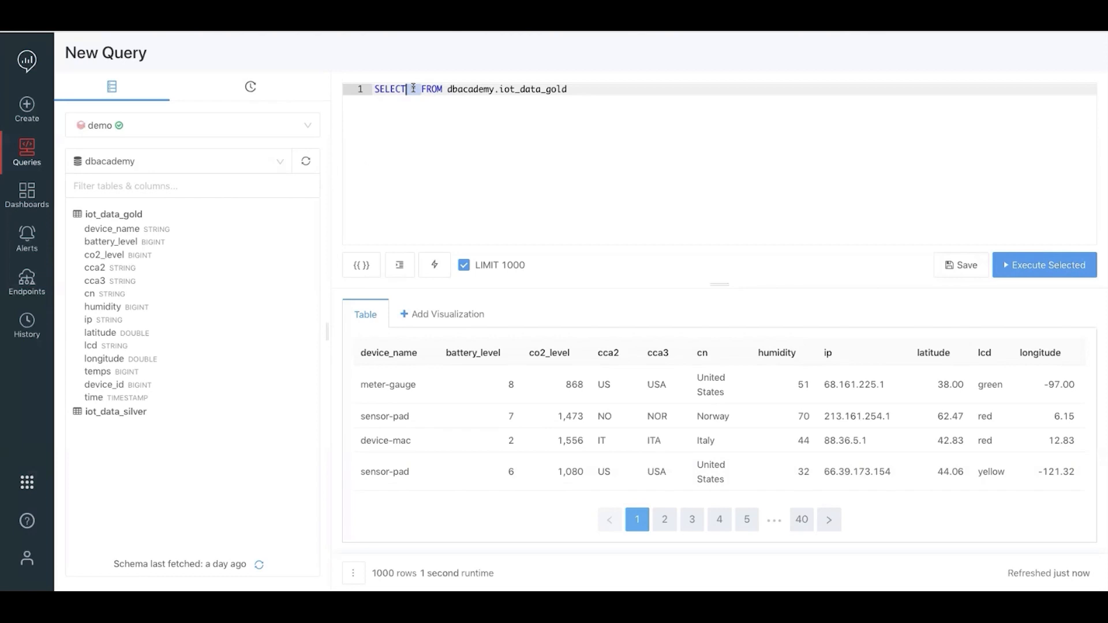
{"action": "type", "text": "COUNT"}
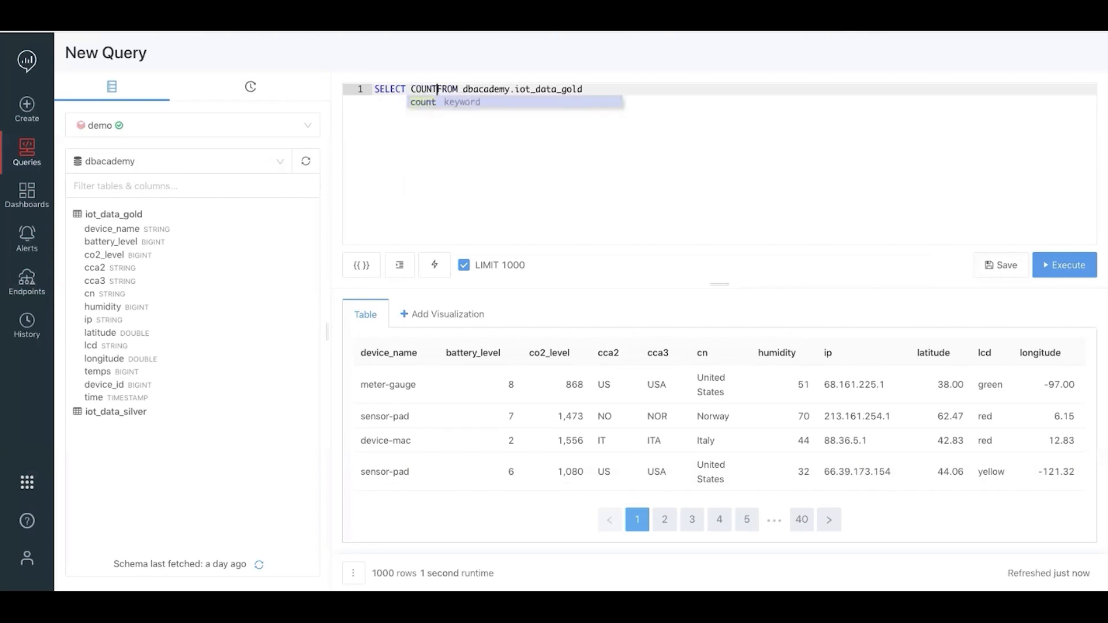
{"action": "type", "text": "("}
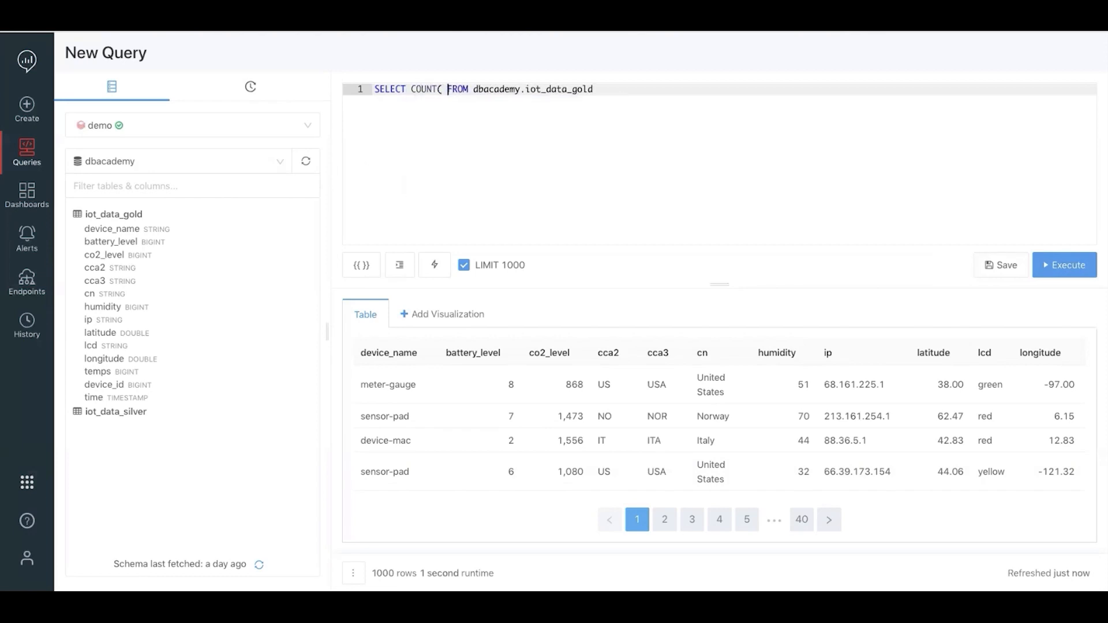
{"action": "key", "text": "BackSpace"}
{"action": "type", "text": ")"}
{"action": "key", "text": "Left"}
{"action": "type", "text": "device"}
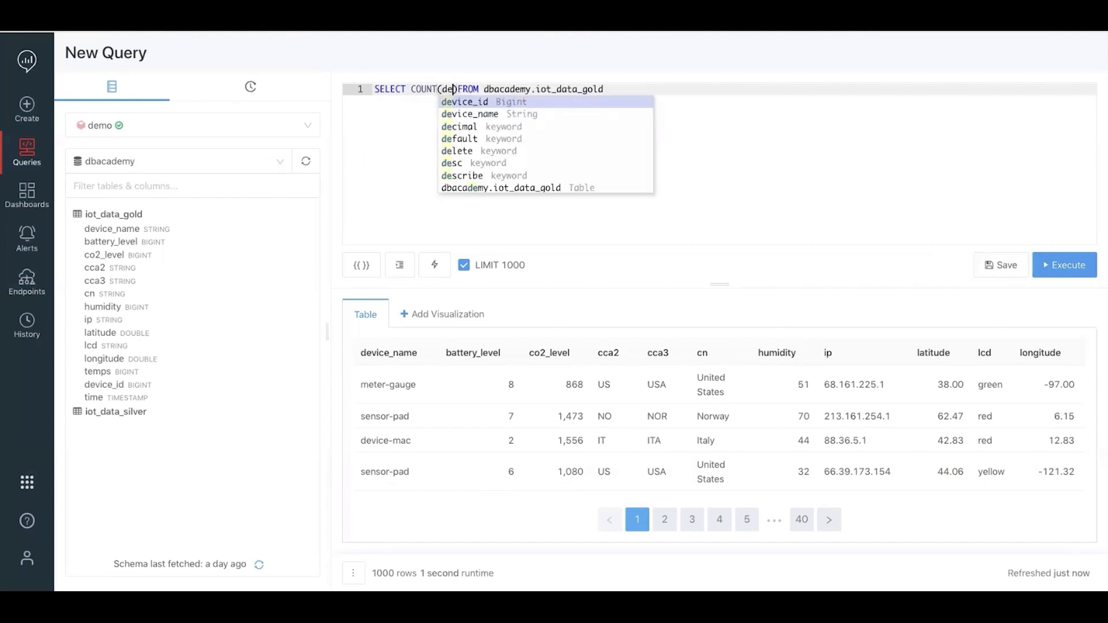
{"action": "type", "text": "_id)"}
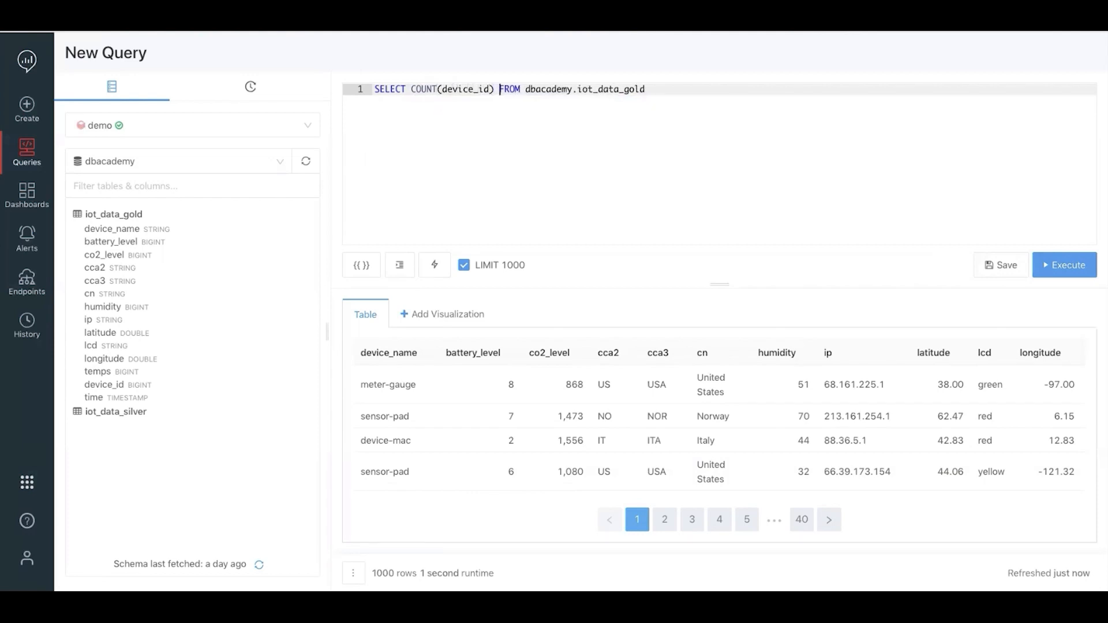
{"action": "type", "text": " AS num"}
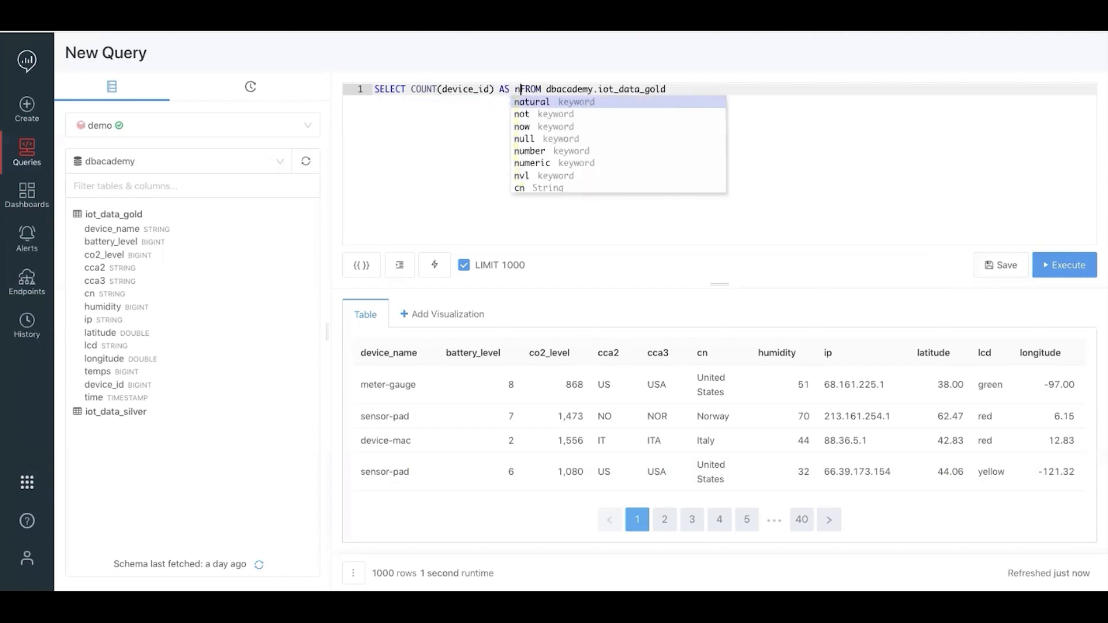
{"action": "type", "text": "_"}
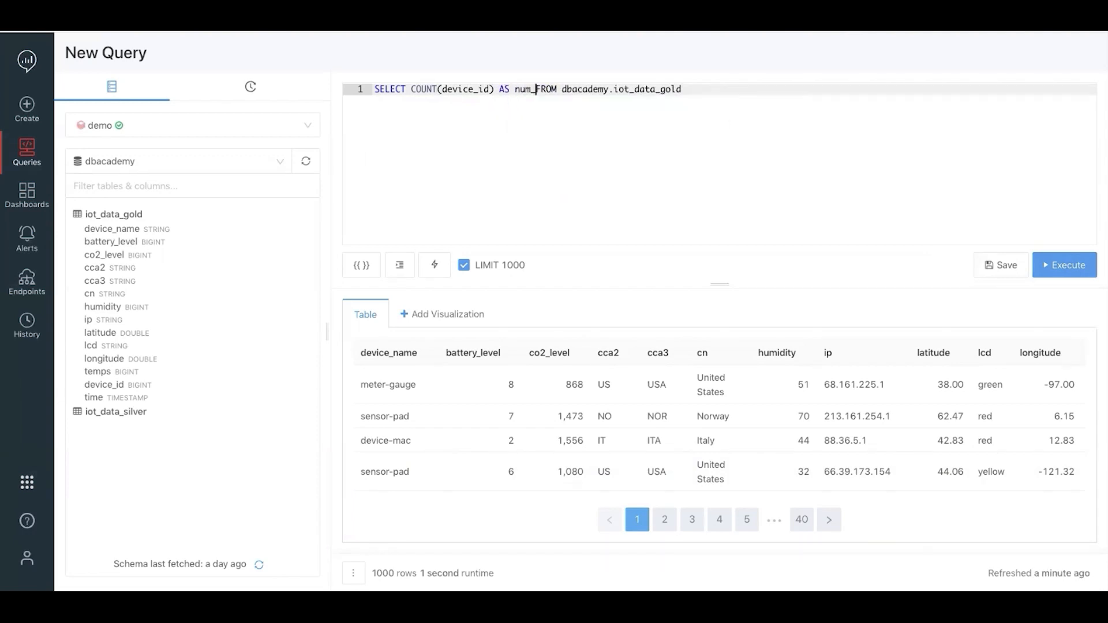
{"action": "type", "text": "devices"}
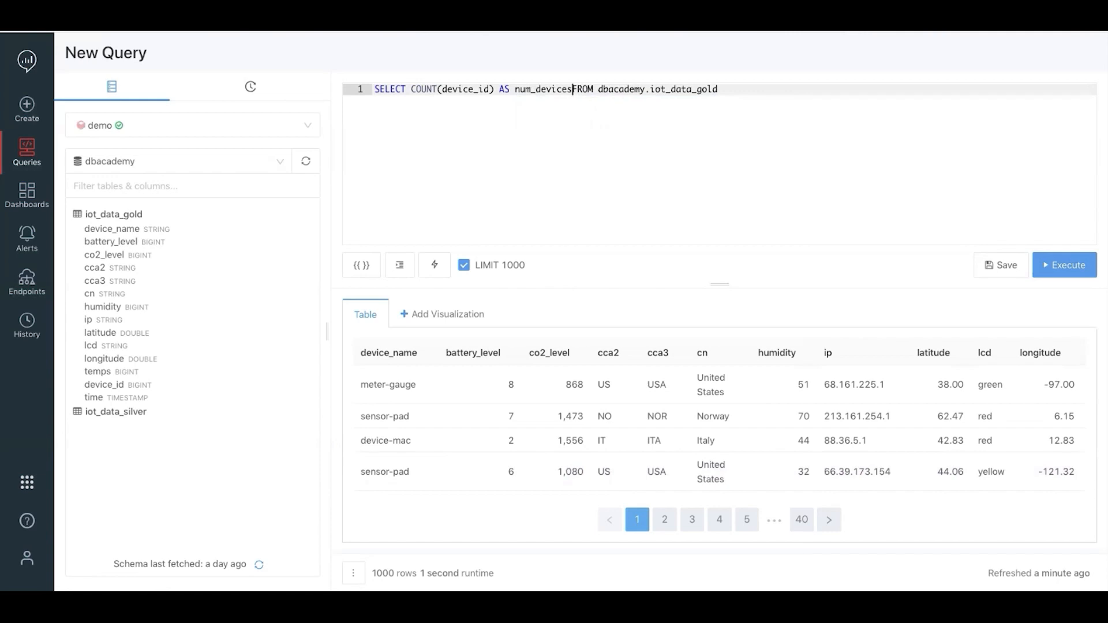
Add the cca3 column to the SELECT list after num_devices and auto-format the query.
{"action": "type", "text": ","}
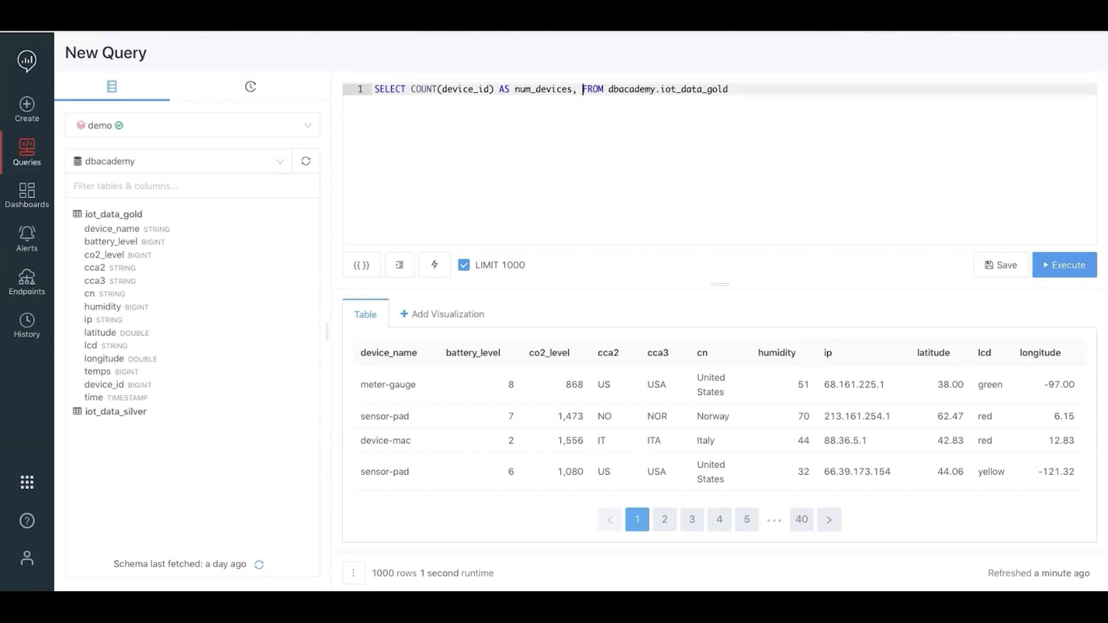
{"action": "type", "text": " cc"}
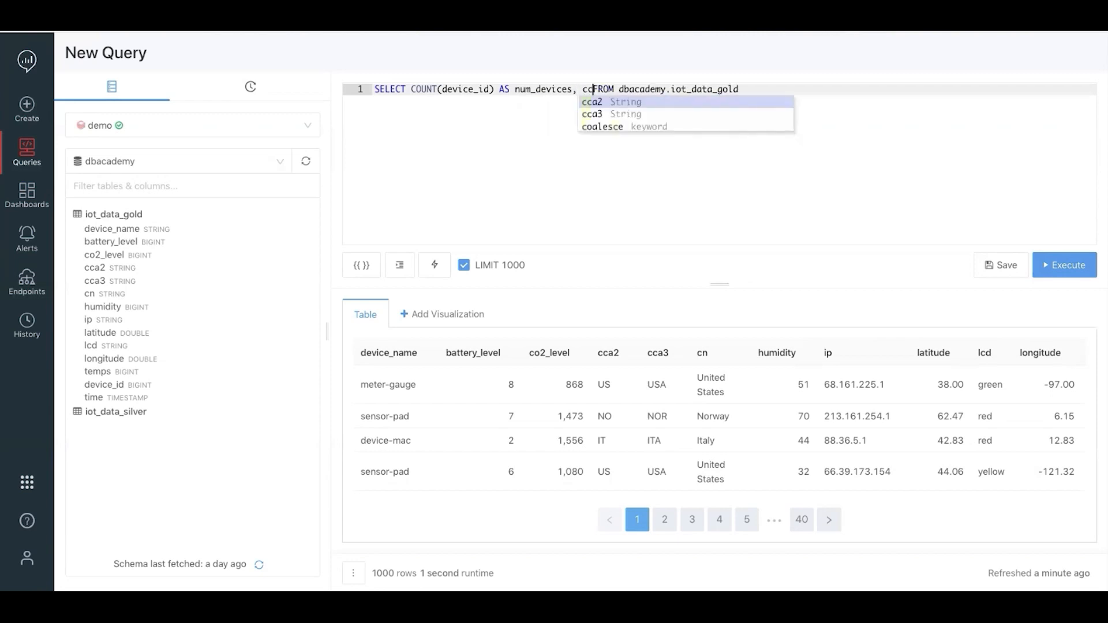
{"action": "type", "text": "a"}
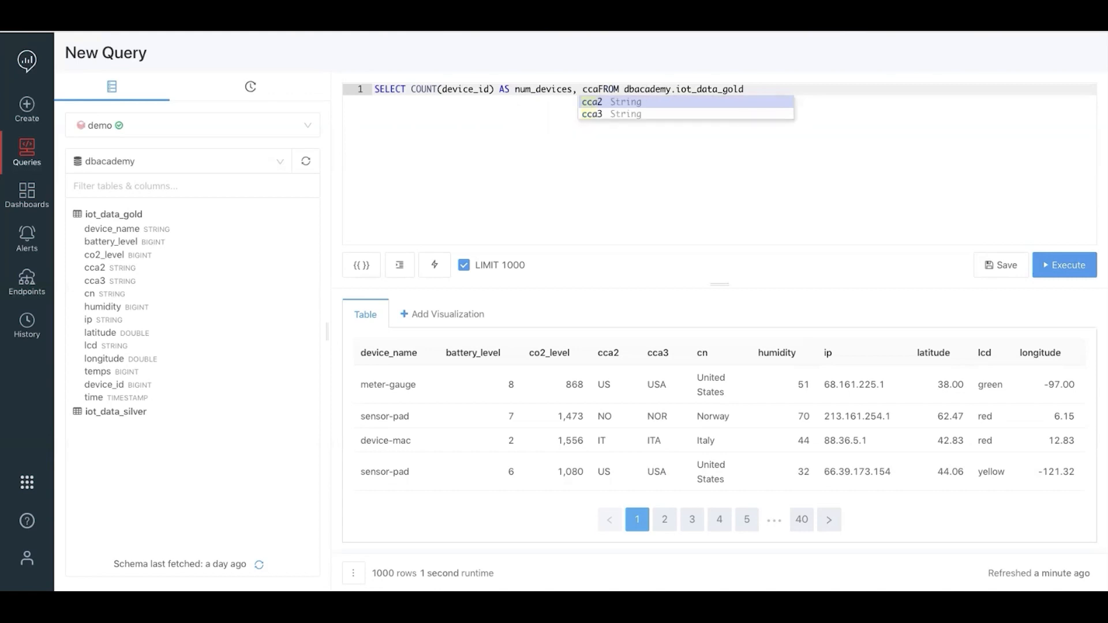
{"action": "type", "text": "3"}
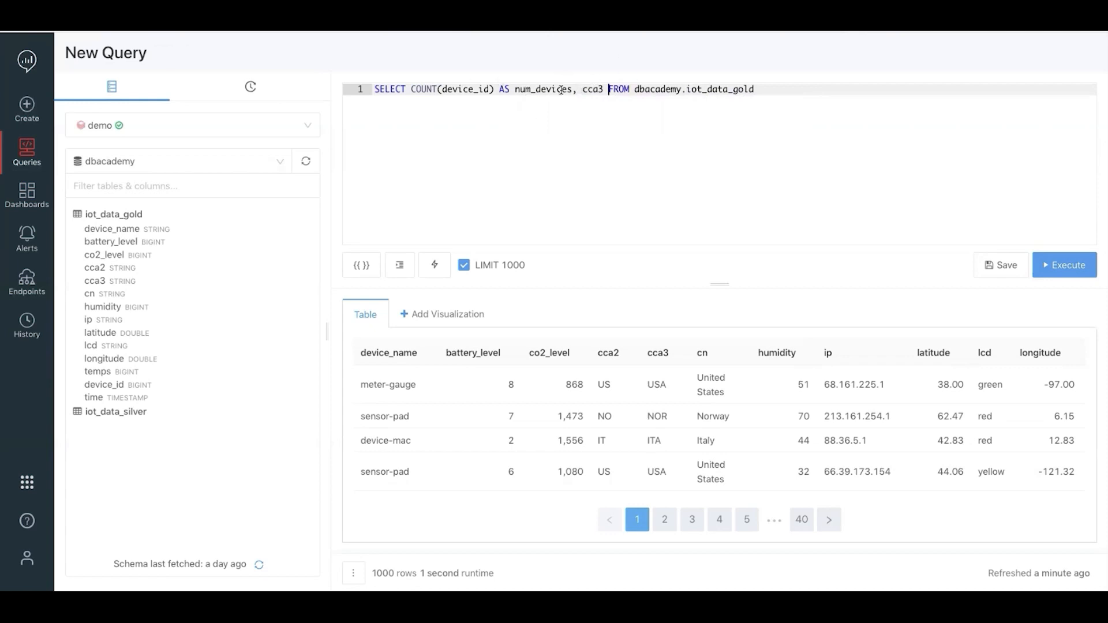
{"action": "key", "text": "ctrl+shift+f"}
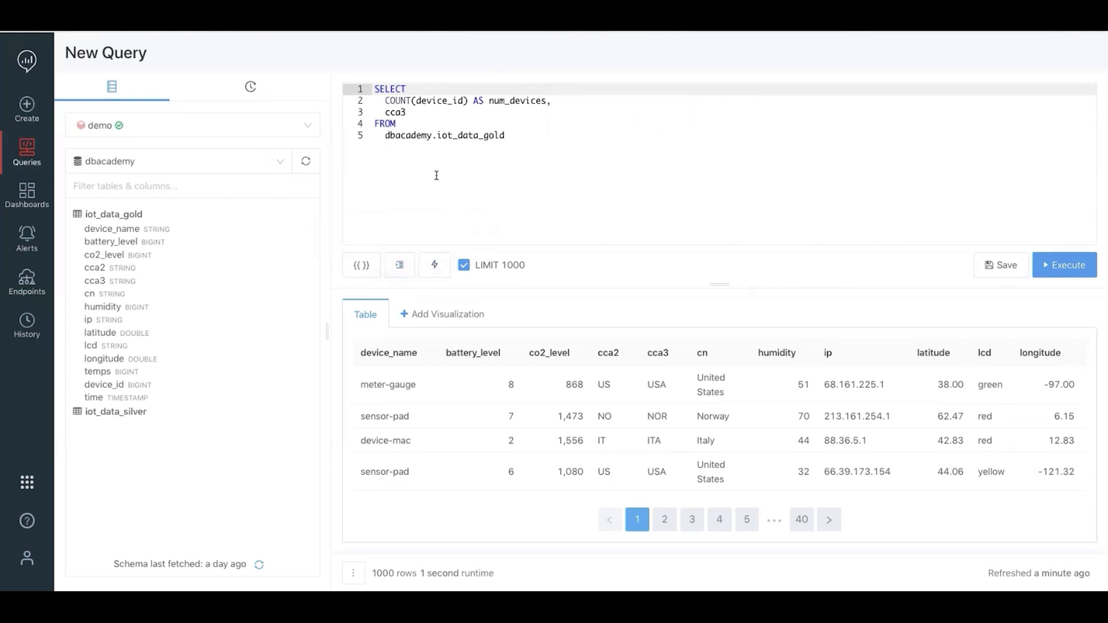
Add a GROUP BY cca3 clause at the end of the query, run it and look through the results.
{"action": "left_click", "coordinate": [504, 136]}
{"action": "key", "text": "Return"}
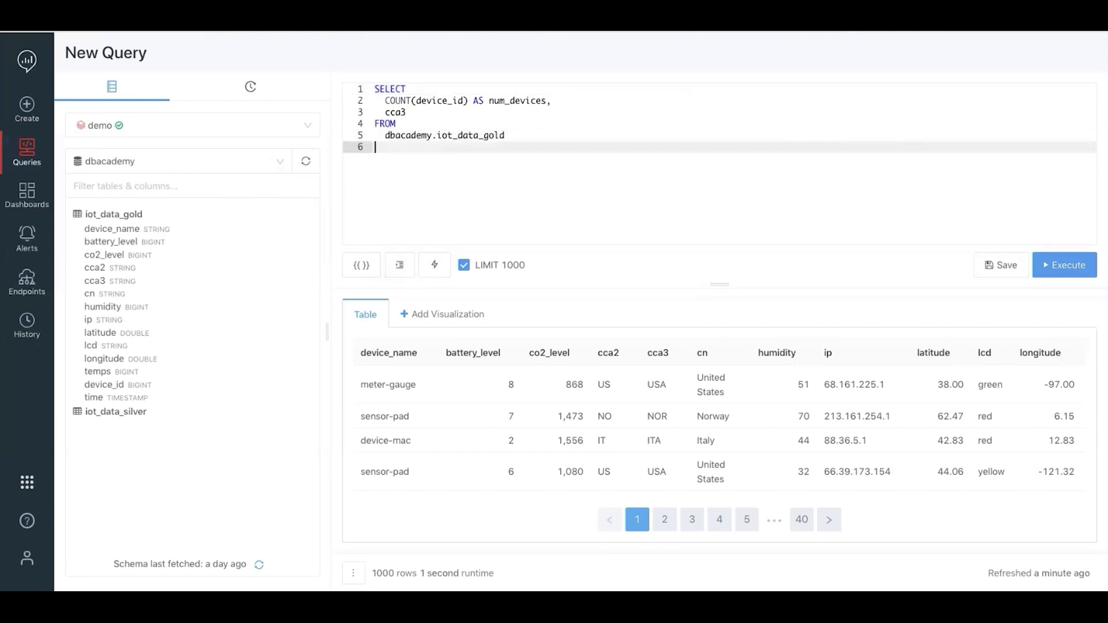
{"action": "type", "text": "GROUP BY cca3"}
{"action": "key", "text": "ctrl+Return"}
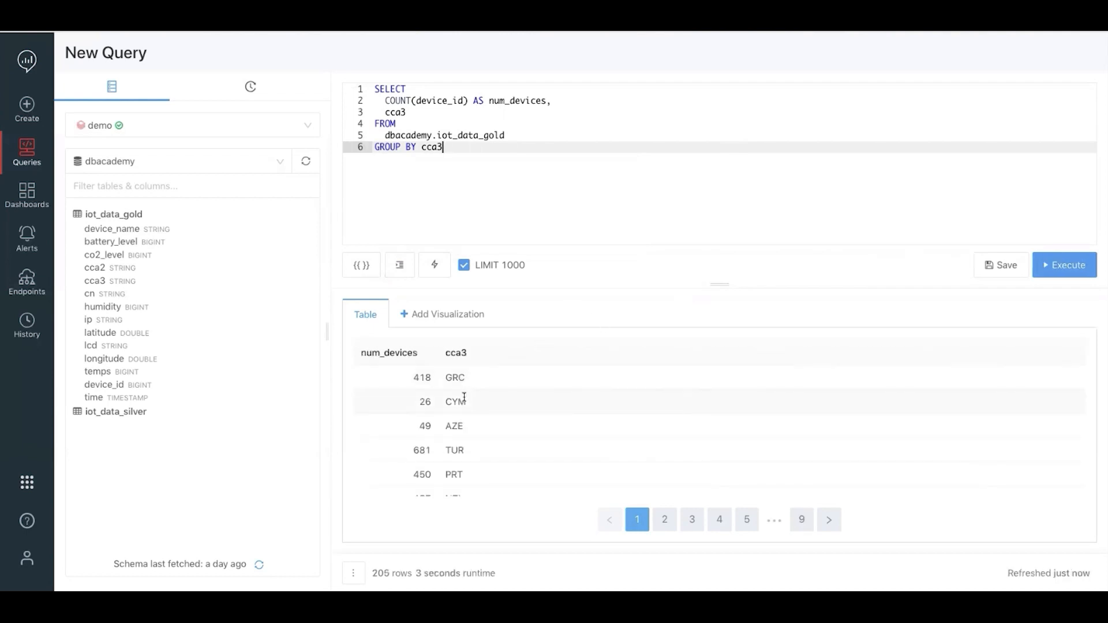
{"action": "scroll", "coordinate": [464, 390], "scroll_direction": "down", "scroll_amount": 3}
{"action": "scroll", "coordinate": [463, 396], "scroll_direction": "down", "scroll_amount": 3}
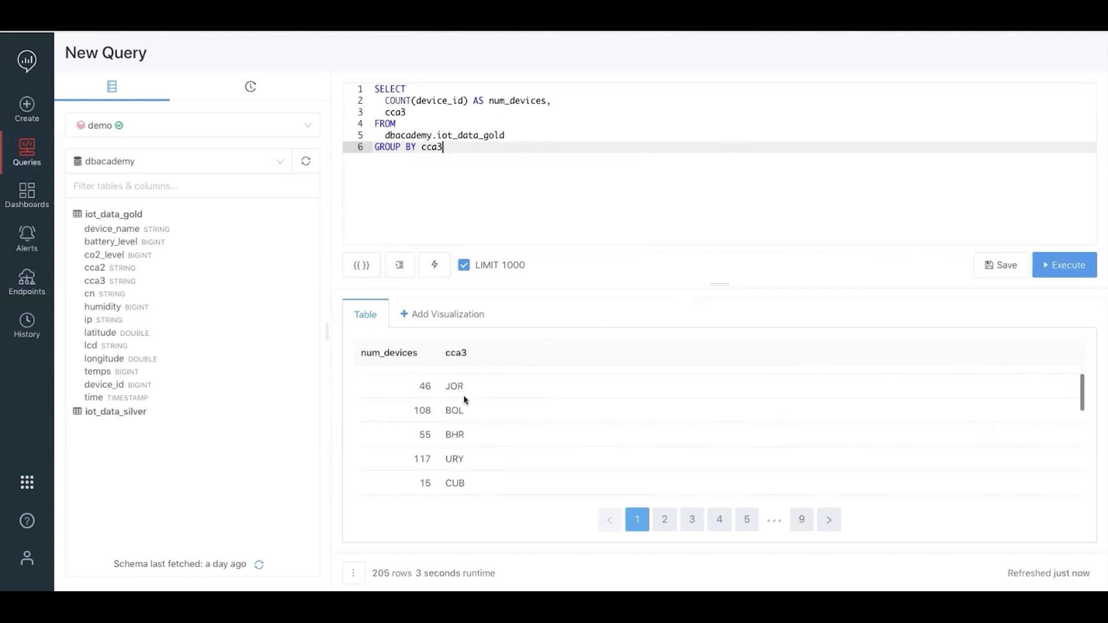
Save the query and add a Map (Choropleth) visualization to its results.
{"action": "scroll", "coordinate": [460, 428], "scroll_direction": "down", "scroll_amount": 10}
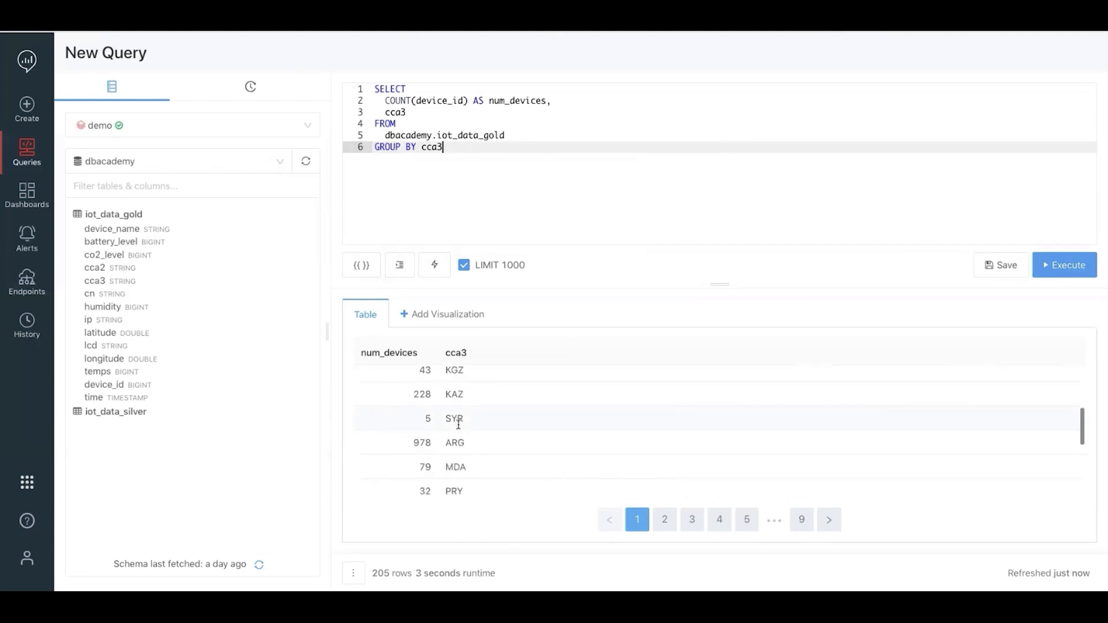
{"action": "scroll", "coordinate": [461, 424], "scroll_direction": "up", "scroll_amount": 15}
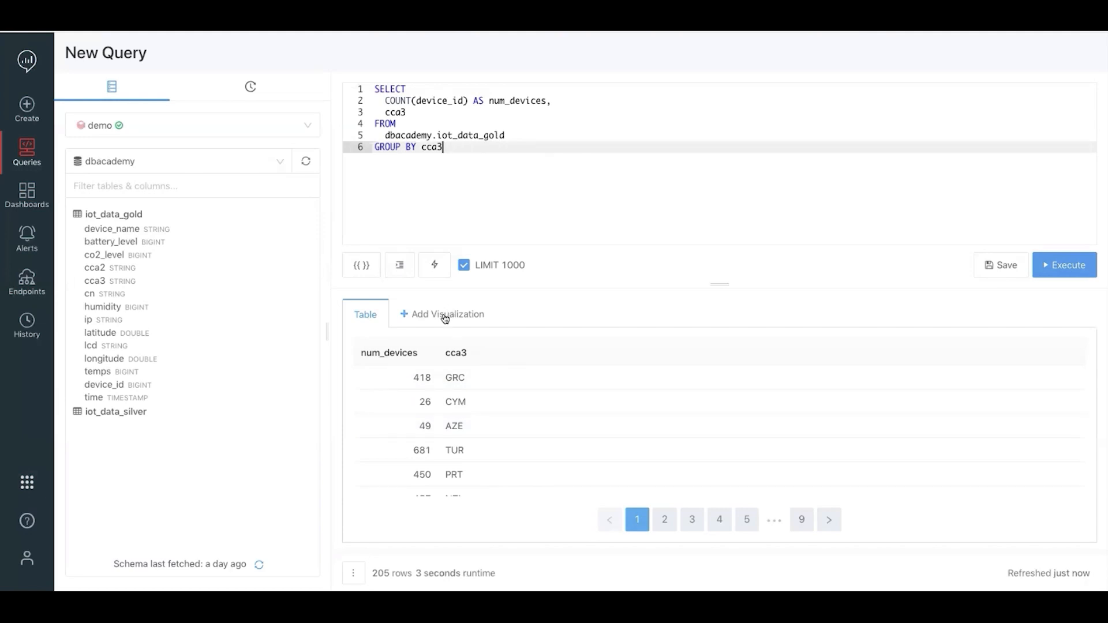
{"action": "key", "text": "ctrl+s"}
{"action": "left_click", "coordinate": [445, 316]}
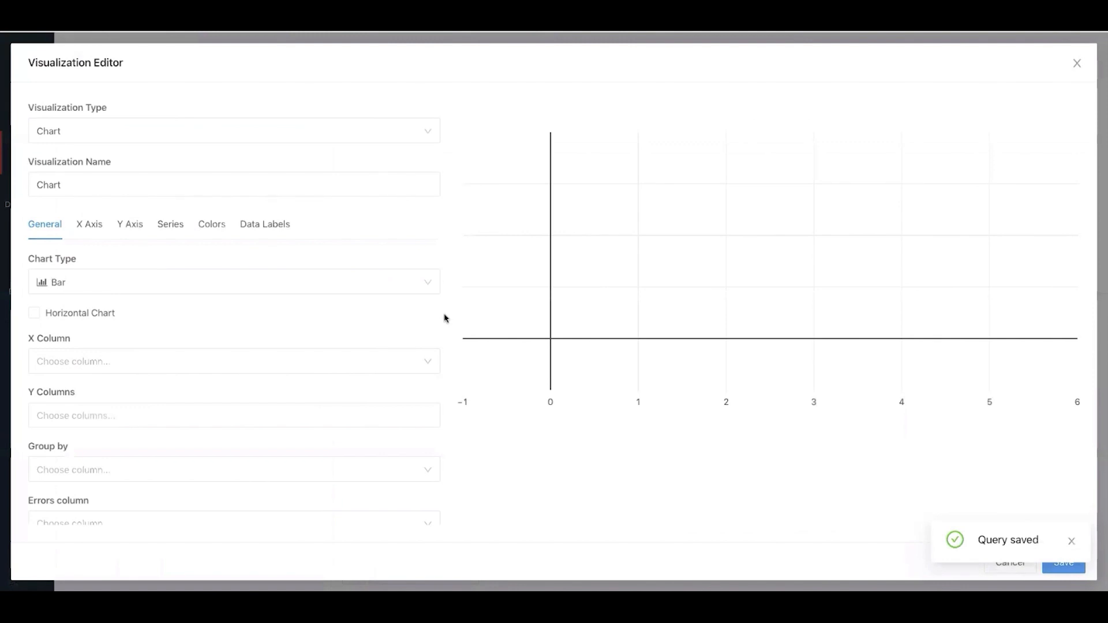
{"action": "left_click", "coordinate": [295, 140]}
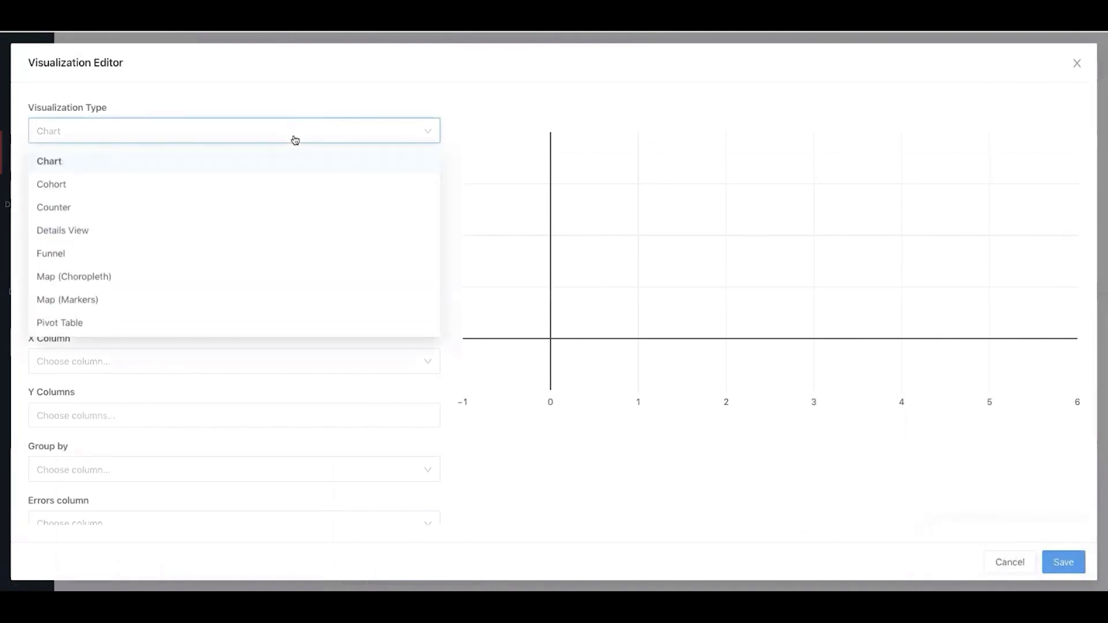
{"action": "left_click", "coordinate": [141, 277]}
Name the choropleth visualization Devices Worldwide.
{"action": "left_click", "coordinate": [118, 185]}
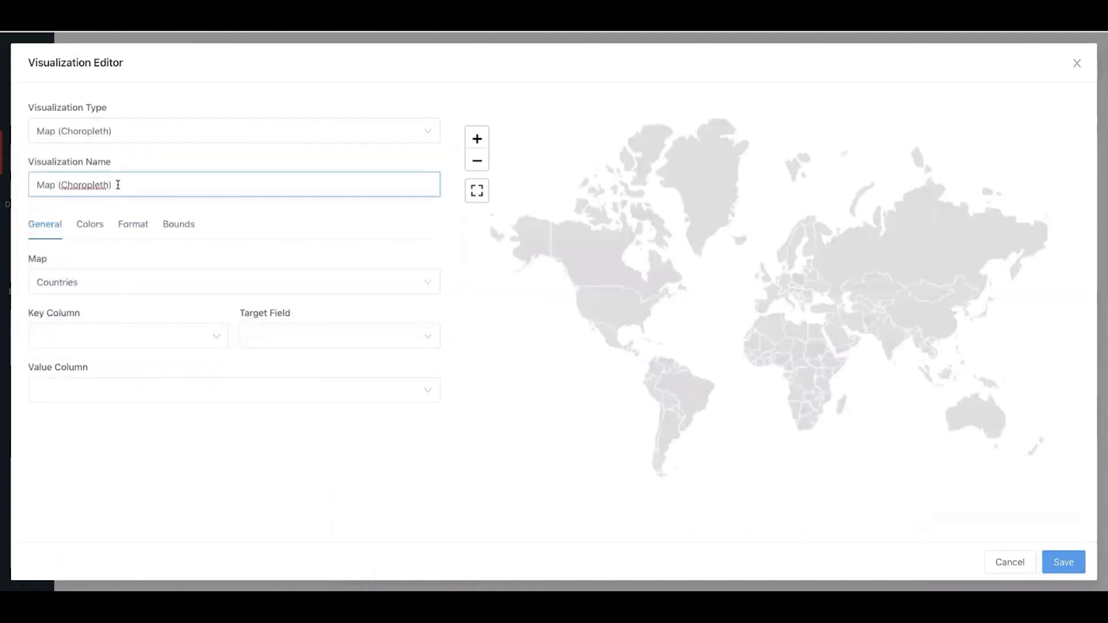
{"action": "triple_click", "coordinate": [118, 185]}
{"action": "type", "text": "Devices Worldie"}
{"action": "key", "text": "BackSpace"}
{"action": "key", "text": "BackSpace"}
{"action": "type", "text": "wide"}
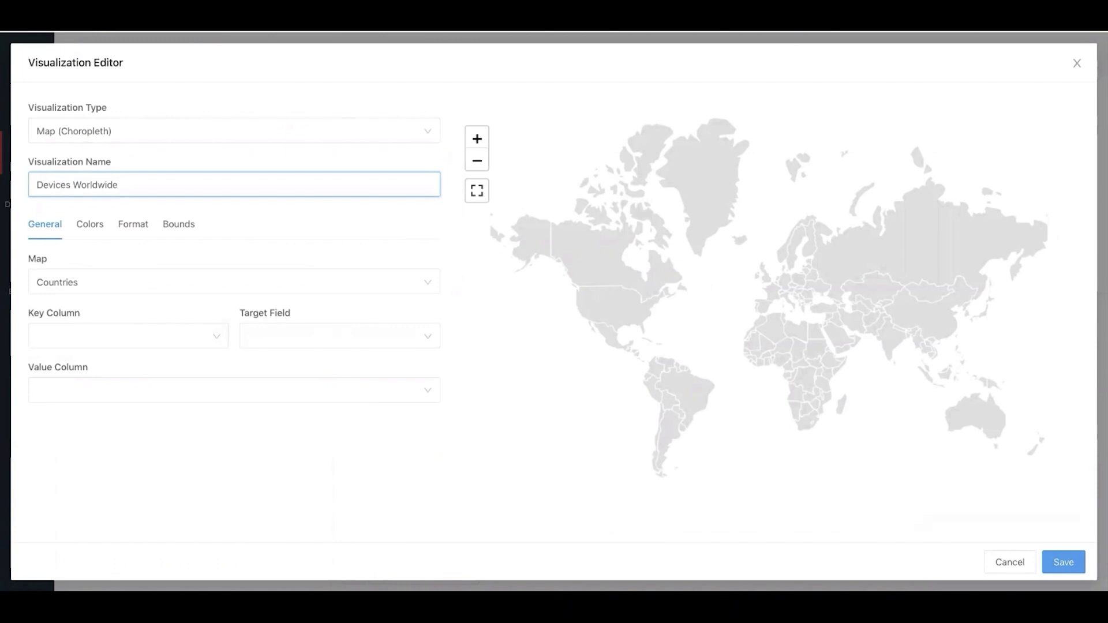
Configure the Countries map with key column cca3, target field ISO code (3 letters) and value column num_devices.
{"action": "left_click", "coordinate": [95, 287]}
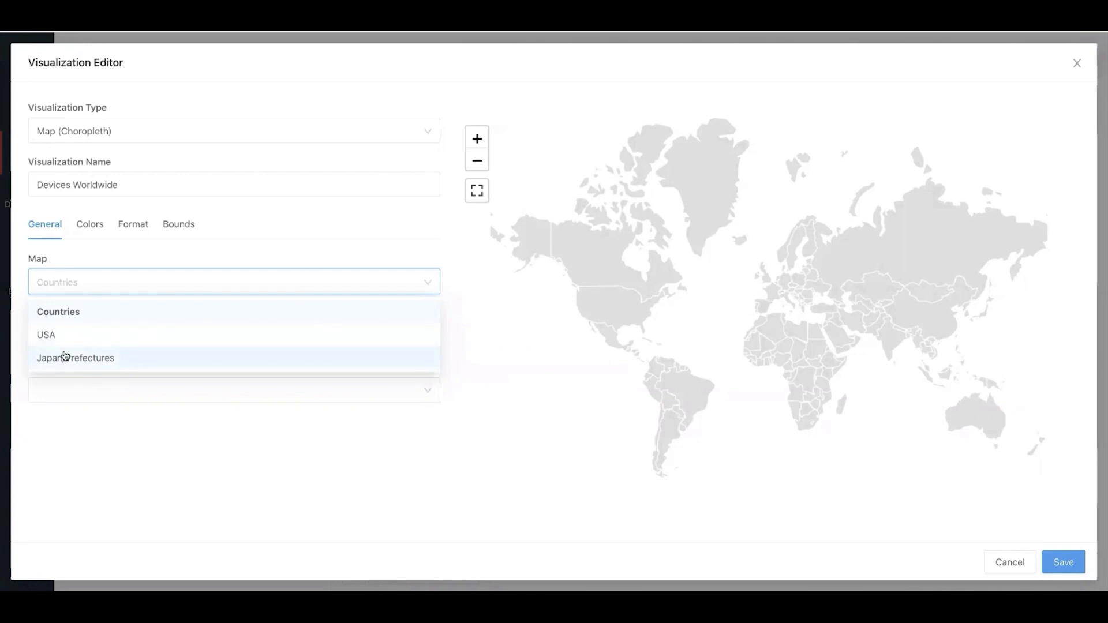
{"action": "left_click", "coordinate": [75, 313]}
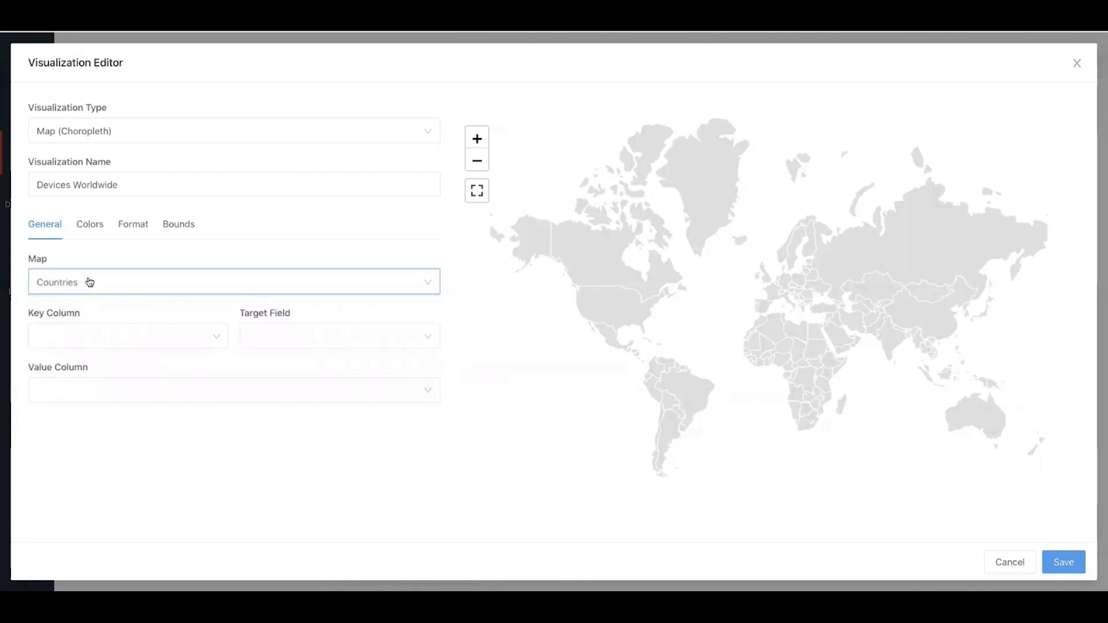
{"action": "left_click", "coordinate": [89, 338]}
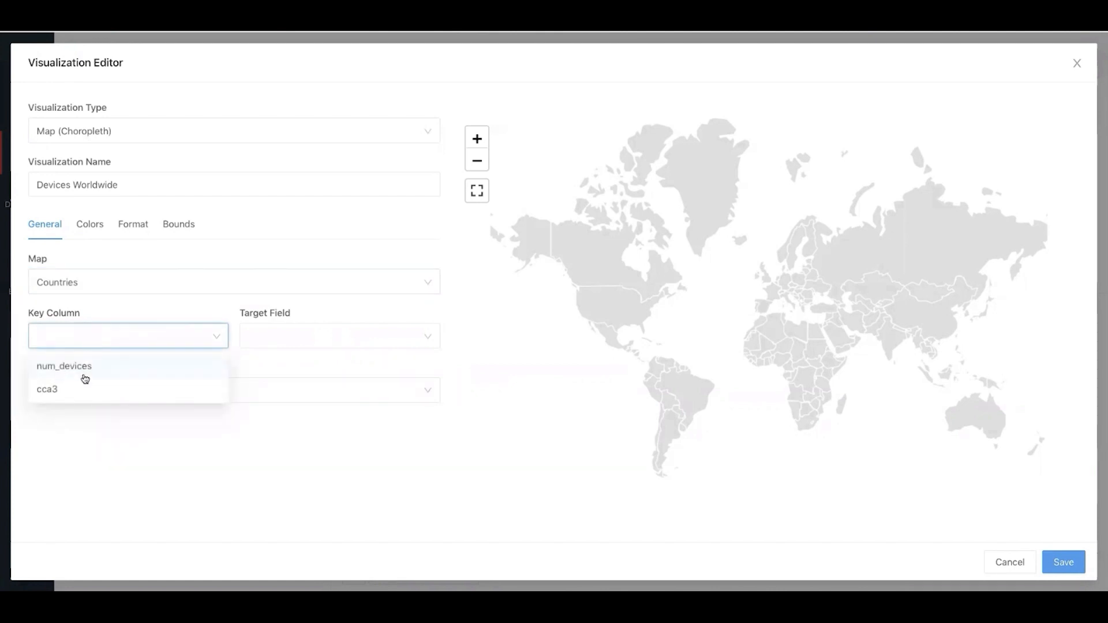
{"action": "left_click", "coordinate": [80, 397]}
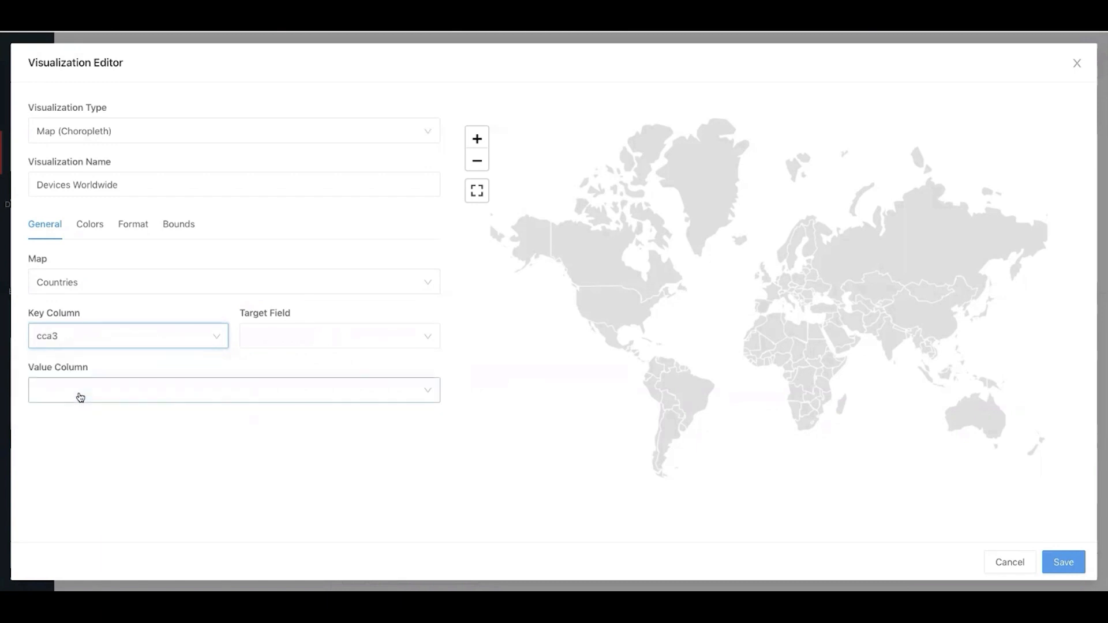
{"action": "left_click", "coordinate": [300, 339]}
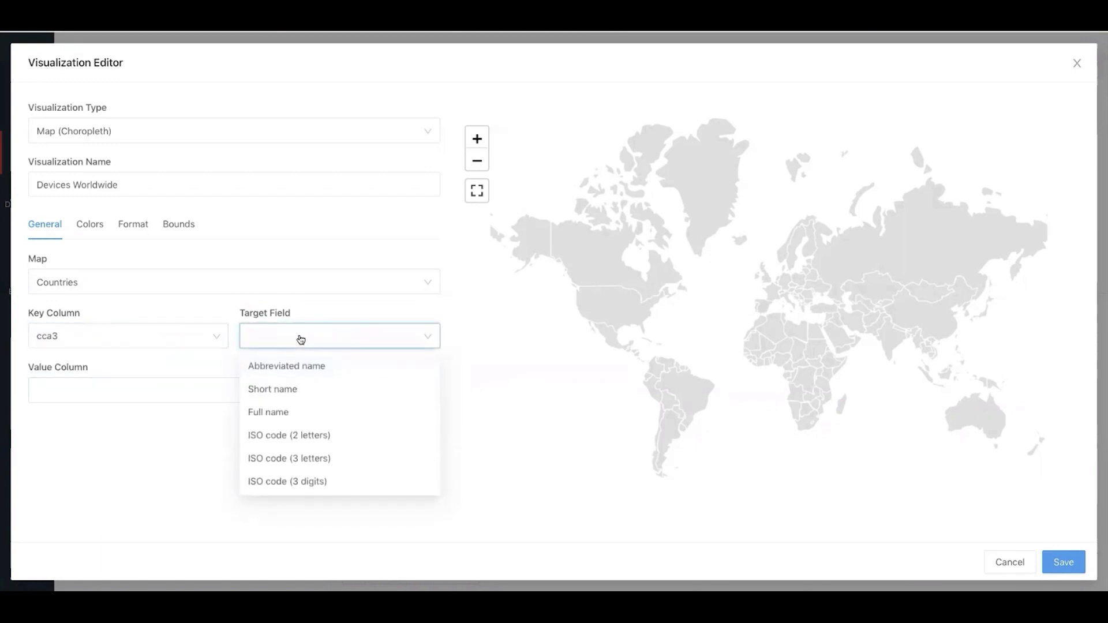
{"action": "left_click", "coordinate": [280, 459]}
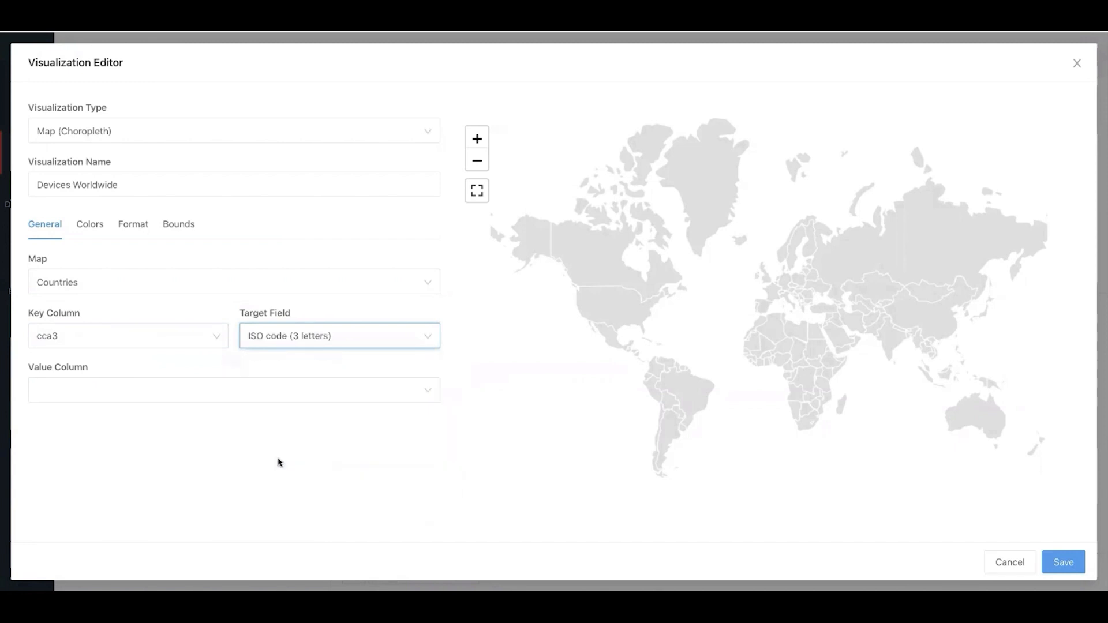
{"action": "left_click", "coordinate": [194, 396]}
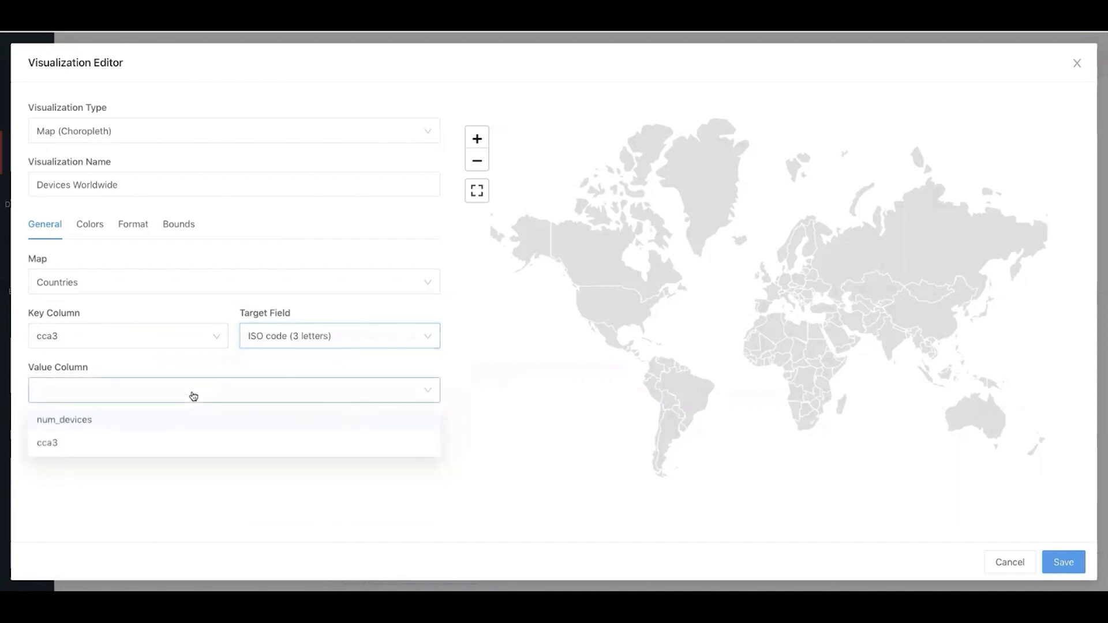
{"action": "left_click", "coordinate": [177, 420]}
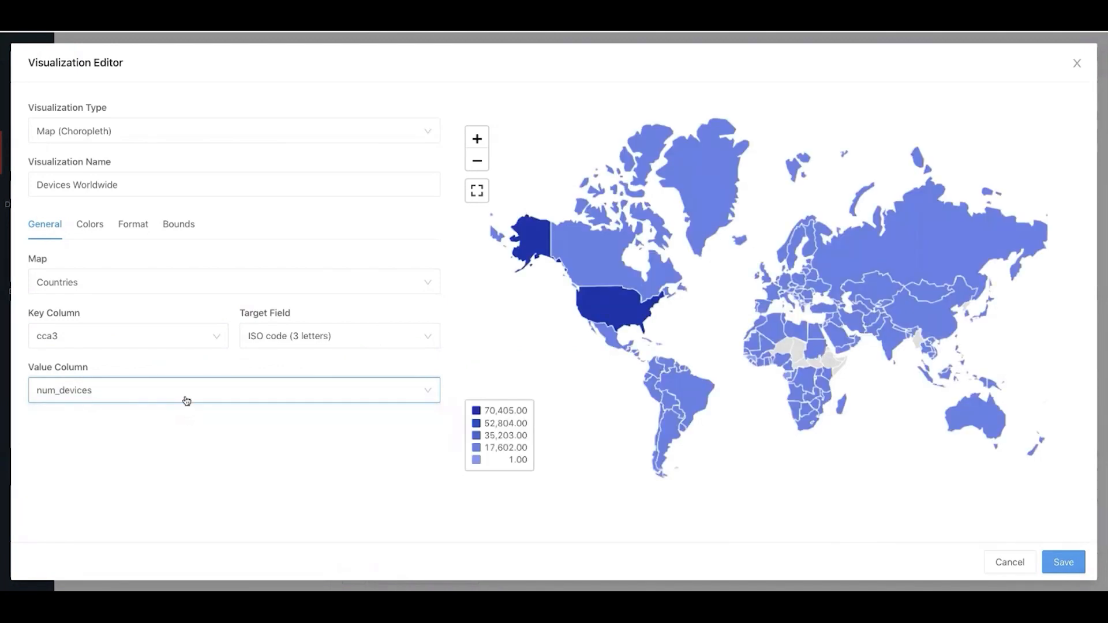
Set the map's clustering mode to quantile and its minimum color to Light Green, and save the visualization.
{"action": "mouse_move", "coordinate": [609, 324]}
{"action": "left_click", "coordinate": [97, 225]}
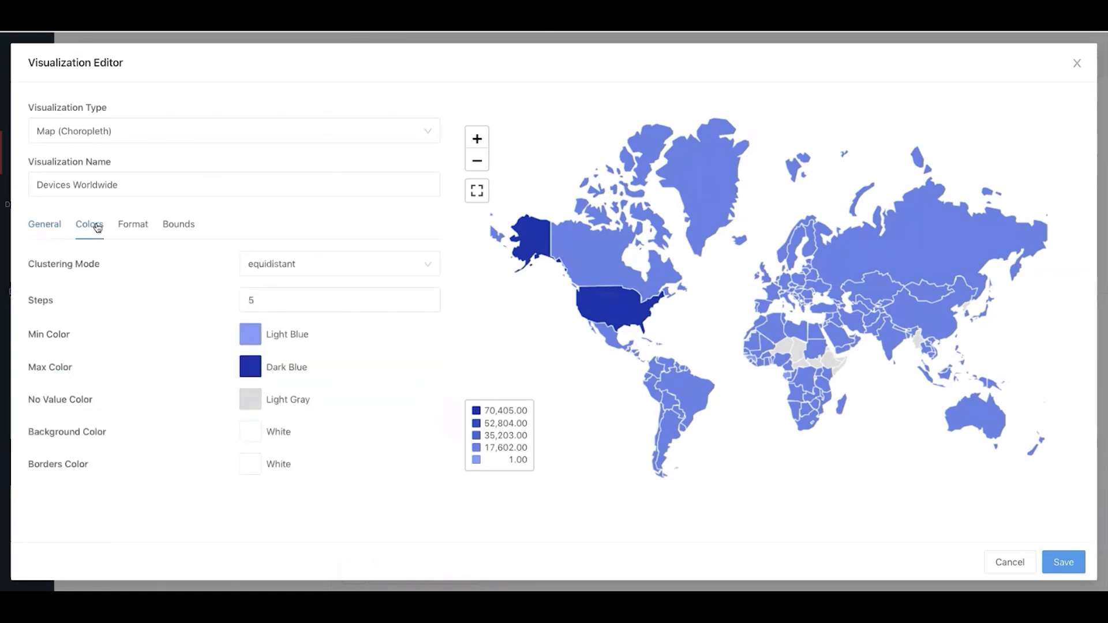
{"action": "left_click", "coordinate": [251, 265]}
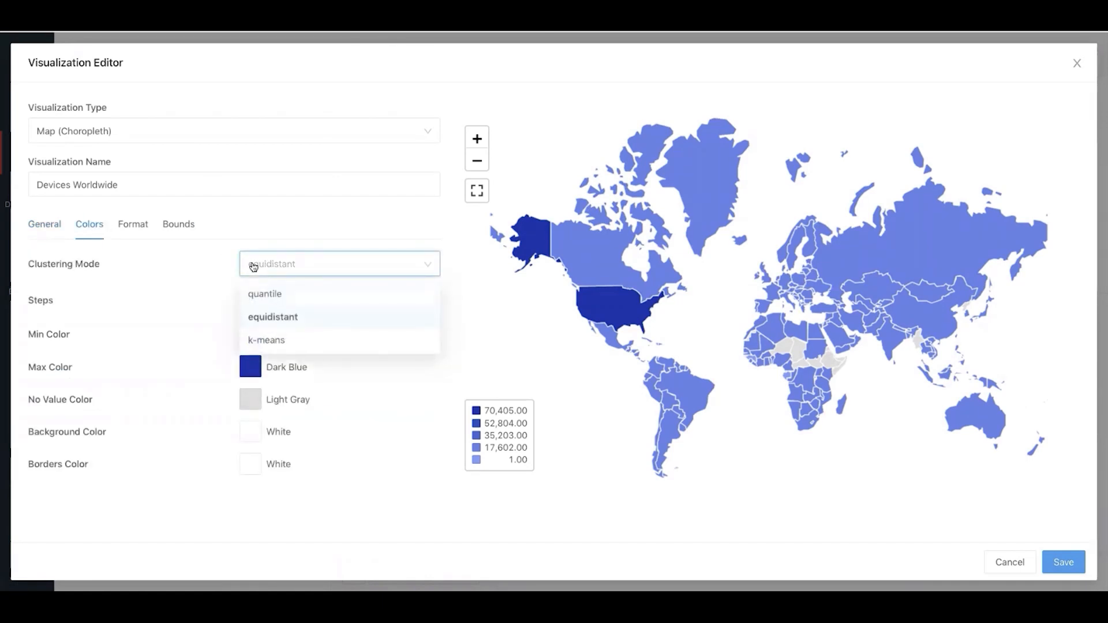
{"action": "left_click", "coordinate": [262, 299]}
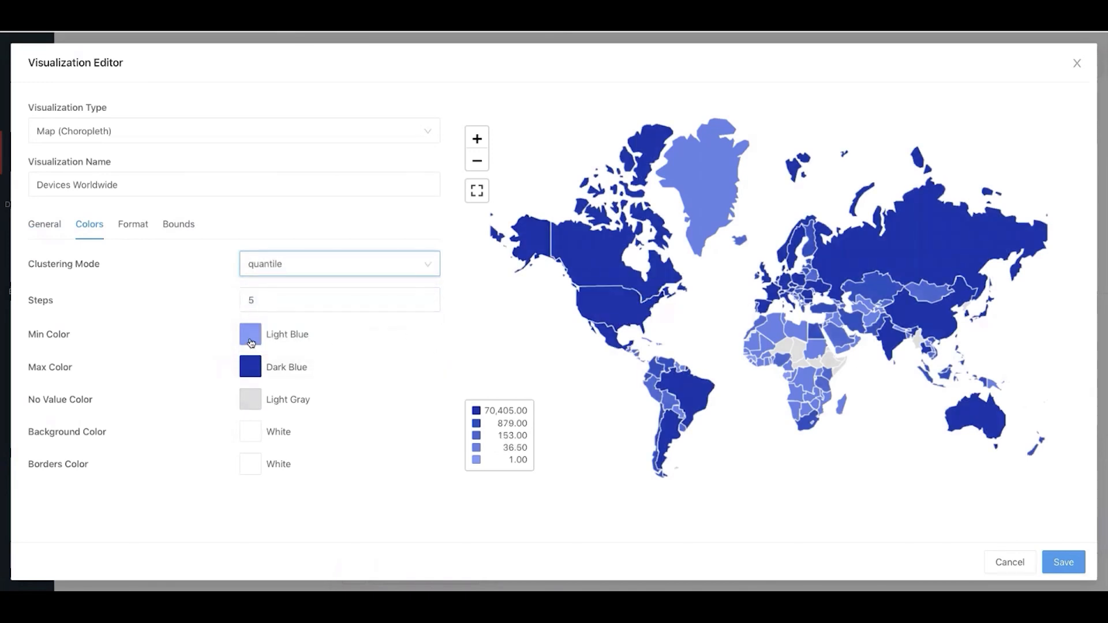
{"action": "left_click", "coordinate": [251, 343]}
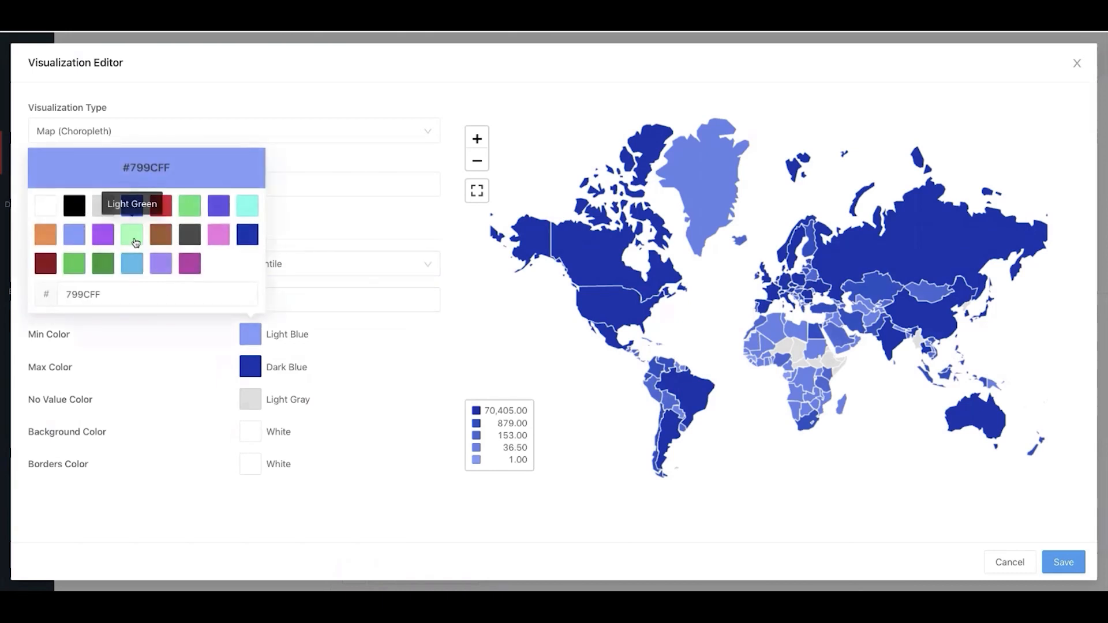
{"action": "left_click", "coordinate": [133, 239]}
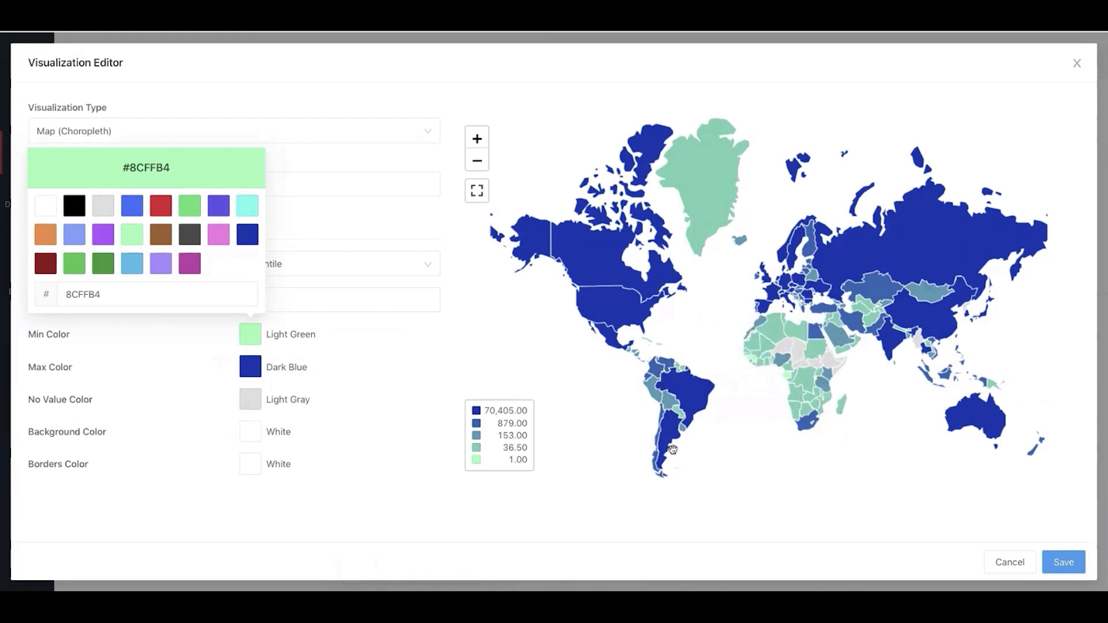
{"action": "left_click", "coordinate": [495, 547]}
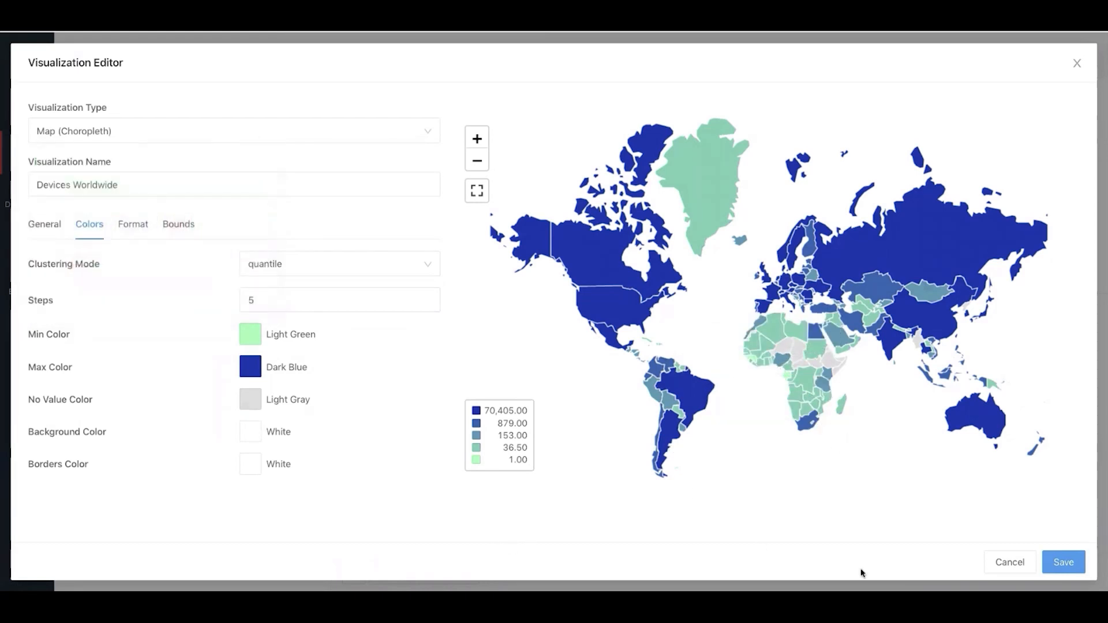
{"action": "left_click", "coordinate": [1061, 562]}
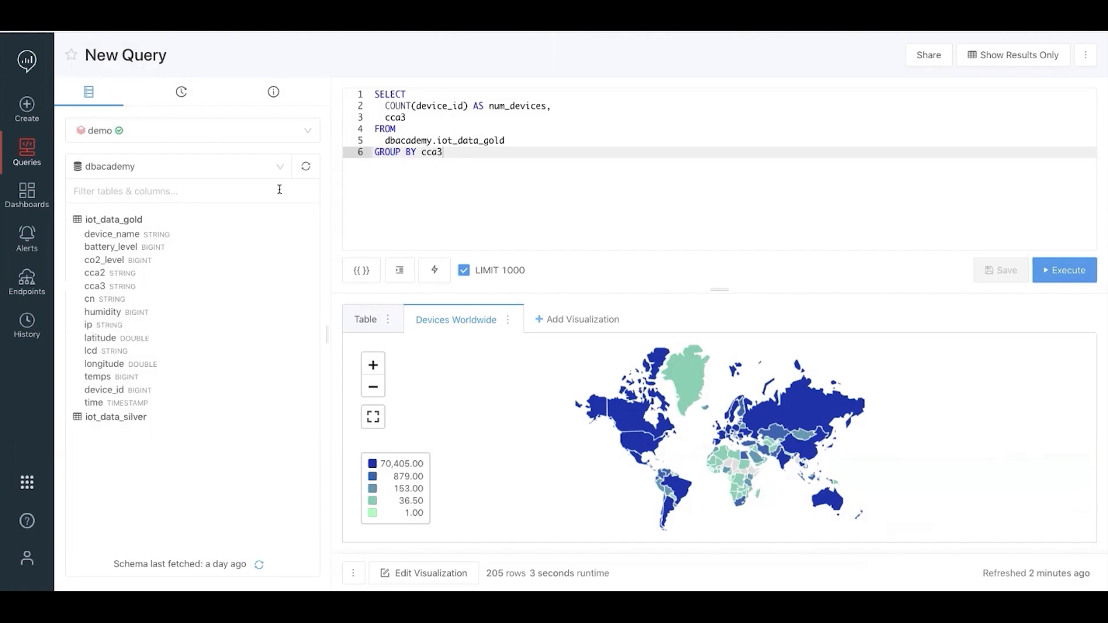
Rename the query as Devices Worldwide.
{"action": "left_click", "coordinate": [130, 62]}
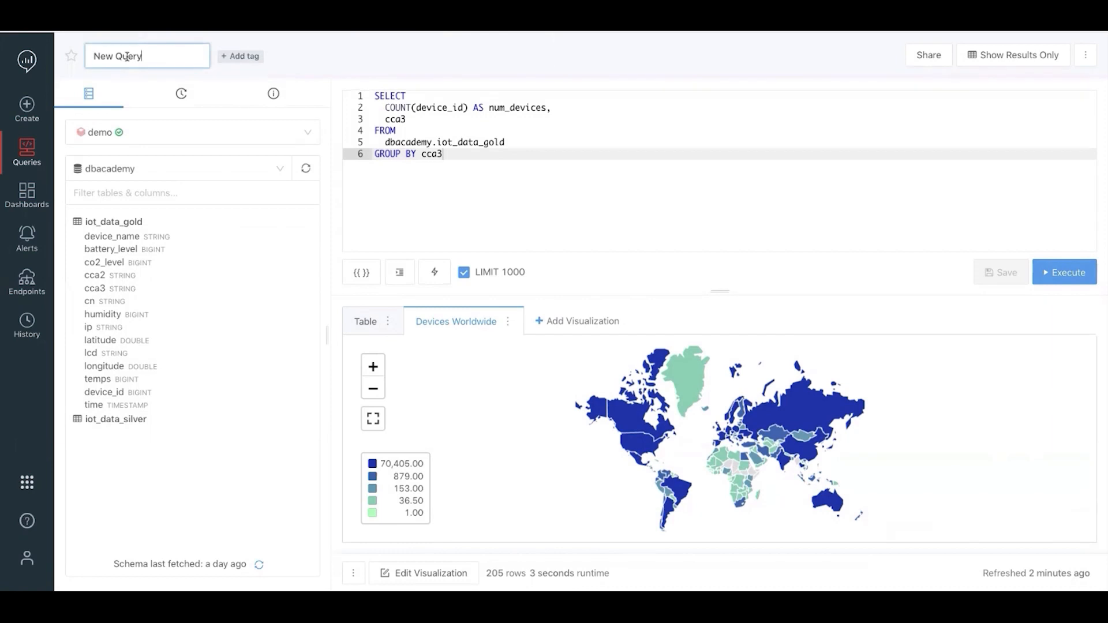
{"action": "key", "text": "ctrl+a"}
{"action": "type", "text": "Devices Worldwode"}
{"action": "key", "text": "BackSpace"}
{"action": "key", "text": "BackSpace"}
{"action": "key", "text": "BackSpace"}
{"action": "type", "text": "ide"}
{"action": "key", "text": "Return"}
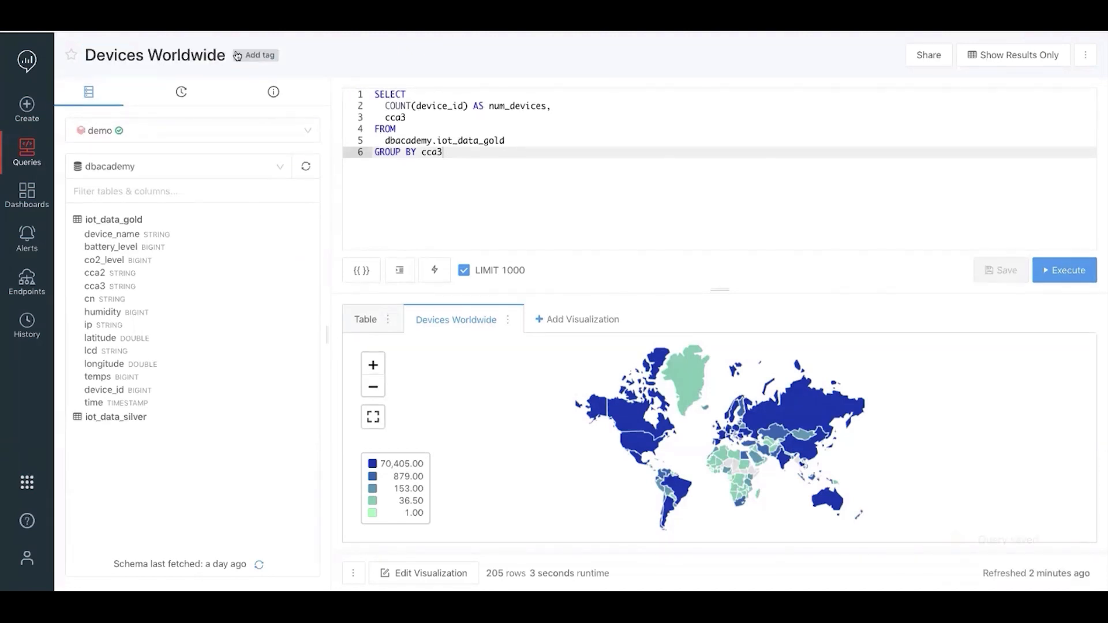
Add the tag DAIS to the Devices Worldwide query.
{"action": "left_click", "coordinate": [248, 57]}
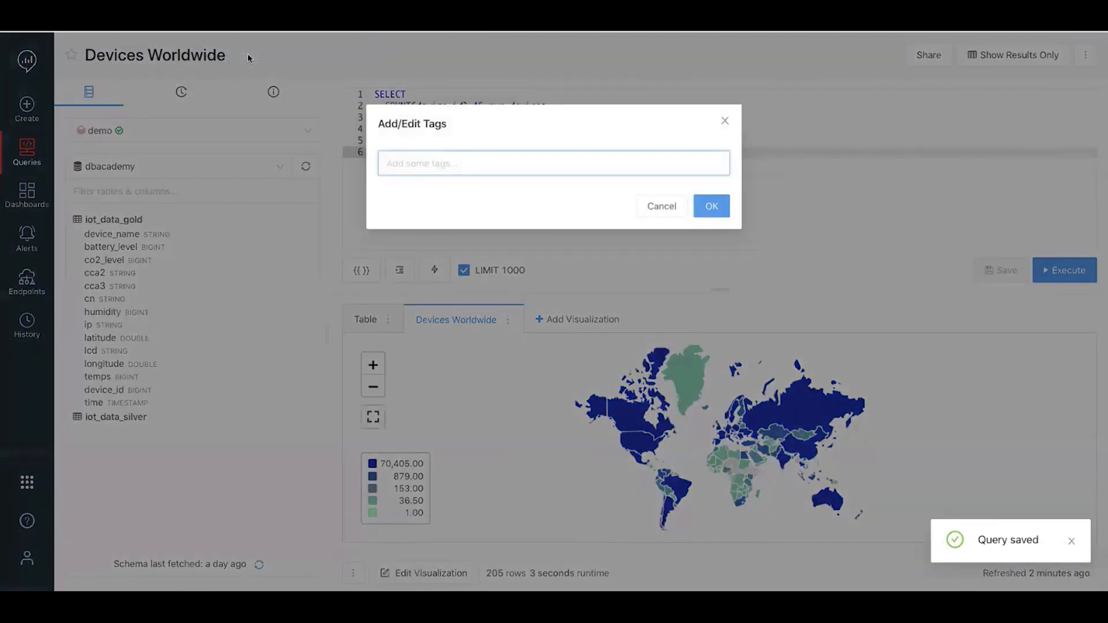
{"action": "left_click", "coordinate": [388, 154]}
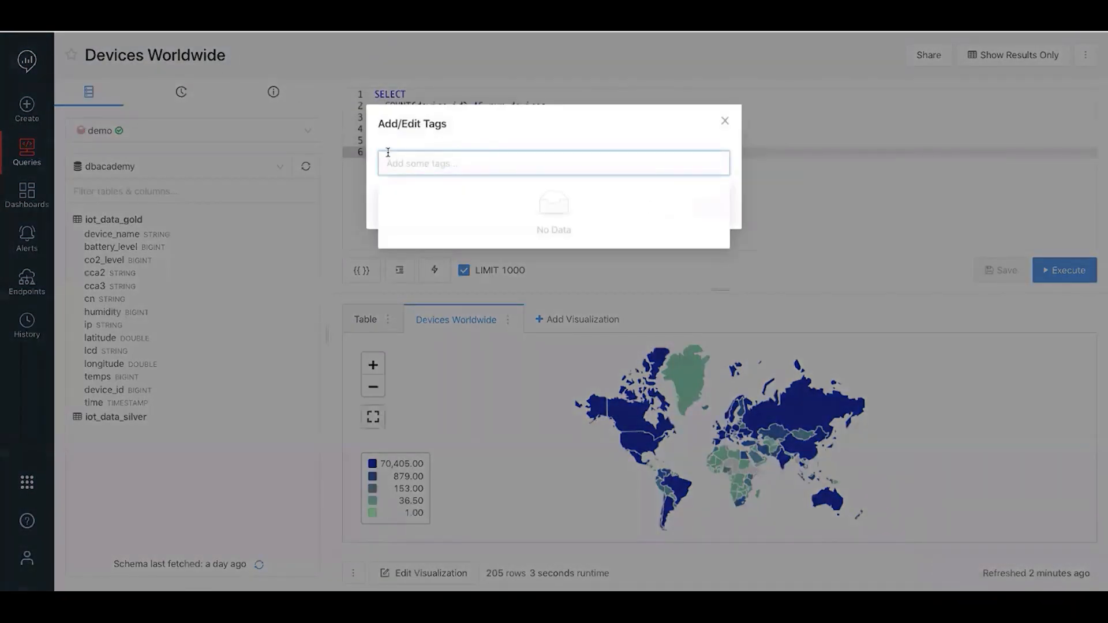
{"action": "left_click", "coordinate": [390, 155]}
{"action": "type", "text": "DAIS"}
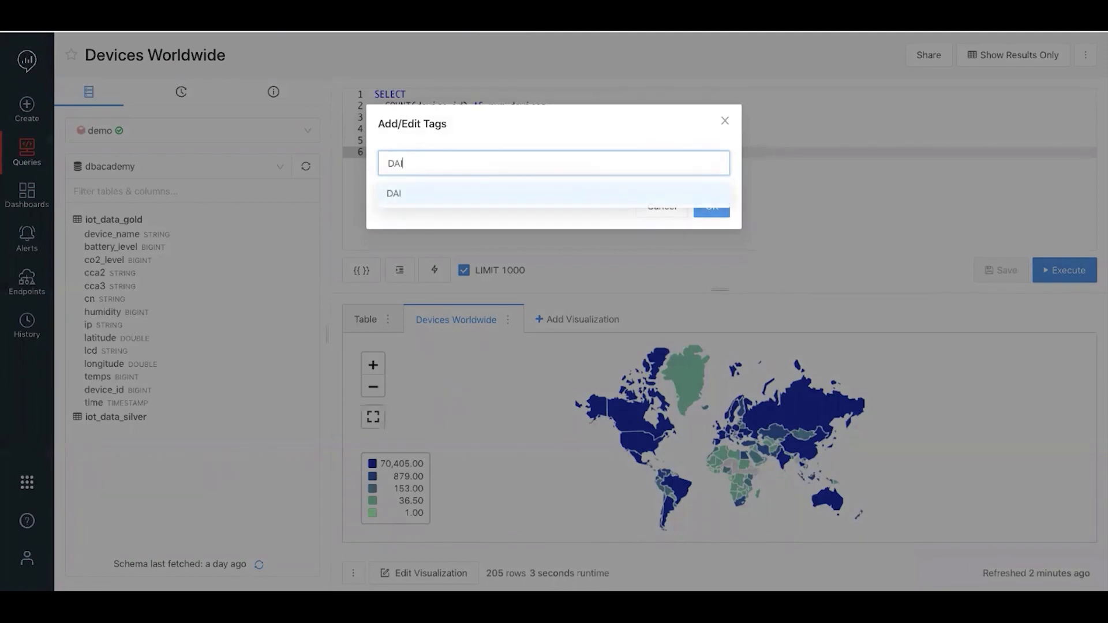
{"action": "left_click", "coordinate": [403, 197]}
{"action": "left_click", "coordinate": [457, 132]}
{"action": "left_click", "coordinate": [708, 206]}
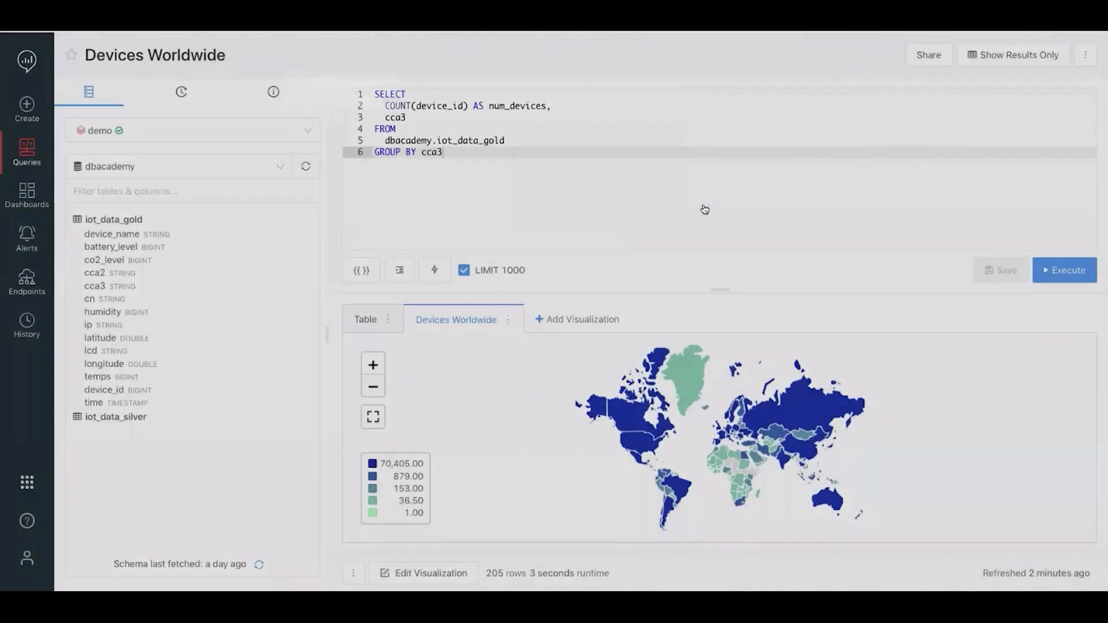
{"action": "left_click", "coordinate": [215, 197]}
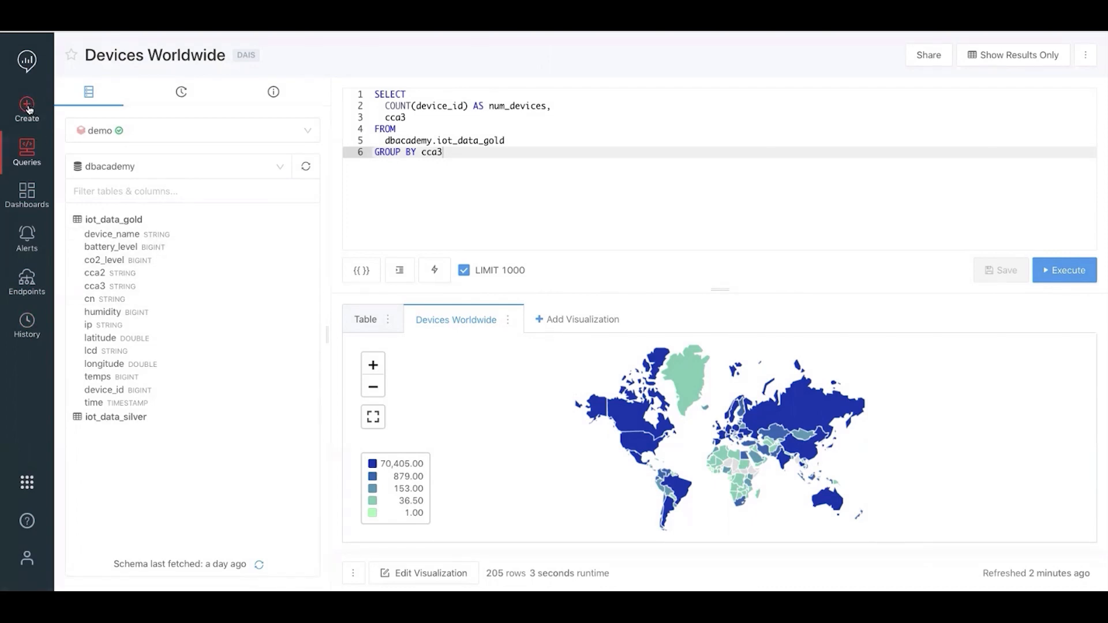
Look through the list of saved queries, including the admin view, and return to all queries.
{"action": "left_click", "coordinate": [30, 153]}
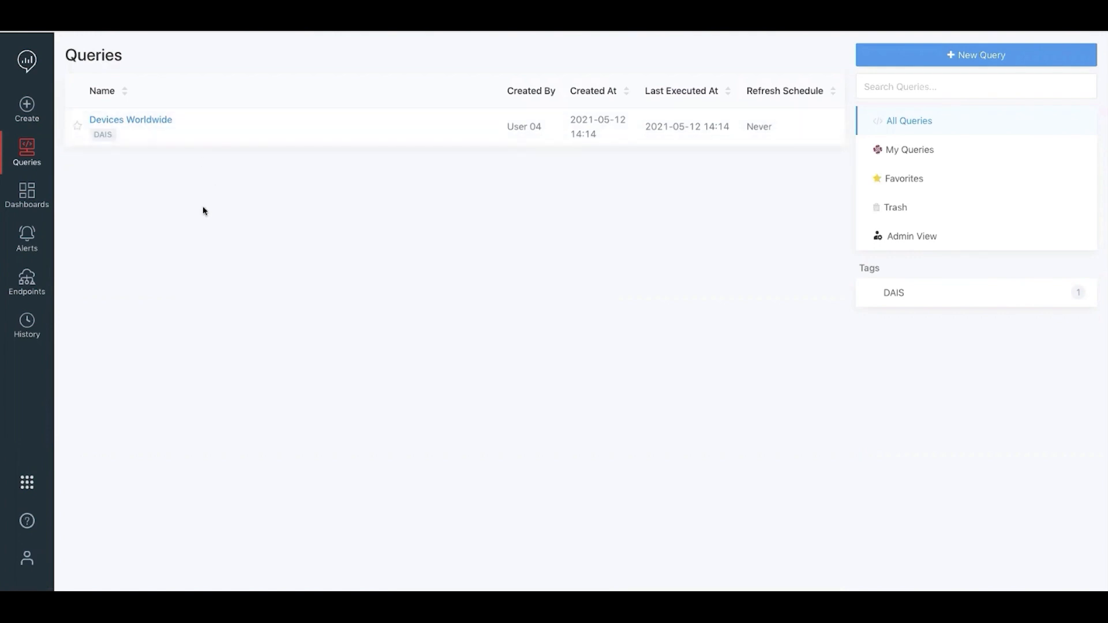
{"action": "left_click", "coordinate": [882, 238]}
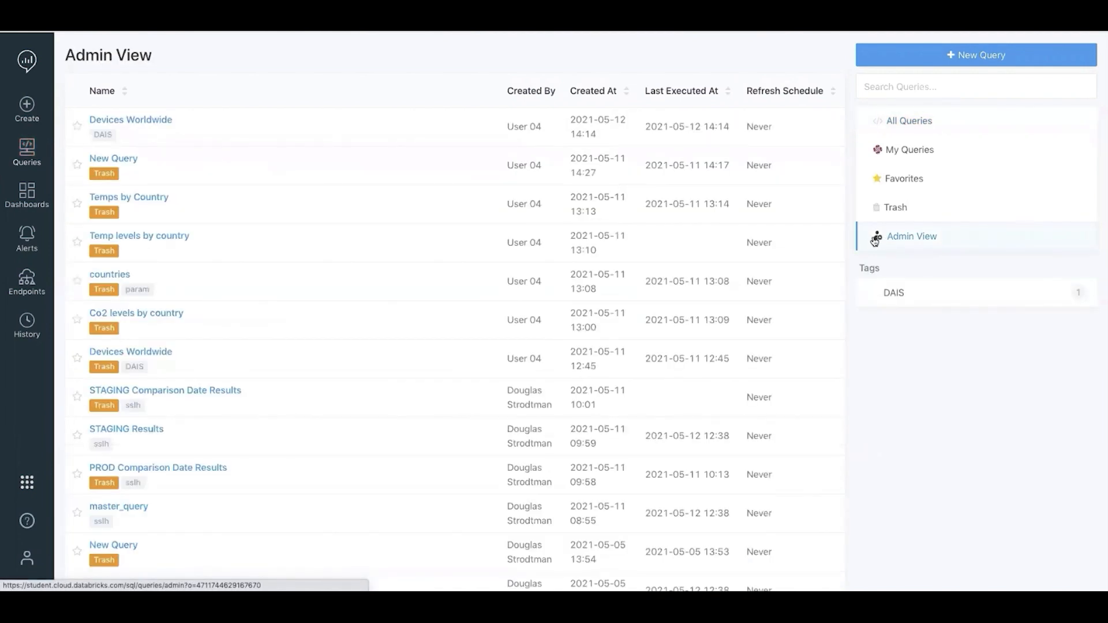
{"action": "left_click", "coordinate": [895, 125]}
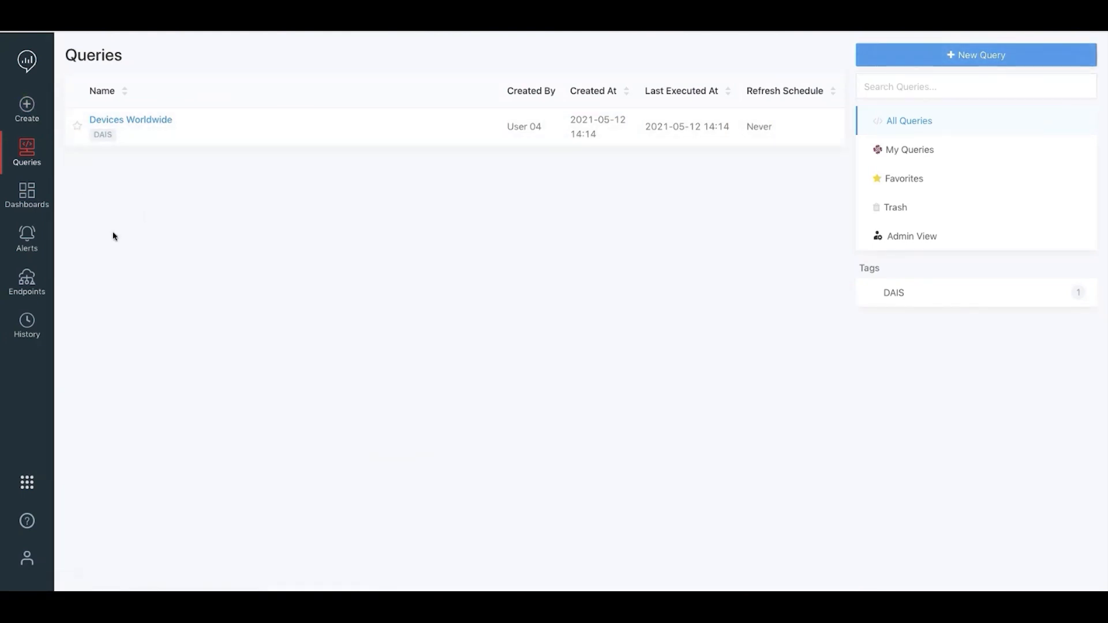
Create a query on dbacademy.iot_data_gold counting co2_level as num_devices, grouped by device_name and CASE levels "Less than 1K", "1000 to 1200" or "Greater than 1200".
{"action": "left_click", "coordinate": [29, 108]}
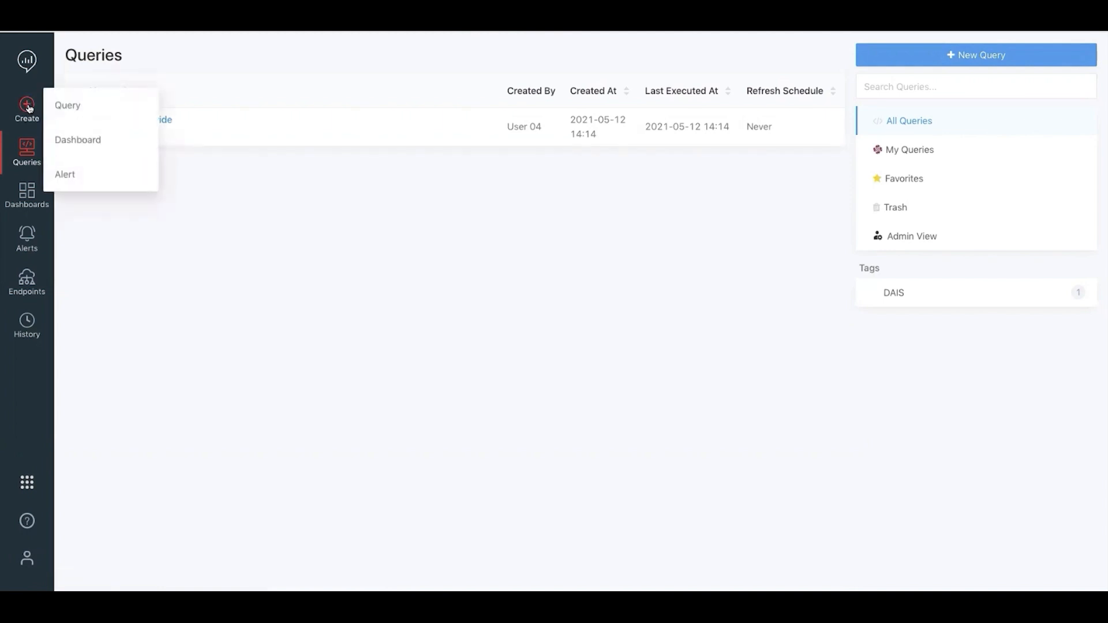
{"action": "left_click", "coordinate": [68, 108]}
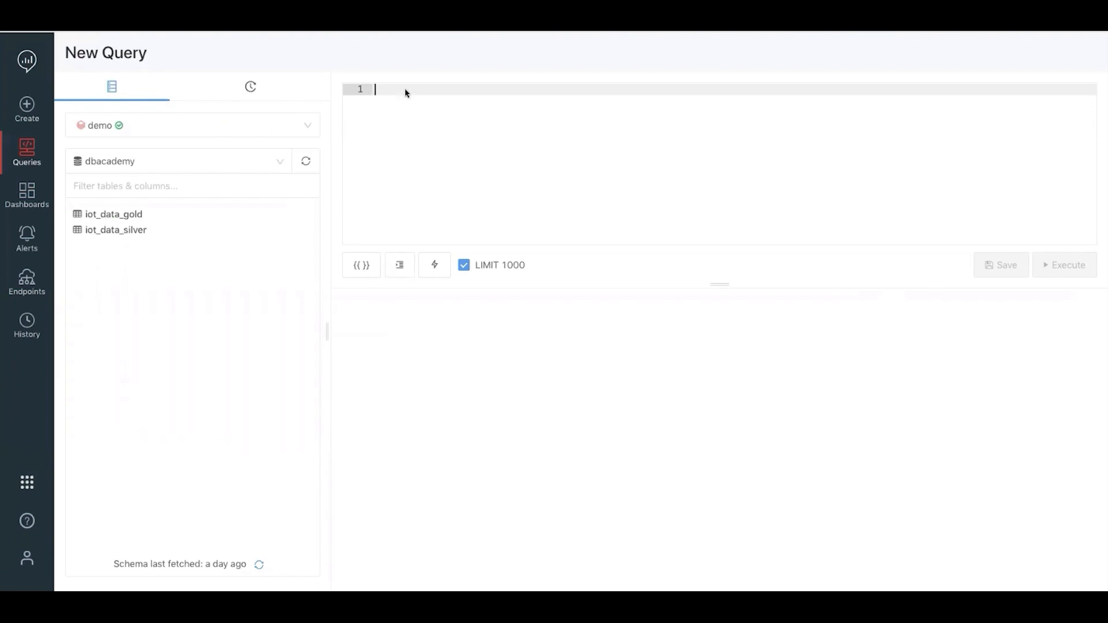
{"action": "type", "text": "SELECT   COUNT(co2_level) AS num_devices,   device_name,   CASE     WHEN co2_level < 1000 THEN \"Less than 1K\"     WHEN co2_level >= 1000 AND co2_level < 1200 THEN \"1000 to 1200\"     ELSE \"Greater than 1200\"   END AS levels FROM   dbacademy.iot_data_gold GROUP BY   levels,   device_name"}
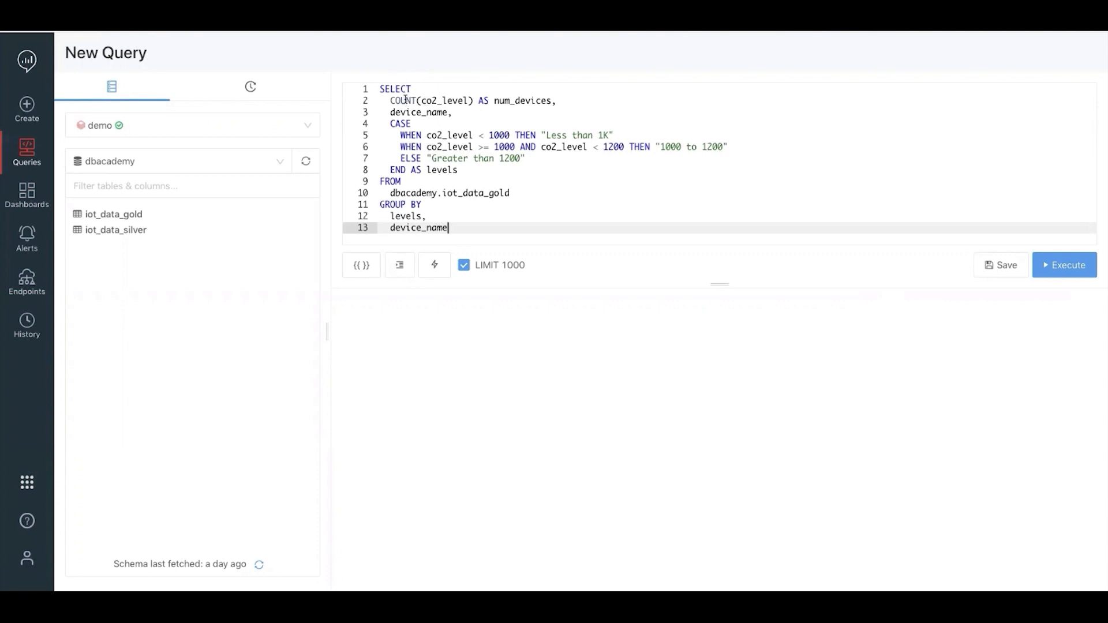
{"action": "double_click", "coordinate": [449, 101]}
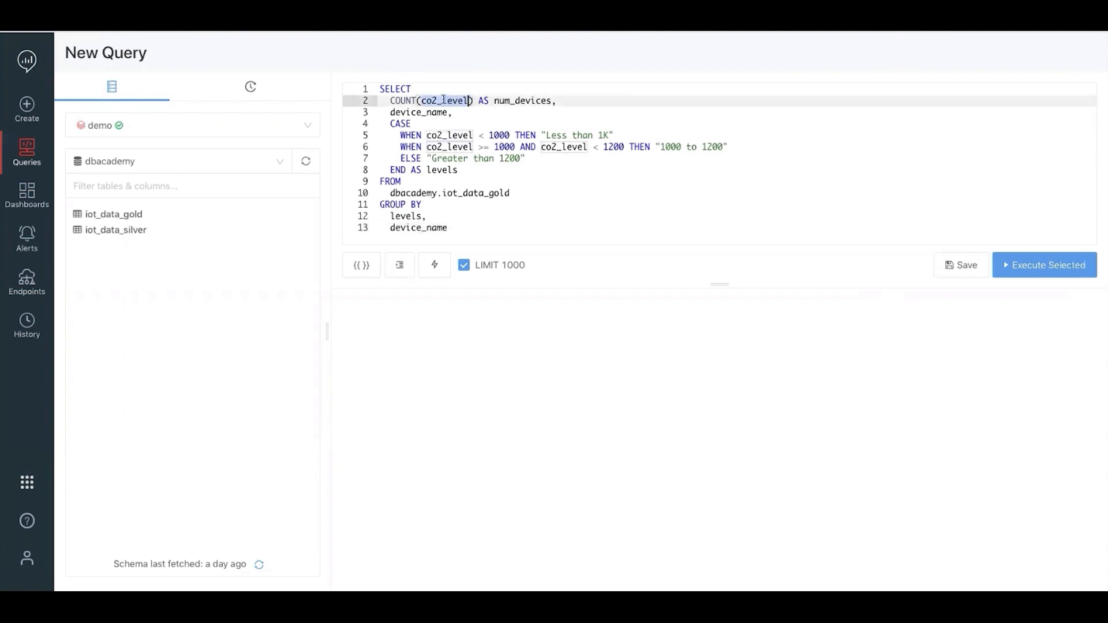
Examine the query's num_devices count, the CASE expression and its "Less than 1K" condition.
{"action": "left_click", "coordinate": [520, 101]}
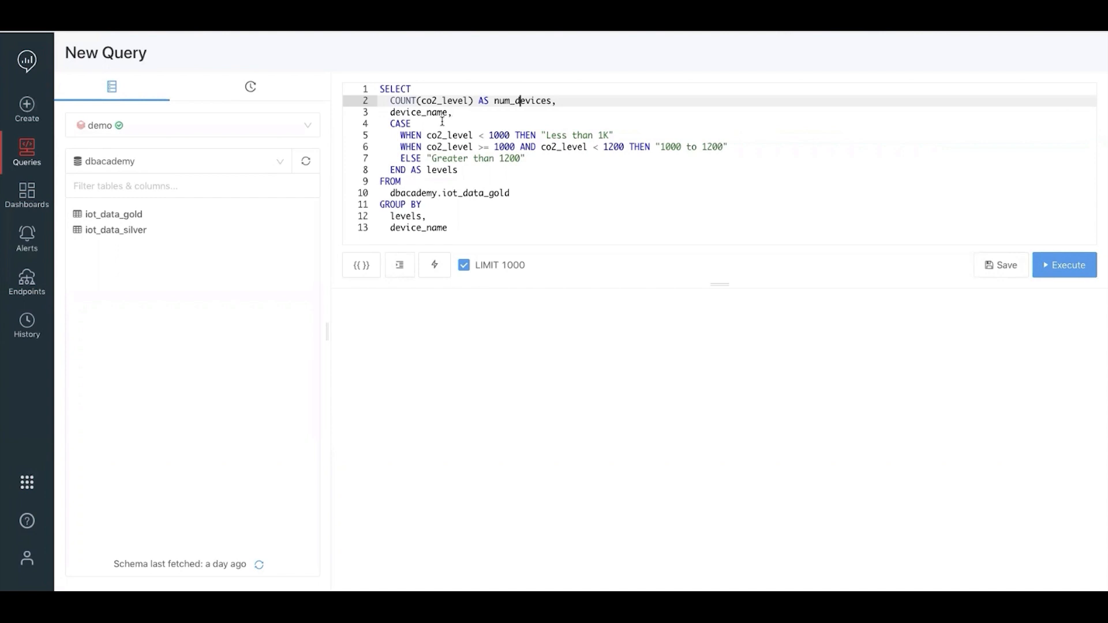
{"action": "double_click", "coordinate": [402, 122]}
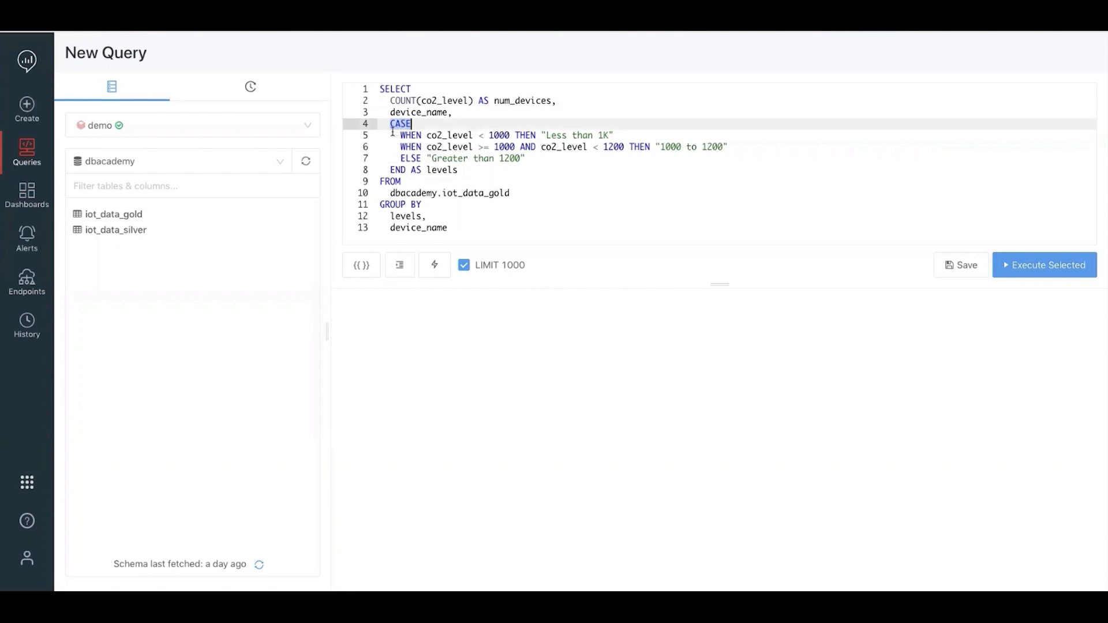
{"action": "left_click", "coordinate": [424, 125]}
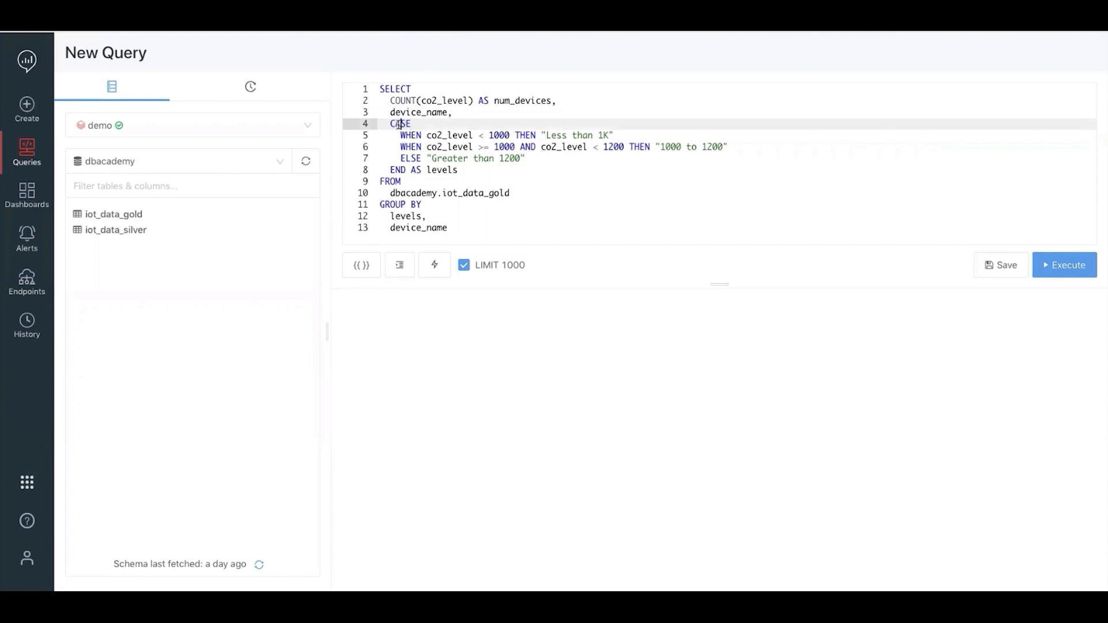
{"action": "double_click", "coordinate": [400, 124]}
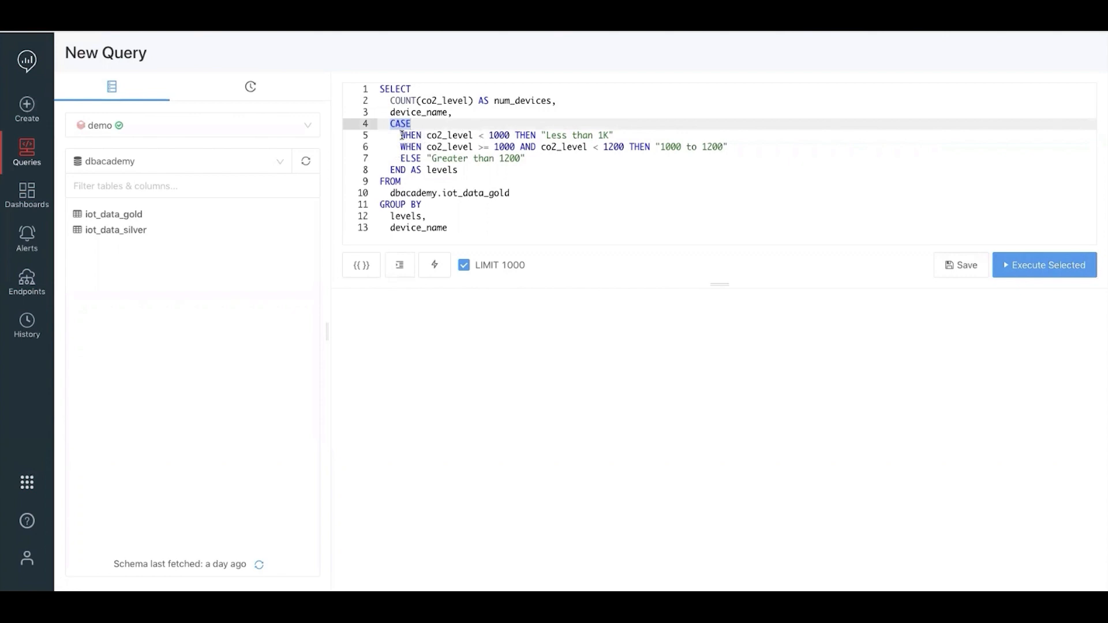
{"action": "left_click", "coordinate": [402, 135]}
{"action": "key", "text": "shift+End"}
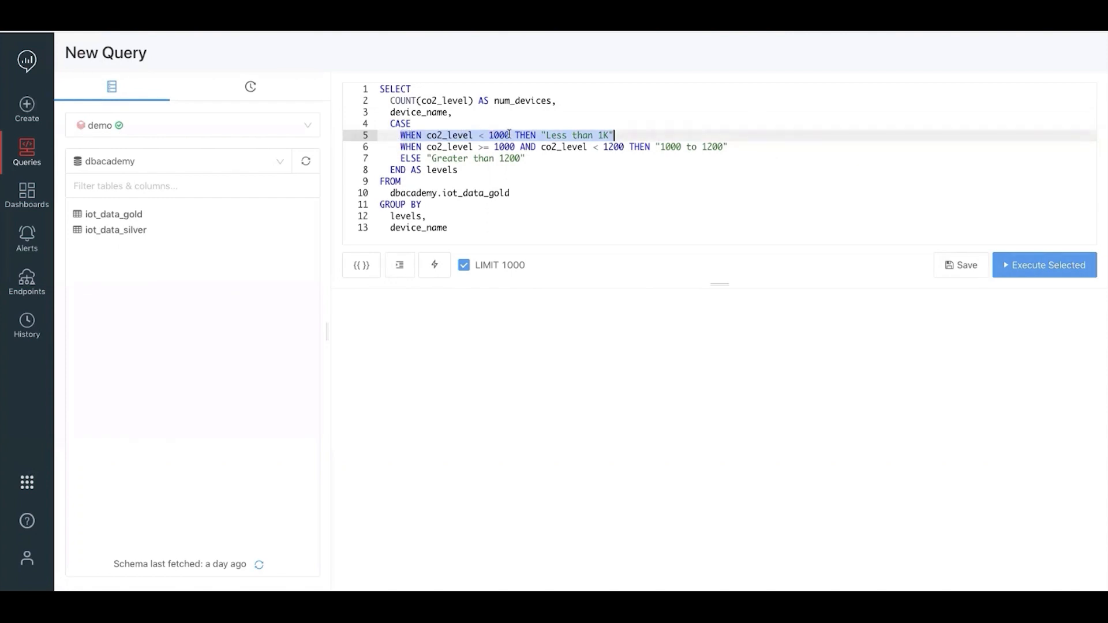
{"action": "double_click", "coordinate": [553, 135]}
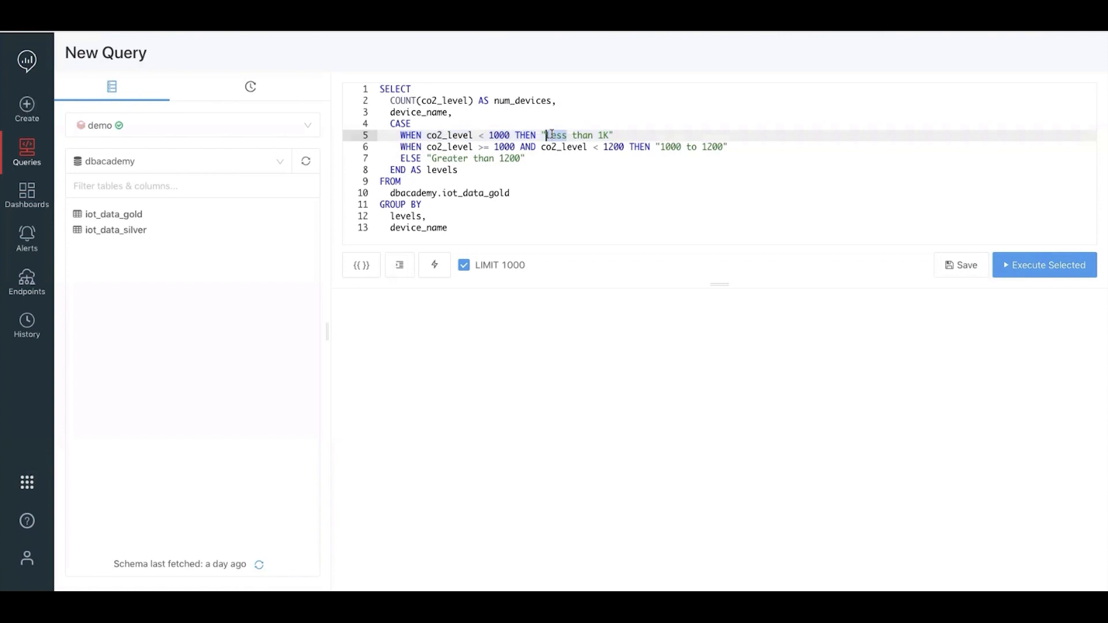
{"action": "left_click", "coordinate": [609, 135]}
{"action": "key", "text": "shift+Left"}
{"action": "key", "text": "shift+Left"}
{"action": "key", "text": "shift+Left"}
{"action": "key", "text": "shift+Left"}
{"action": "key", "text": "shift+Left"}
{"action": "key", "text": "shift+Left"}
{"action": "key", "text": "shift+Left"}
{"action": "key", "text": "shift+Left"}
{"action": "key", "text": "shift+Left"}
{"action": "key", "text": "shift+Left"}
{"action": "key", "text": "shift+Left"}
{"action": "key", "text": "shift+Left"}
{"action": "key", "text": "shift+Left"}
{"action": "key", "text": "shift+Right"}
{"action": "key", "text": "shift+Right"}
{"action": "left_click", "coordinate": [609, 135]}
{"action": "left_click_drag", "start_coordinate": [611, 135], "coordinate": [550, 135]}
{"action": "left_click", "coordinate": [549, 135]}
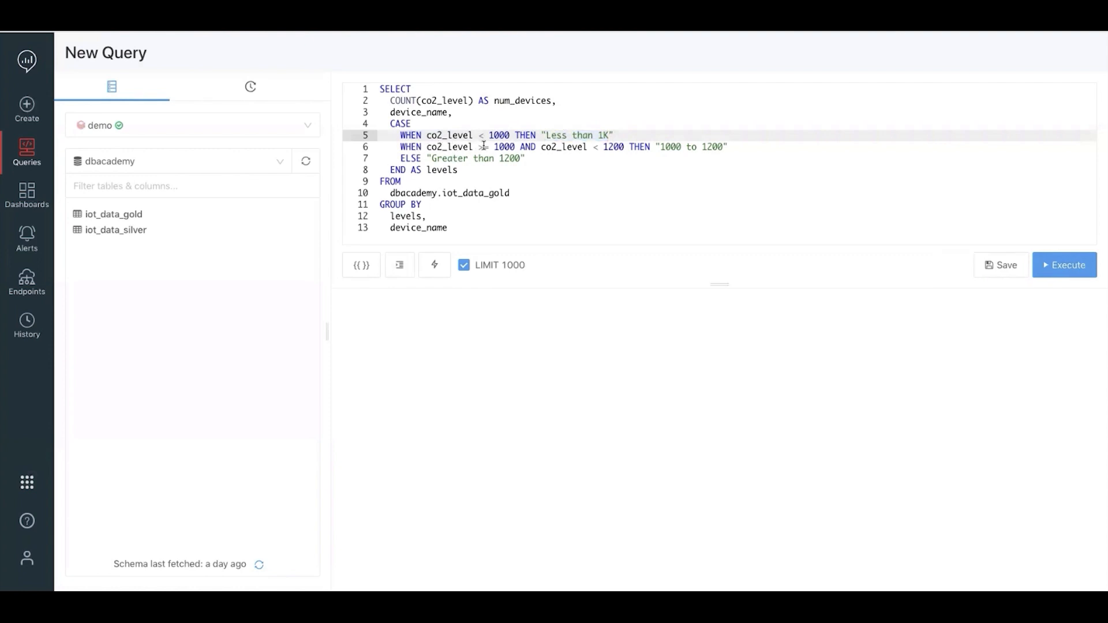
Change the upper bound of the "1000 to 1200" condition to co2_level <= 1200.
{"action": "left_click", "coordinate": [591, 148]}
{"action": "type", "text": "="}
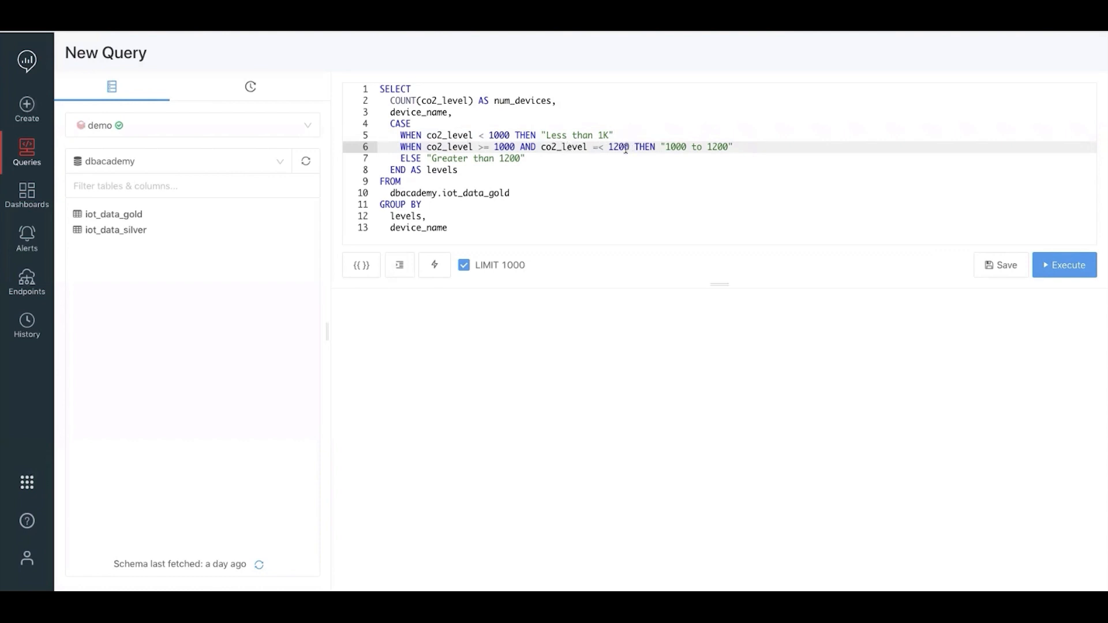
{"action": "key", "text": "BackSpace"}
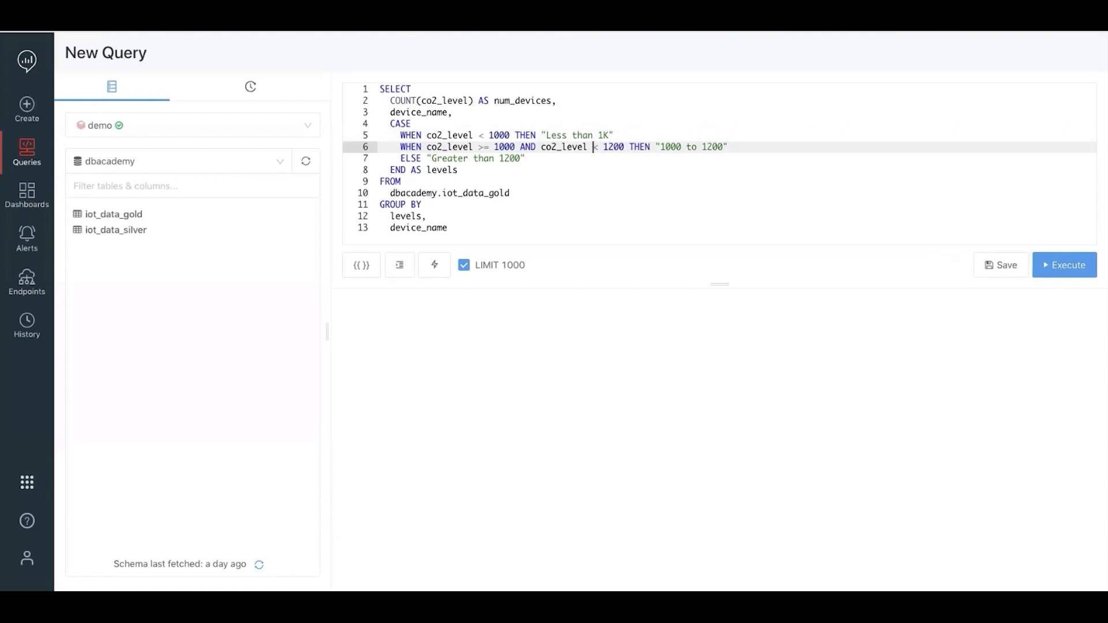
{"action": "key", "text": "Right"}
{"action": "type", "text": "="}
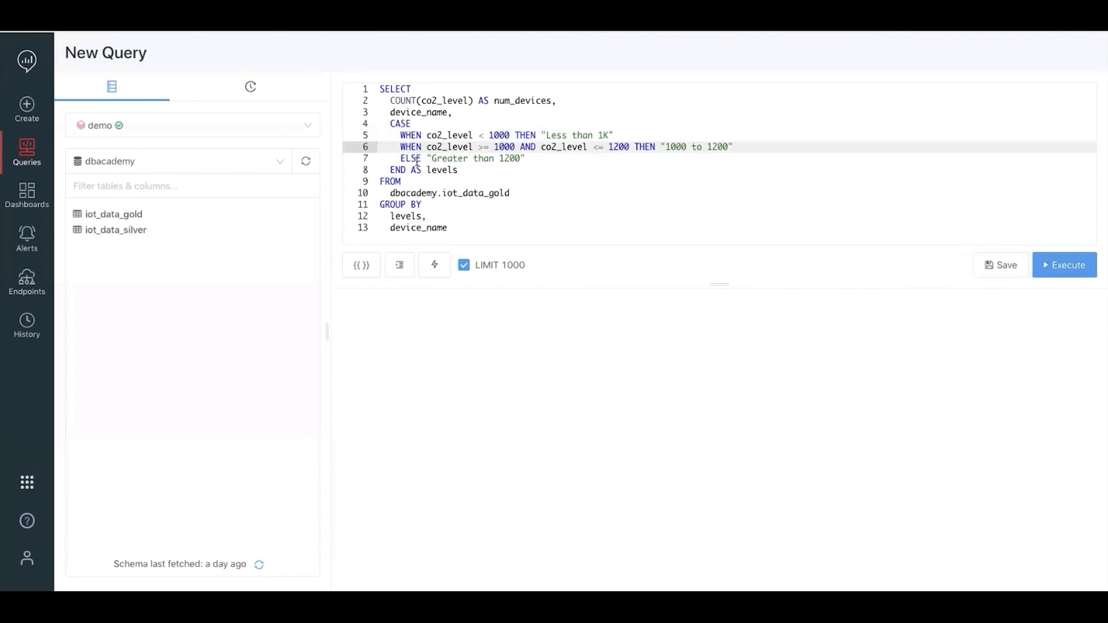
Review the "1000 to 1200" label and the END and FROM lines, and run the whole query.
{"action": "left_click", "coordinate": [664, 147]}
{"action": "left_click_drag", "start_coordinate": [664, 147], "coordinate": [728, 146]}
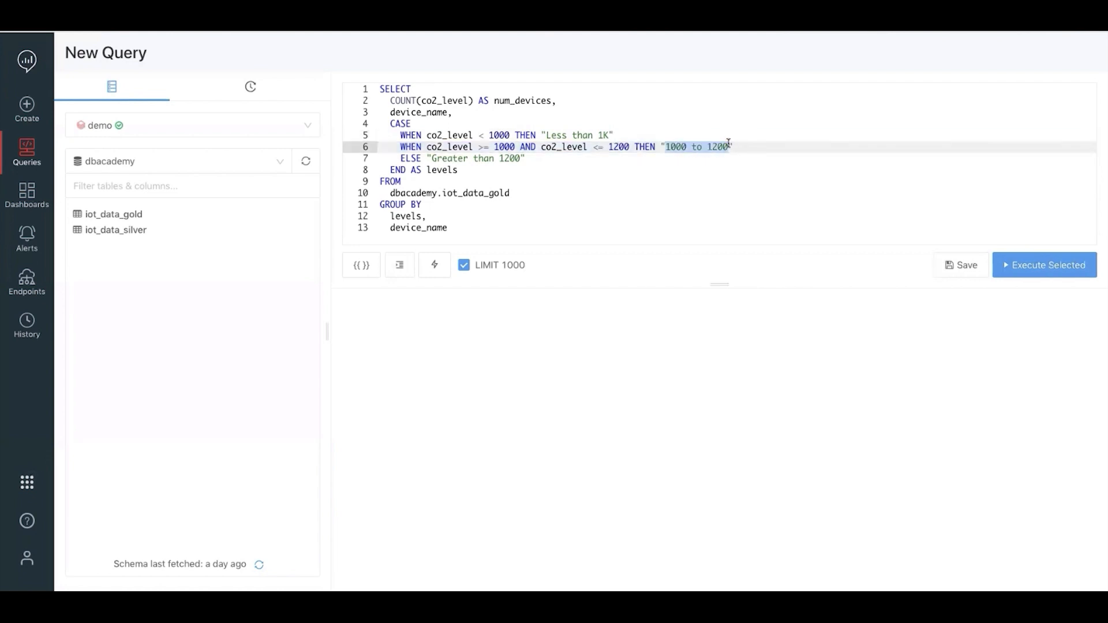
{"action": "double_click", "coordinate": [399, 169]}
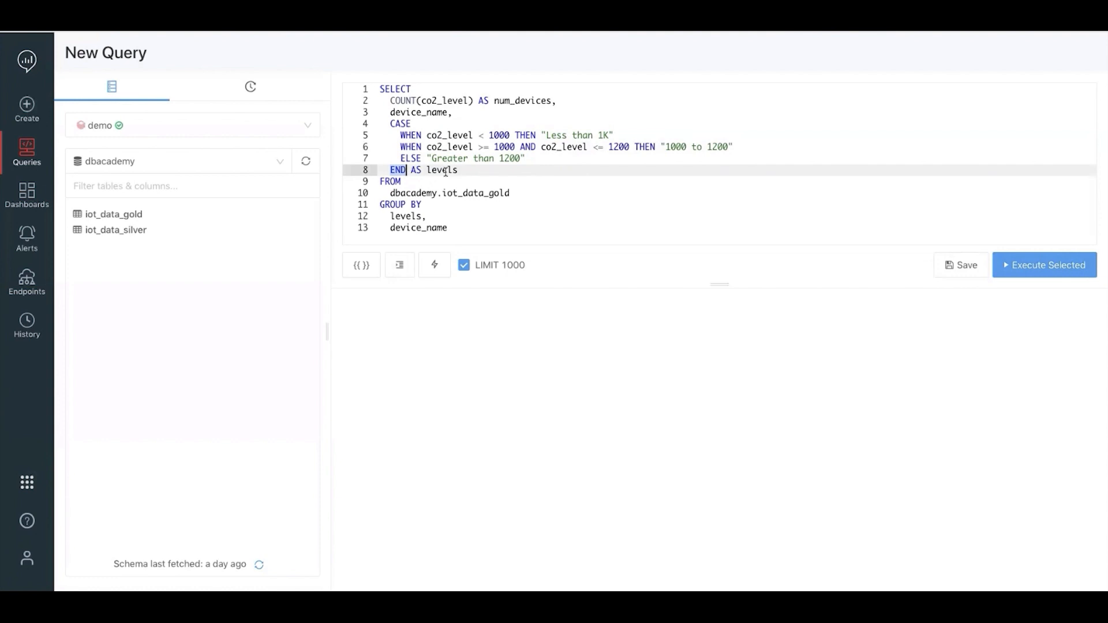
{"action": "double_click", "coordinate": [390, 181]}
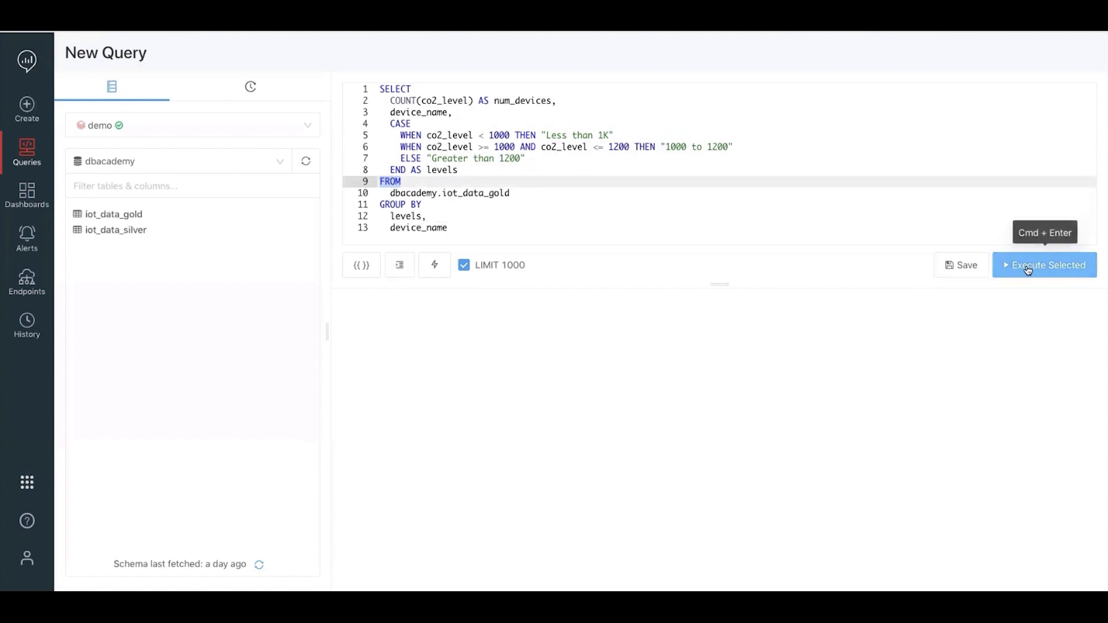
{"action": "left_click", "coordinate": [860, 233]}
{"action": "left_click", "coordinate": [1073, 274]}
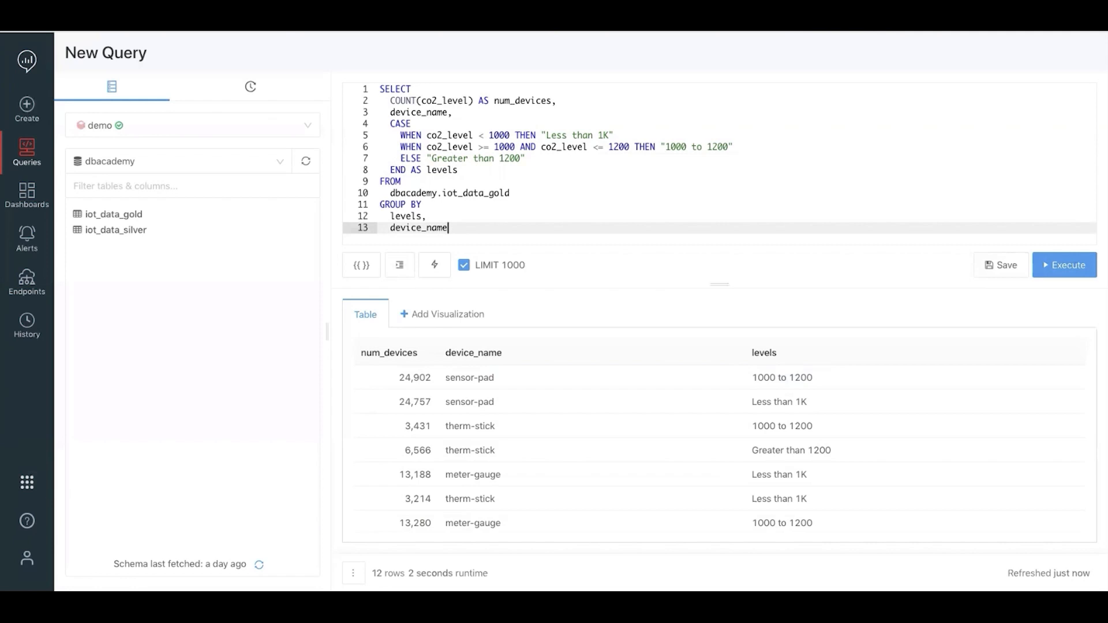
Add a visualization of type Chart to the query results and name it co2 levels.
{"action": "left_click", "coordinate": [434, 316]}
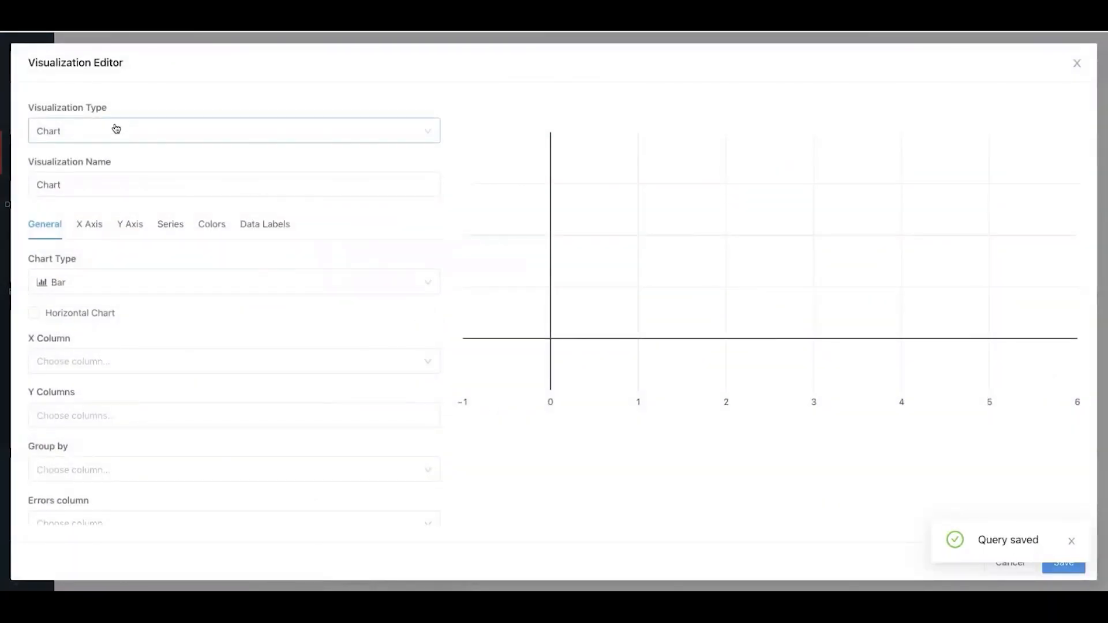
{"action": "left_click", "coordinate": [116, 128]}
{"action": "left_click", "coordinate": [106, 159]}
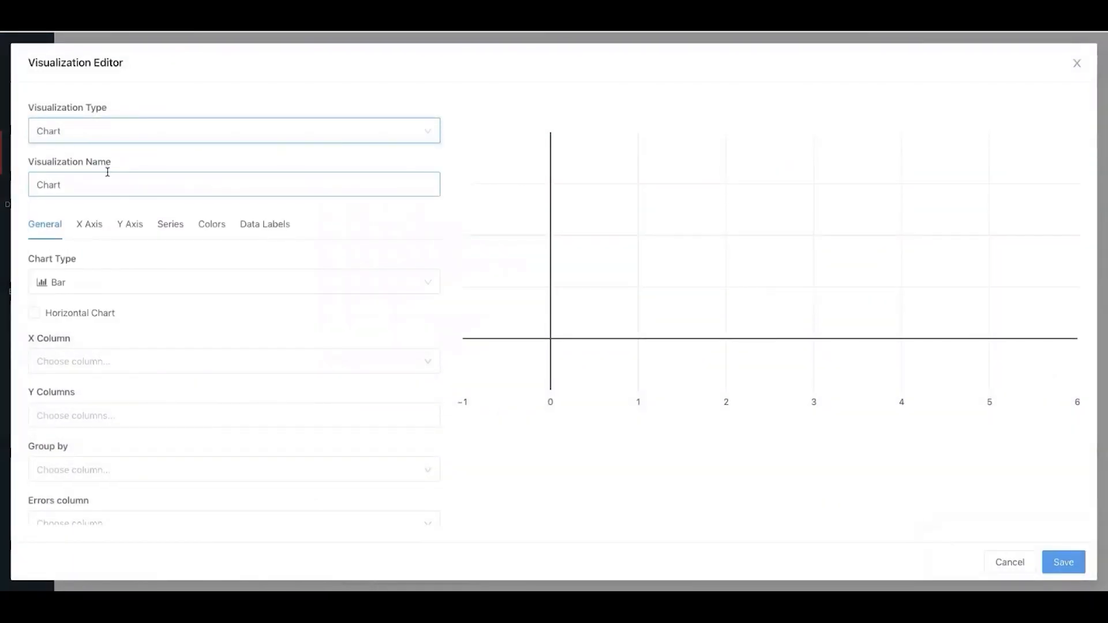
{"action": "left_click", "coordinate": [107, 182]}
{"action": "double_click", "coordinate": [107, 181]}
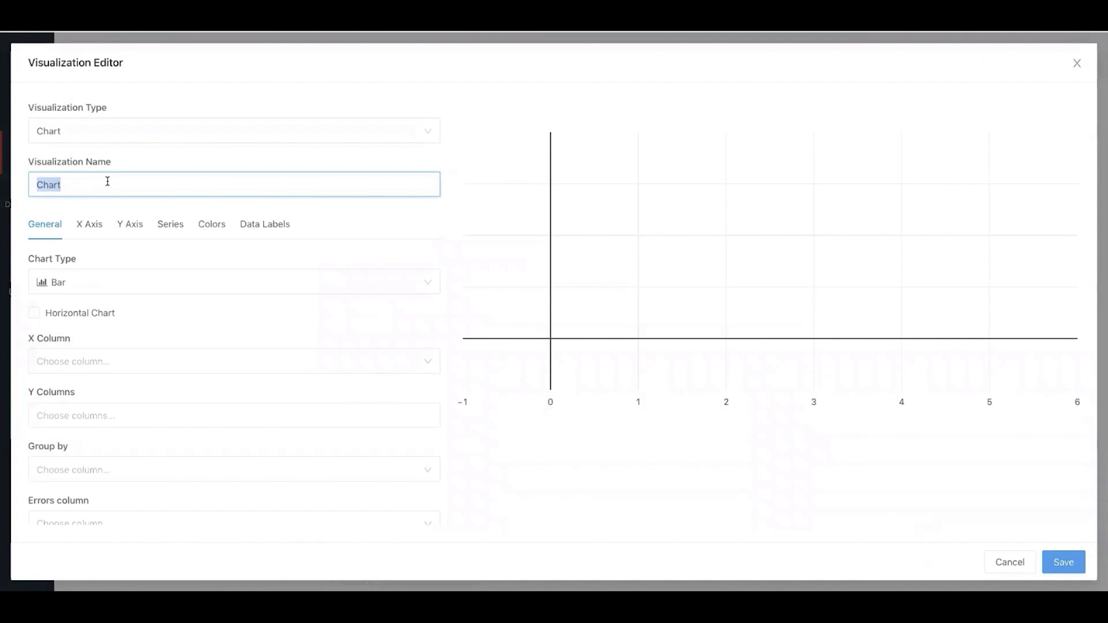
{"action": "type", "text": "co2 levels"}
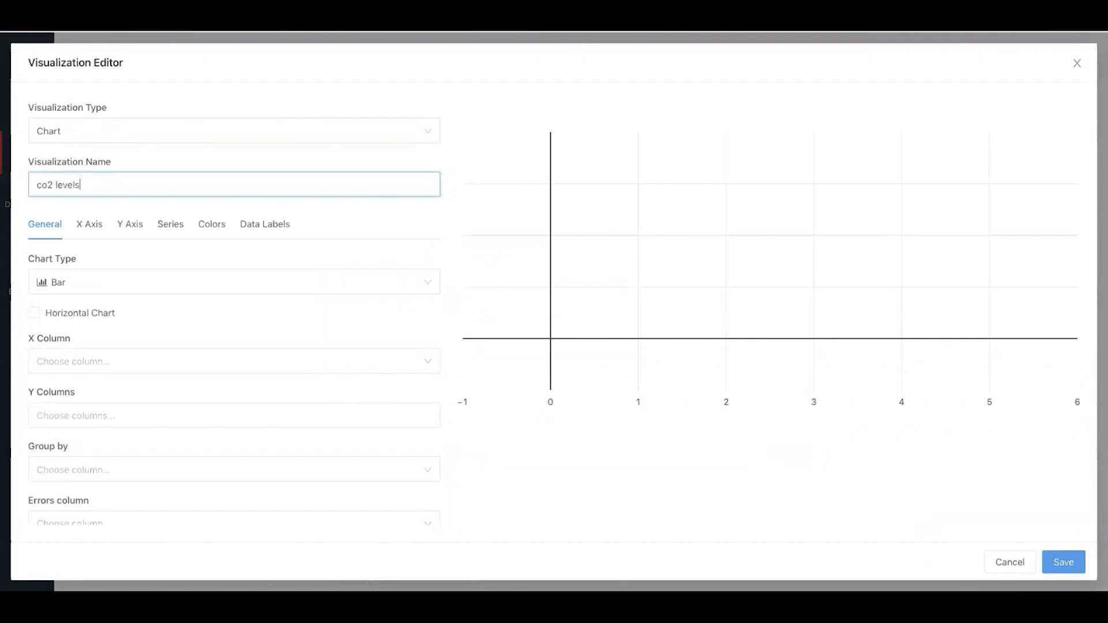
Keep the Bar chart type and plot levels as the X column and num_devices as the Y column.
{"action": "left_click", "coordinate": [79, 284]}
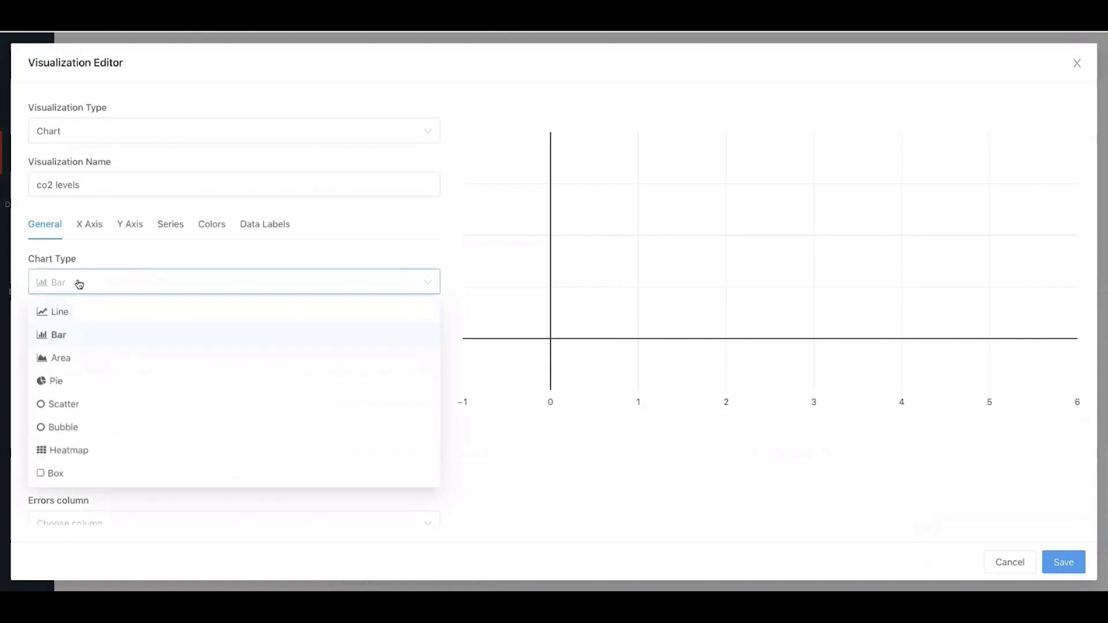
{"action": "left_click", "coordinate": [79, 283]}
{"action": "left_click", "coordinate": [87, 363]}
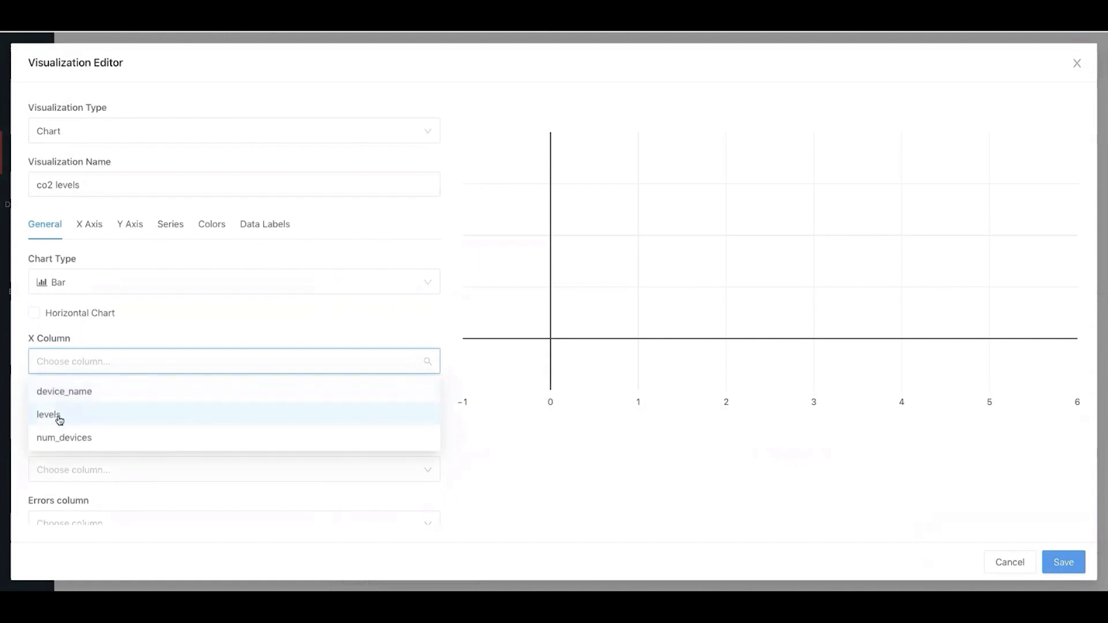
{"action": "left_click", "coordinate": [59, 416]}
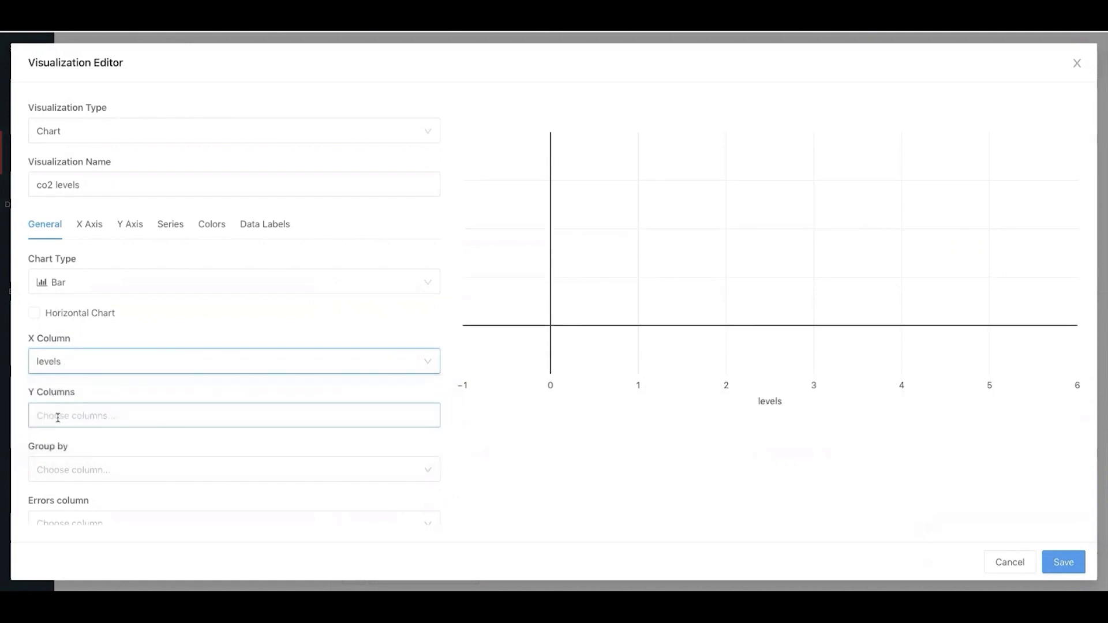
{"action": "left_click", "coordinate": [58, 416]}
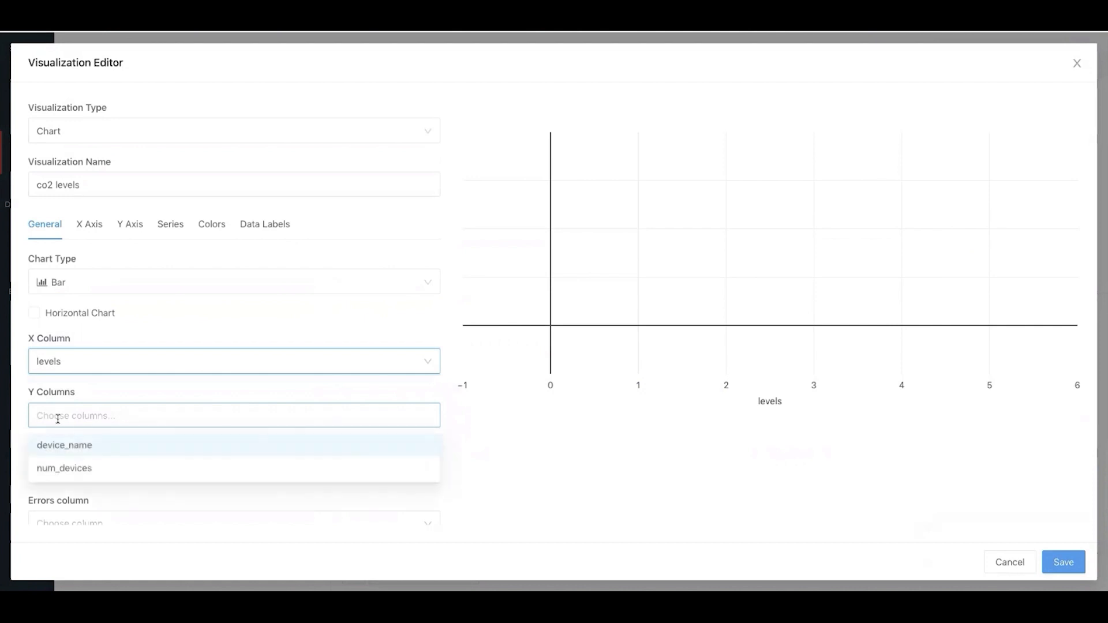
{"action": "left_click", "coordinate": [64, 469]}
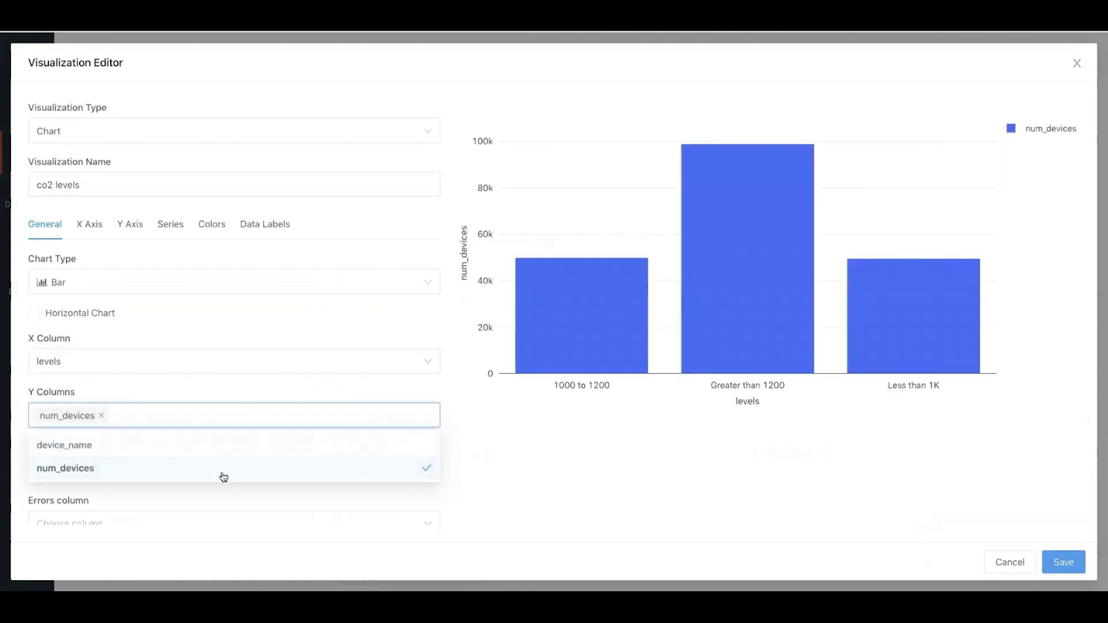
{"action": "left_click", "coordinate": [224, 398]}
Group the bar chart by device_name and save the visualization.
{"action": "scroll", "coordinate": [215, 489], "scroll_direction": "down", "scroll_amount": 1}
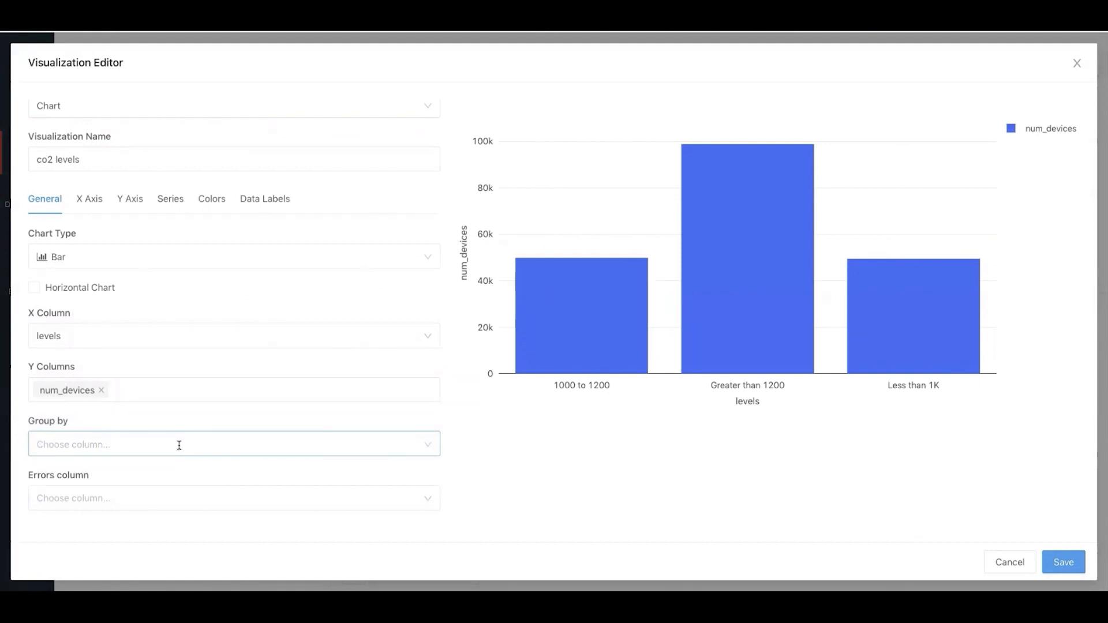
{"action": "left_click", "coordinate": [179, 445]}
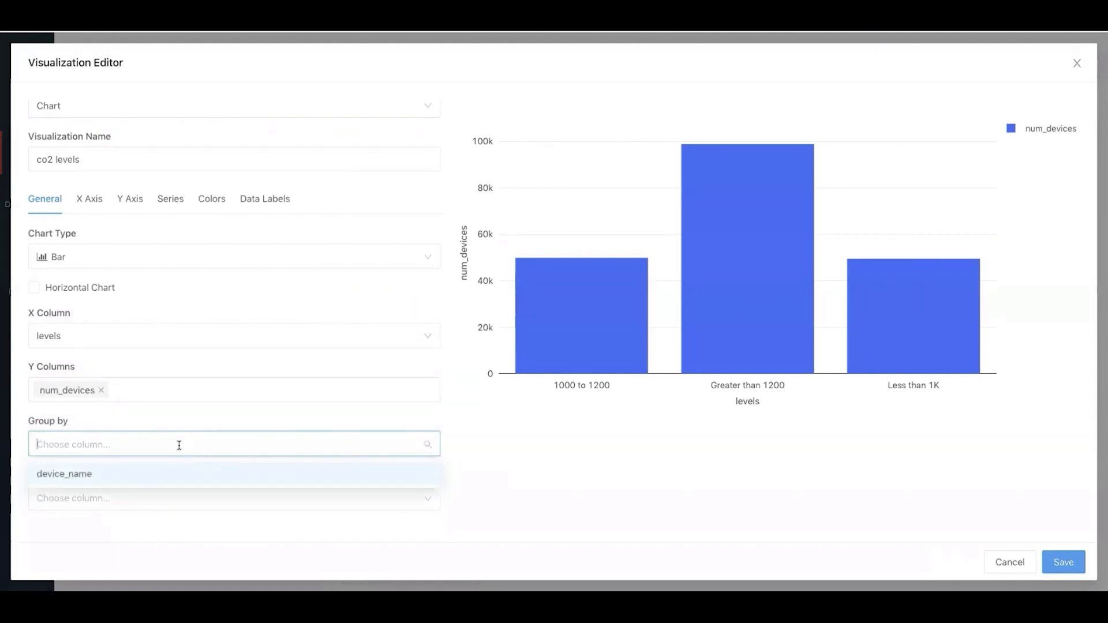
{"action": "left_click", "coordinate": [152, 474]}
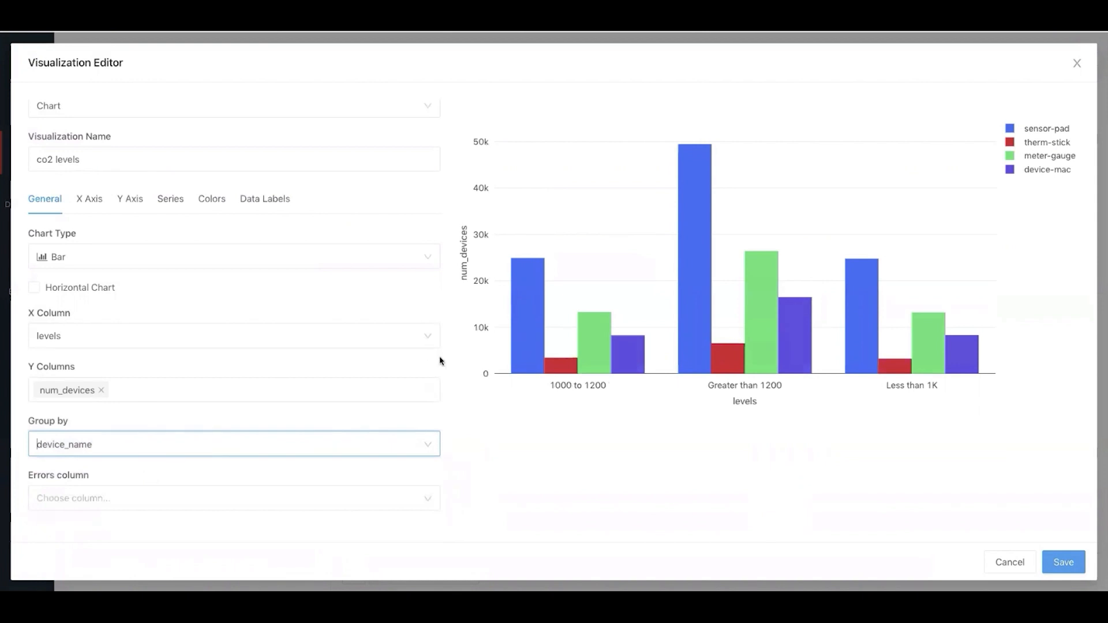
{"action": "mouse_move", "coordinate": [766, 279]}
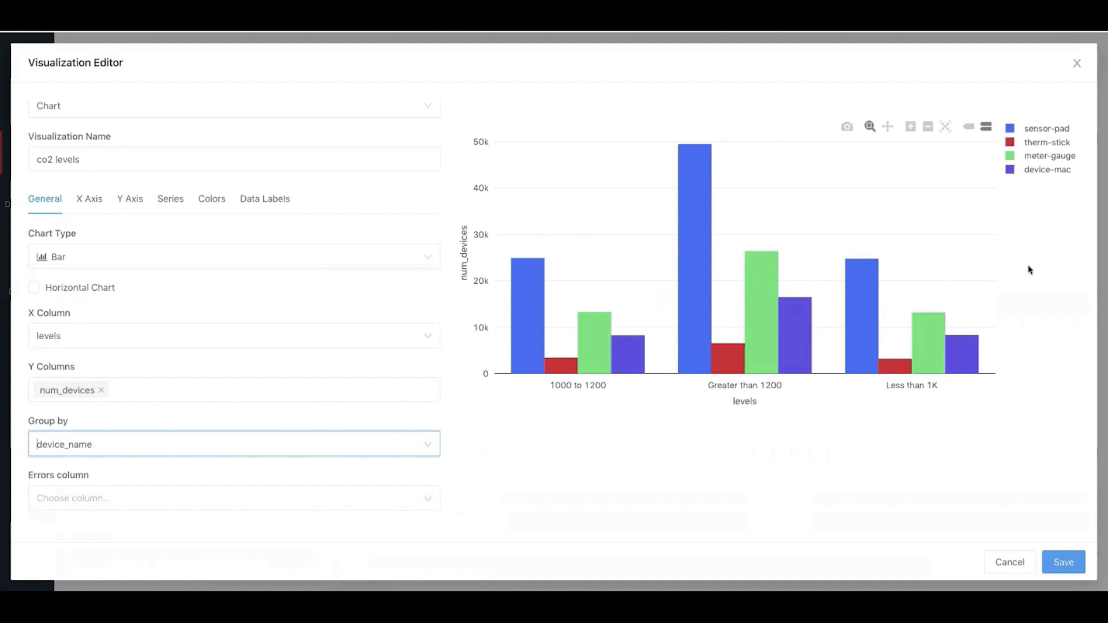
{"action": "left_click", "coordinate": [1061, 570]}
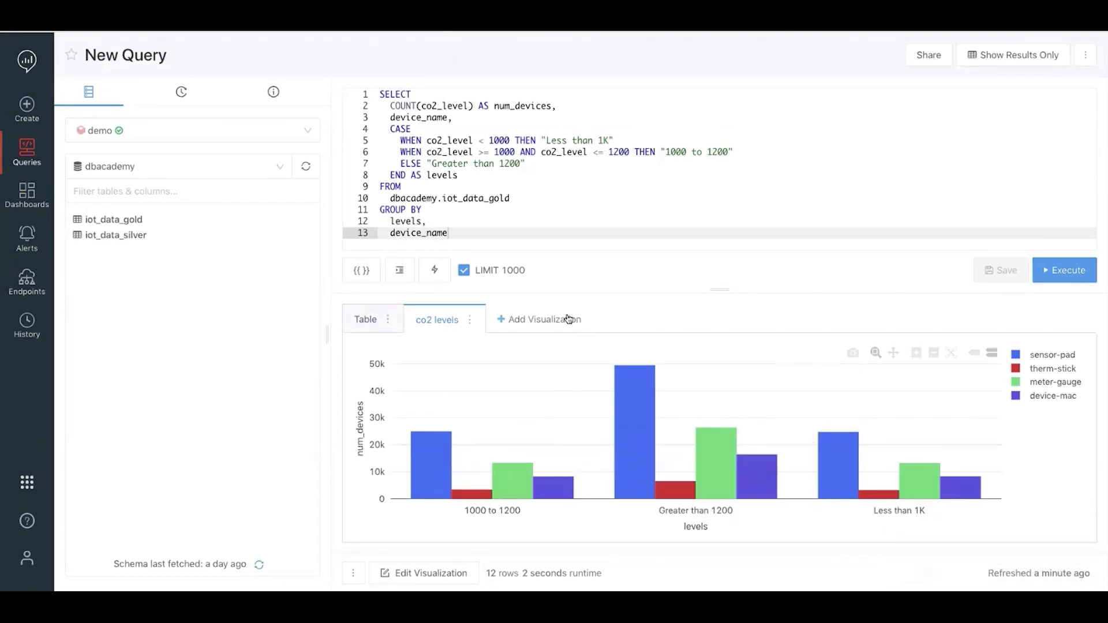
Start a WHERE clause below dbacademy.iot_data_gold in the query and list the columns of the iot_data_gold table.
{"action": "left_click", "coordinate": [514, 199]}
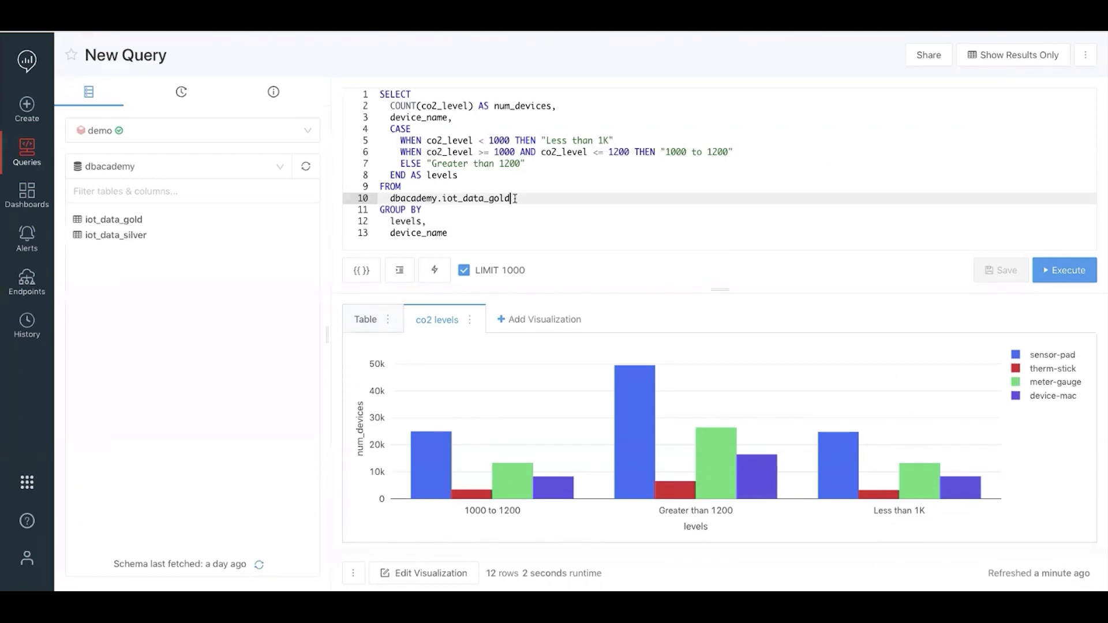
{"action": "key", "text": "Return"}
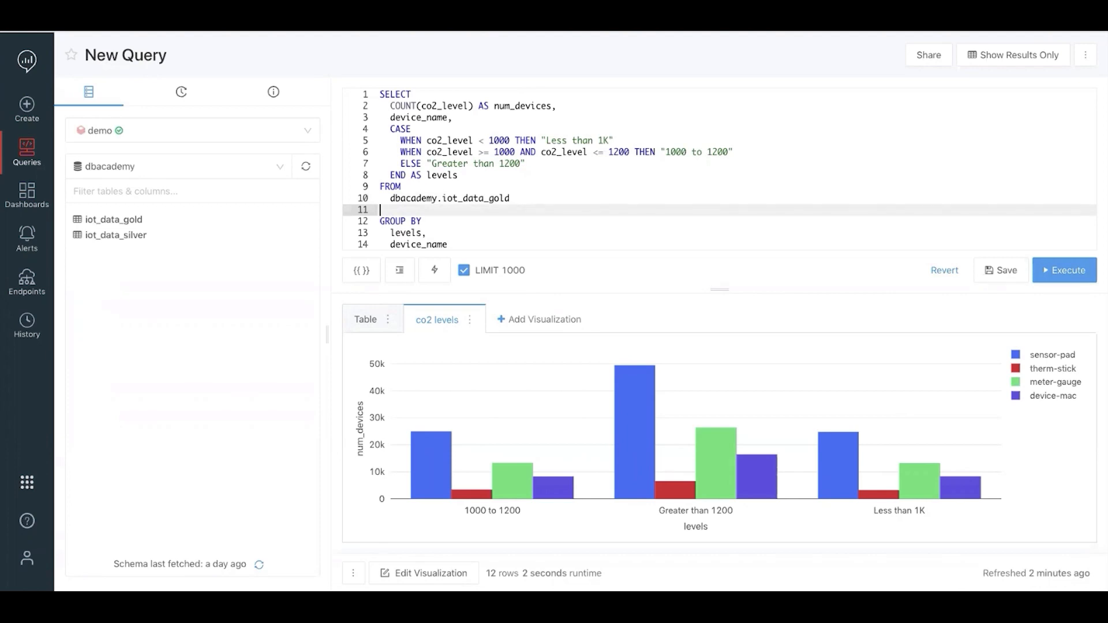
{"action": "type", "text": "WHERE"}
{"action": "left_click", "coordinate": [142, 221]}
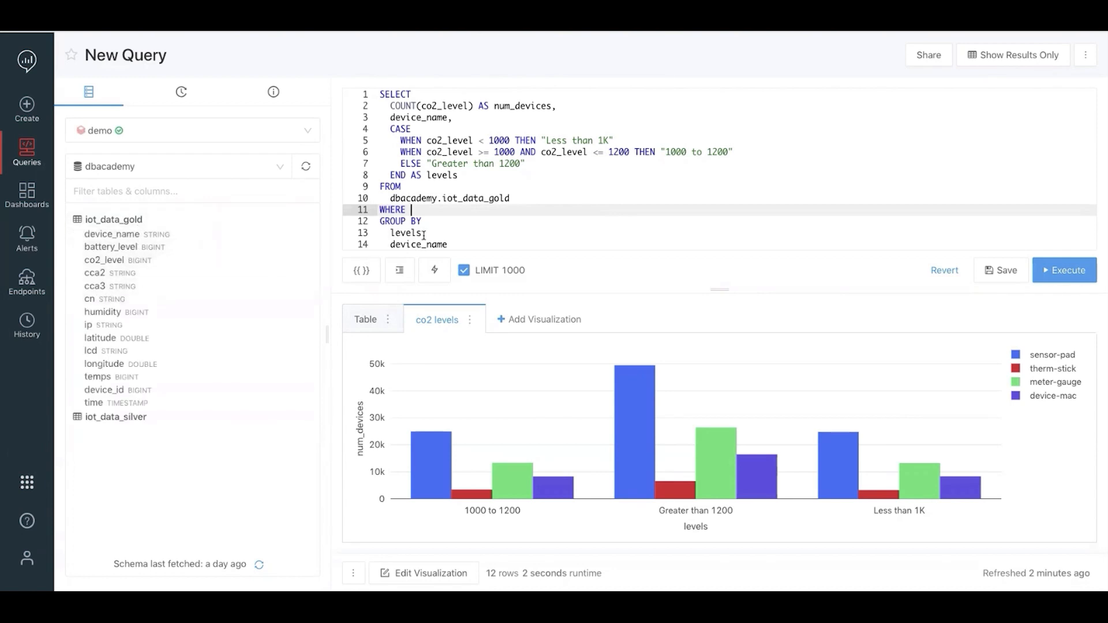
Complete the WHERE clause with cn = "United States" and run the filtered query.
{"action": "type", "text": "cn"}
{"action": "type", "text": " = \"united"}
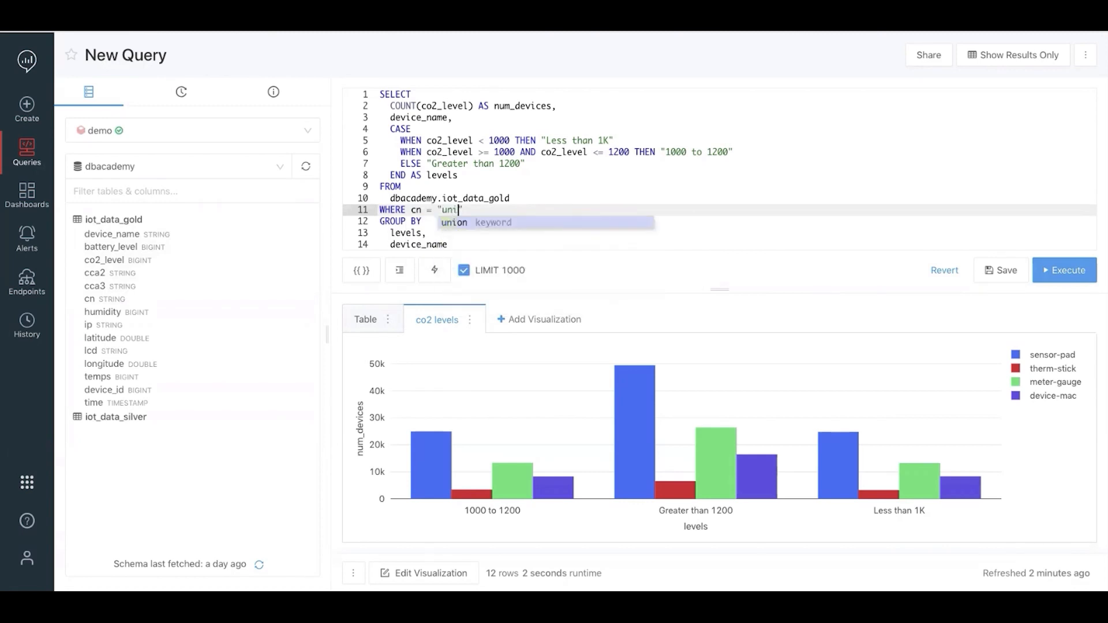
{"action": "key", "text": "BackSpace"}
{"action": "key", "text": "BackSpace"}
{"action": "key", "text": "BackSpace"}
{"action": "key", "text": "BackSpace"}
{"action": "key", "text": "BackSpace"}
{"action": "key", "text": "BackSpace"}
{"action": "key", "text": "BackSpace"}
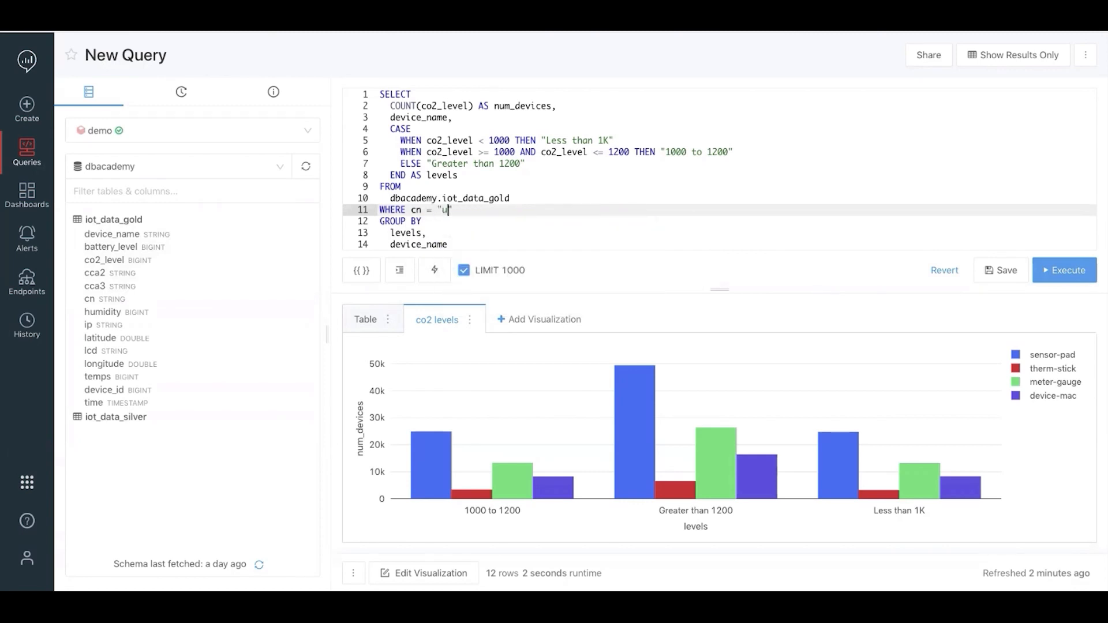
{"action": "type", "text": "United States"}
{"action": "key", "text": "ctrl+Return"}
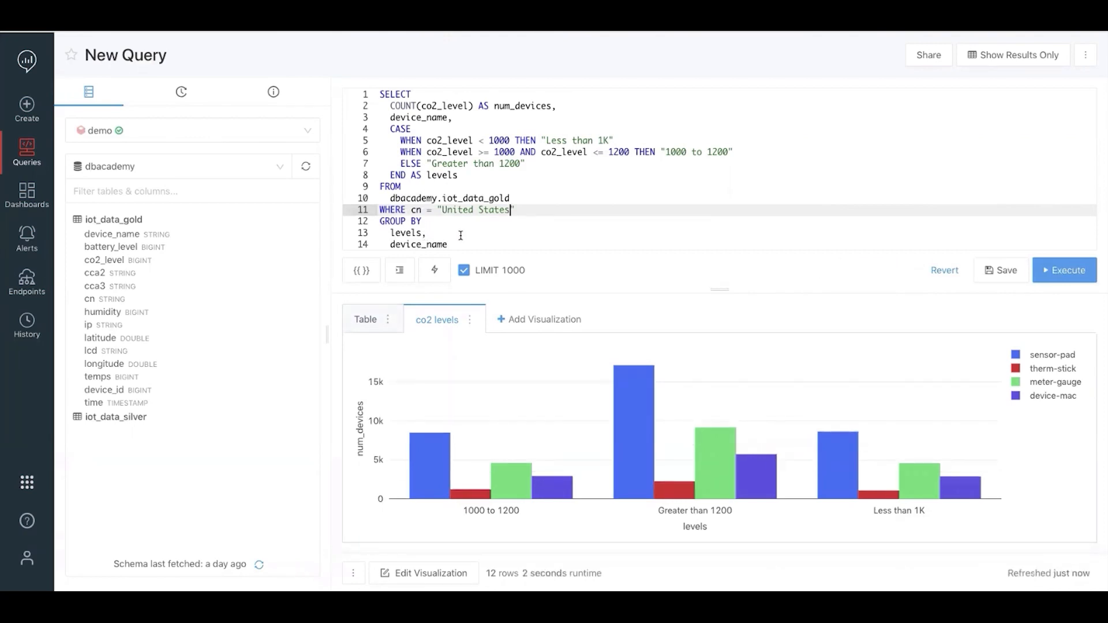
{"action": "mouse_move", "coordinate": [626, 440]}
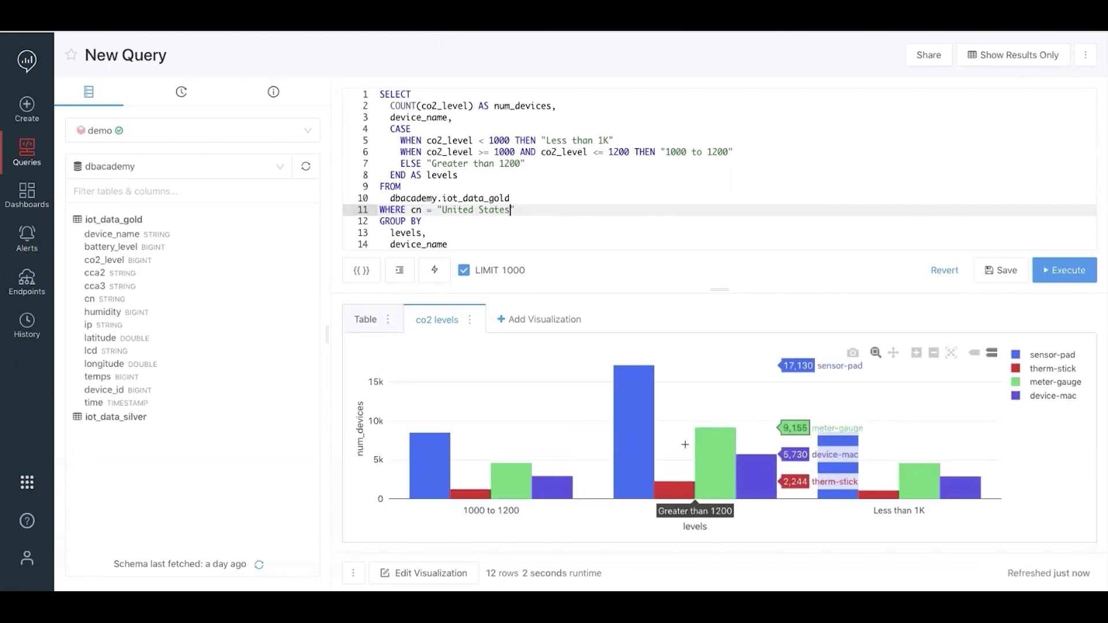
Inspect the device counts for each CO2 level in the co2 levels bar chart.
{"action": "mouse_move", "coordinate": [522, 465]}
{"action": "mouse_move", "coordinate": [829, 457]}
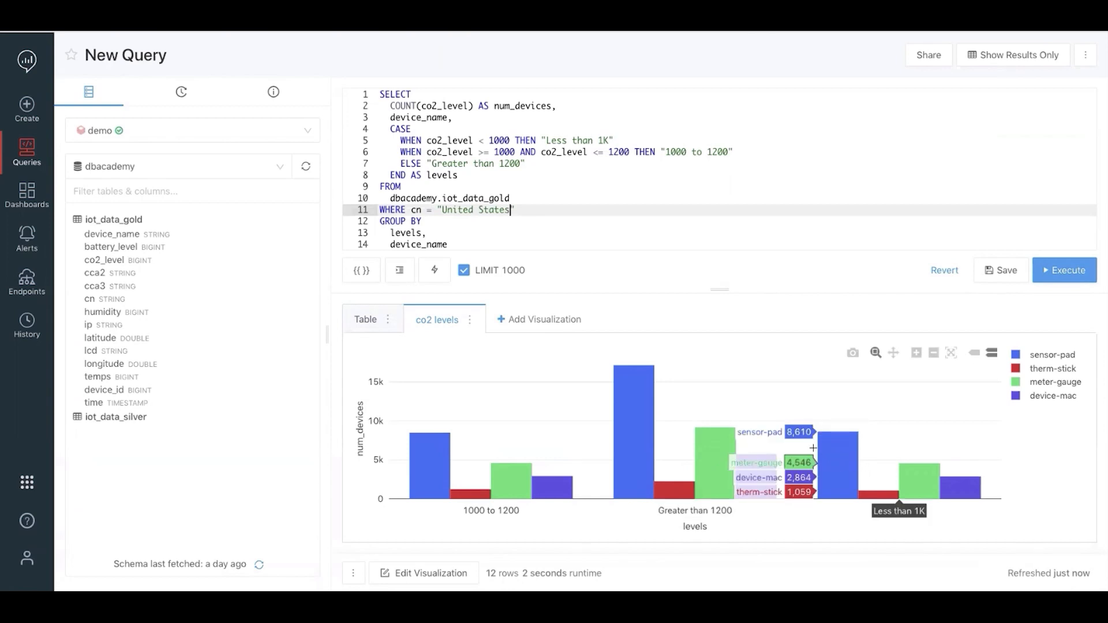
{"action": "mouse_move", "coordinate": [766, 423]}
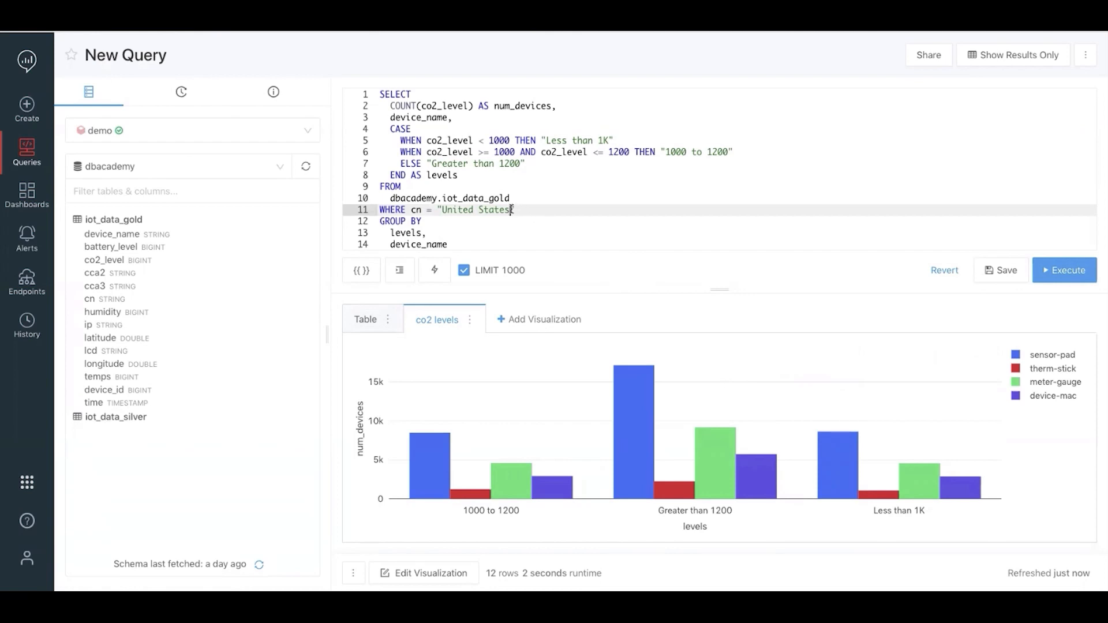
Replace the "United States" literal in the WHERE clause with a new Text parameter, keyword country_name and title Country name.
{"action": "left_click_drag", "start_coordinate": [513, 209], "coordinate": [437, 210]}
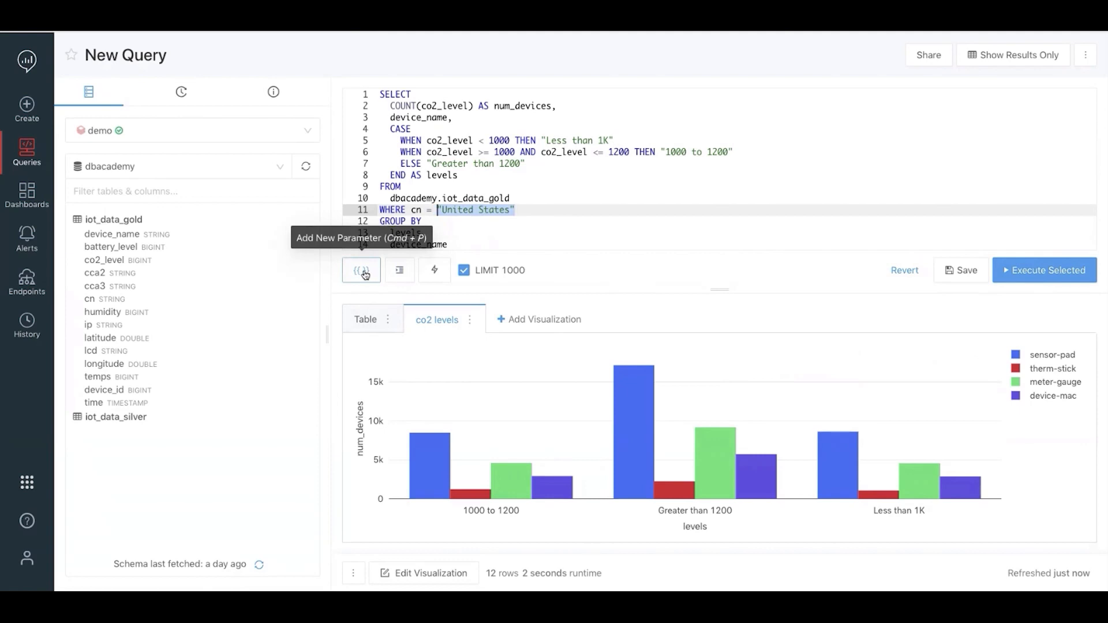
{"action": "key", "text": "BackSpace"}
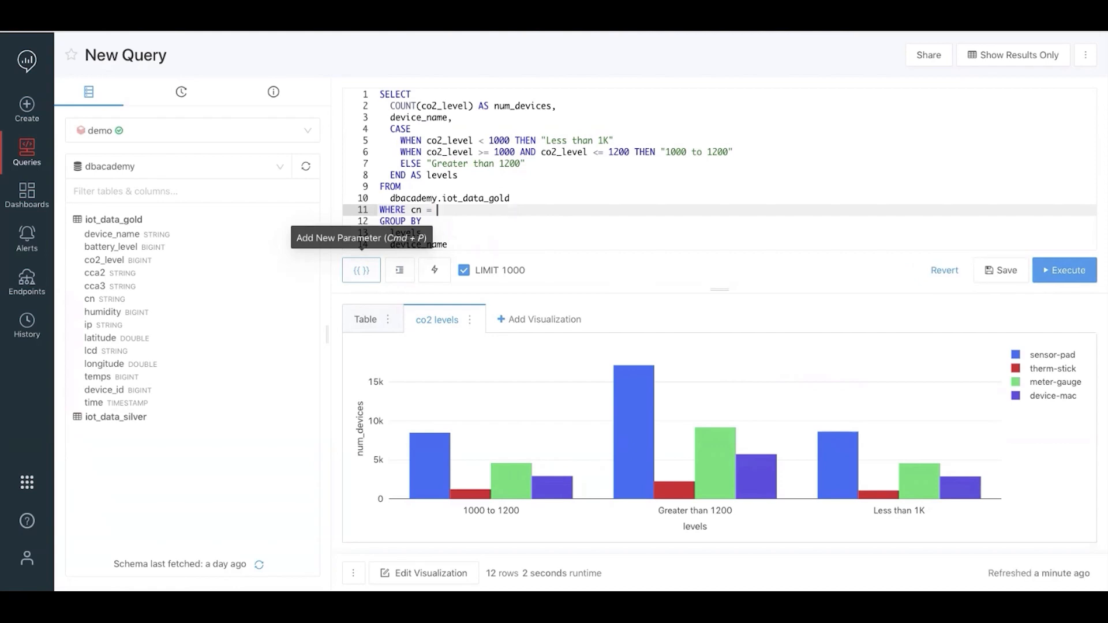
{"action": "left_click", "coordinate": [361, 275]}
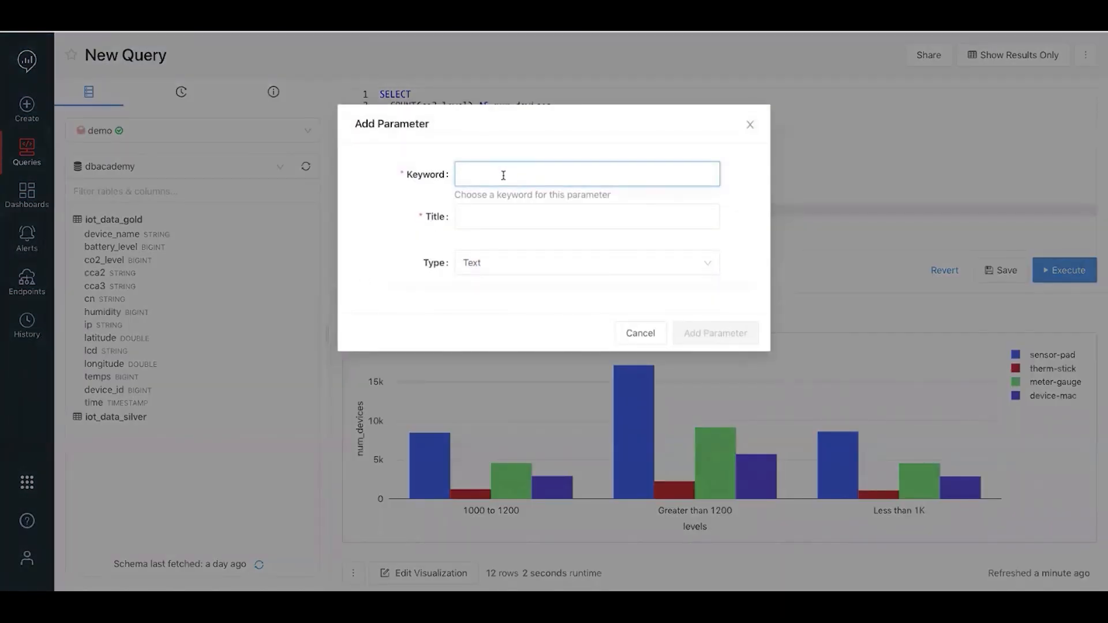
{"action": "type", "text": "cout"}
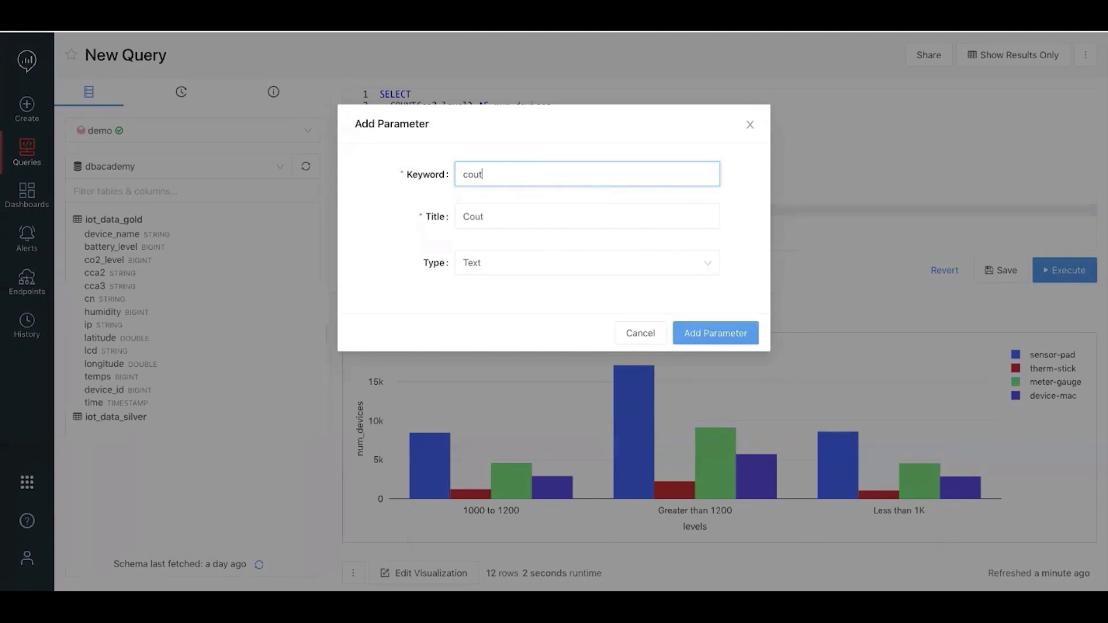
{"action": "key", "text": "BackSpace"}
{"action": "type", "text": "ntry_name"}
{"action": "key", "text": "Tab"}
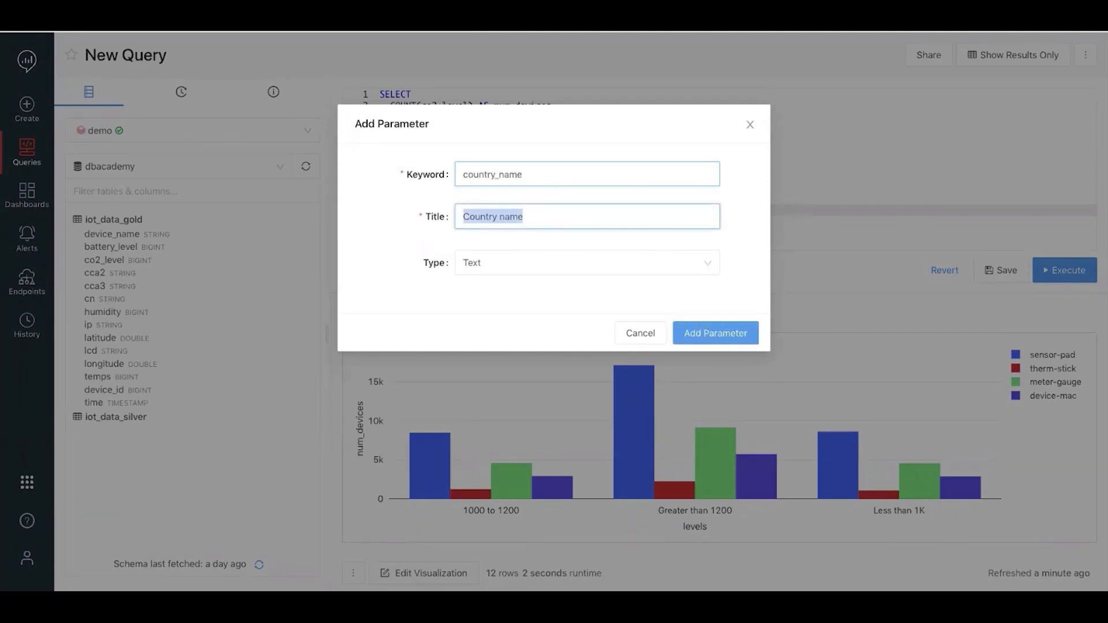
{"action": "key", "text": "Tab"}
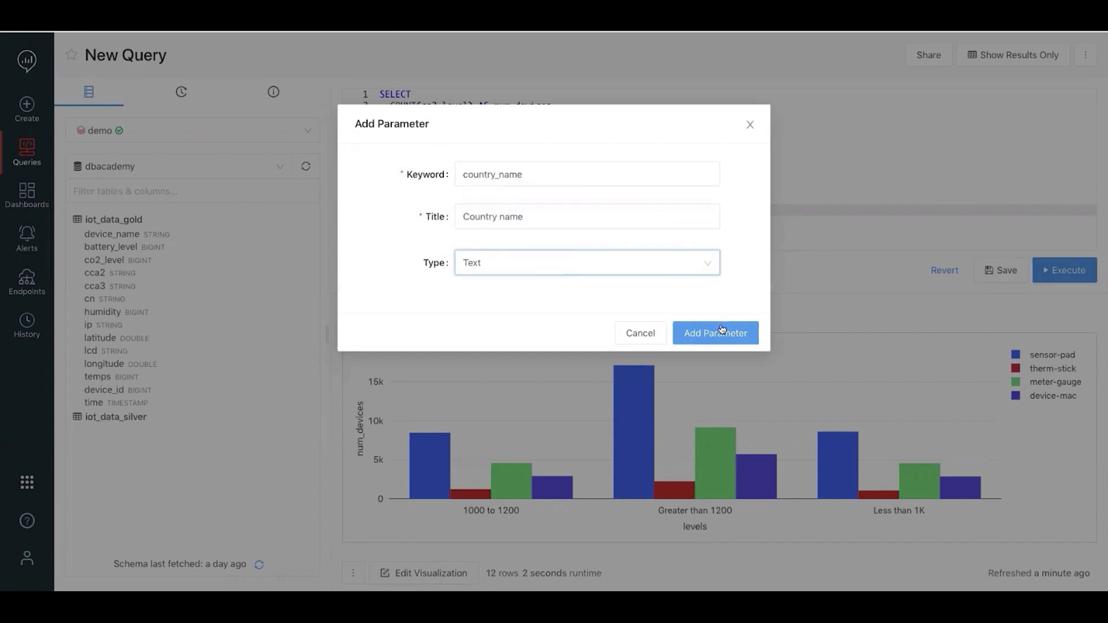
{"action": "left_click", "coordinate": [721, 329]}
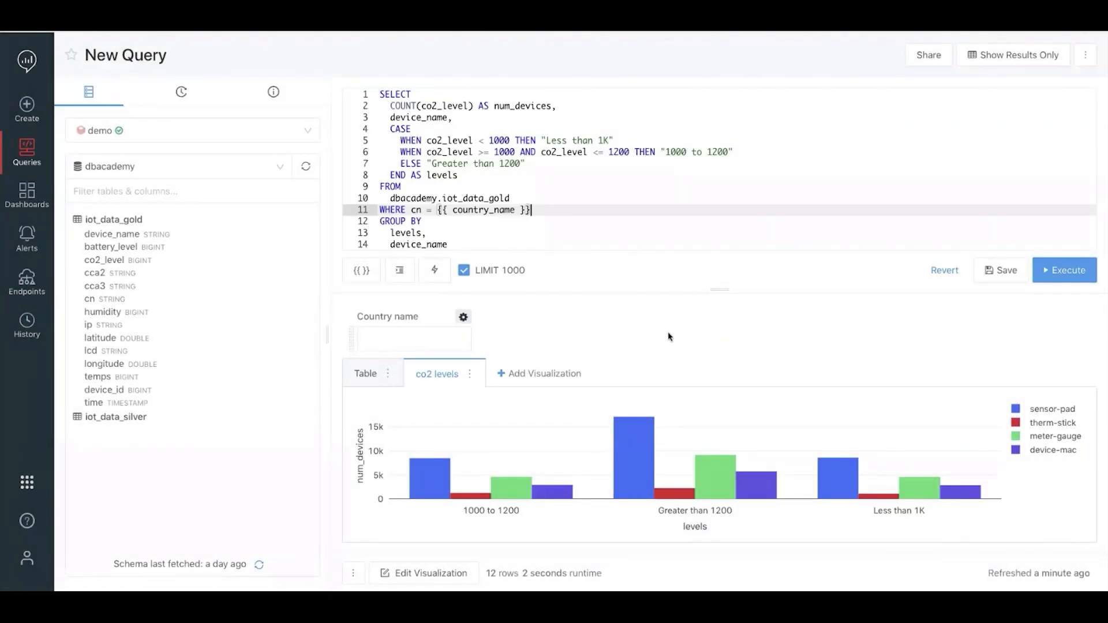
Enter united states as the Country name parameter value and apply it to the query.
{"action": "left_click", "coordinate": [451, 340]}
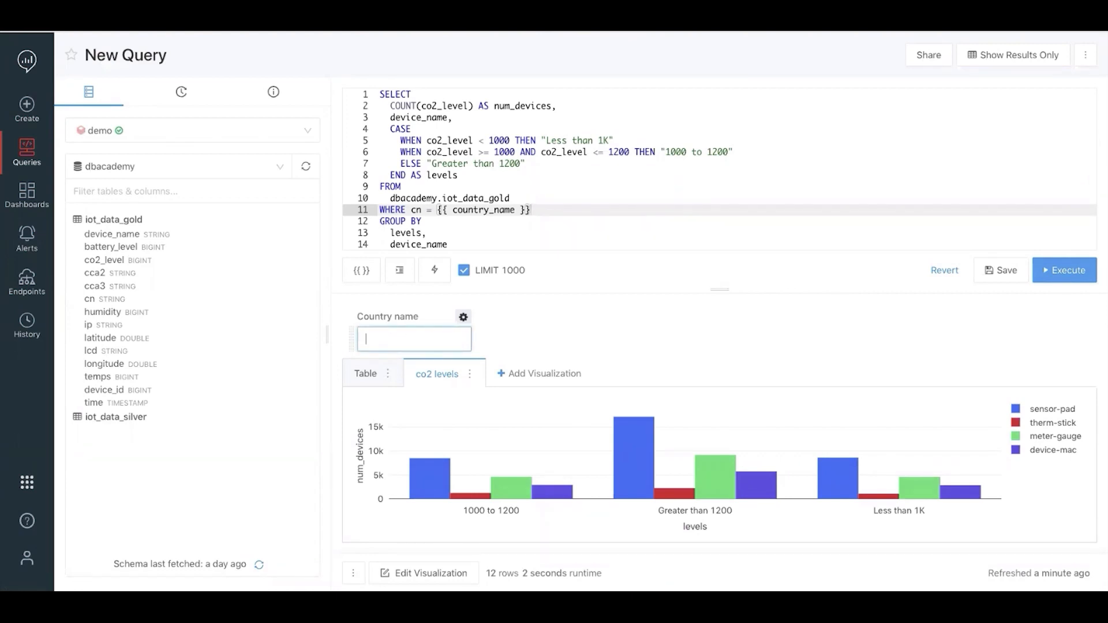
{"action": "type", "text": "united states"}
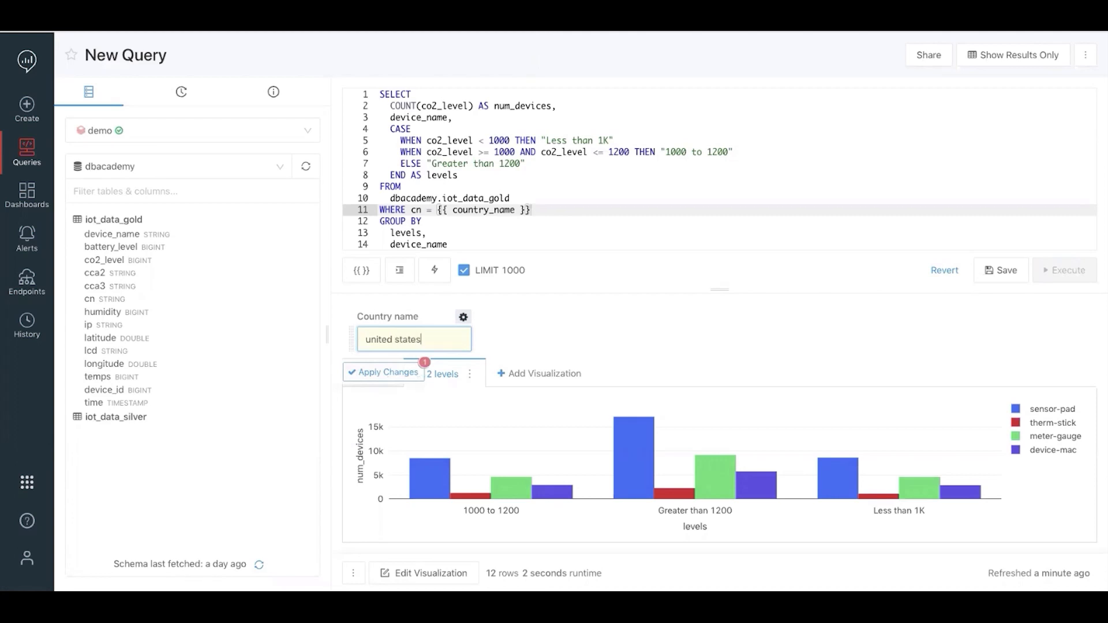
{"action": "left_click", "coordinate": [375, 372]}
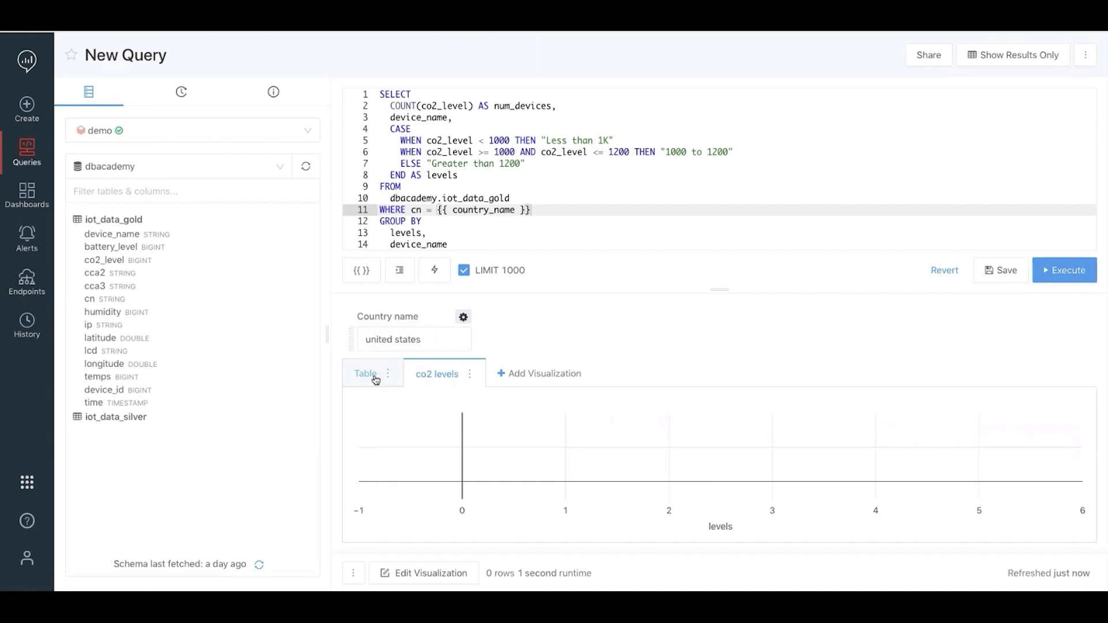
Correct the capitalization of the Country name value to United States, apply it and save the query.
{"action": "left_click", "coordinate": [372, 339]}
{"action": "key", "text": "BackSpace"}
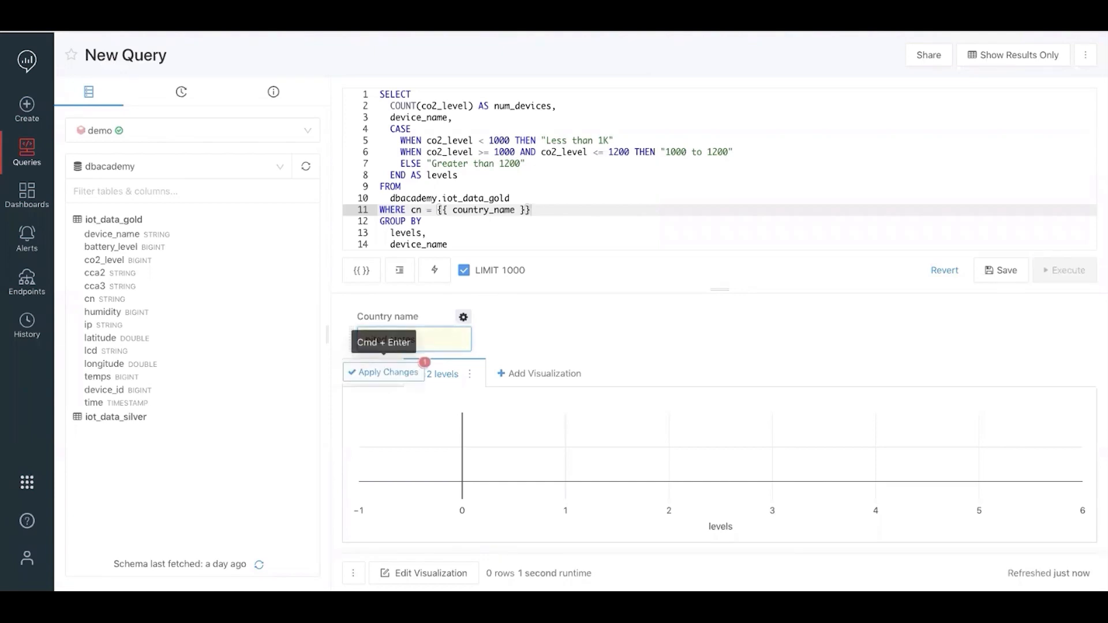
{"action": "type", "text": "U"}
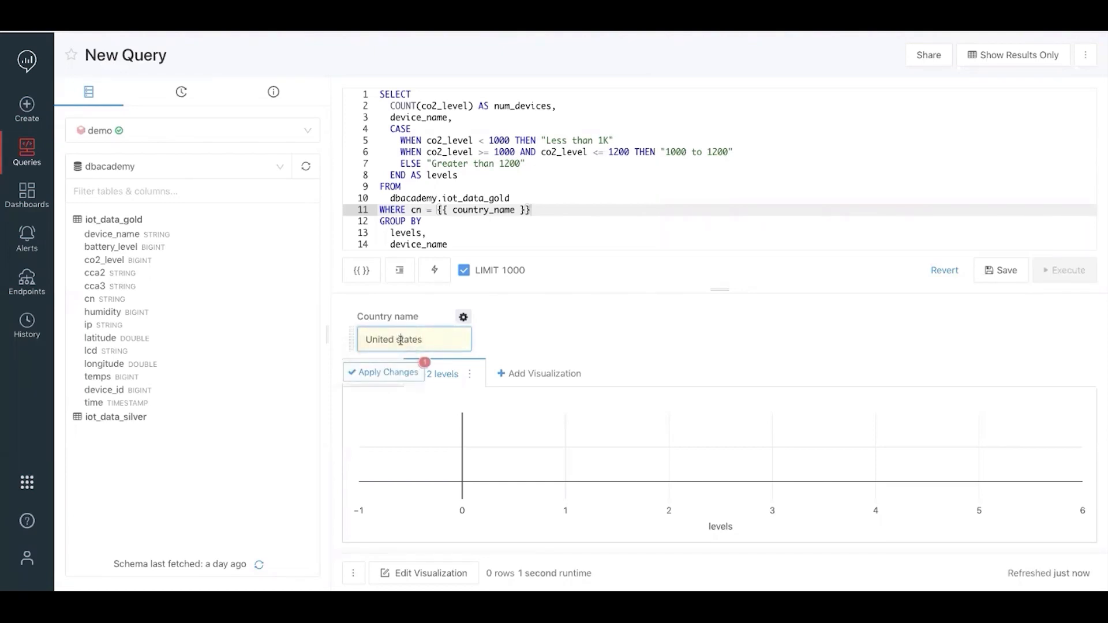
{"action": "left_click", "coordinate": [401, 341]}
{"action": "key", "text": "BackSpace"}
{"action": "type", "text": "S"}
{"action": "left_click", "coordinate": [378, 375]}
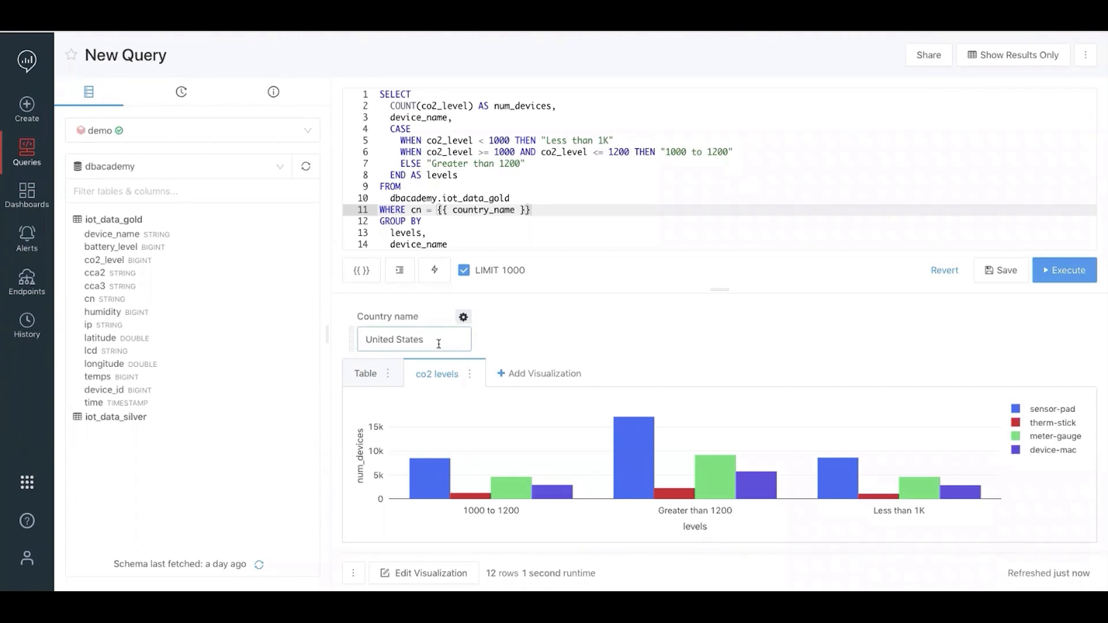
{"action": "left_click", "coordinate": [991, 271]}
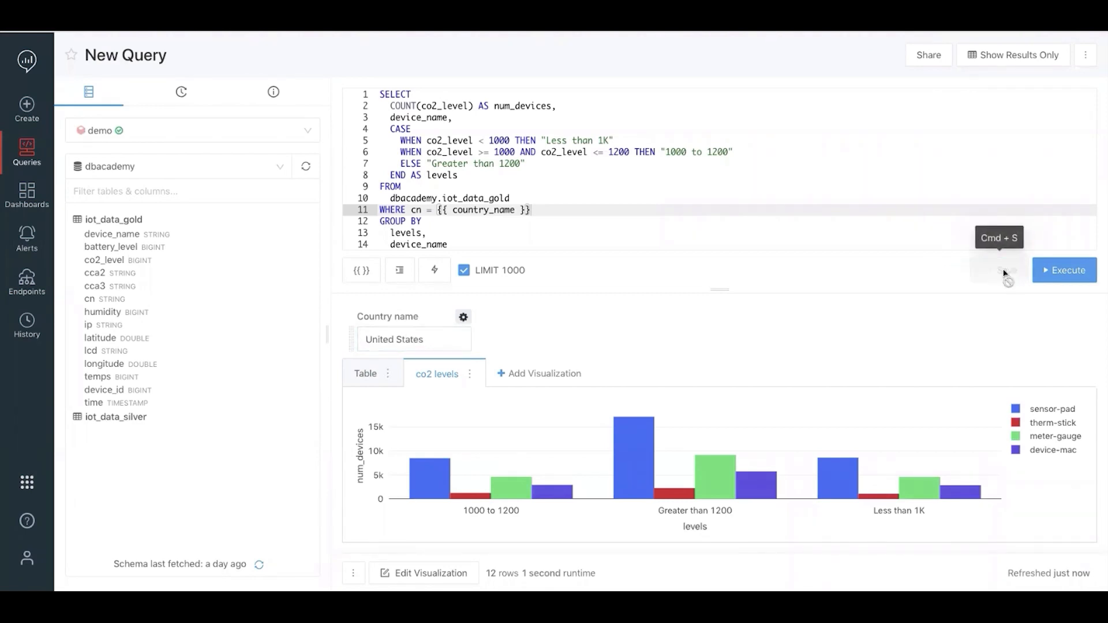
Look through the available types for the country_name parameter and close its settings without changes.
{"action": "left_click", "coordinate": [463, 318]}
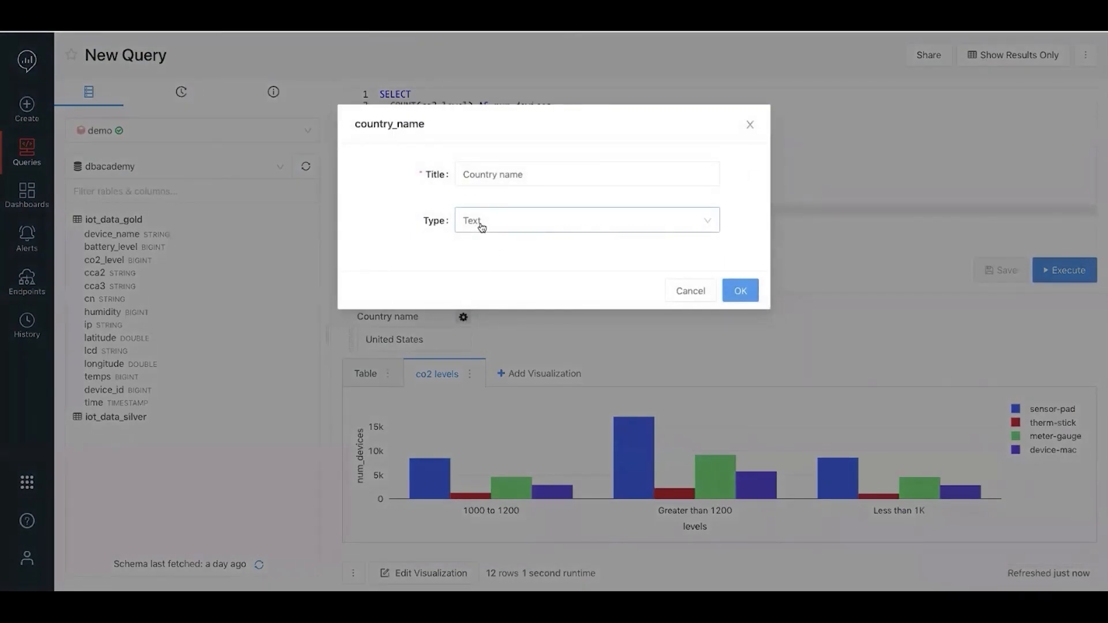
{"action": "left_click", "coordinate": [480, 224]}
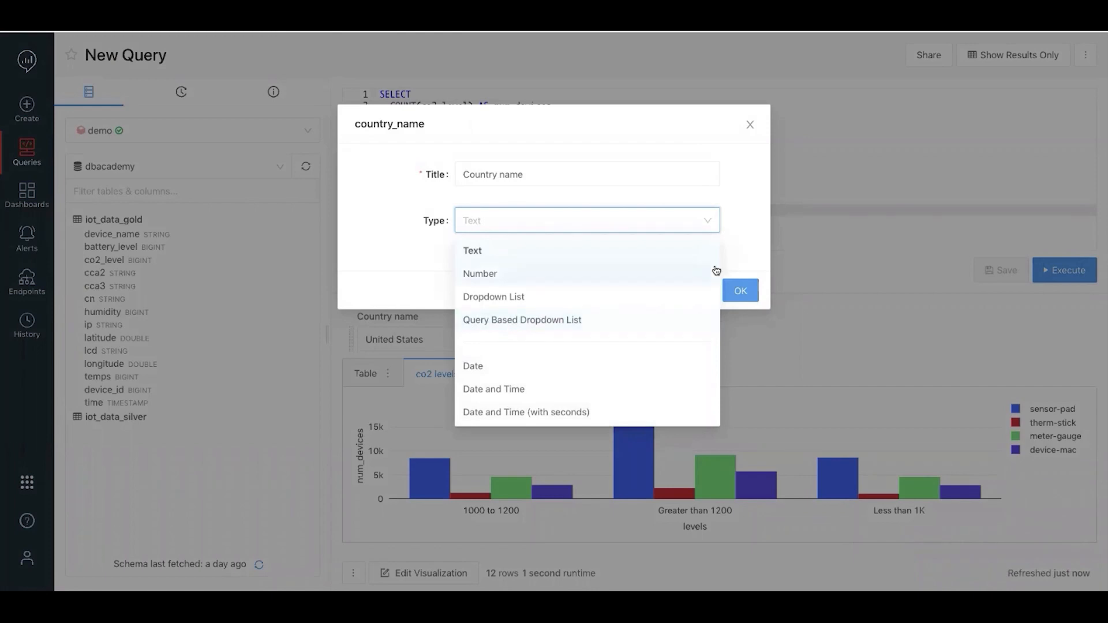
{"action": "left_click", "coordinate": [750, 125]}
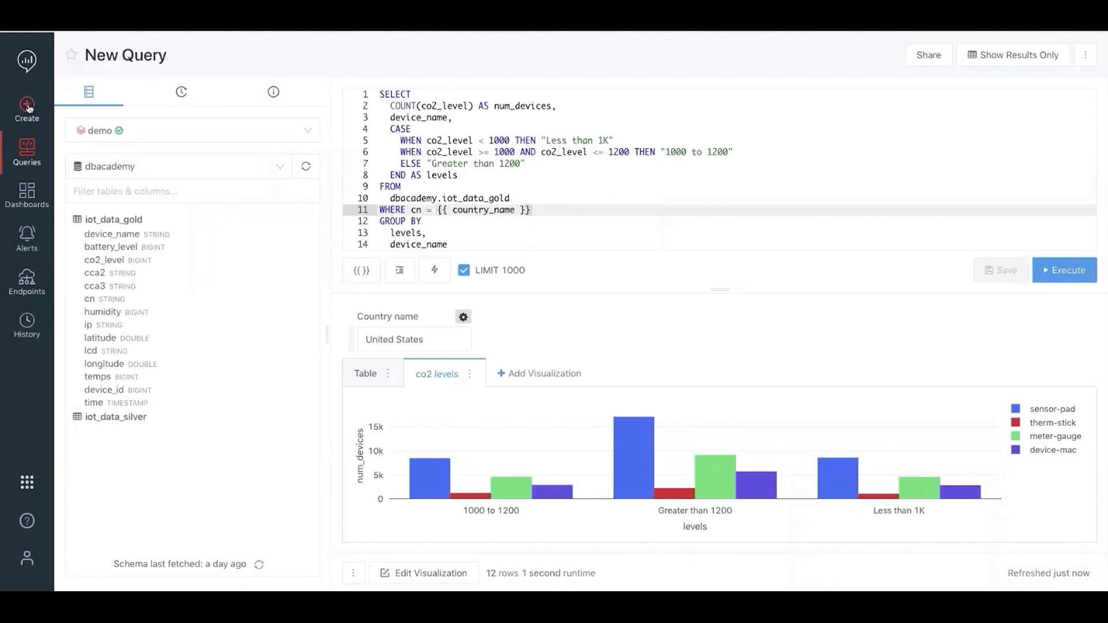
Create a new query and name it Countries.
{"action": "mouse_move", "coordinate": [28, 107]}
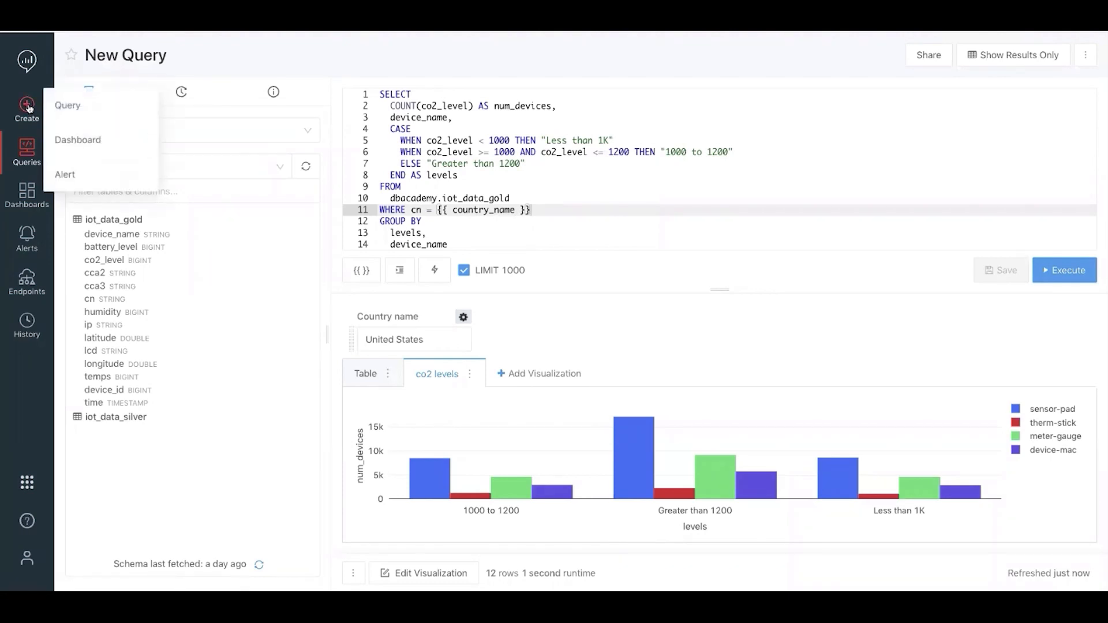
{"action": "left_click", "coordinate": [63, 107]}
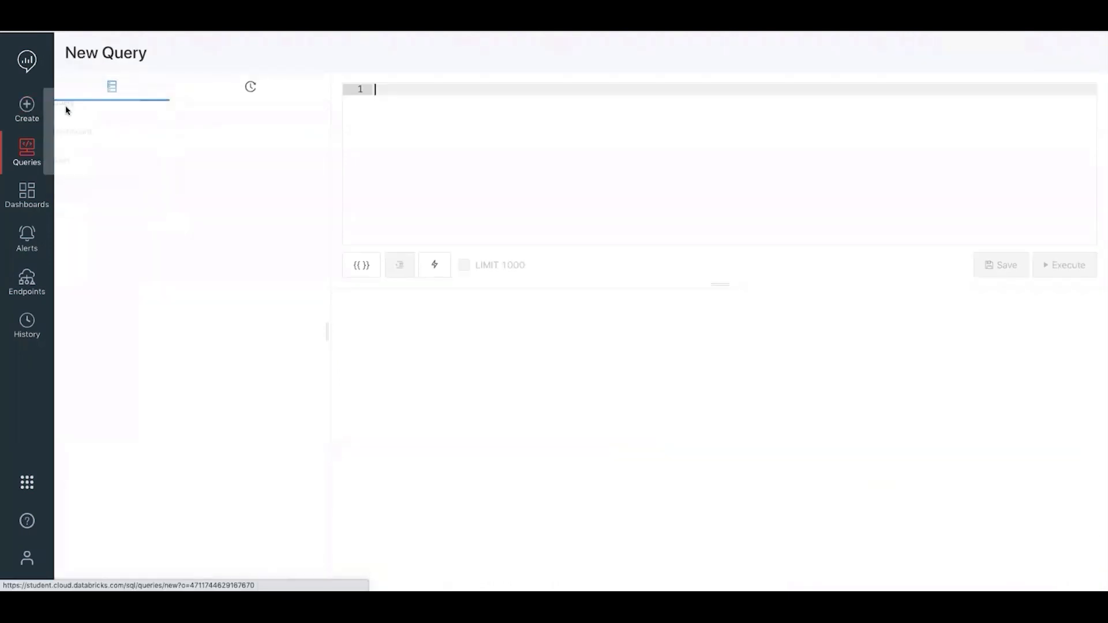
{"action": "left_click", "coordinate": [137, 52]}
{"action": "key", "text": "ctrl+a"}
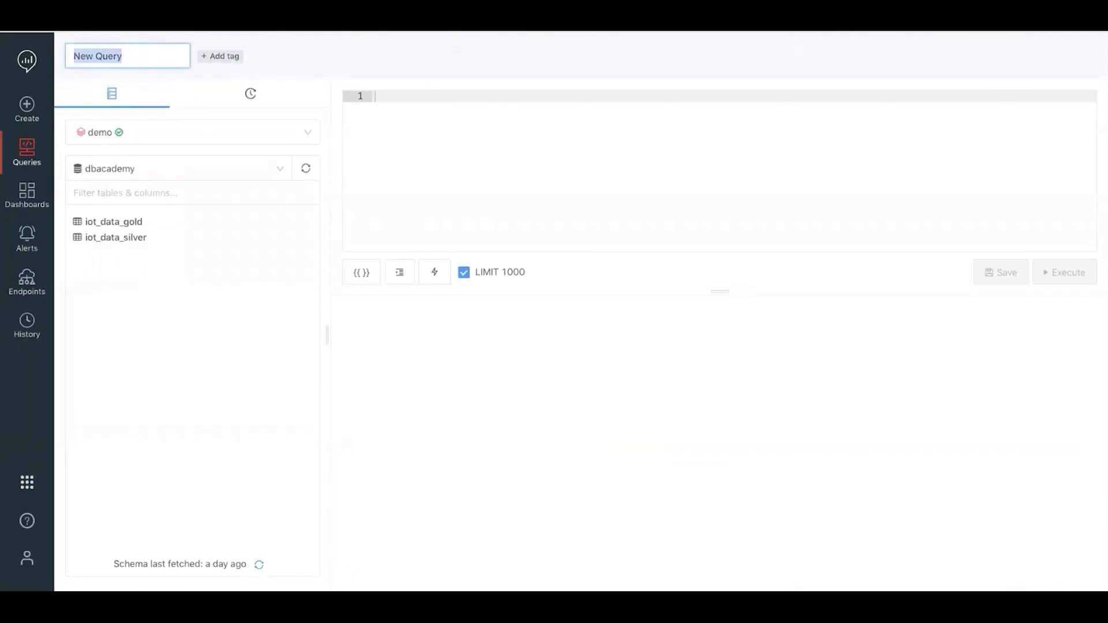
{"action": "type", "text": "Countries"}
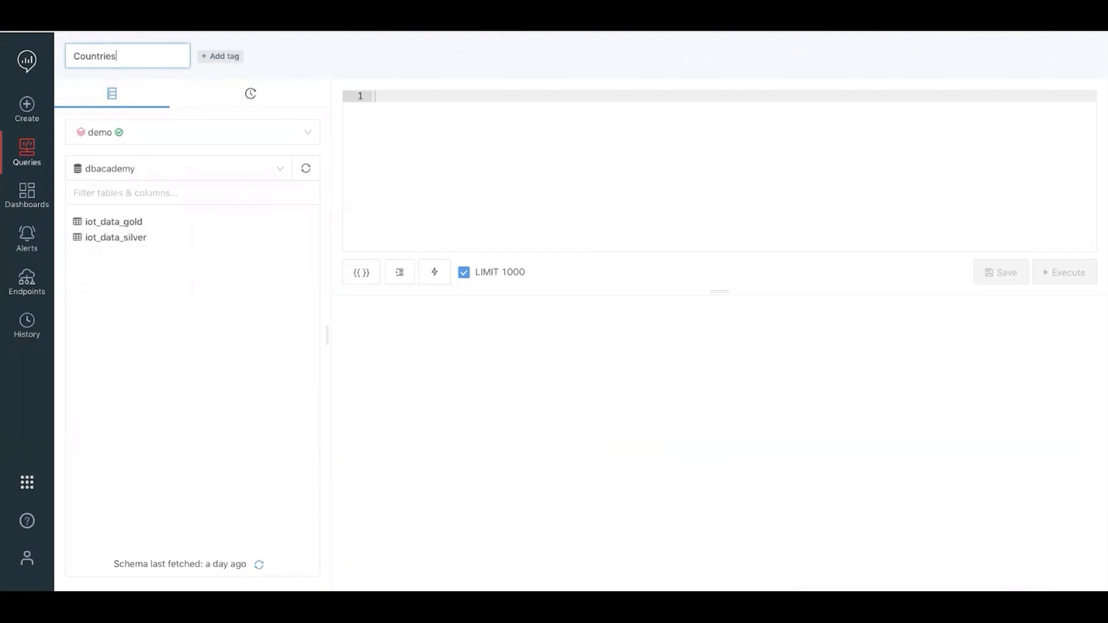
{"action": "key", "text": "Return"}
Add the tag param to the Countries query.
{"action": "left_click", "coordinate": [183, 54]}
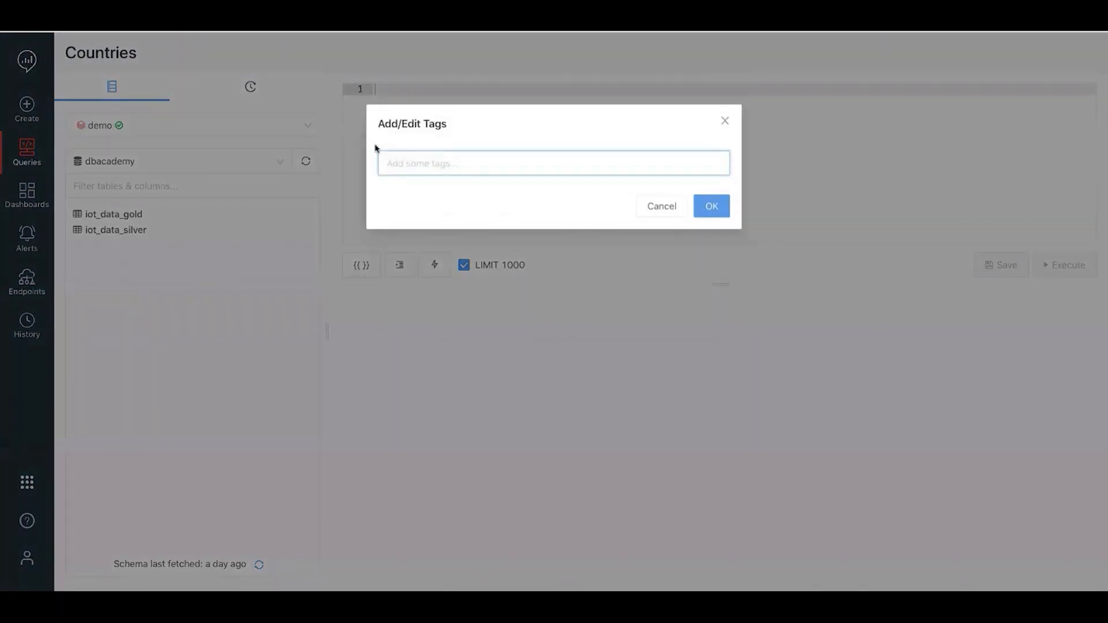
{"action": "type", "text": "param"}
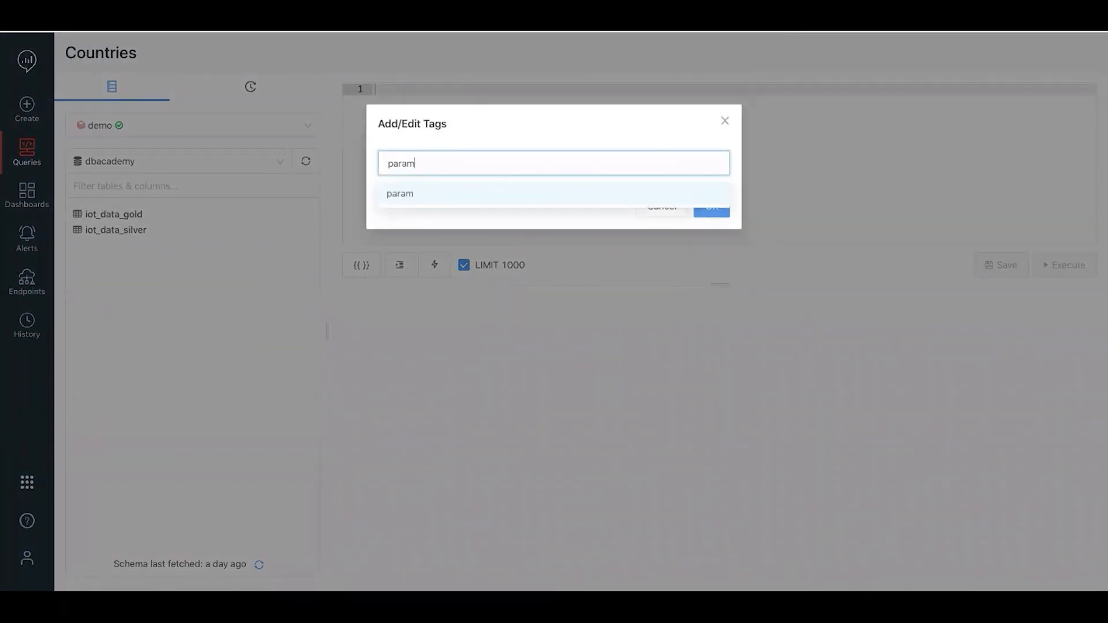
{"action": "left_click", "coordinate": [396, 193]}
{"action": "left_click", "coordinate": [492, 133]}
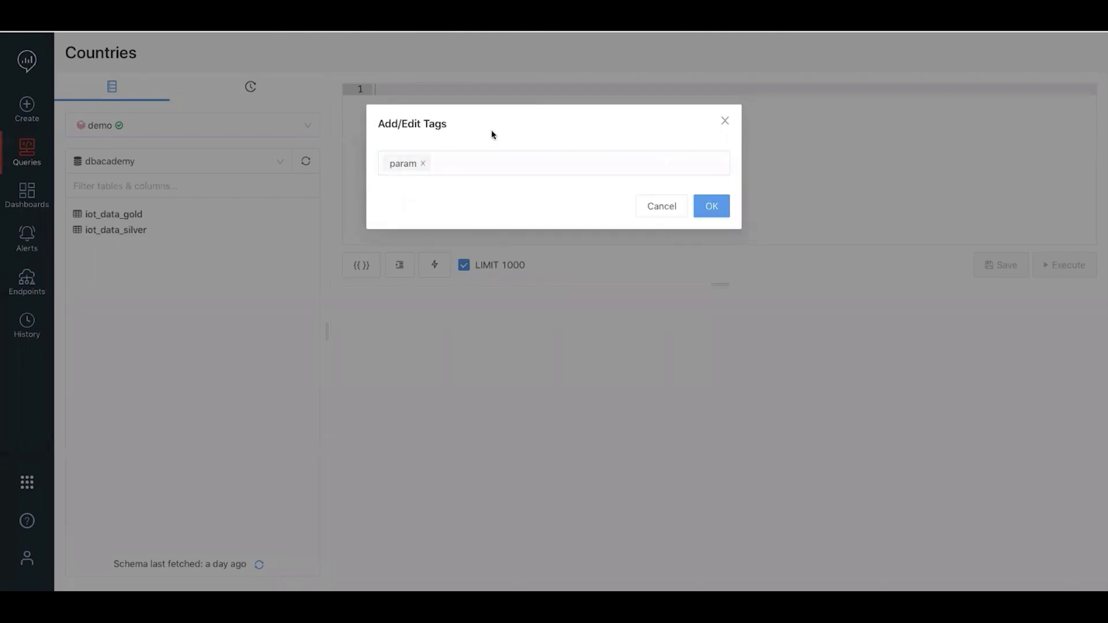
{"action": "left_click", "coordinate": [705, 216]}
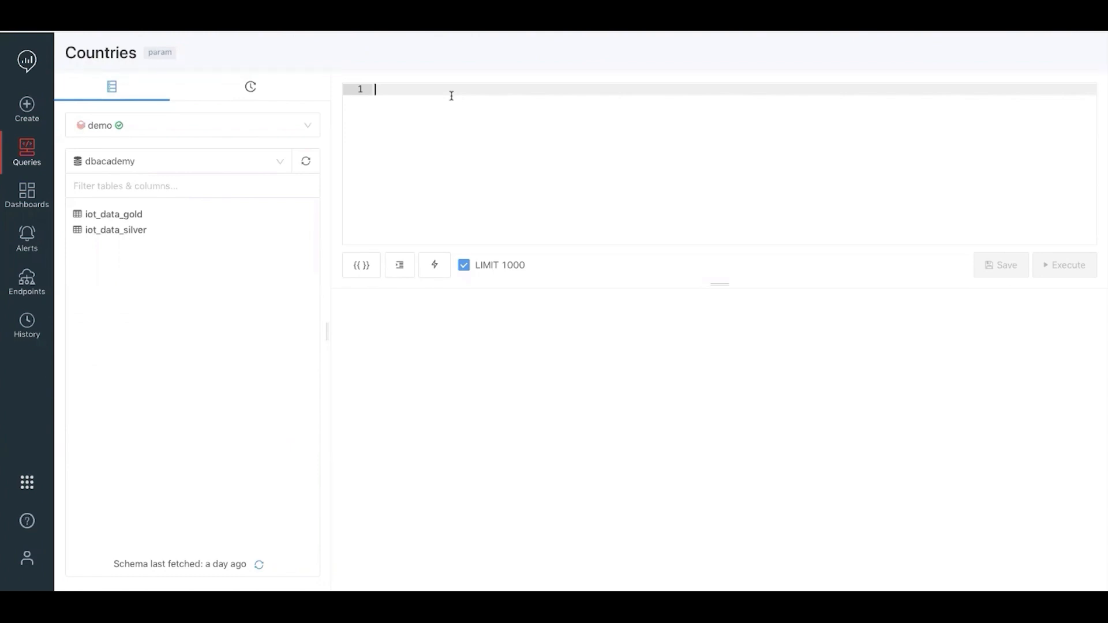
Begin the Countries query with SELECT DISTINCT(cn).
{"action": "type", "text": "SLEE"}
{"action": "key", "text": "BackSpace"}
{"action": "key", "text": "BackSpace"}
{"action": "key", "text": "BackSpace"}
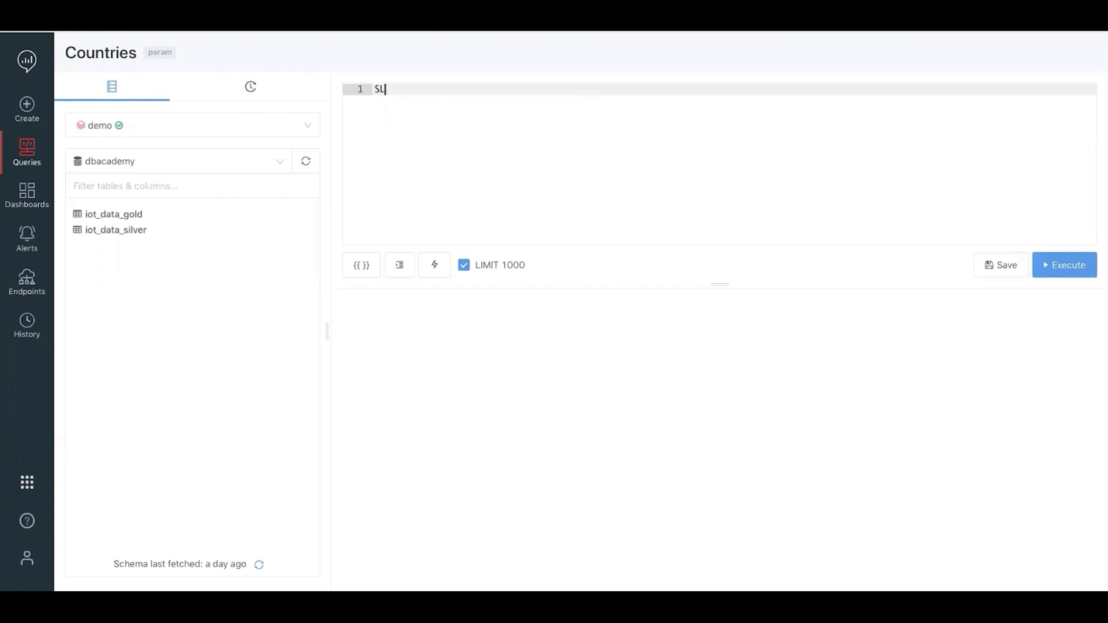
{"action": "type", "text": "ELET"}
{"action": "key", "text": "BackSpace"}
{"action": "key", "text": "BackSpace"}
{"action": "type", "text": "ELT"}
{"action": "key", "text": "BackSpace"}
{"action": "key", "text": "BackSpace"}
{"action": "type", "text": "CT *"}
{"action": "key", "text": "BackSpace"}
{"action": "key", "text": "BackSpace"}
{"action": "type", "text": "DISTINCT(cn)"}
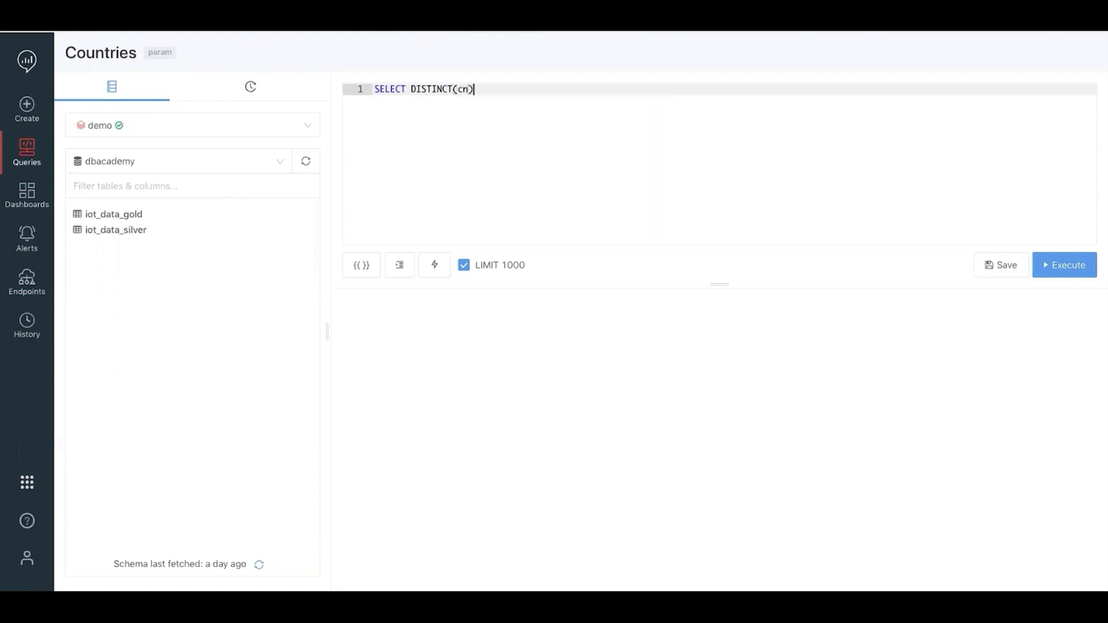
Complete the query with FROM dbacademy.iot_data_gold, format the SQL and run it.
{"action": "type", "text": " FROM b"}
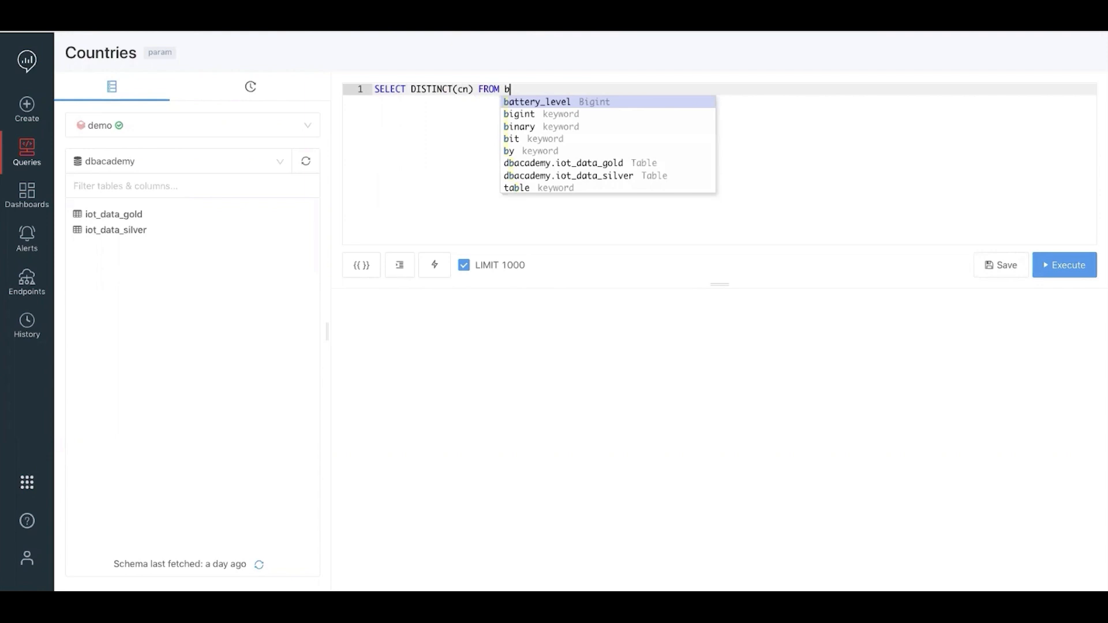
{"action": "key", "text": "BackSpace"}
{"action": "type", "text": "db"}
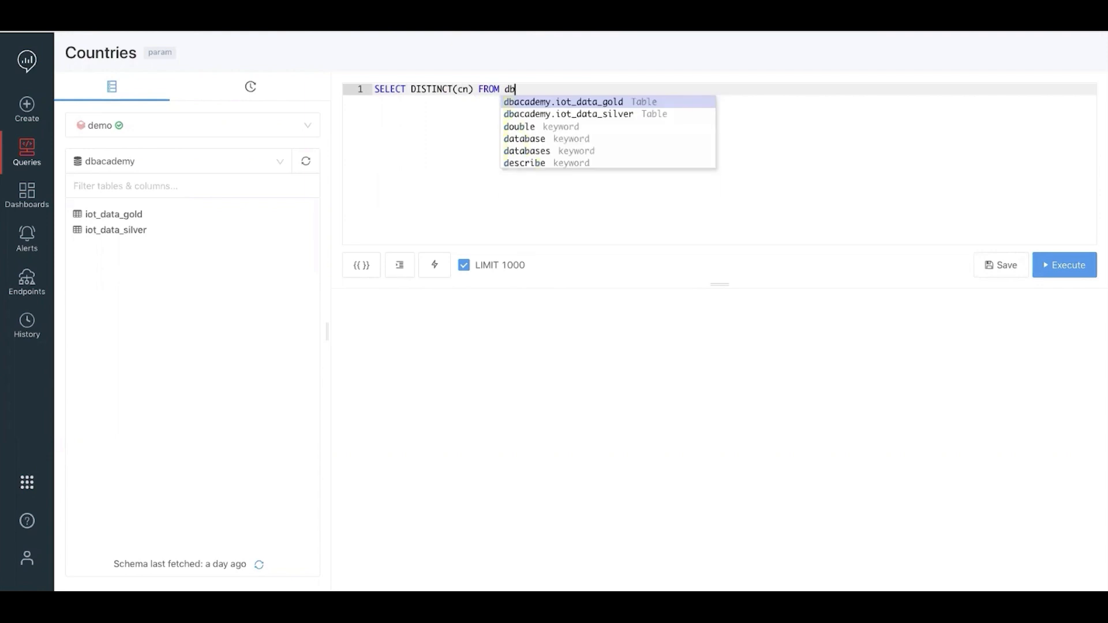
{"action": "key", "text": "Return"}
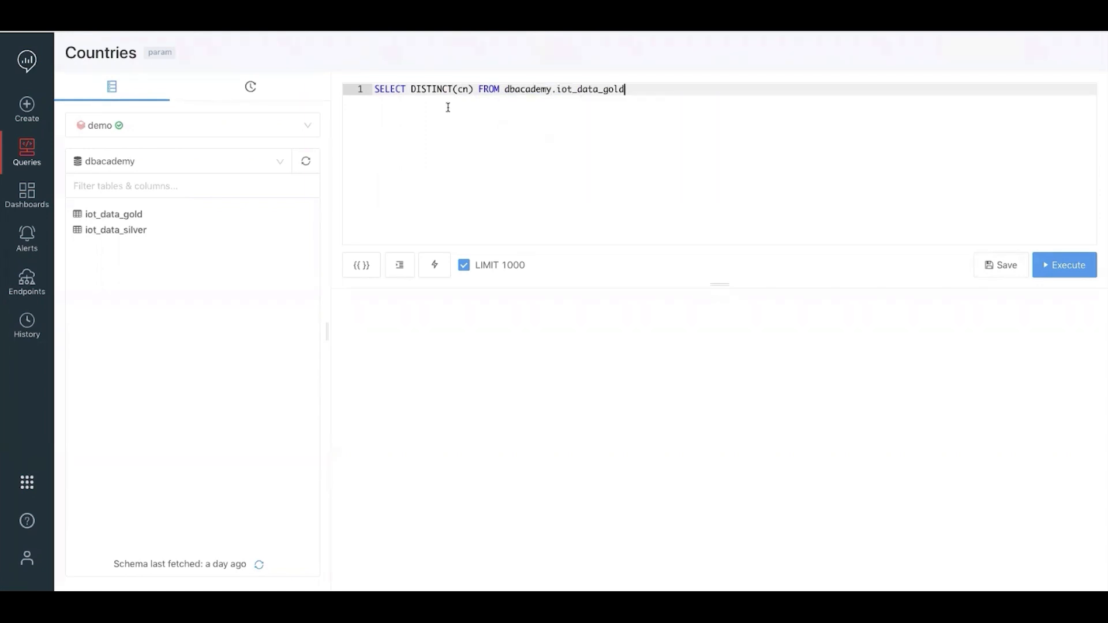
{"action": "key", "text": "ctrl+shift+f"}
{"action": "key", "text": "ctrl+Return"}
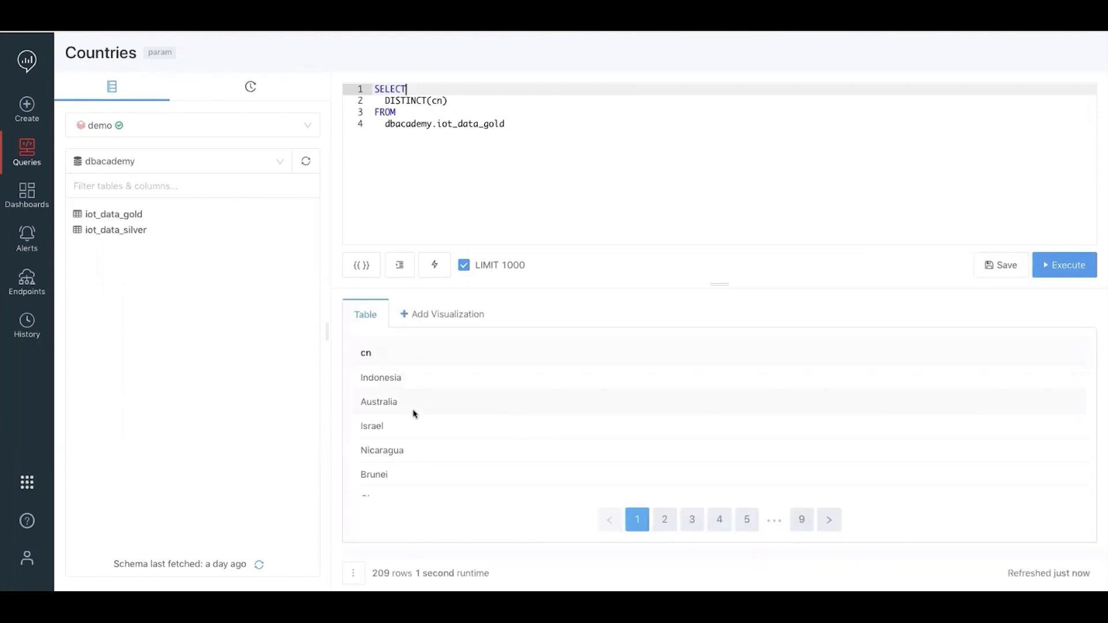
Add ORDER BY cn ASC to the end of the Countries query and run it.
{"action": "left_click", "coordinate": [507, 124]}
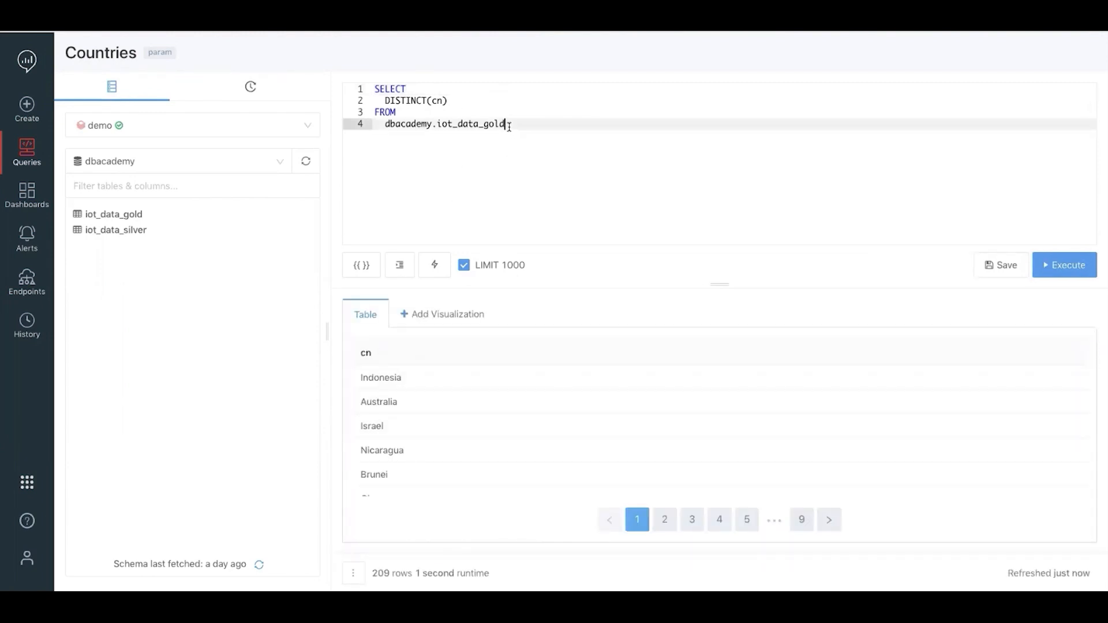
{"action": "key", "text": "Return"}
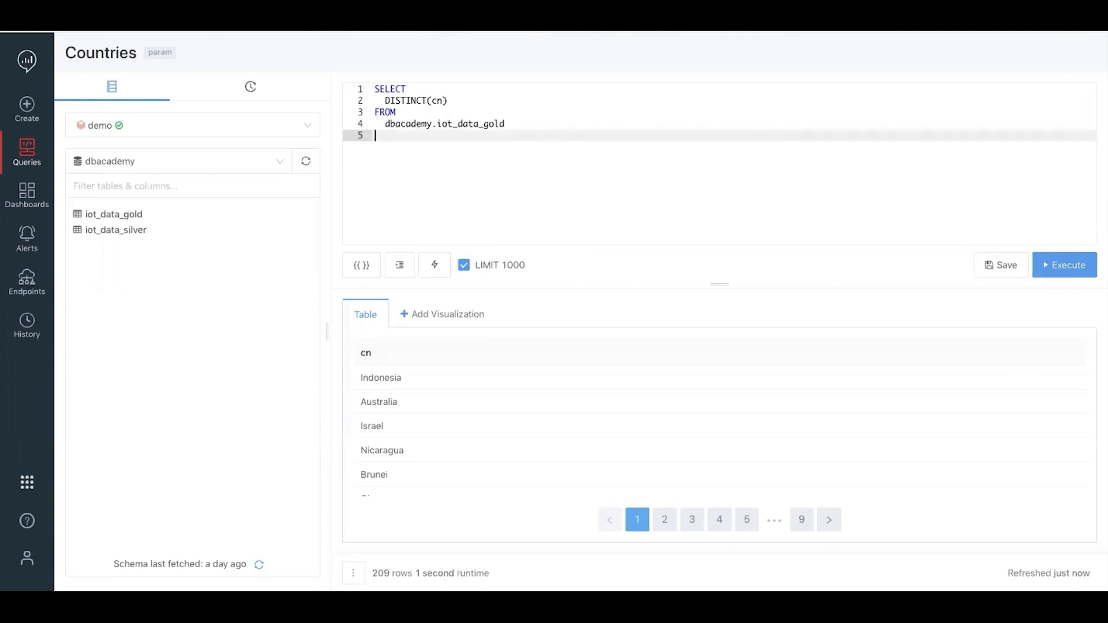
{"action": "type", "text": "ORDE"}
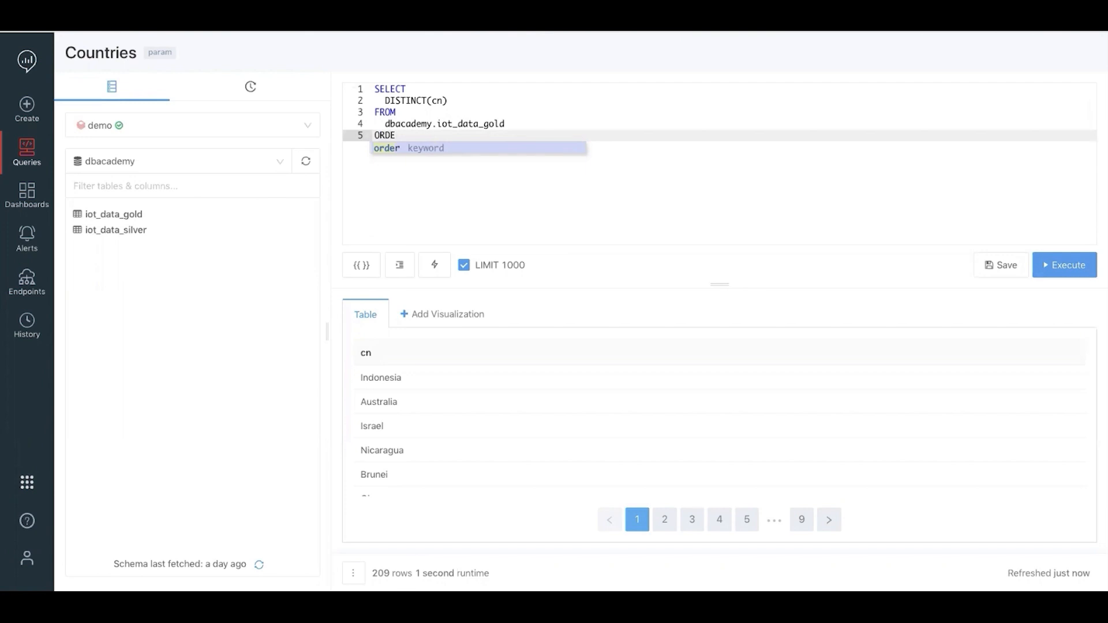
{"action": "type", "text": "R BY "}
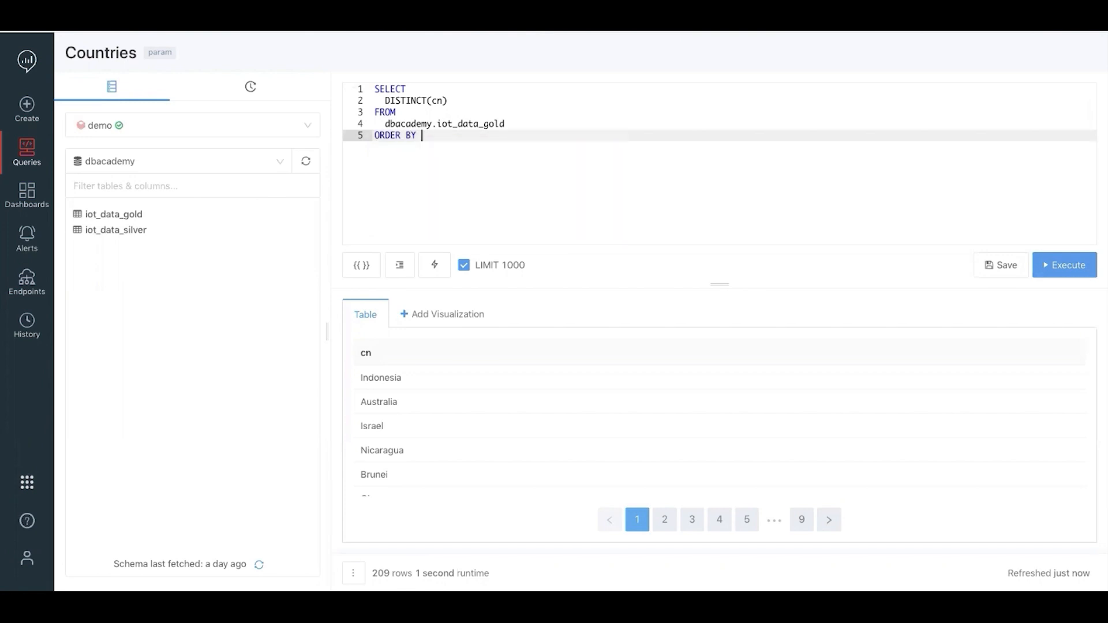
{"action": "type", "text": "cn ASC"}
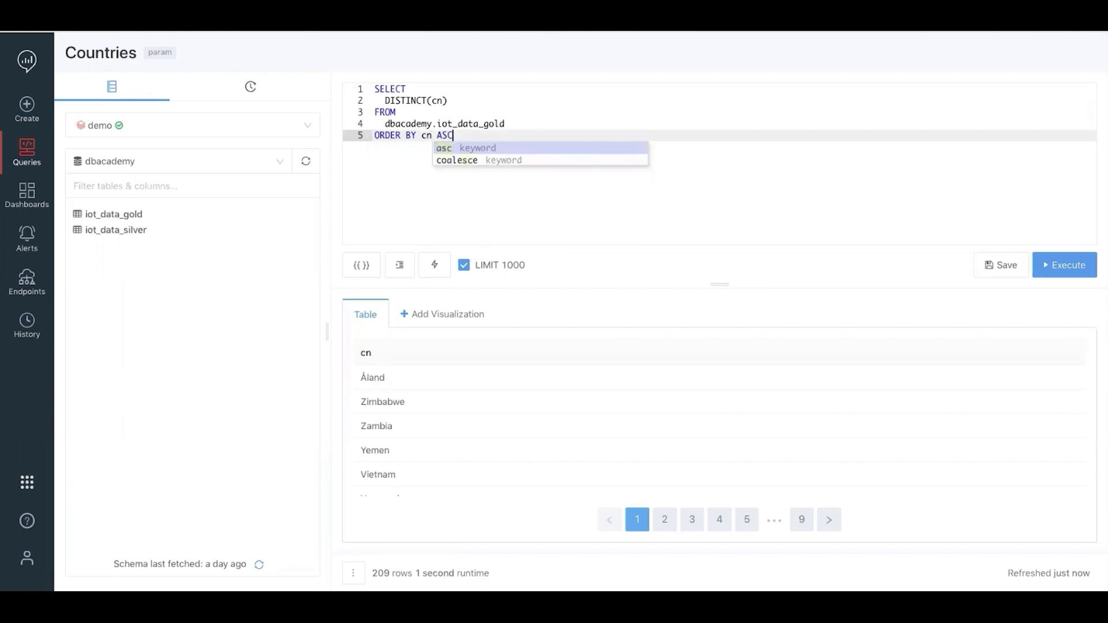
{"action": "key", "text": "ctrl+Return"}
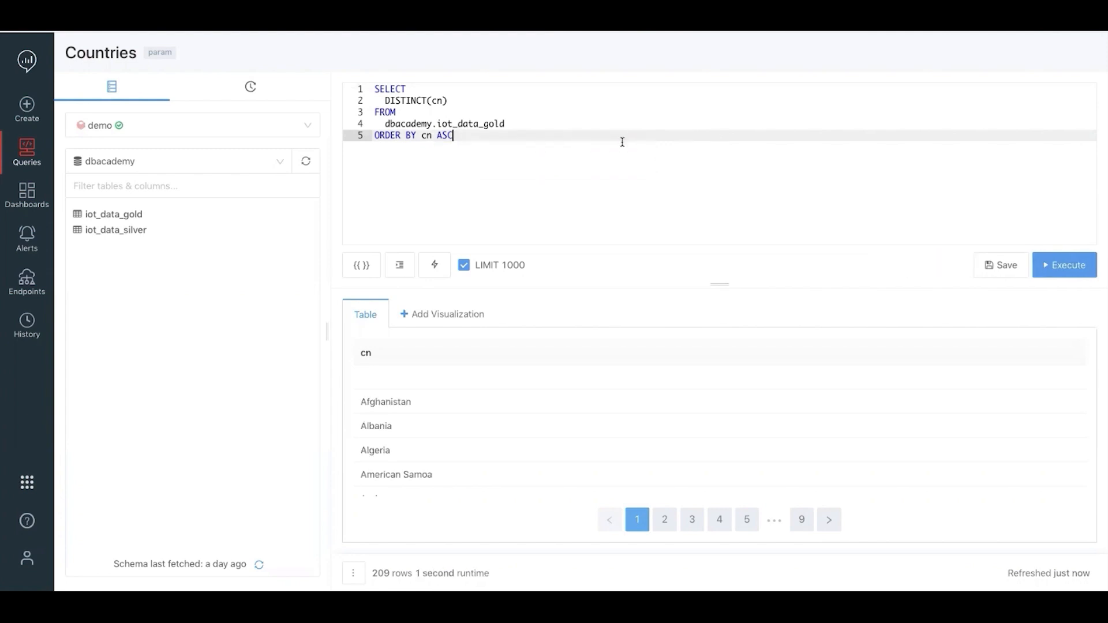
Review the sorted country list in the results and save the Countries query.
{"action": "scroll", "coordinate": [475, 420], "scroll_direction": "down", "scroll_amount": 8}
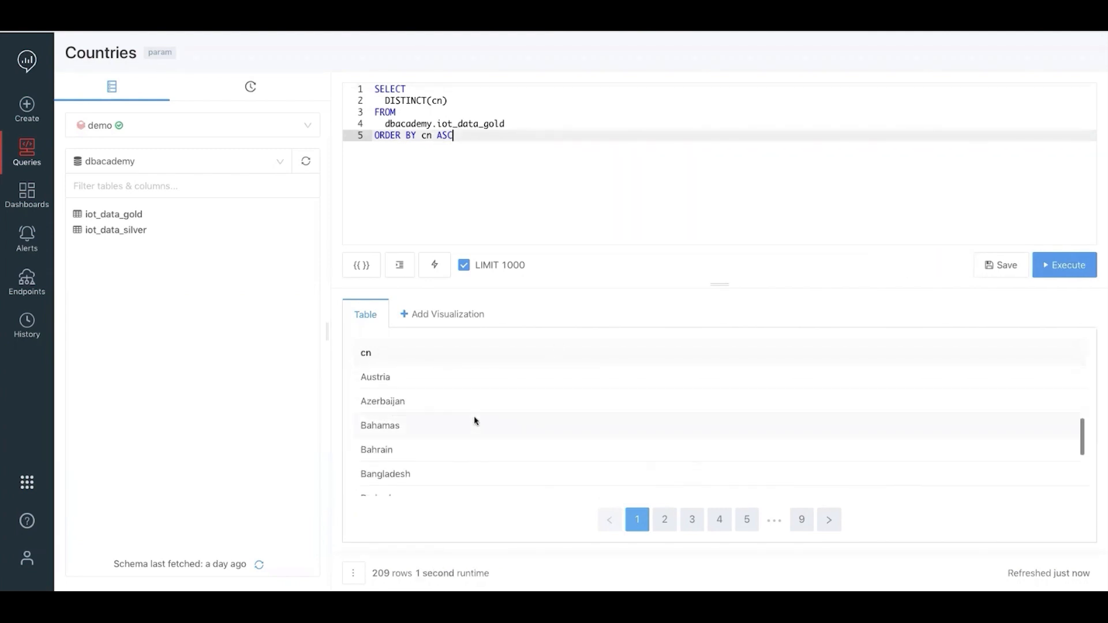
{"action": "scroll", "coordinate": [474, 420], "scroll_direction": "up", "scroll_amount": 8}
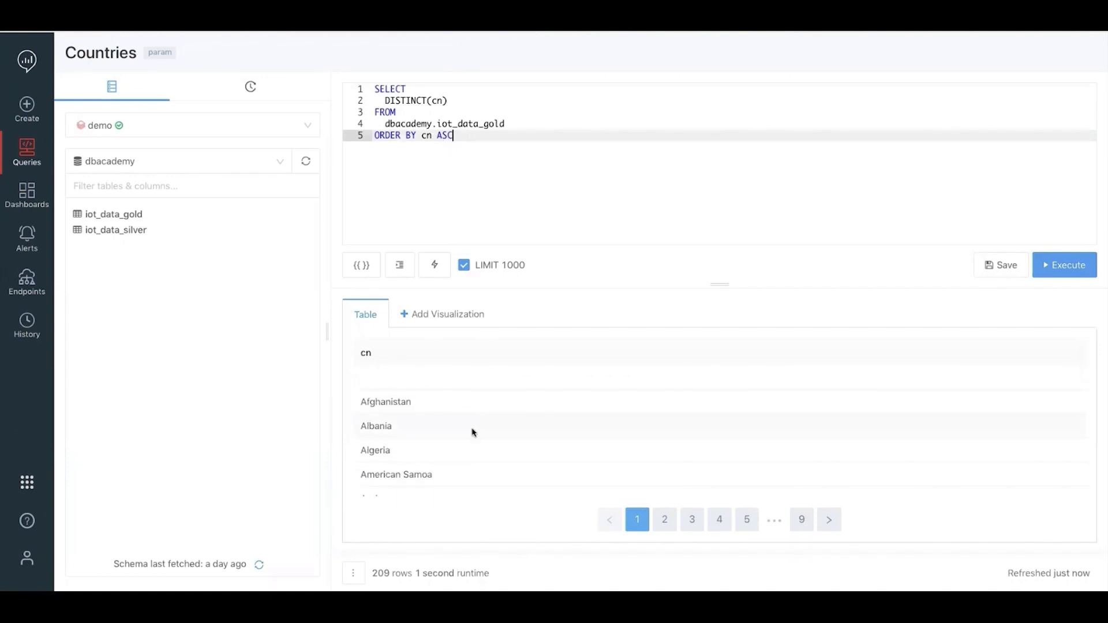
{"action": "scroll", "coordinate": [464, 443], "scroll_direction": "down", "scroll_amount": 2}
{"action": "scroll", "coordinate": [464, 442], "scroll_direction": "down", "scroll_amount": 3}
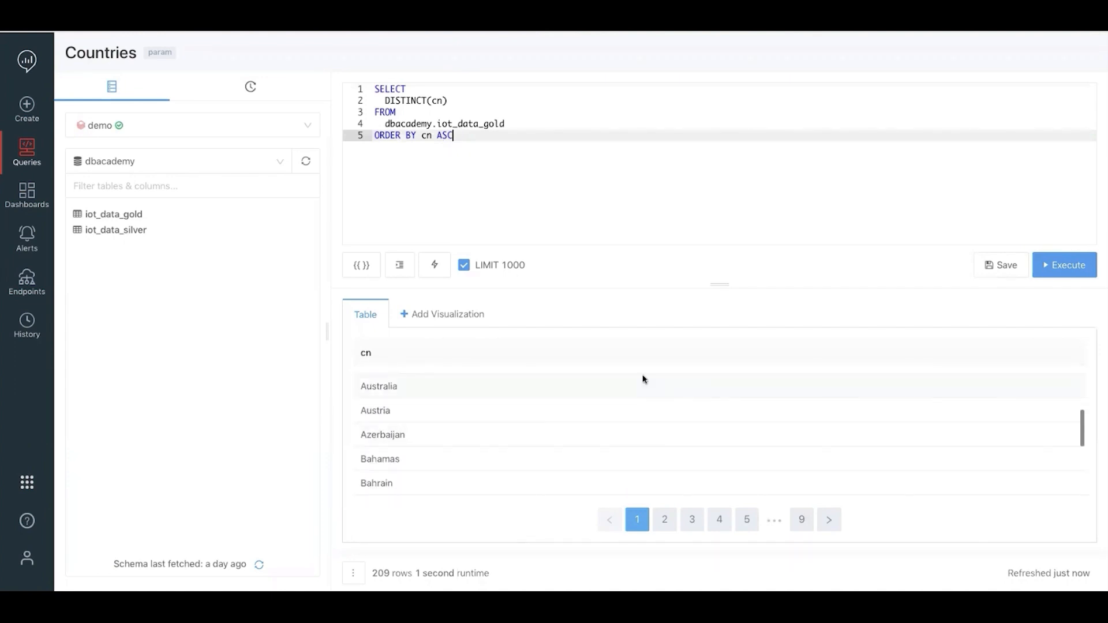
{"action": "left_click", "coordinate": [1016, 276]}
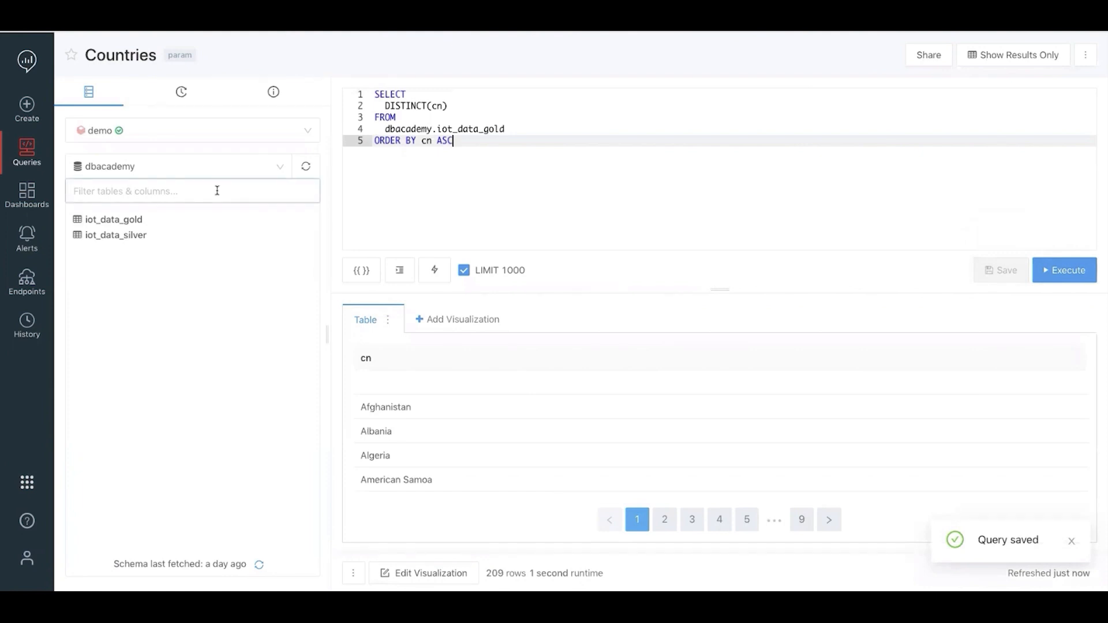
Open the saved query named New Query and rename it co2 levels by country.
{"action": "left_click", "coordinate": [29, 144]}
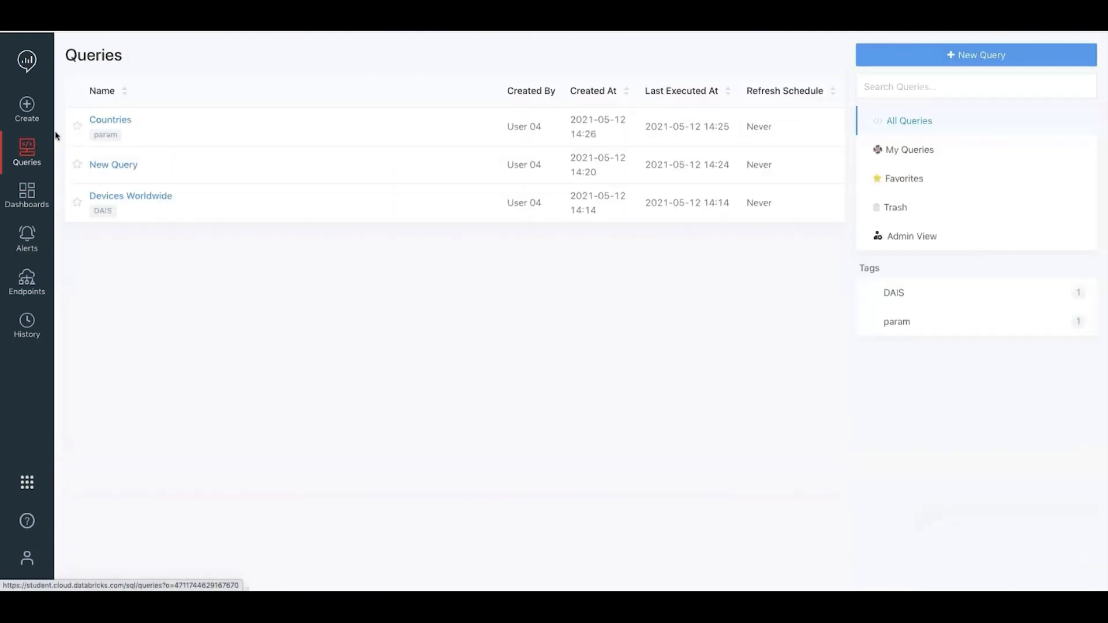
{"action": "left_click", "coordinate": [130, 167]}
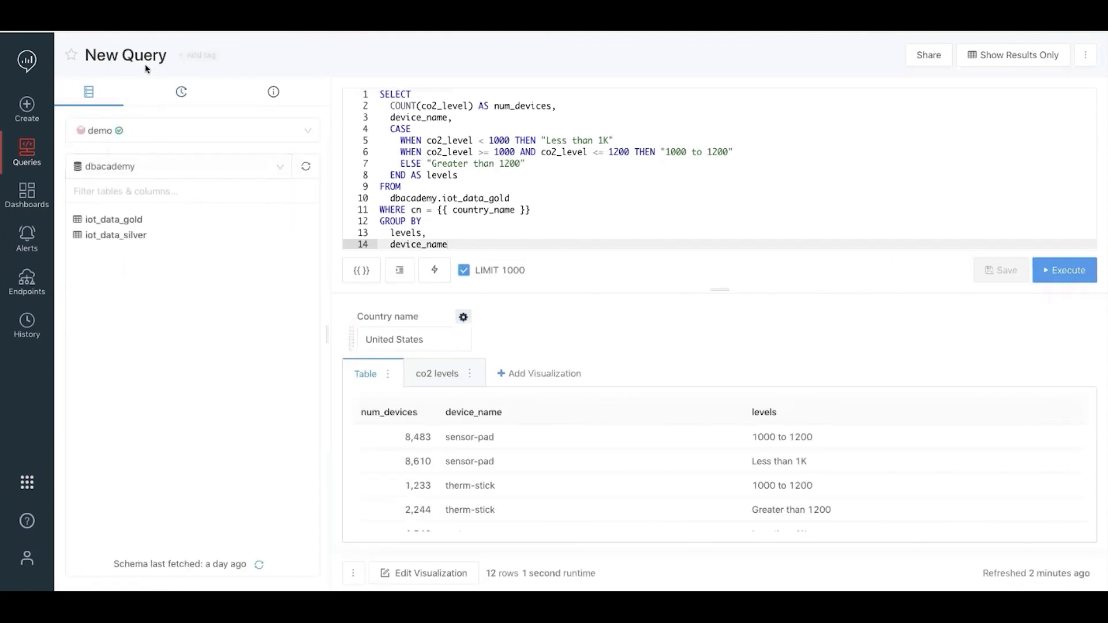
{"action": "left_click", "coordinate": [142, 57]}
{"action": "triple_click", "coordinate": [142, 60]}
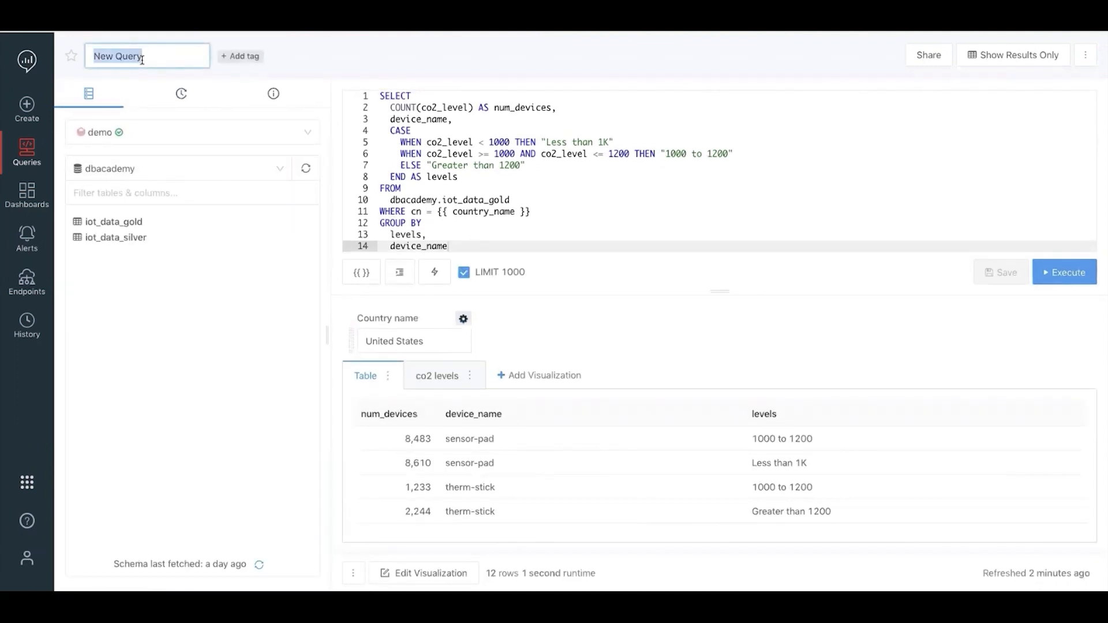
{"action": "type", "text": "co"}
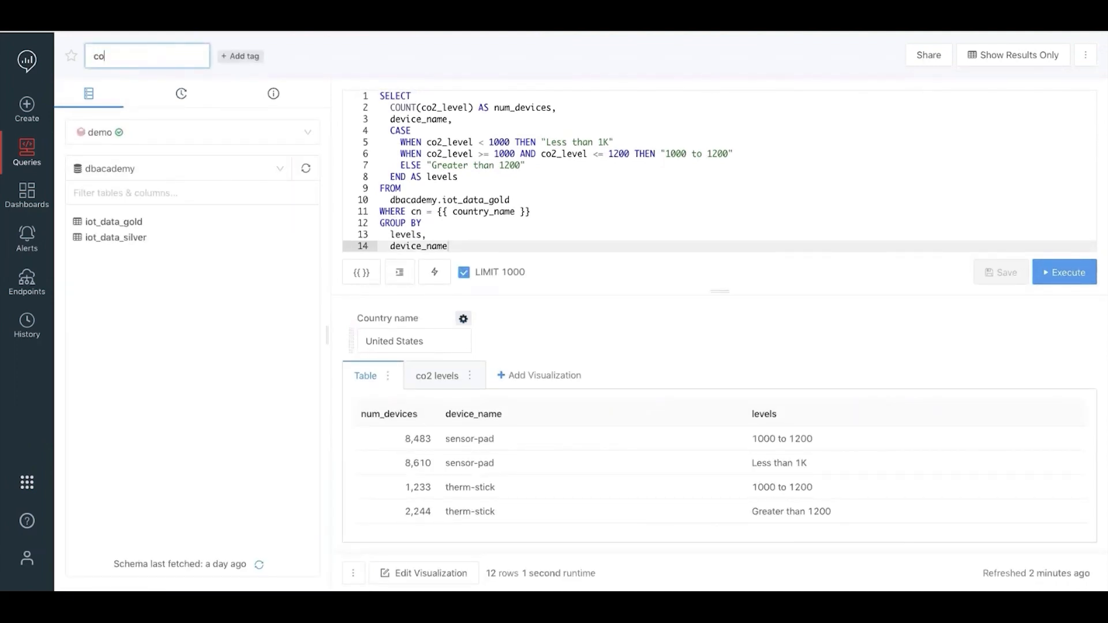
{"action": "type", "text": "2 levels by country"}
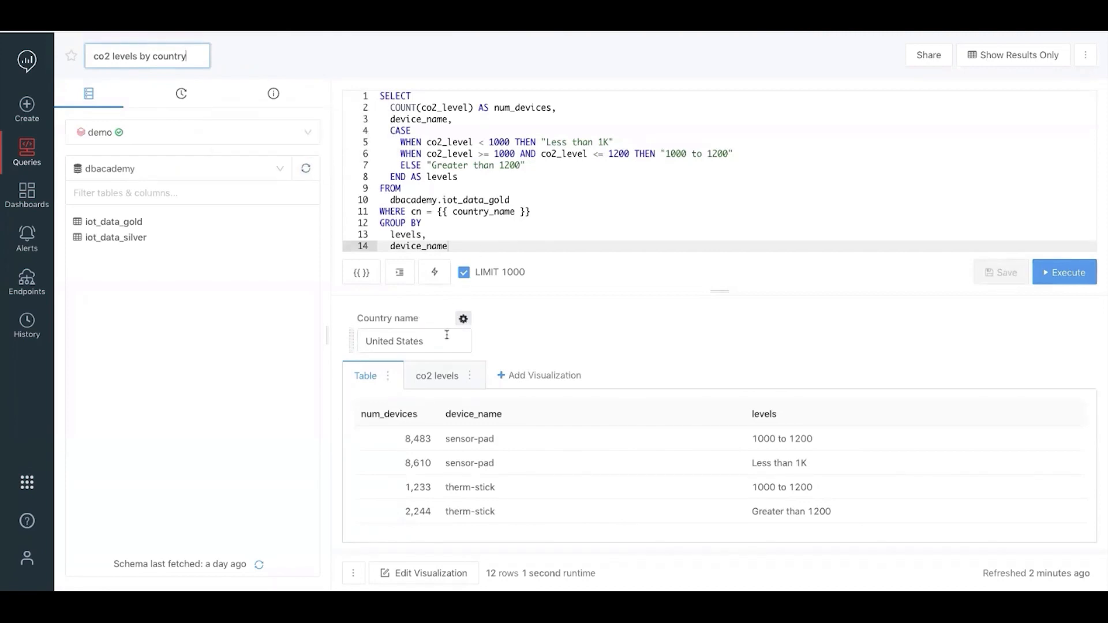
Change the country_name parameter's type to Query Based Dropdown List, loading its values from the Countries query.
{"action": "left_click", "coordinate": [463, 319]}
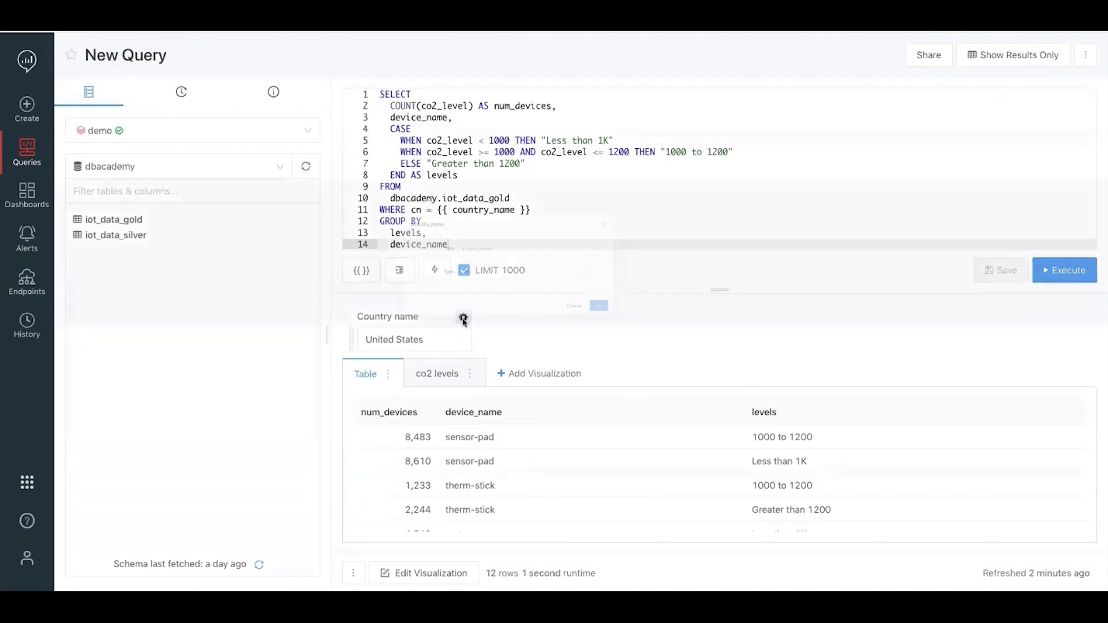
{"action": "left_click", "coordinate": [469, 222]}
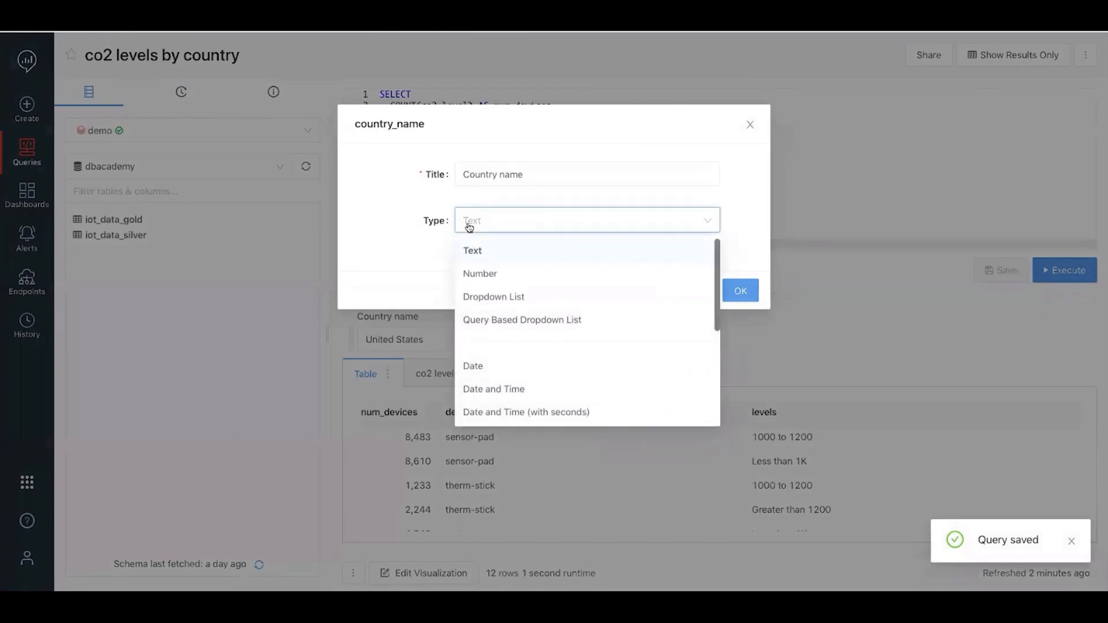
{"action": "left_click", "coordinate": [484, 320]}
{"action": "left_click", "coordinate": [479, 266]}
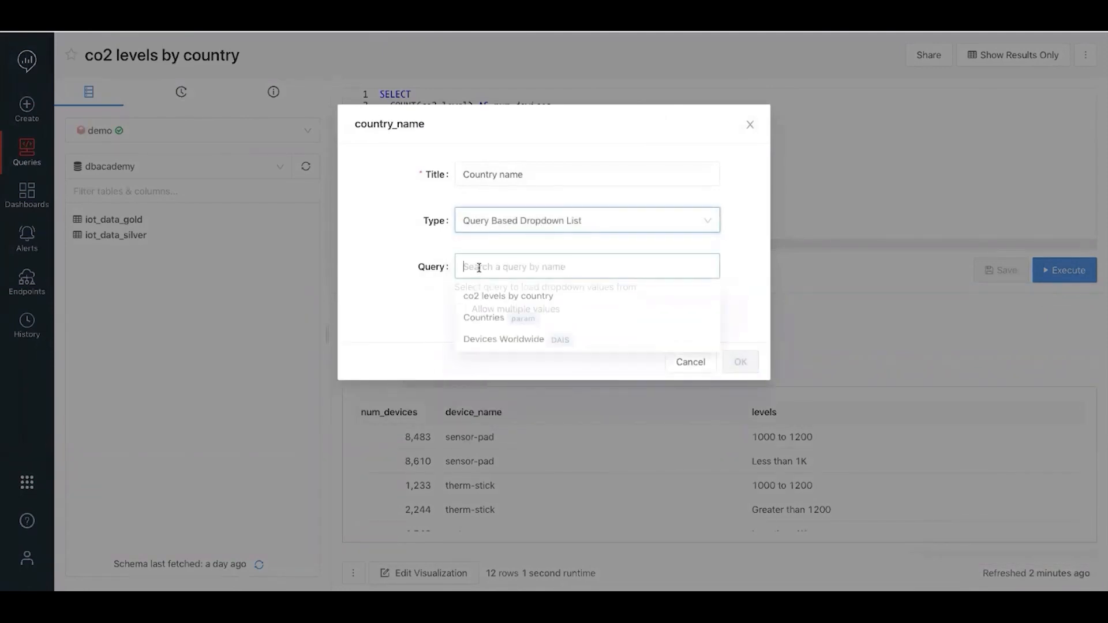
{"action": "left_click", "coordinate": [482, 322]}
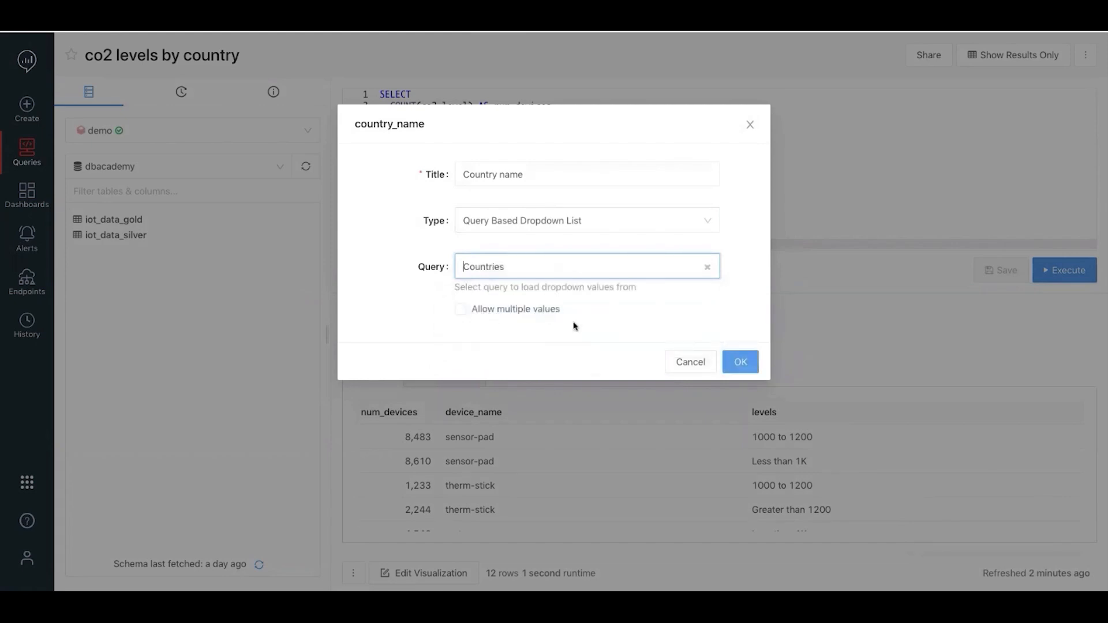
{"action": "left_click", "coordinate": [740, 362]}
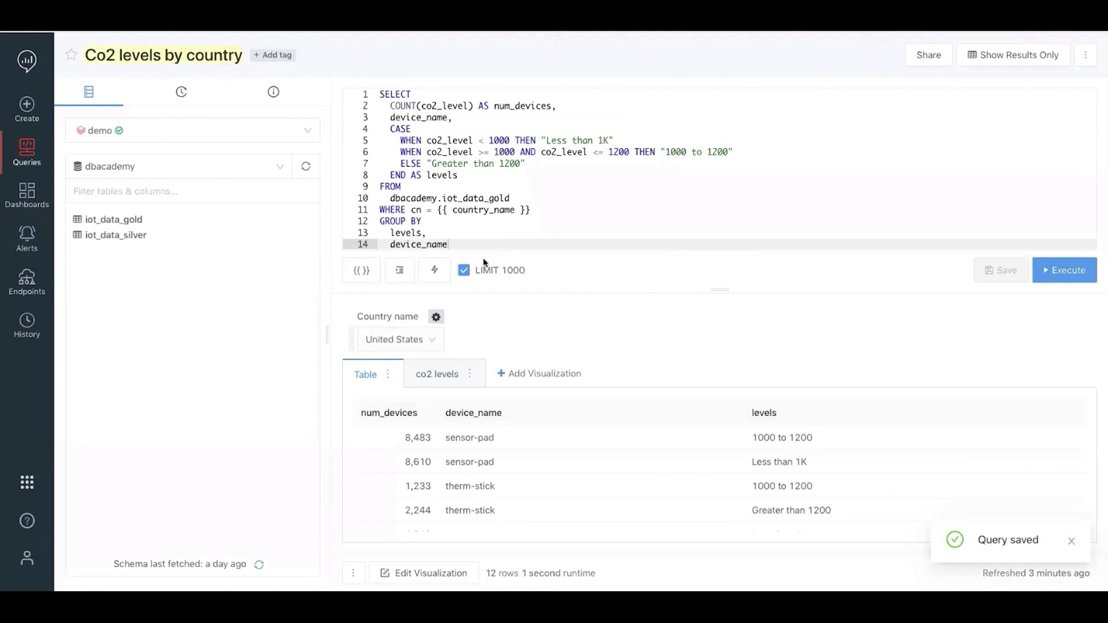
Wrap the {{ country_name }} parameter in the WHERE clause in double quotation marks.
{"action": "left_click", "coordinate": [437, 210]}
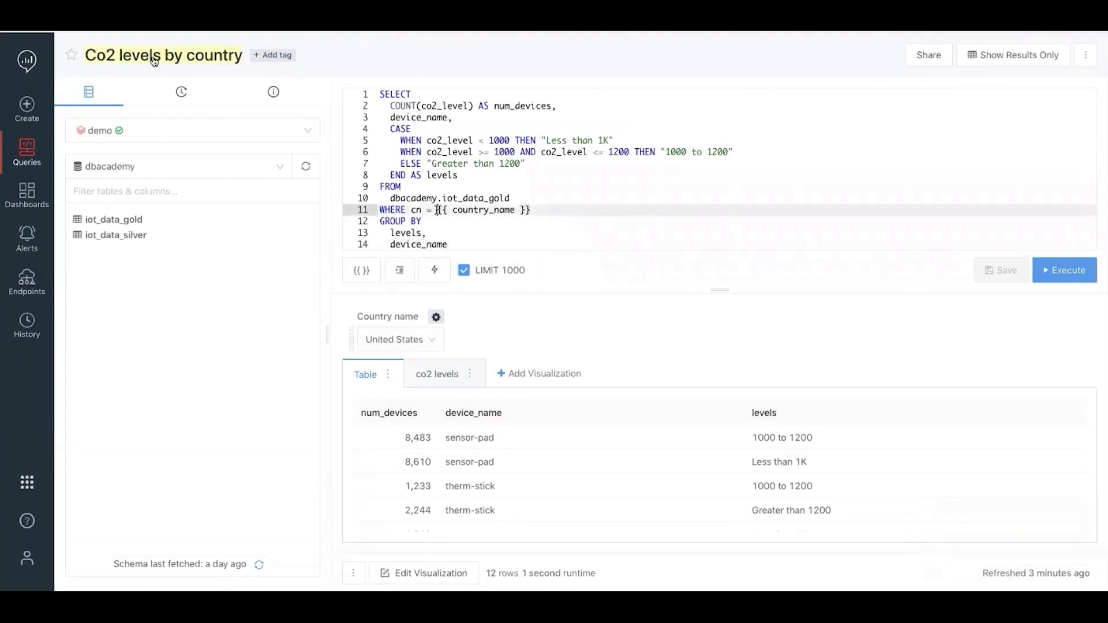
{"action": "key", "text": "shift+End"}
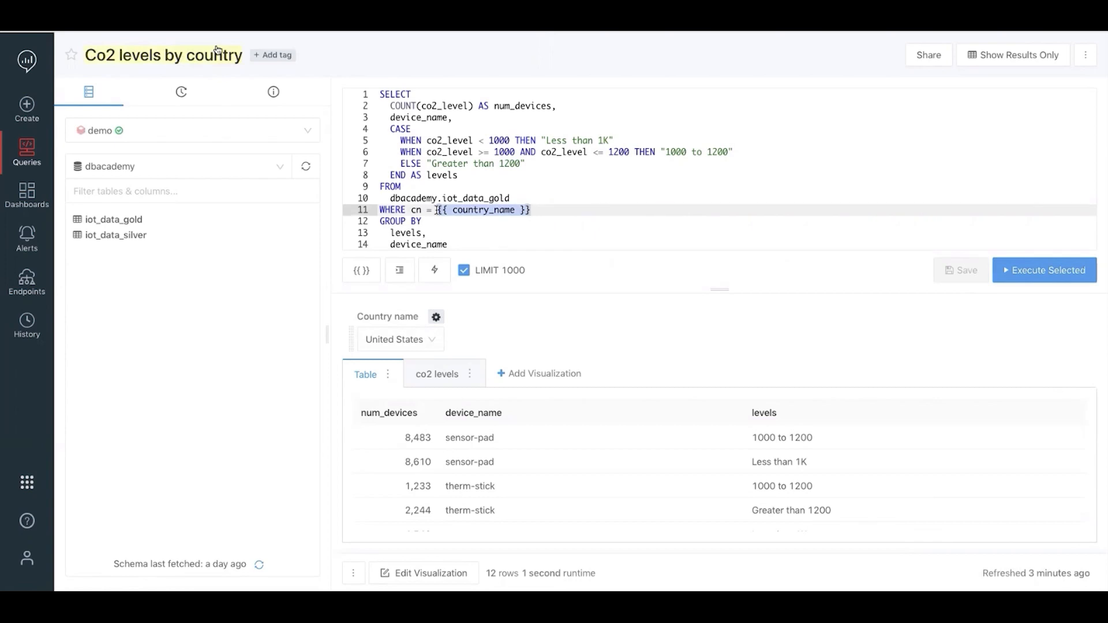
{"action": "type", "text": "\""}
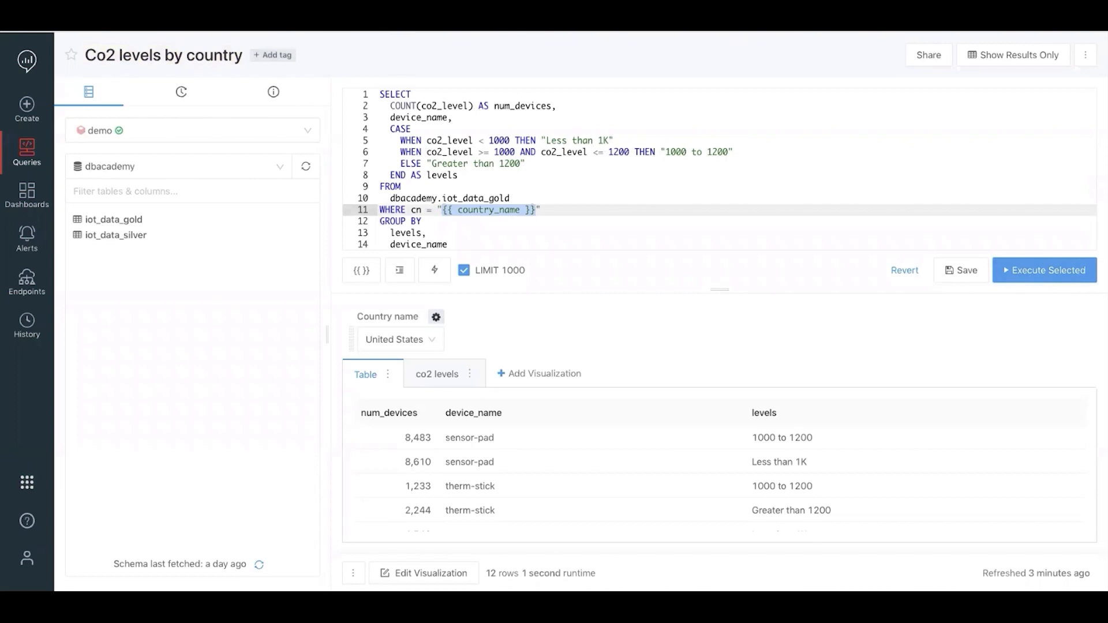
{"action": "left_click", "coordinate": [542, 231]}
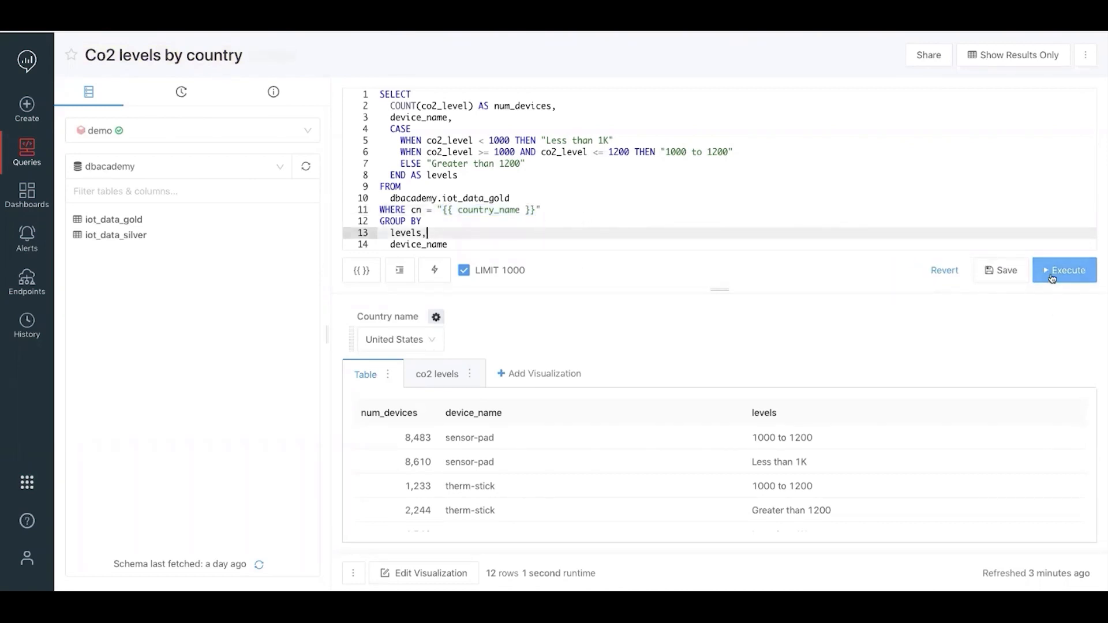
Set the Country name parameter to Turkmenistan, apply the change and show the co2 levels chart.
{"action": "left_click", "coordinate": [441, 339]}
{"action": "left_click", "coordinate": [369, 371]}
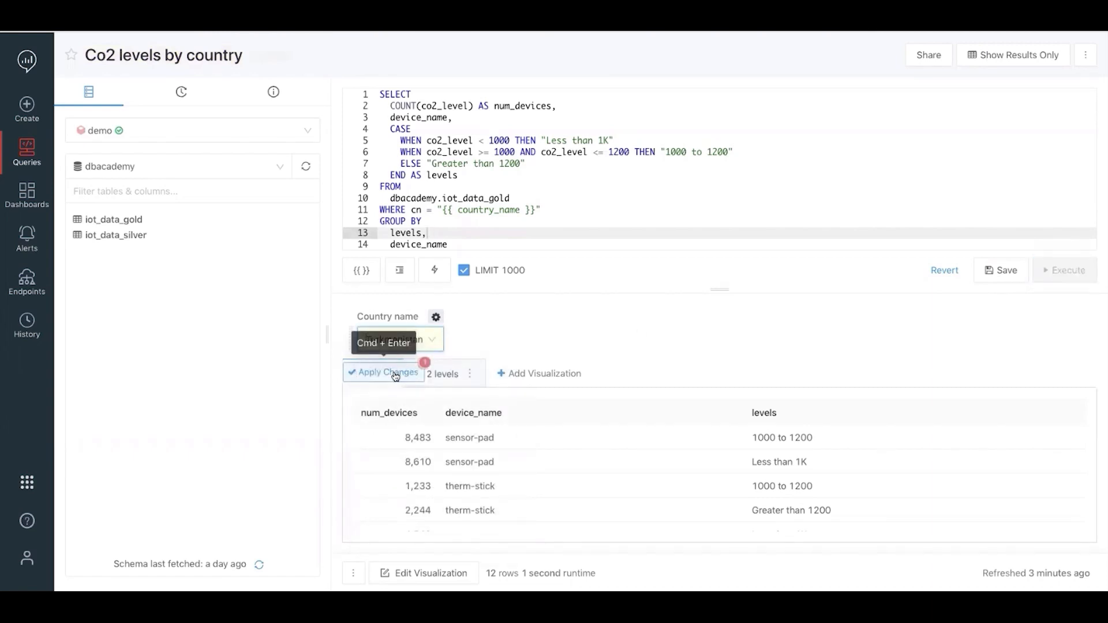
{"action": "left_click", "coordinate": [395, 376]}
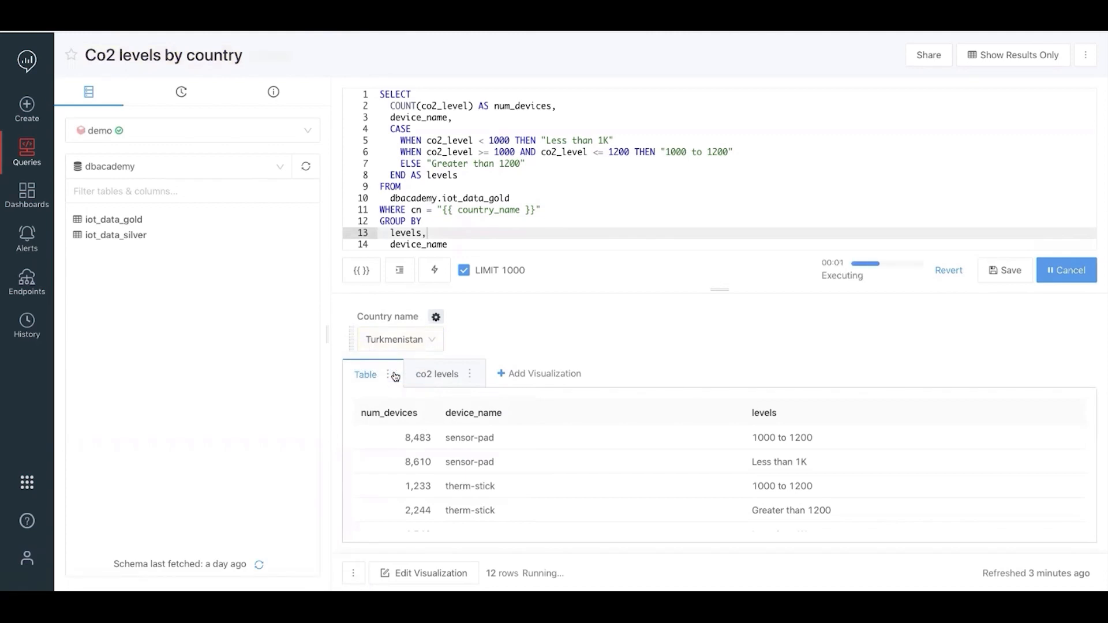
{"action": "left_click", "coordinate": [446, 381]}
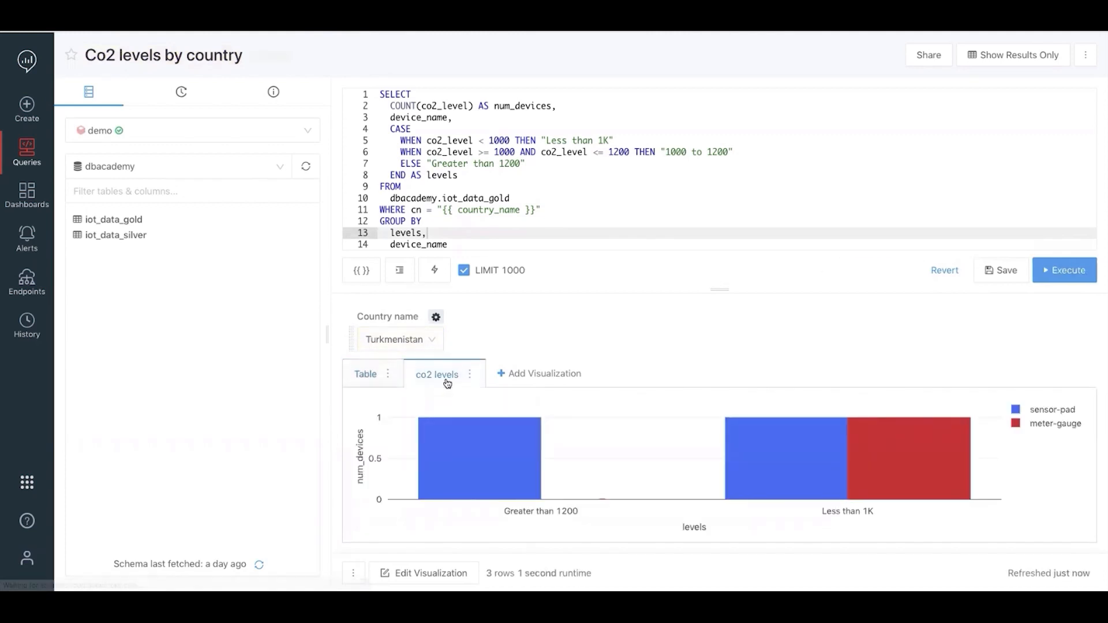
Set the Country name parameter to Ukraine, apply the change and save the query.
{"action": "left_click", "coordinate": [430, 339]}
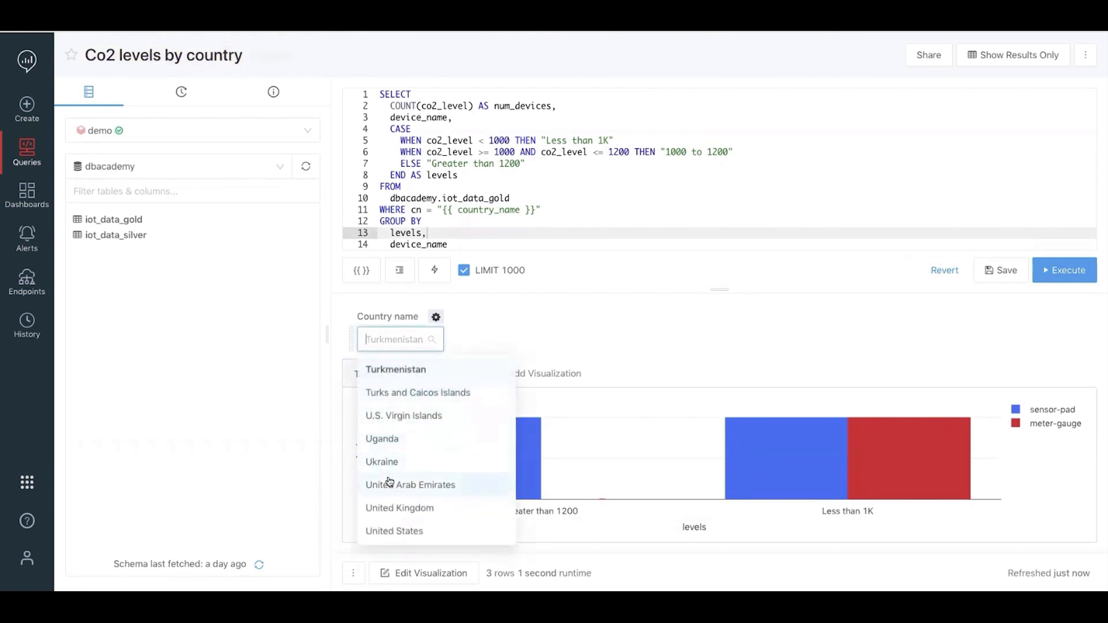
{"action": "left_click", "coordinate": [383, 461]}
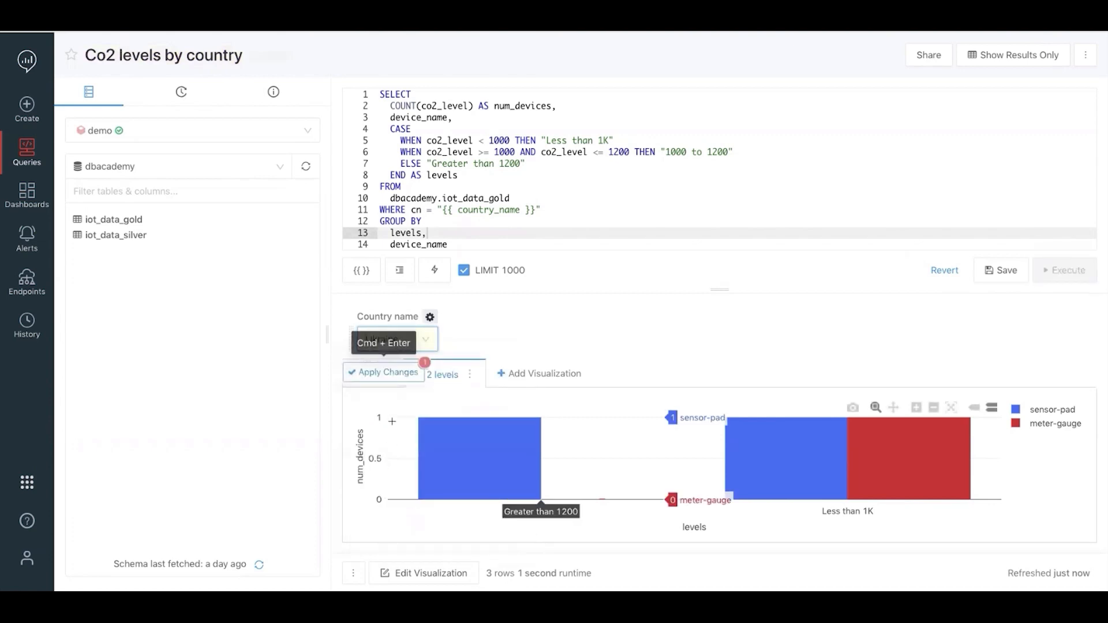
{"action": "left_click", "coordinate": [378, 374]}
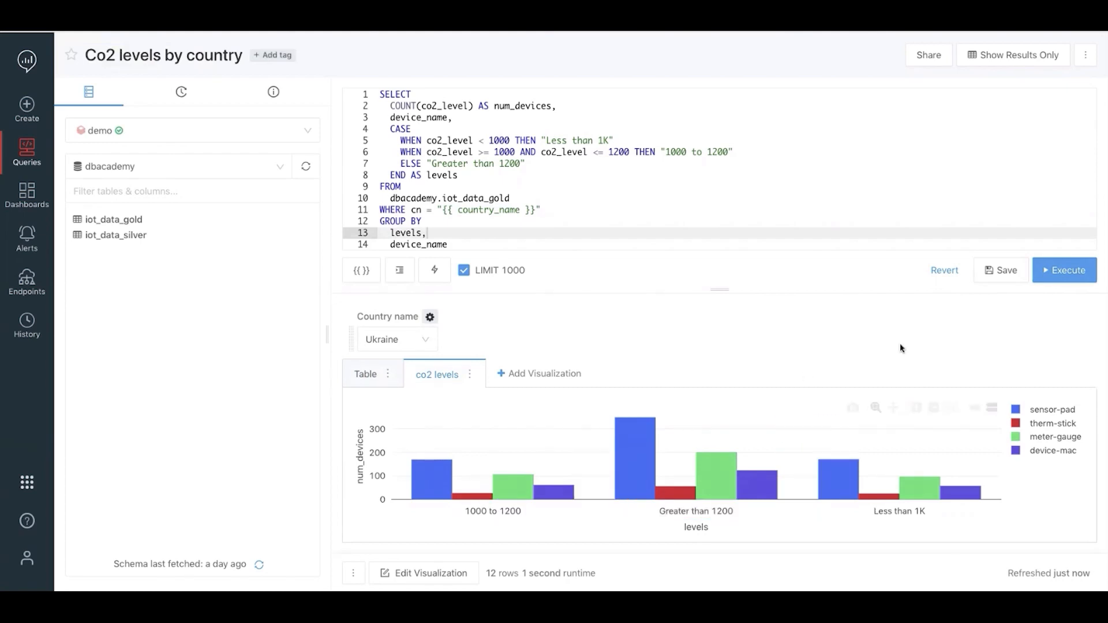
{"action": "left_click", "coordinate": [995, 276]}
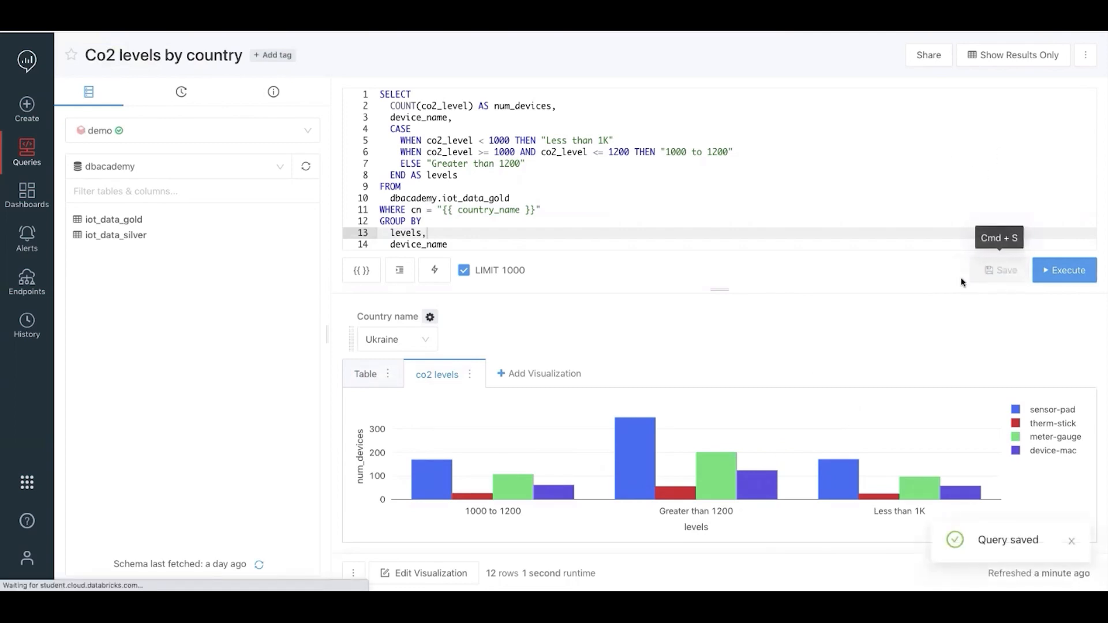
Fork the Co2 levels by country query into a separate copy.
{"action": "left_click", "coordinate": [1086, 55]}
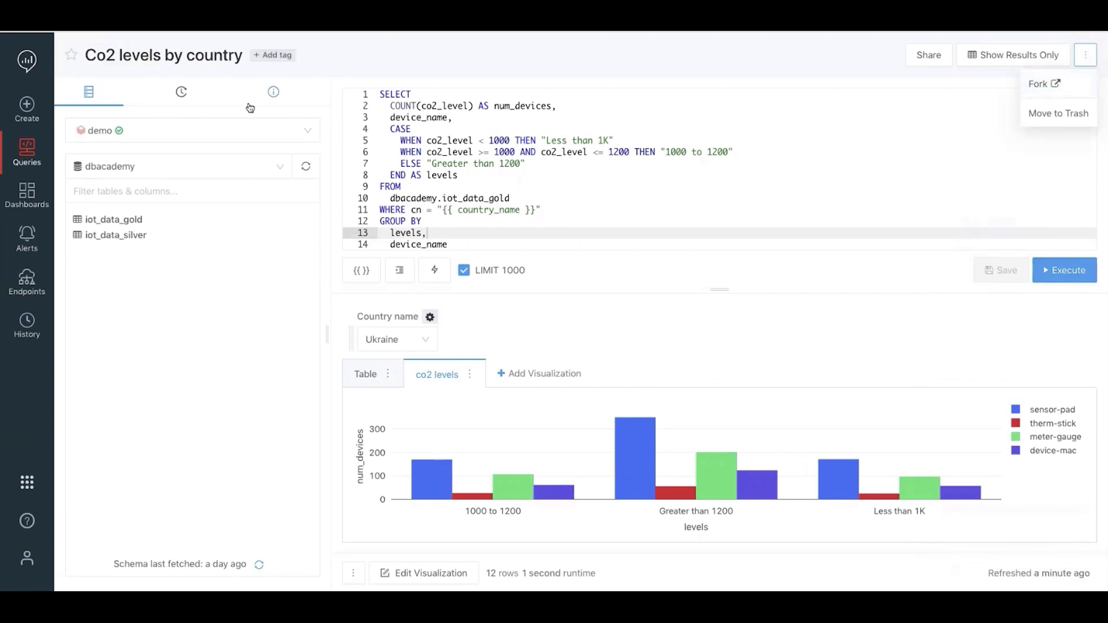
{"action": "key", "text": "super+s"}
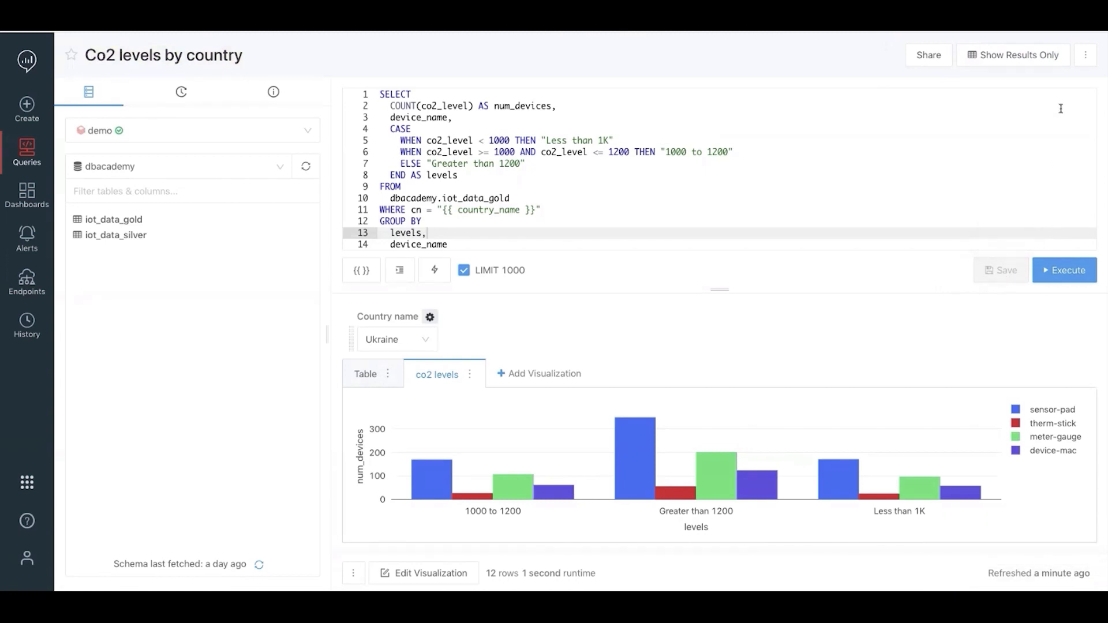
{"action": "left_click", "coordinate": [1082, 58]}
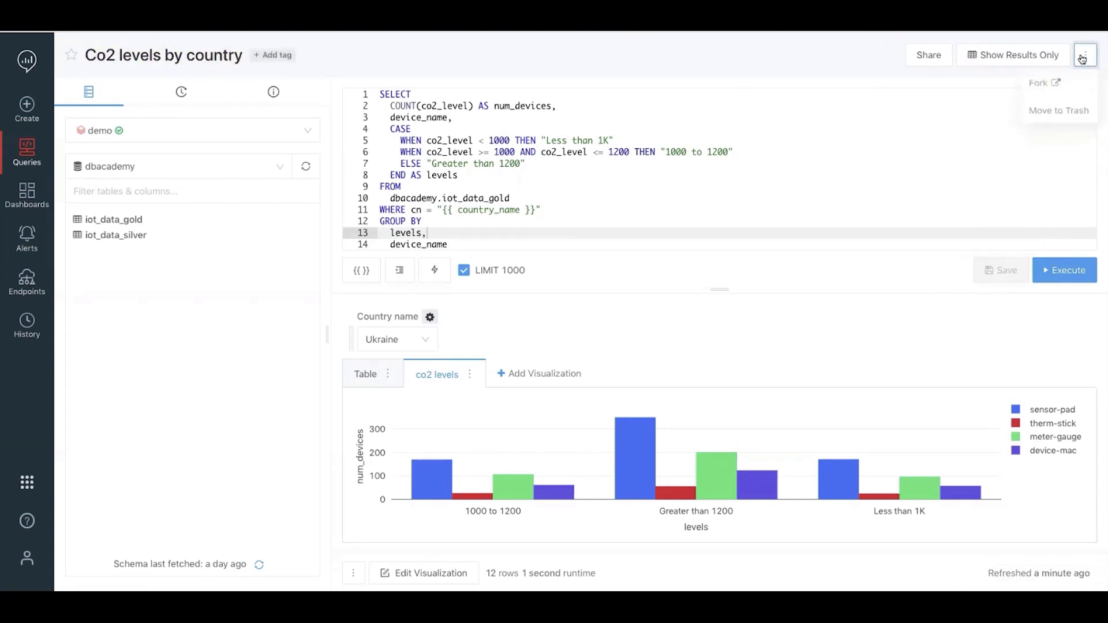
{"action": "left_click", "coordinate": [1053, 87]}
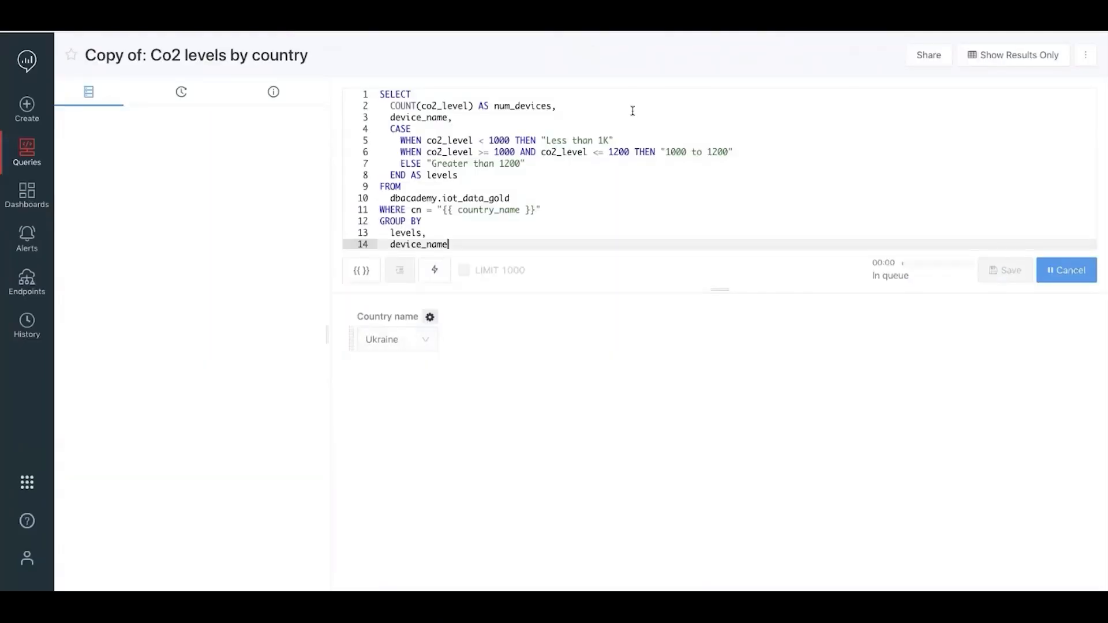
Rename the copied query to "temperature by country".
{"action": "left_click", "coordinate": [214, 58]}
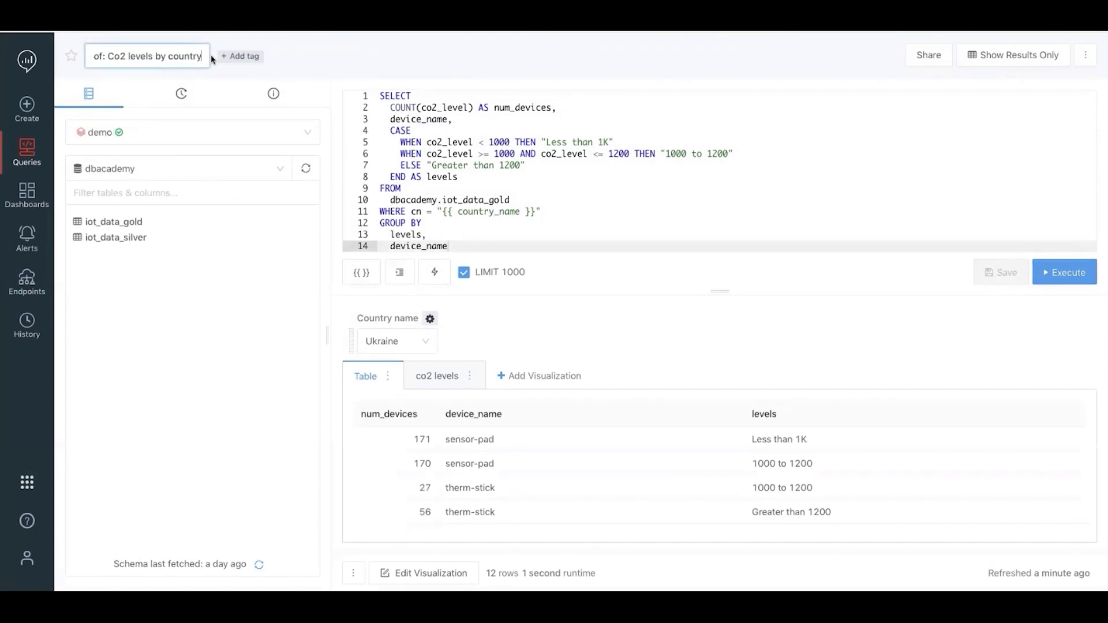
{"action": "triple_click", "coordinate": [189, 57]}
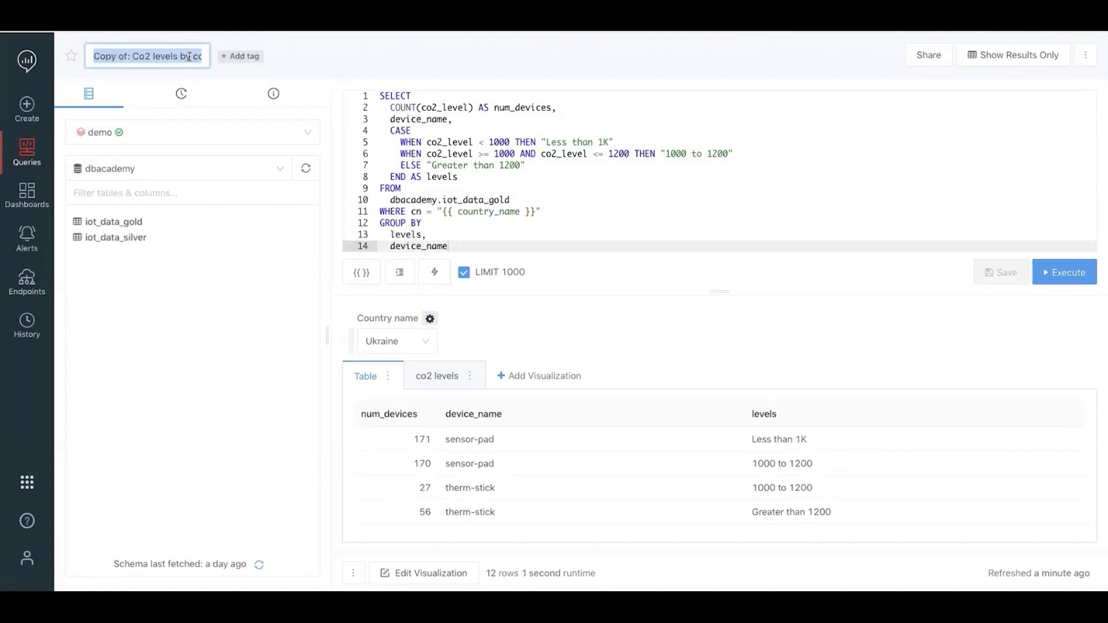
{"action": "type", "text": "temp"}
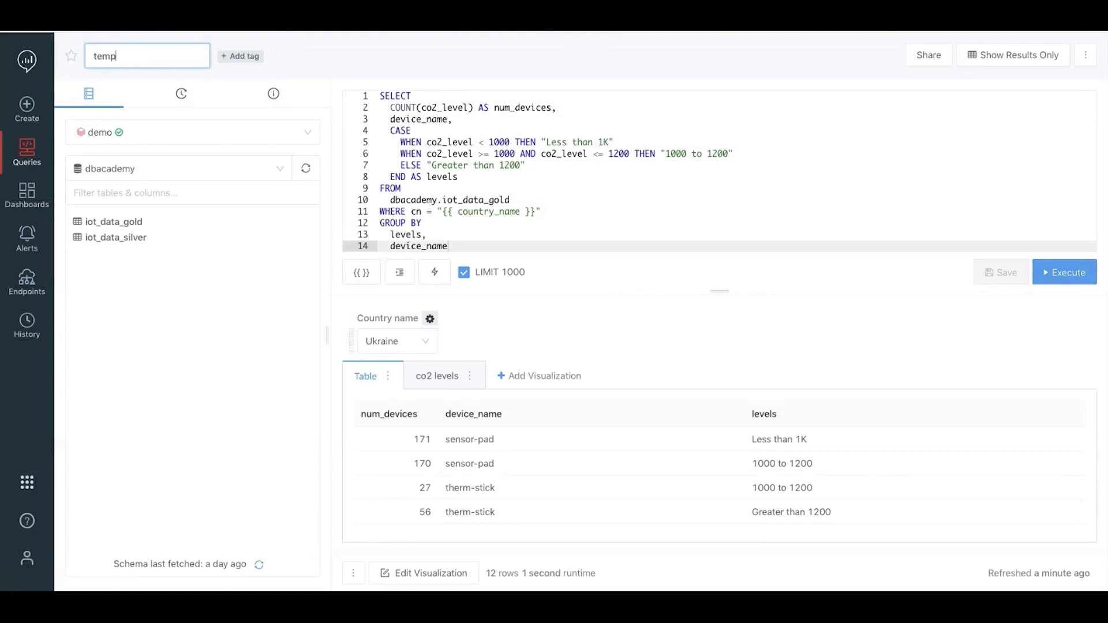
{"action": "type", "text": "erature by country"}
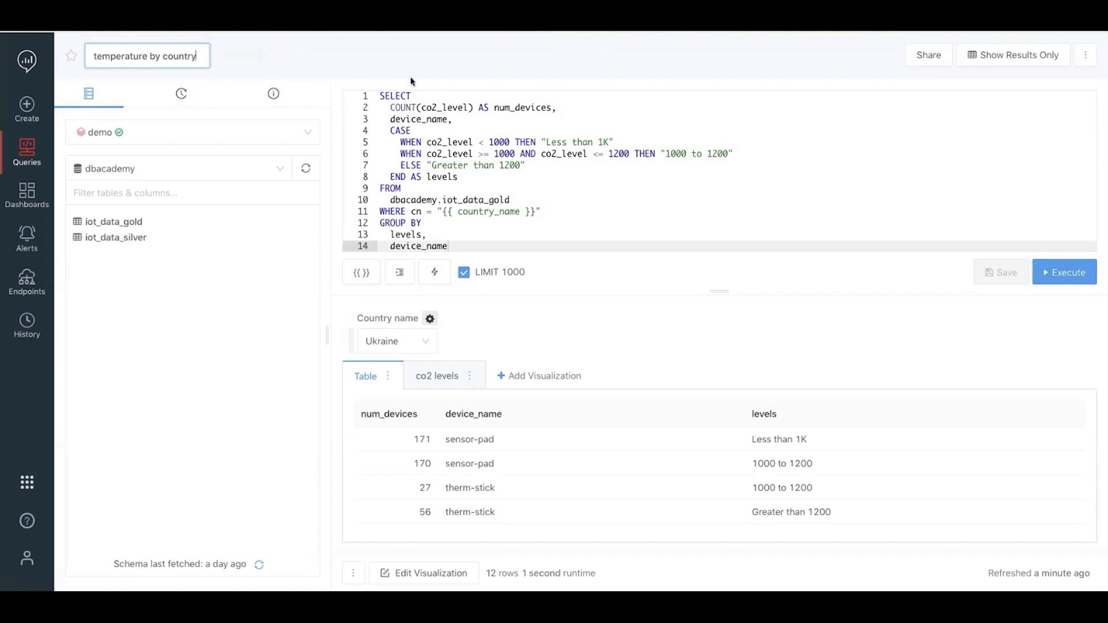
Replace co2_level with temps in the COUNT function and in both WHEN conditions of the CASE expression.
{"action": "double_click", "coordinate": [438, 105]}
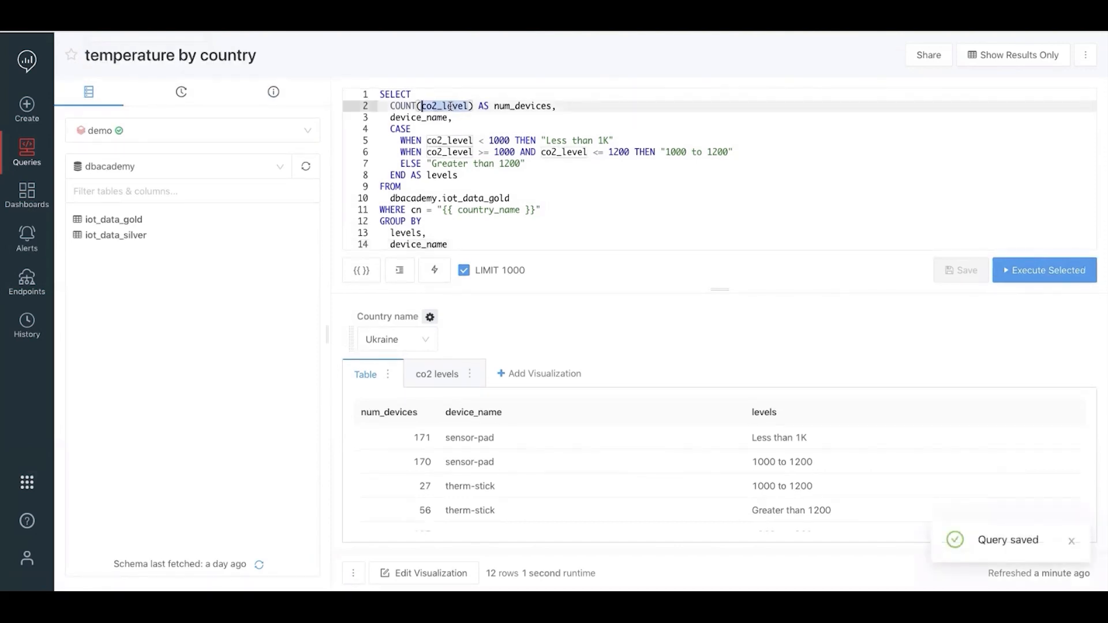
{"action": "type", "text": "temps"}
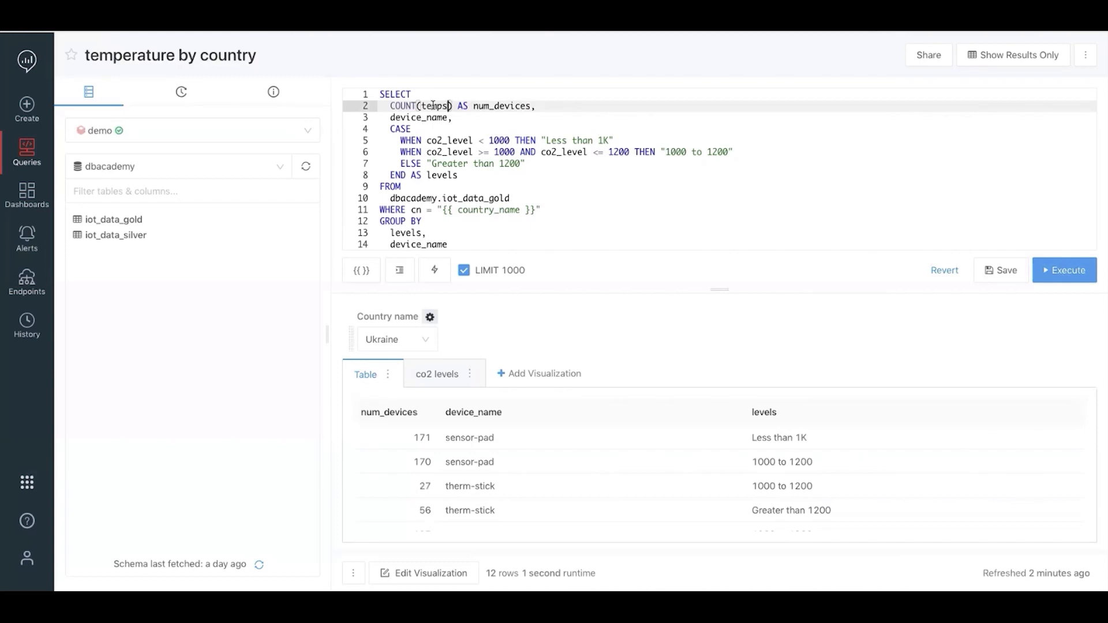
{"action": "left_click", "coordinate": [133, 219]}
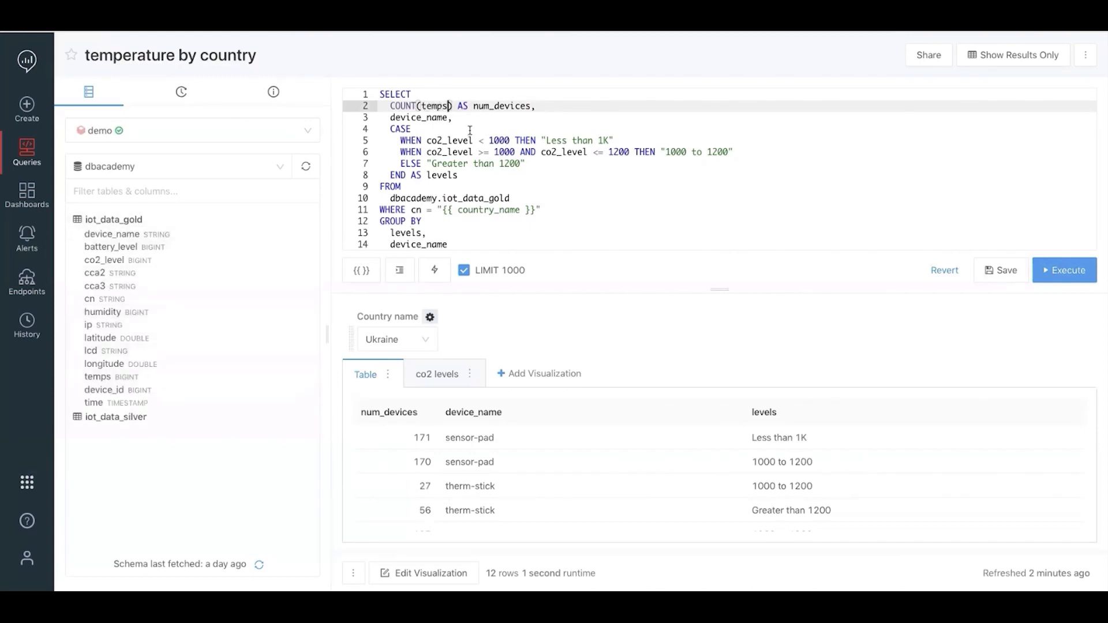
{"action": "double_click", "coordinate": [449, 140]}
{"action": "type", "text": "temps"}
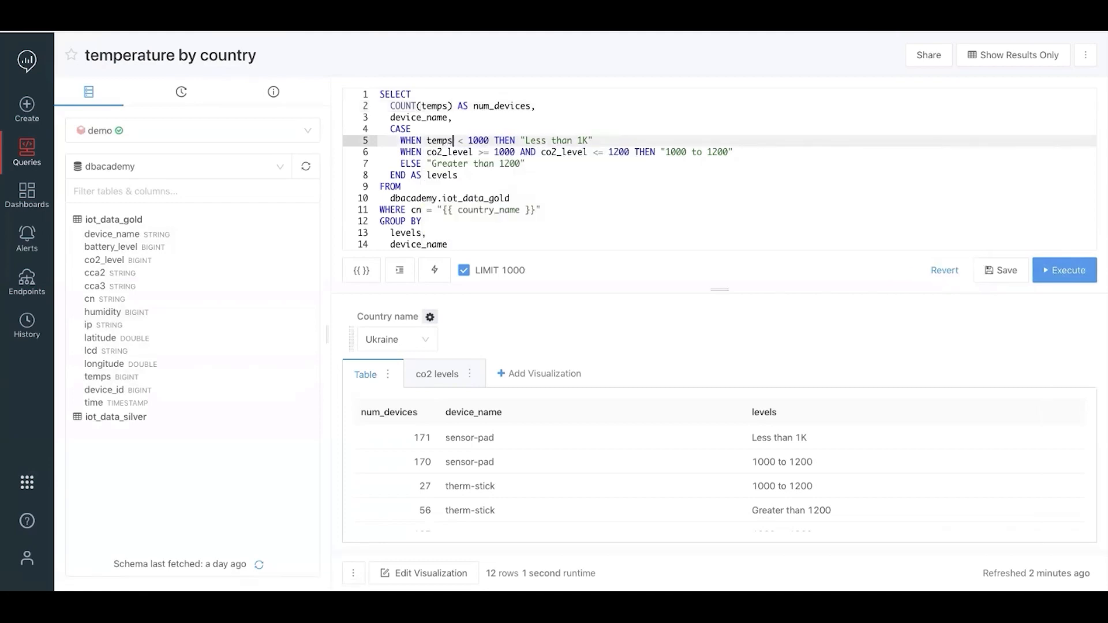
{"action": "double_click", "coordinate": [451, 152]}
{"action": "type", "text": "te"}
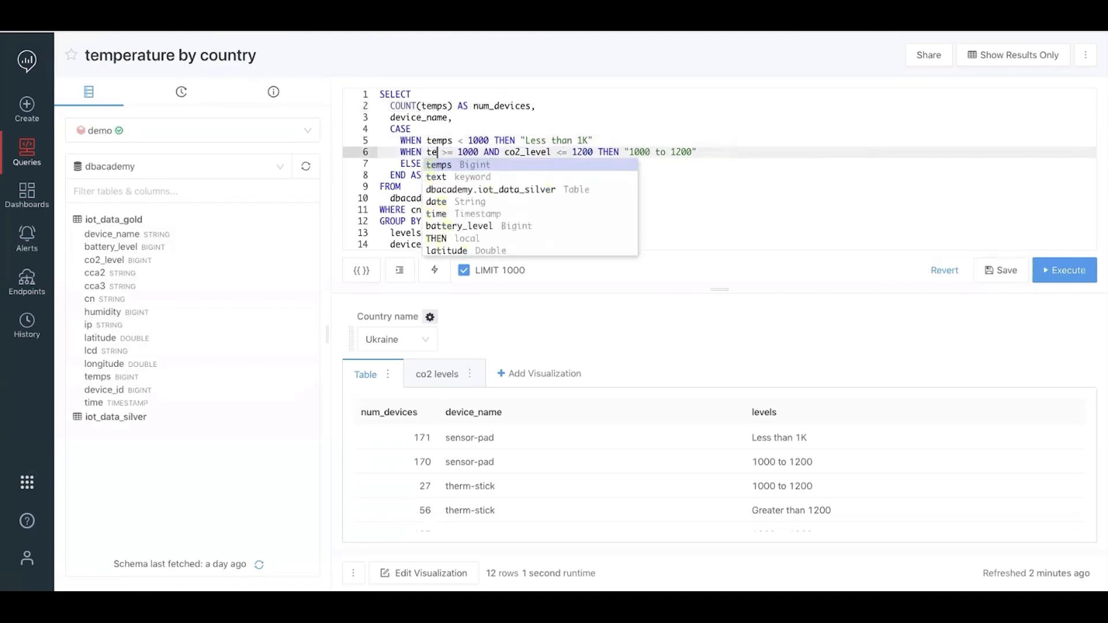
{"action": "type", "text": "mps"}
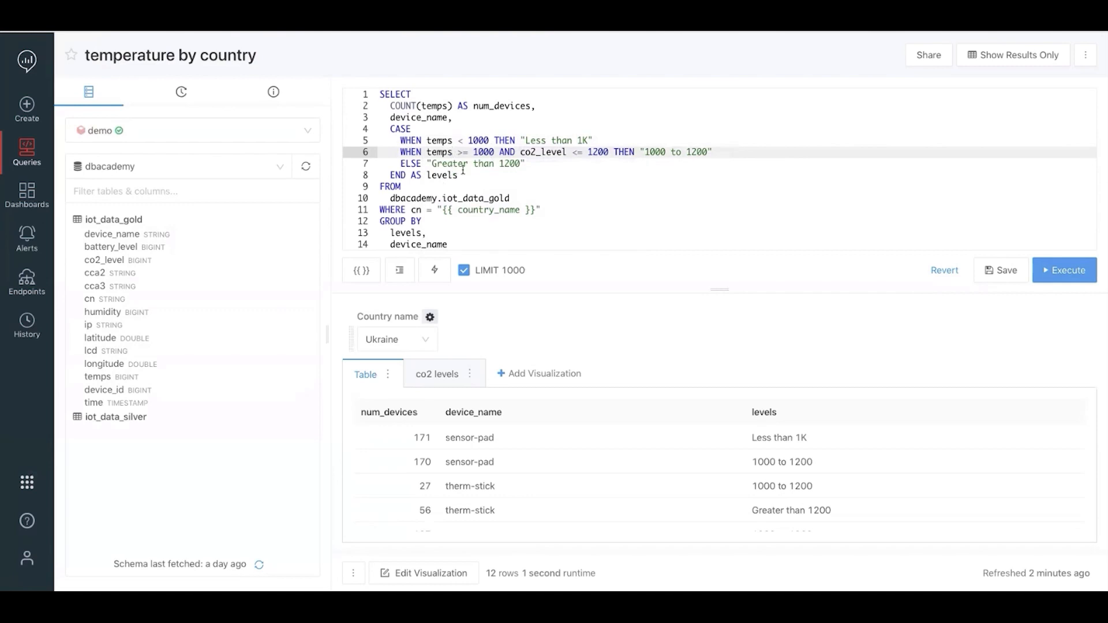
{"action": "double_click", "coordinate": [537, 151]}
{"action": "type", "text": "temps"}
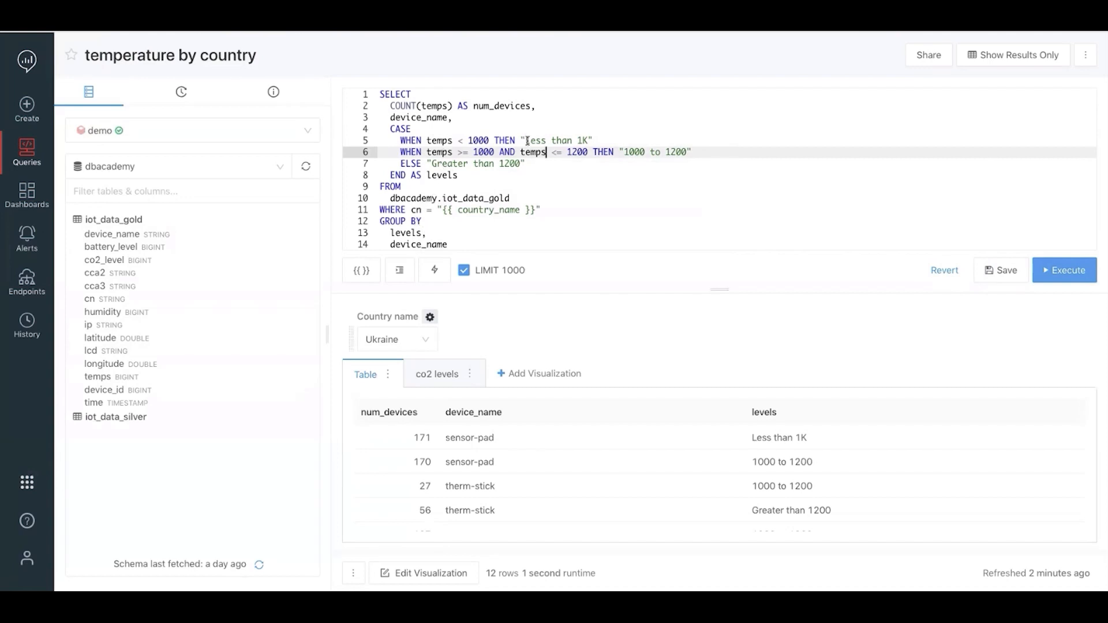
Set the CASE thresholds to temps < 20 in the first condition and temps >= 20 AND temps <= 30 in the second.
{"action": "left_click", "coordinate": [585, 139]}
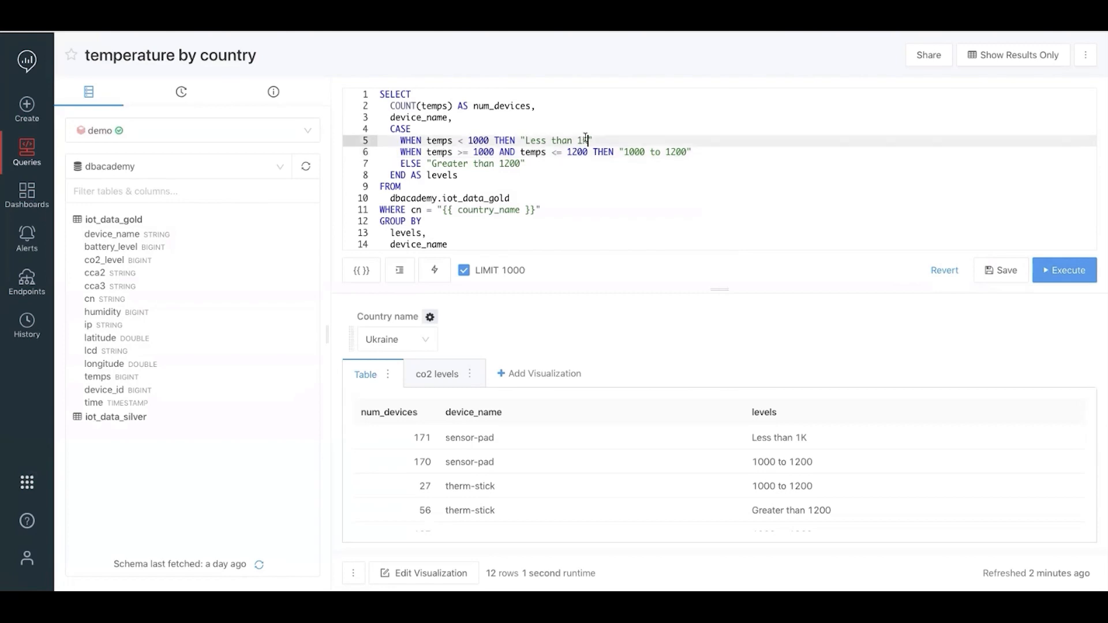
{"action": "left_click_drag", "start_coordinate": [586, 140], "coordinate": [525, 140]}
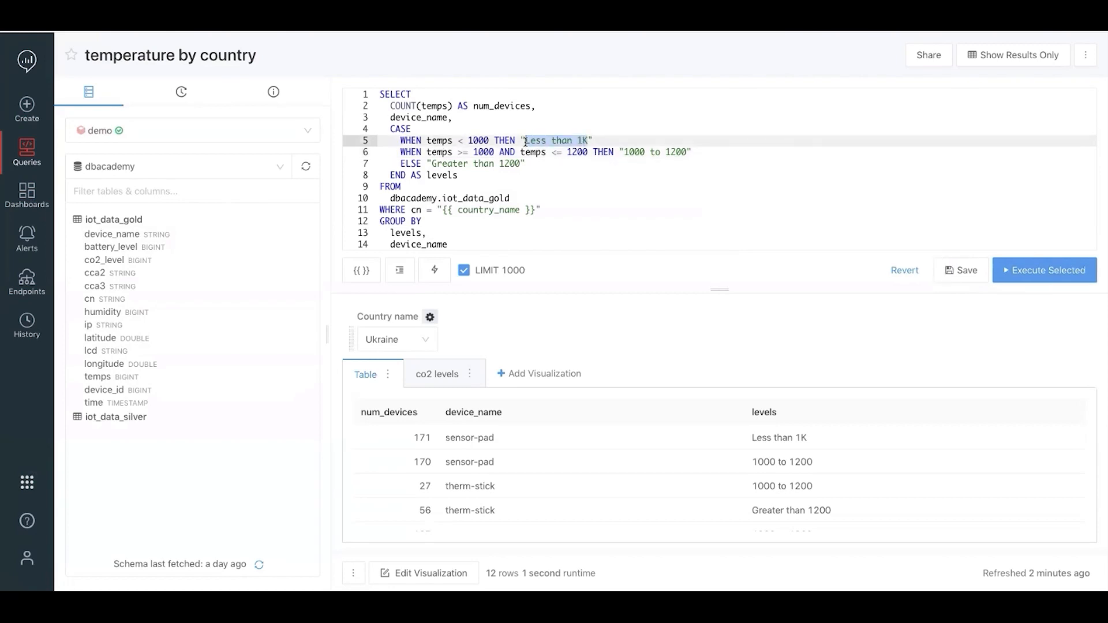
{"action": "double_click", "coordinate": [477, 140]}
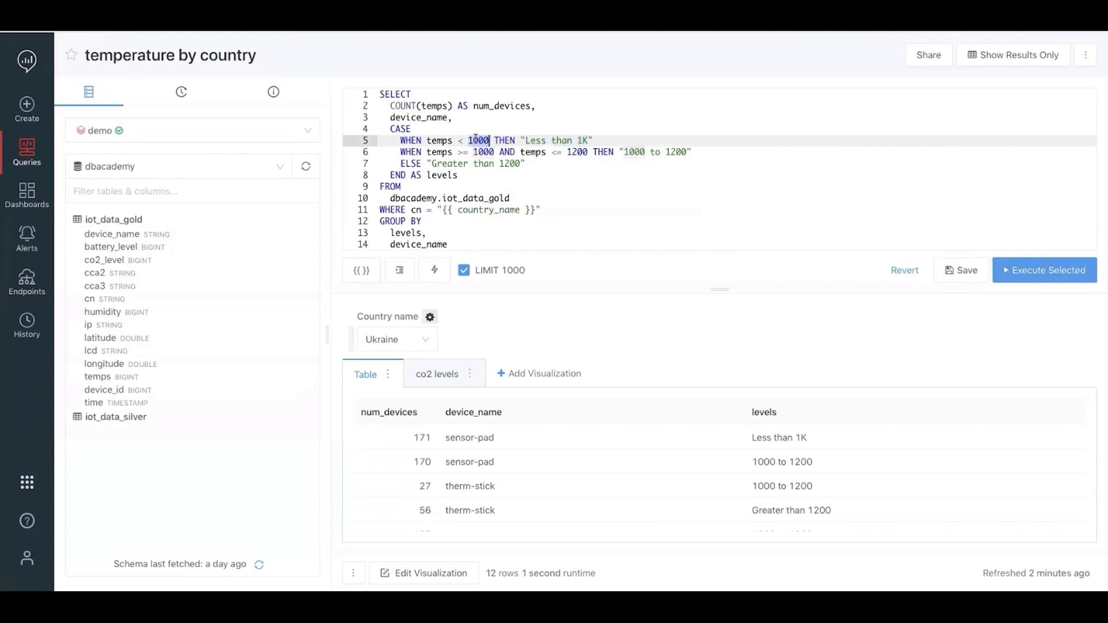
{"action": "type", "text": "20"}
{"action": "left_click", "coordinate": [495, 119]}
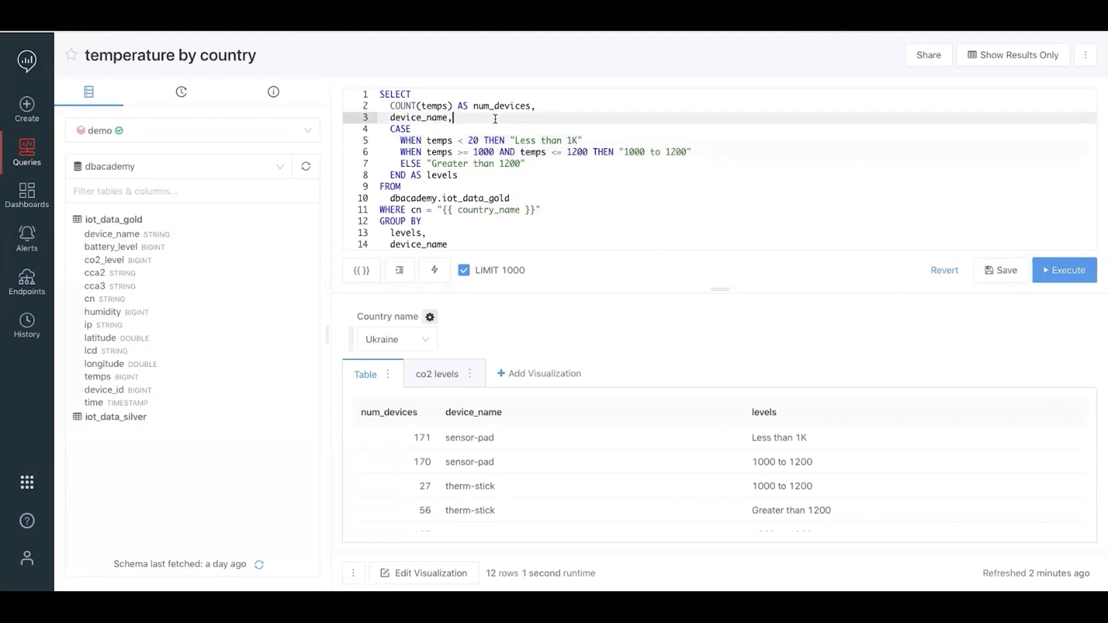
{"action": "double_click", "coordinate": [484, 151]}
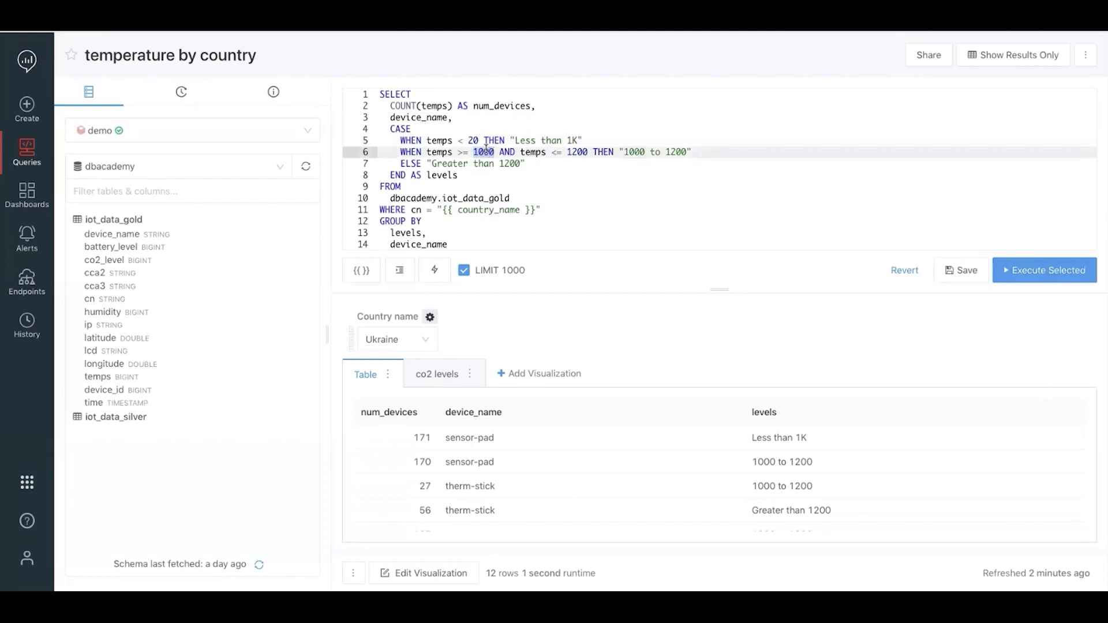
{"action": "type", "text": "20"}
{"action": "double_click", "coordinate": [568, 151]}
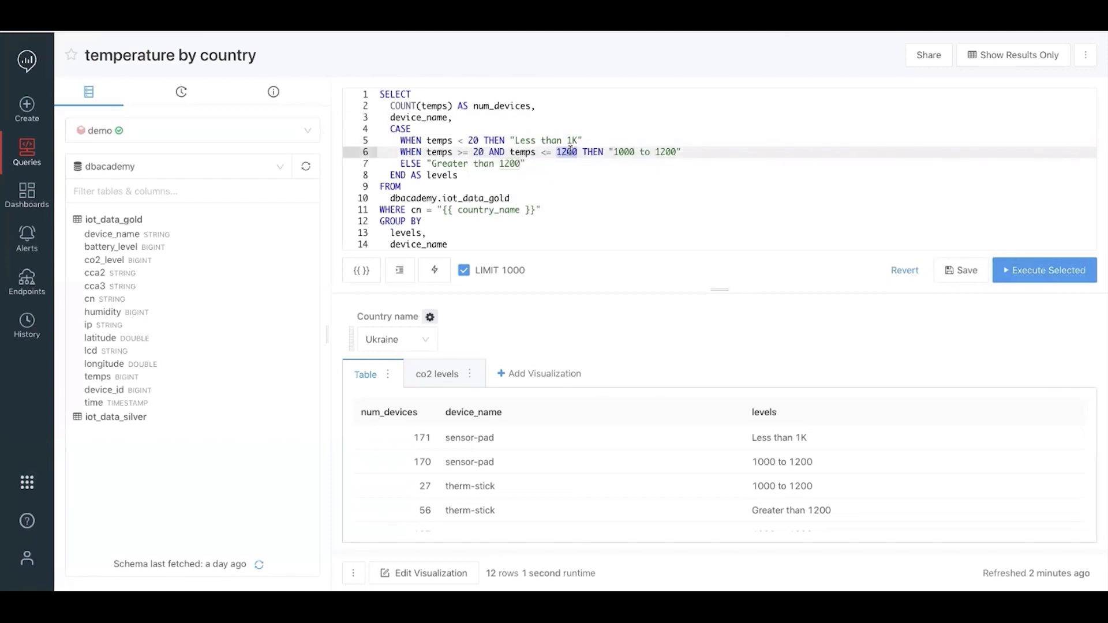
{"action": "type", "text": "30"}
Change the ELSE label to "Greater than 30" and the middle range label to "20 to 30".
{"action": "double_click", "coordinate": [509, 164]}
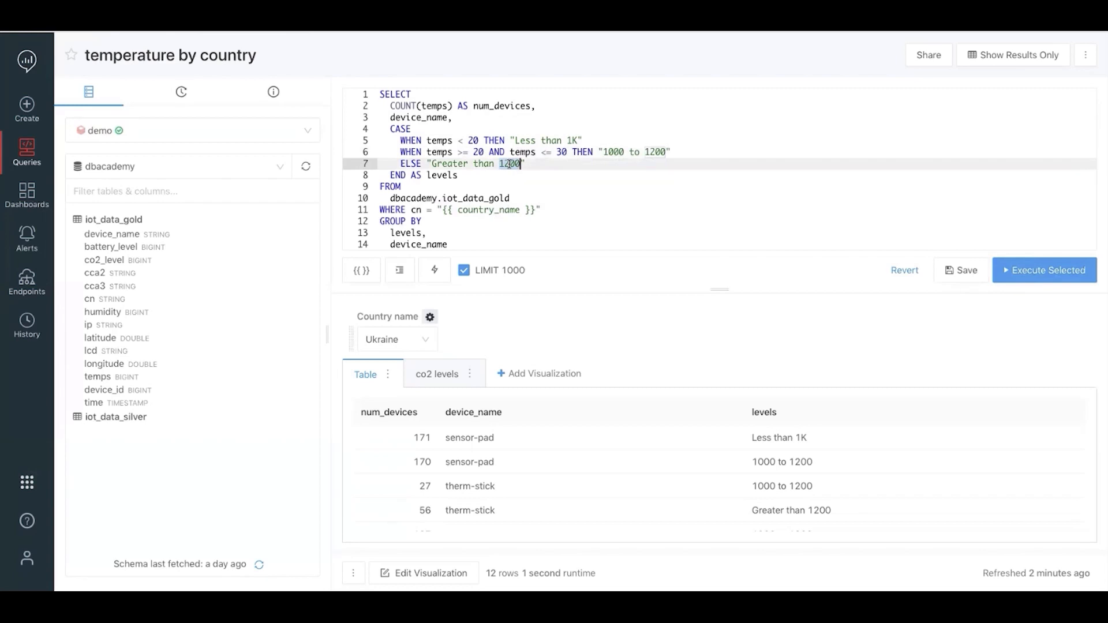
{"action": "type", "text": "30"}
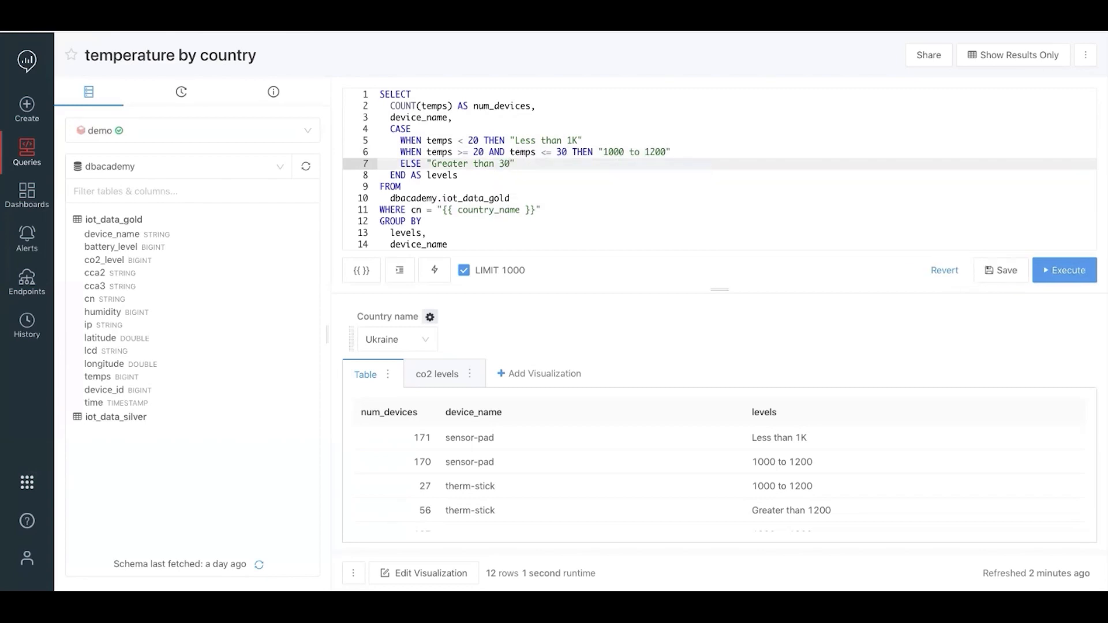
{"action": "double_click", "coordinate": [615, 152]}
{"action": "type", "text": "20"}
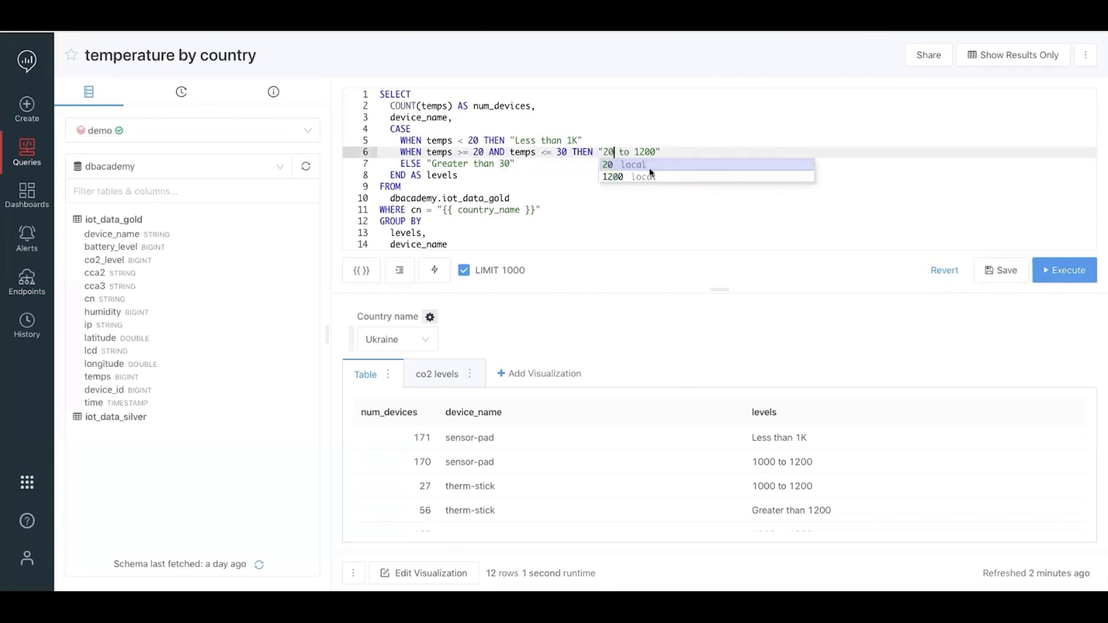
{"action": "double_click", "coordinate": [647, 152]}
{"action": "type", "text": "30"}
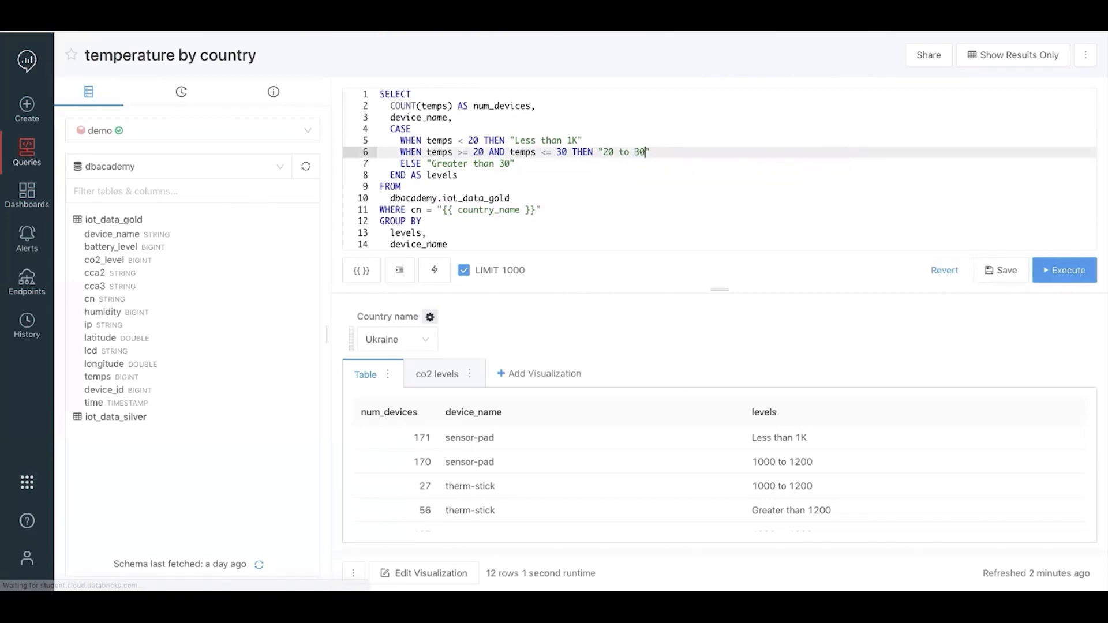
Change the first WHEN label to "Less than 20", and save and execute the query.
{"action": "left_click_drag", "start_coordinate": [578, 140], "coordinate": [514, 140]}
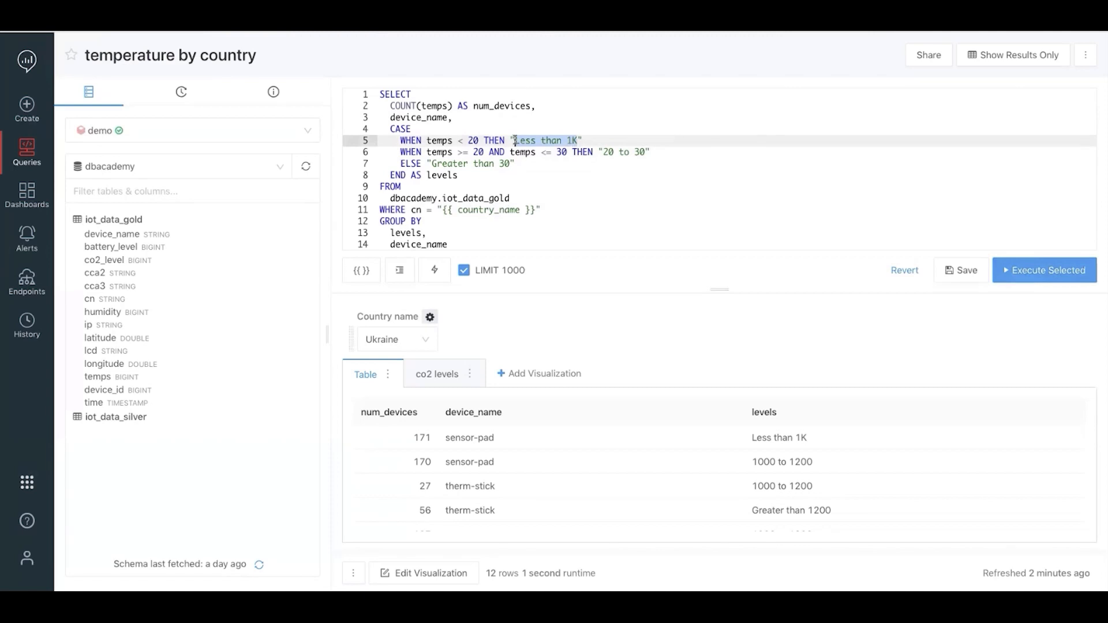
{"action": "type", "text": "20"}
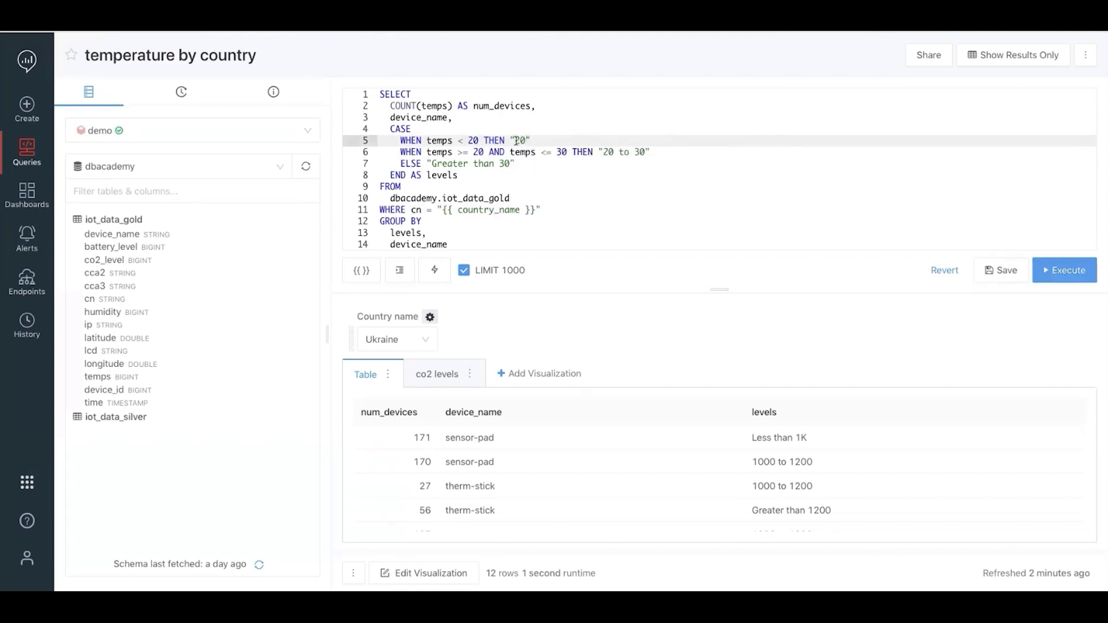
{"action": "key", "text": "ctrl+z"}
{"action": "left_click", "coordinate": [576, 141]}
{"action": "key", "text": "BackSpace"}
{"action": "key", "text": "BackSpace"}
{"action": "type", "text": "20"}
{"action": "left_click", "coordinate": [1012, 276]}
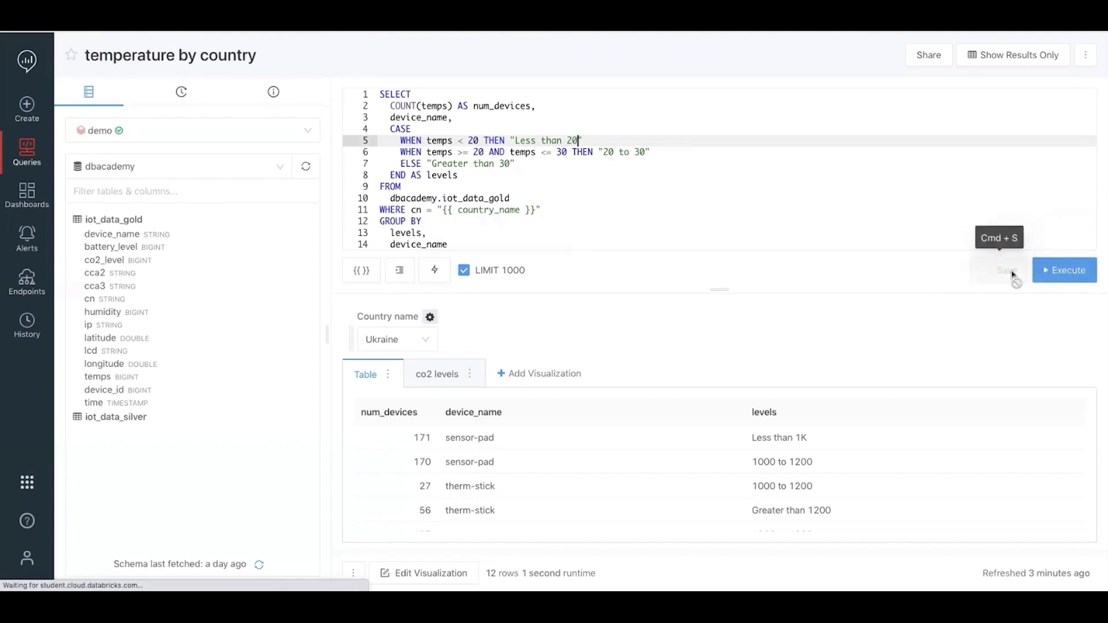
{"action": "left_click", "coordinate": [1056, 272]}
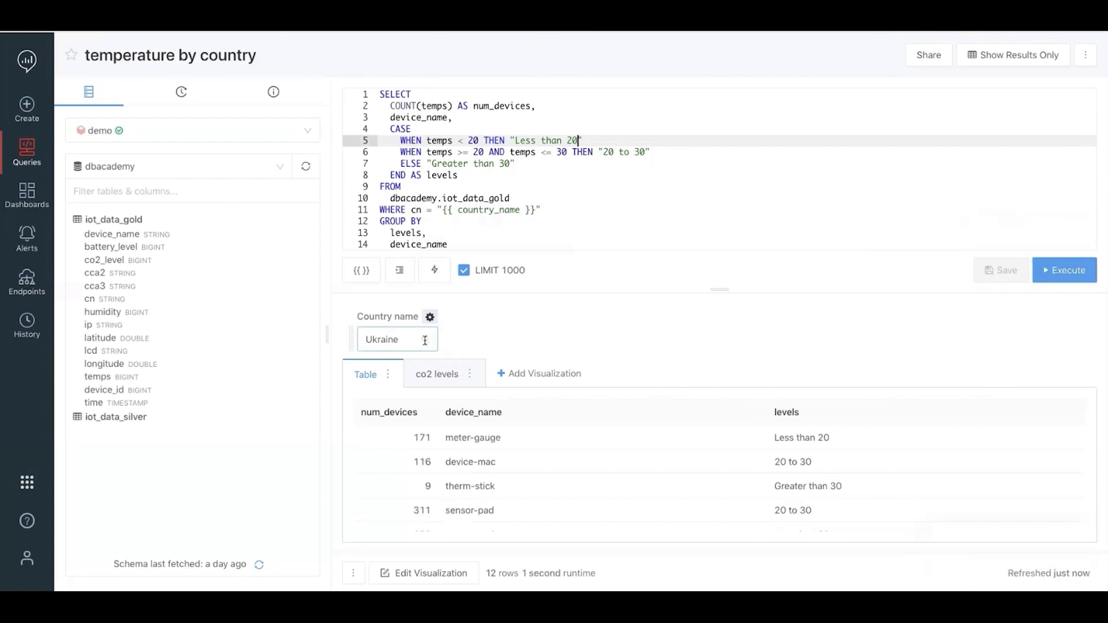
Set the Country name parameter to Turkey, apply the change and show the co2 levels chart.
{"action": "left_click", "coordinate": [428, 341]}
{"action": "left_click", "coordinate": [425, 340]}
{"action": "left_click", "coordinate": [425, 340]}
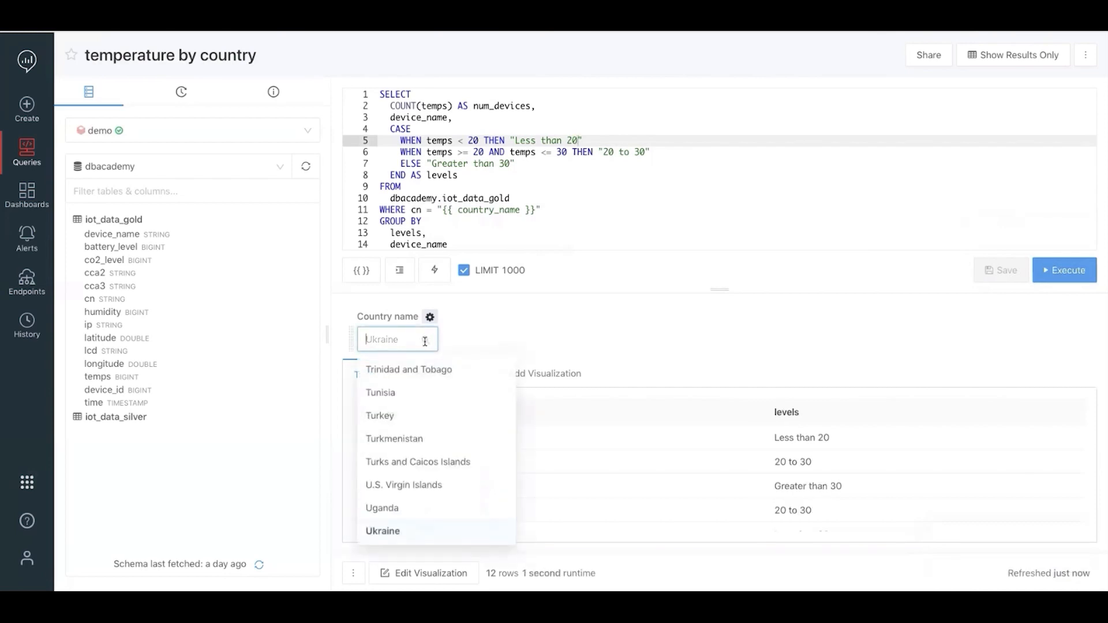
{"action": "left_click", "coordinate": [384, 418]}
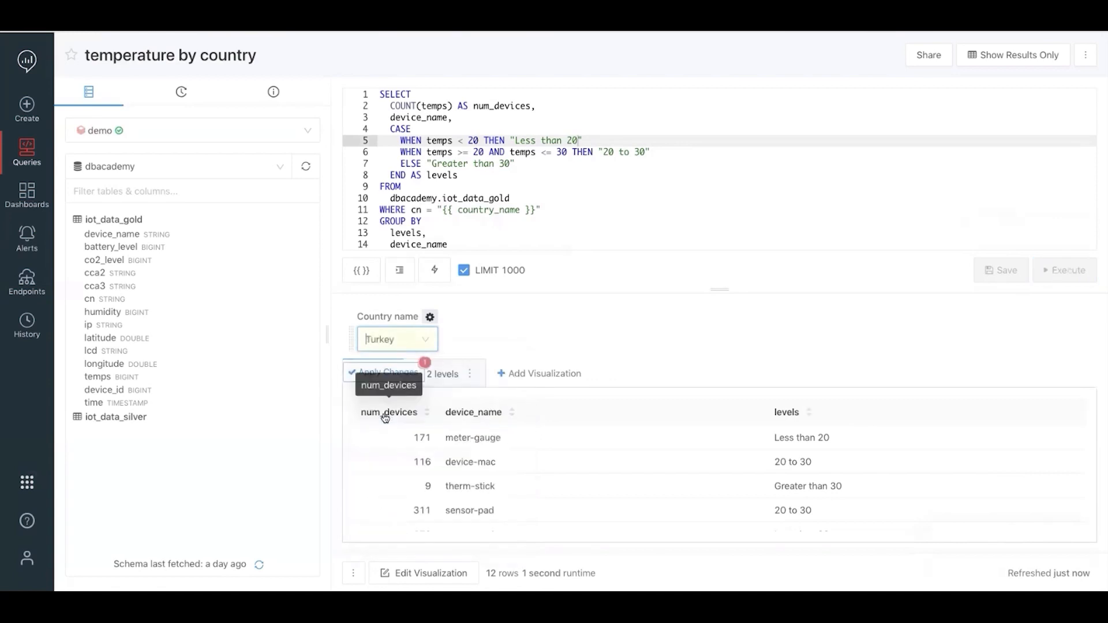
{"action": "left_click", "coordinate": [394, 376]}
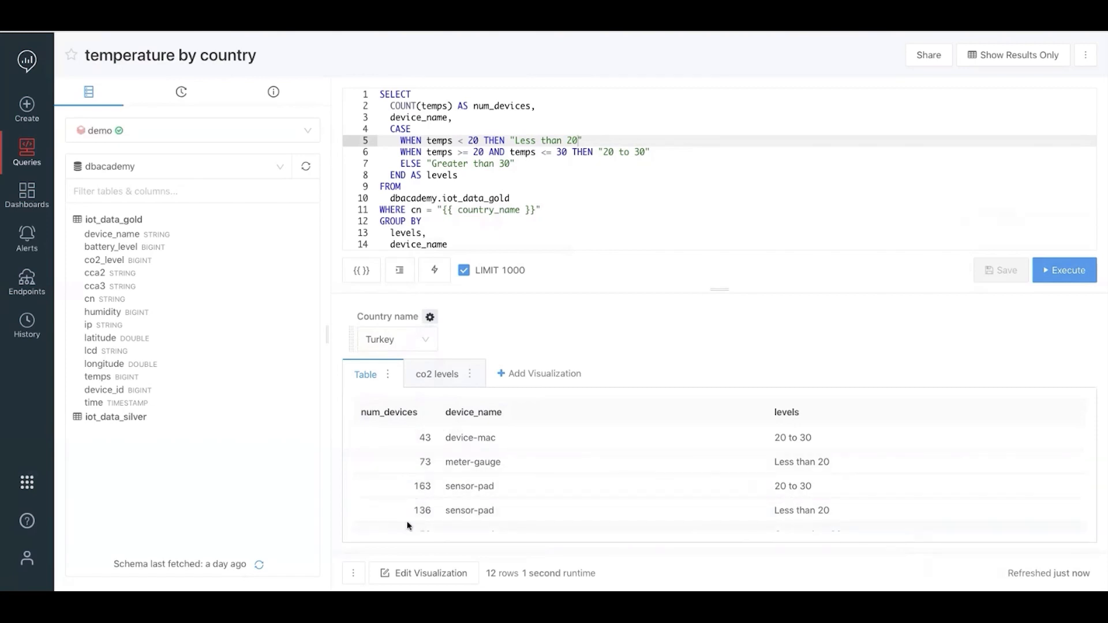
{"action": "left_click", "coordinate": [437, 376]}
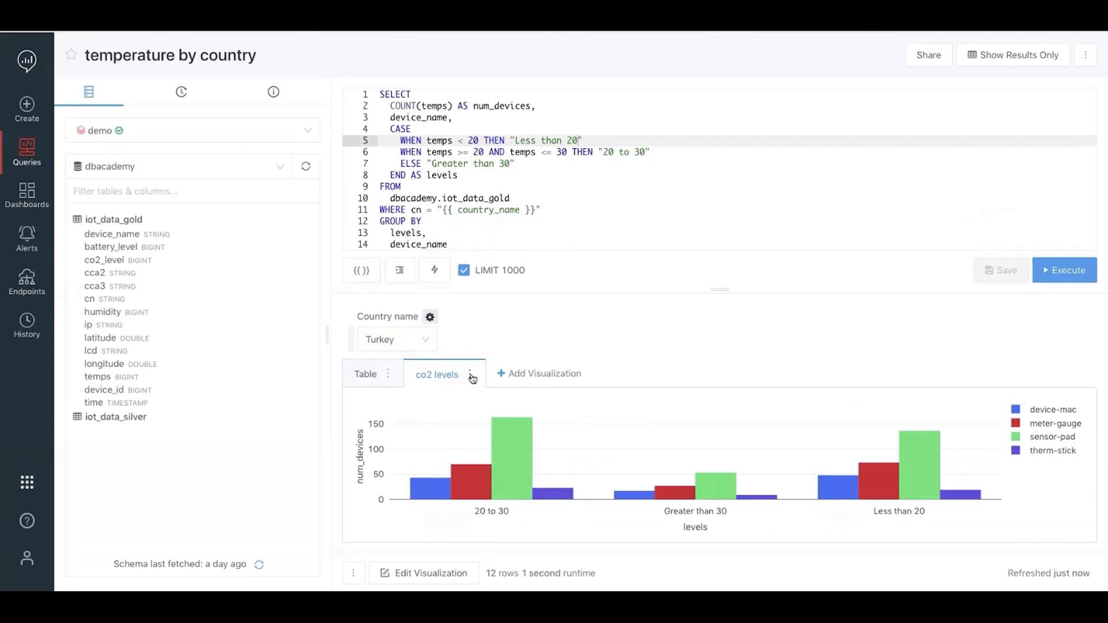
Rename the co2 levels visualization to "temp levels" and save it.
{"action": "left_click", "coordinate": [401, 576]}
{"action": "left_click", "coordinate": [178, 183]}
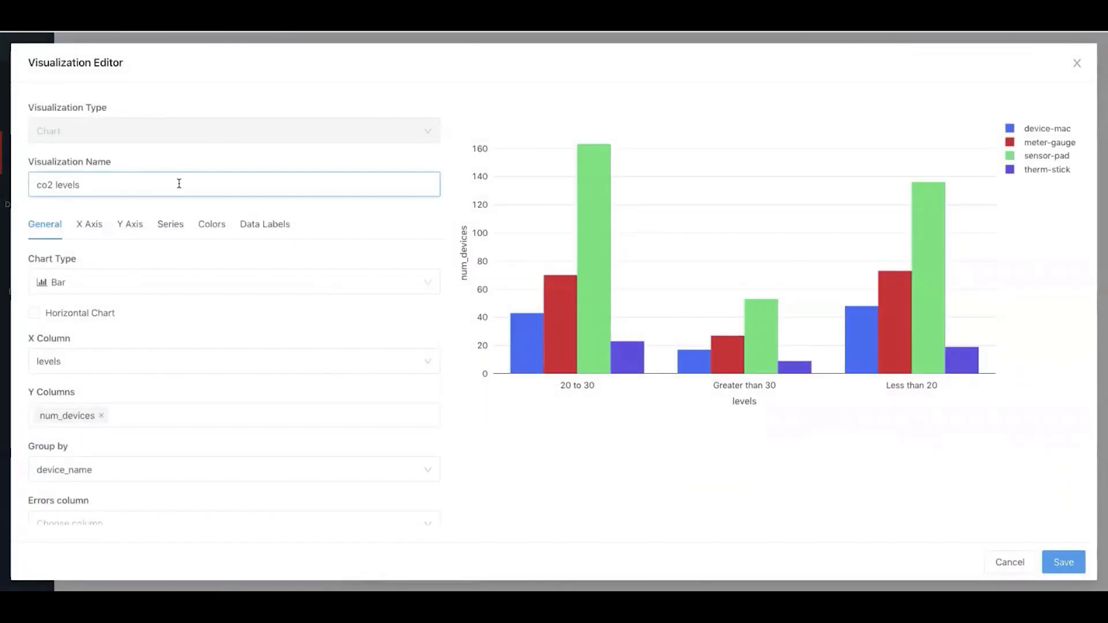
{"action": "double_click", "coordinate": [38, 185]}
{"action": "type", "text": "temp"}
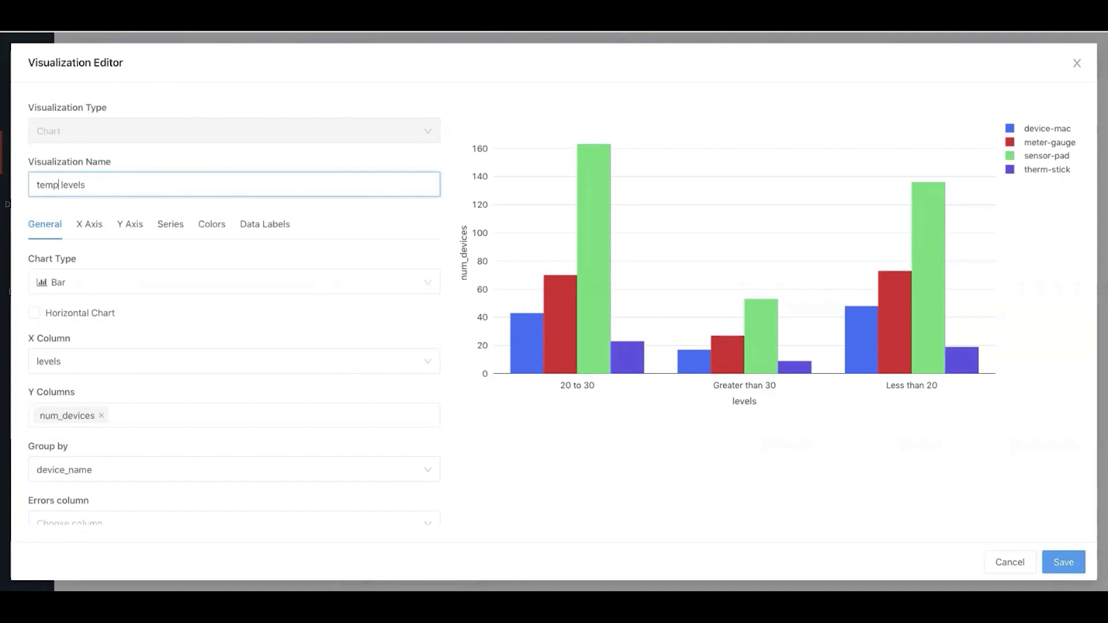
{"action": "left_click", "coordinate": [1060, 563]}
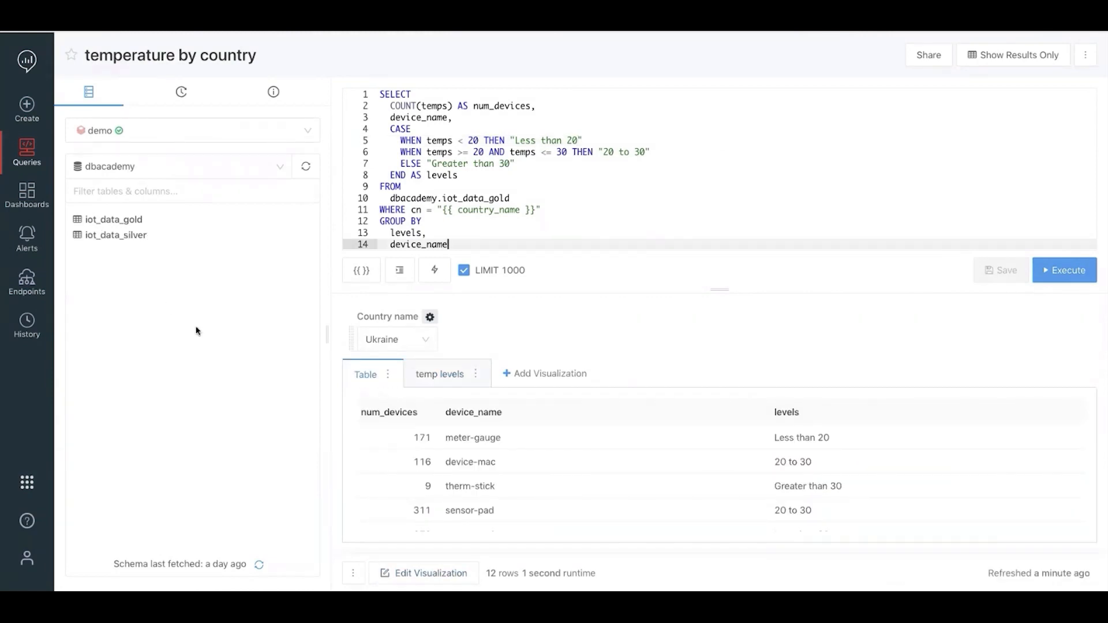
Create a new dashboard named "iot device data".
{"action": "left_click", "coordinate": [32, 197]}
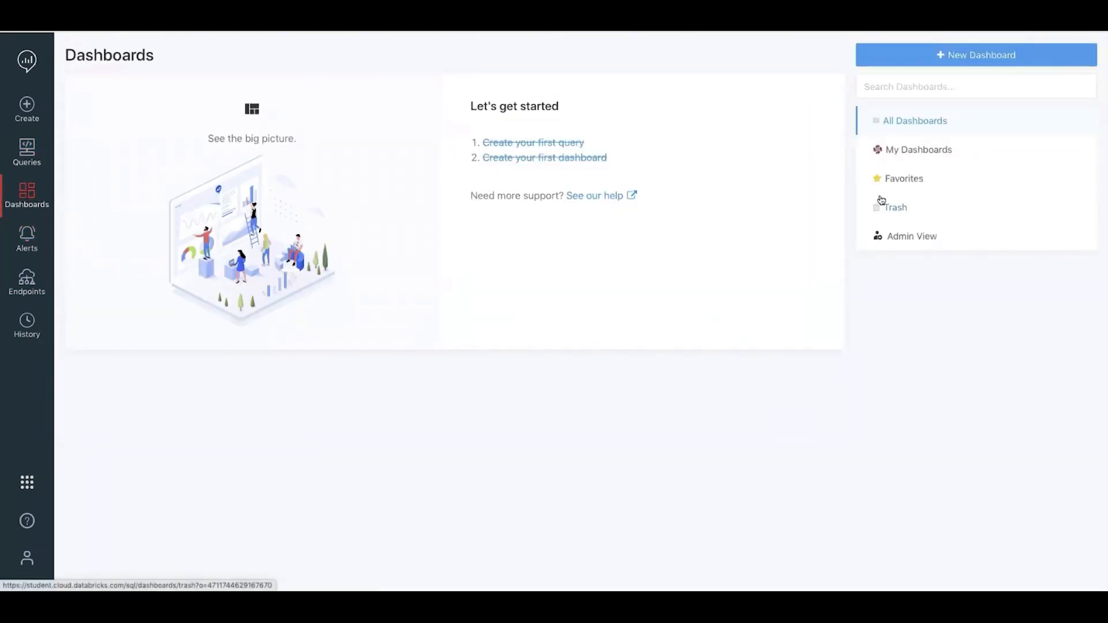
{"action": "left_click", "coordinate": [947, 56]}
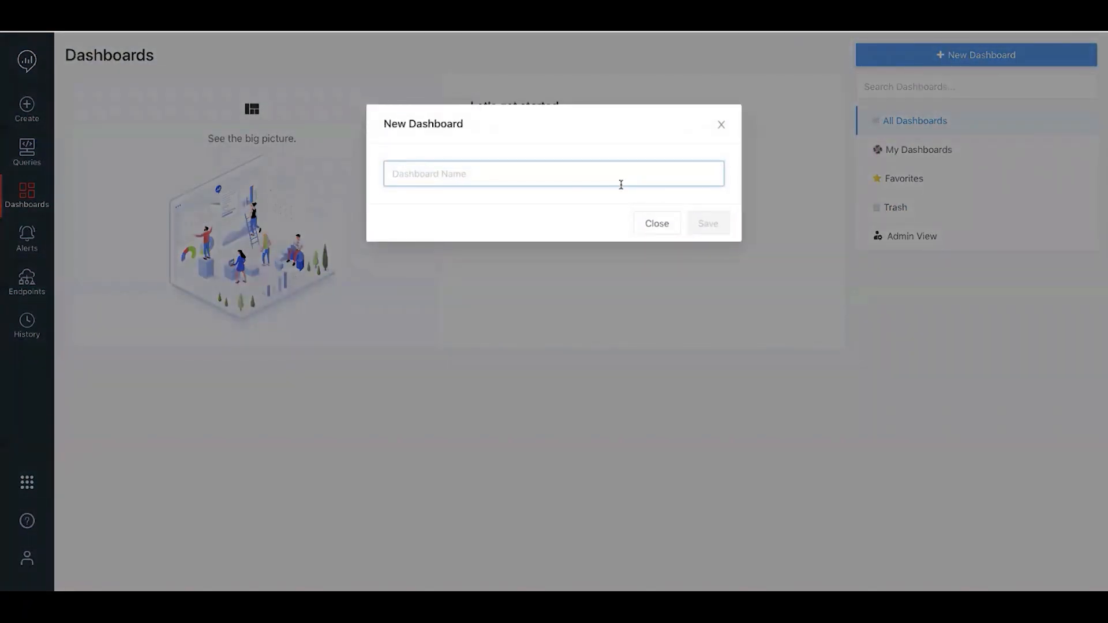
{"action": "type", "text": "iot dev"}
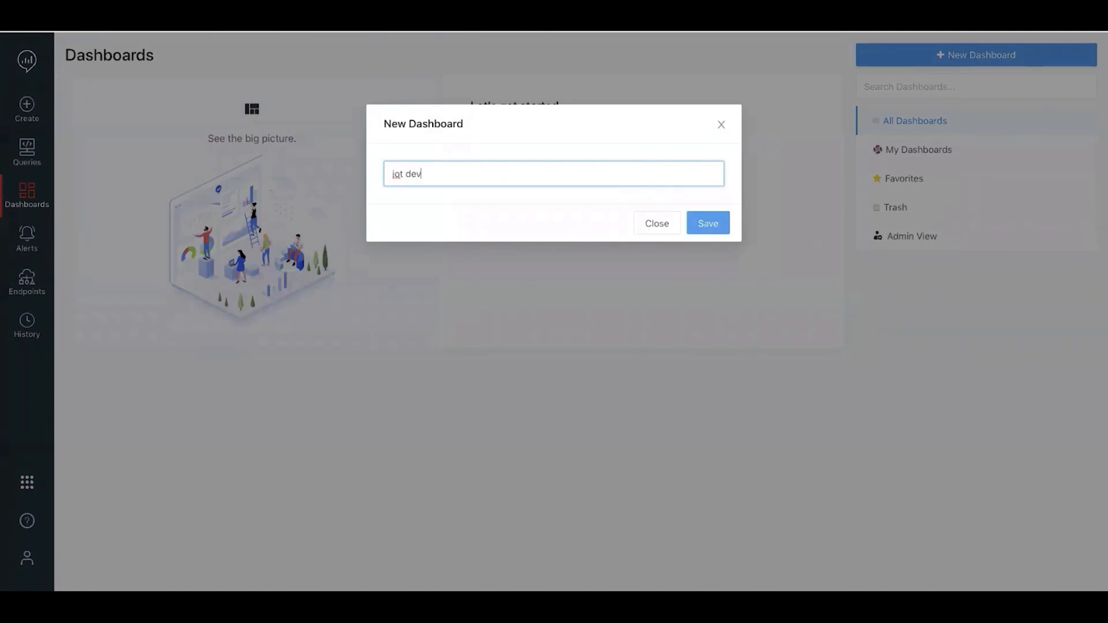
{"action": "type", "text": "ice data"}
{"action": "left_click", "coordinate": [720, 232]}
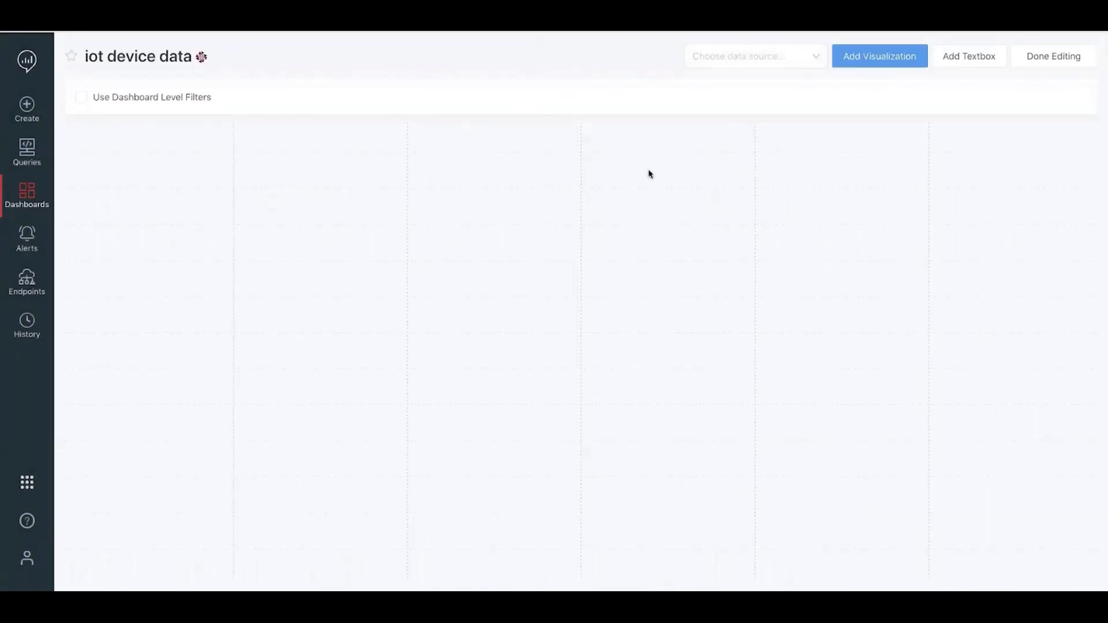
Add a textbox to the dashboard with the Markdown heading "## IOT Data Worldwide" and the line "This is a collection of information about data centers".
{"action": "left_click", "coordinate": [960, 61]}
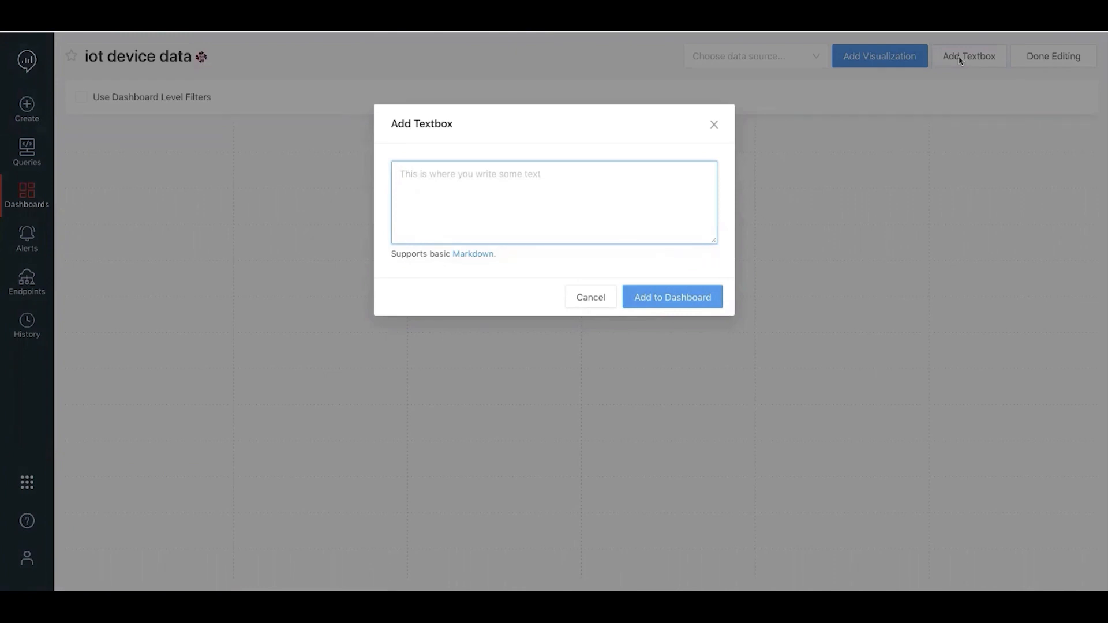
{"action": "type", "text": "##"}
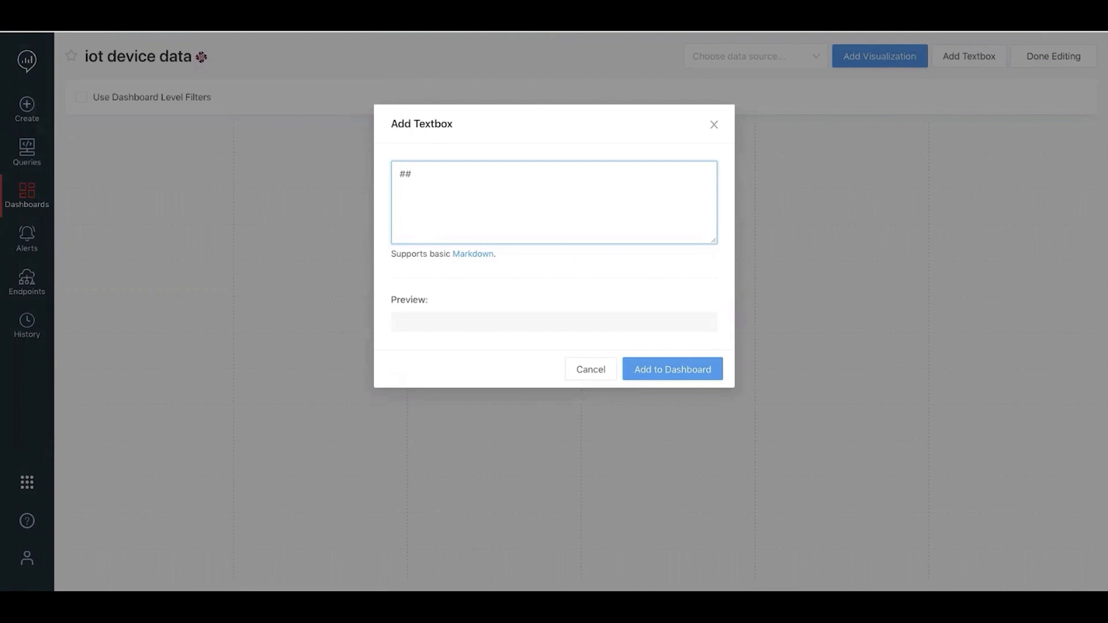
{"action": "type", "text": " IOT "}
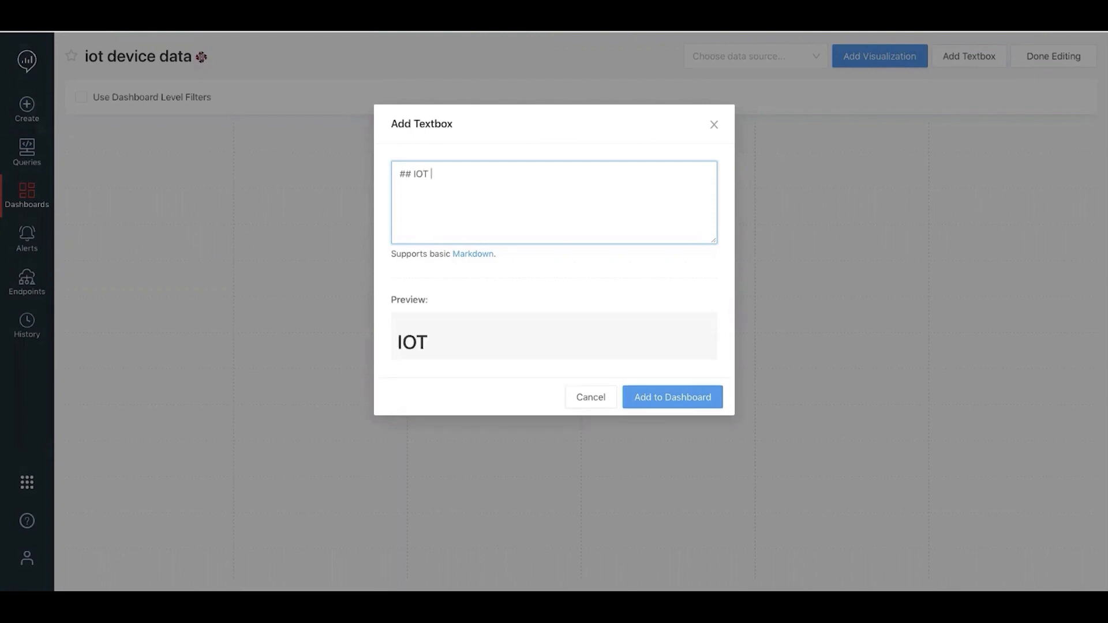
{"action": "type", "text": "DATata World"}
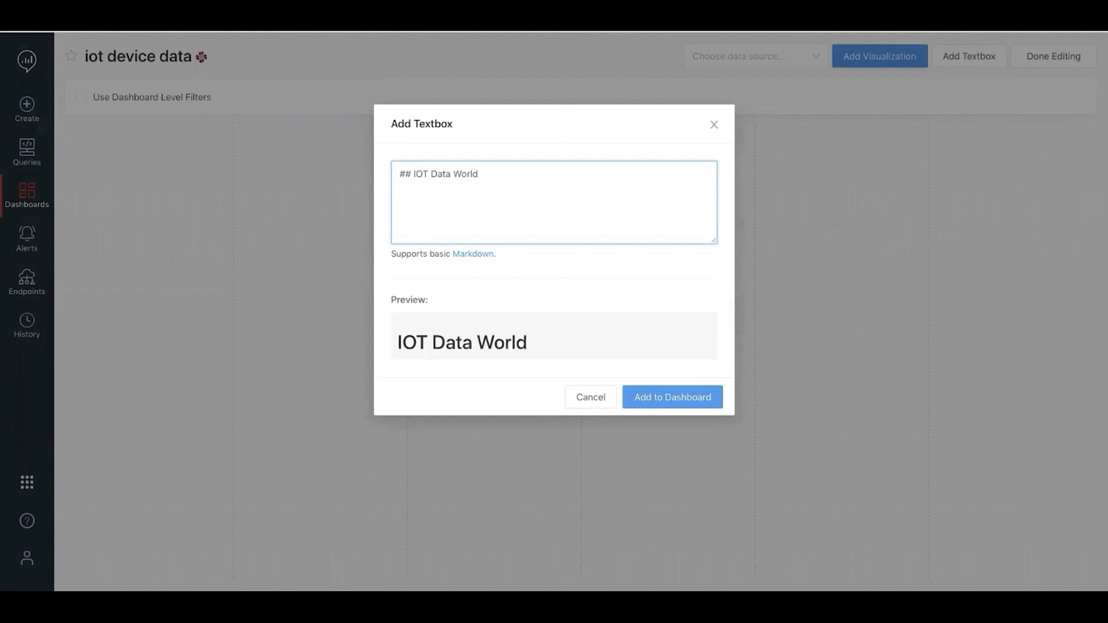
{"action": "type", "text": "wide"}
{"action": "type", "text": " This is "}
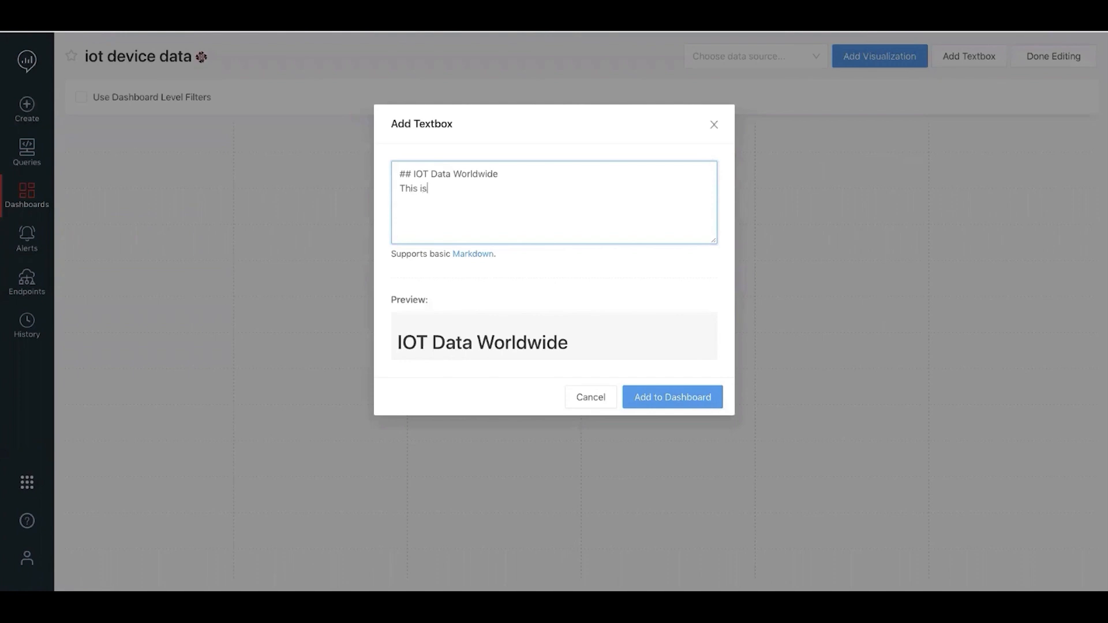
{"action": "type", "text": "a collect"}
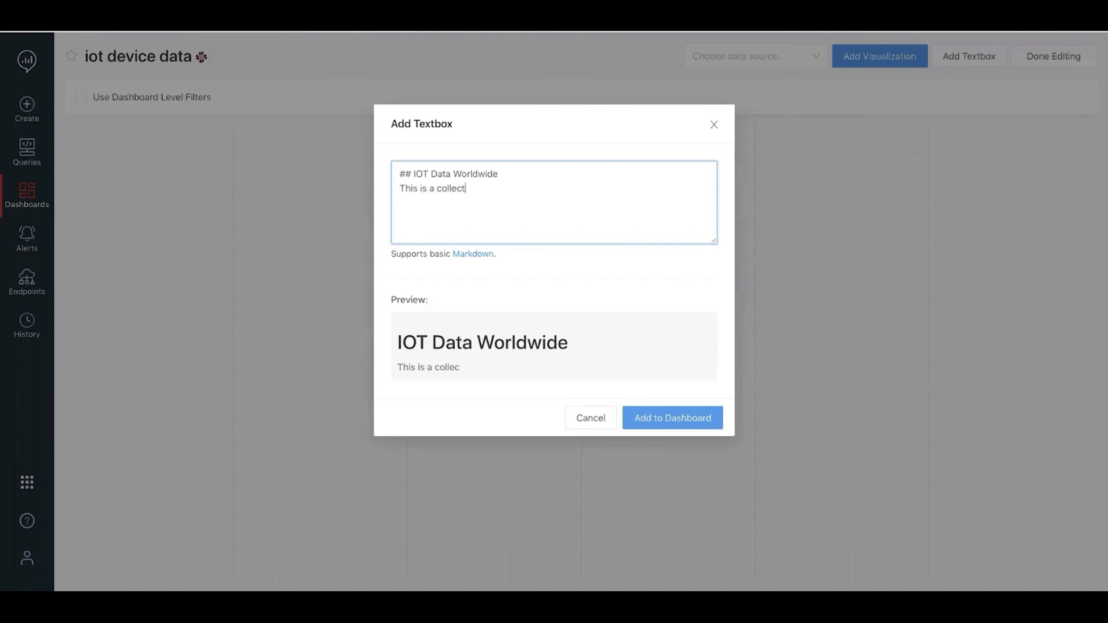
{"action": "type", "text": "ion of information about iot"}
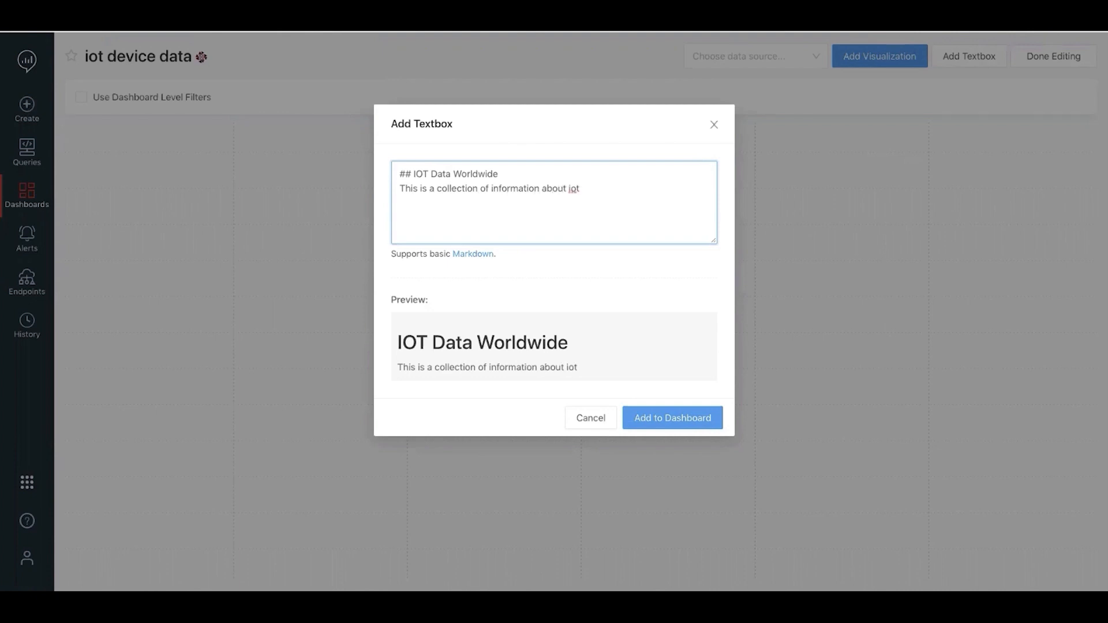
{"action": "key", "text": "BackSpace"}
{"action": "key", "text": "BackSpace"}
{"action": "type", "text": "data center"}
{"action": "left_click", "coordinate": [701, 418]}
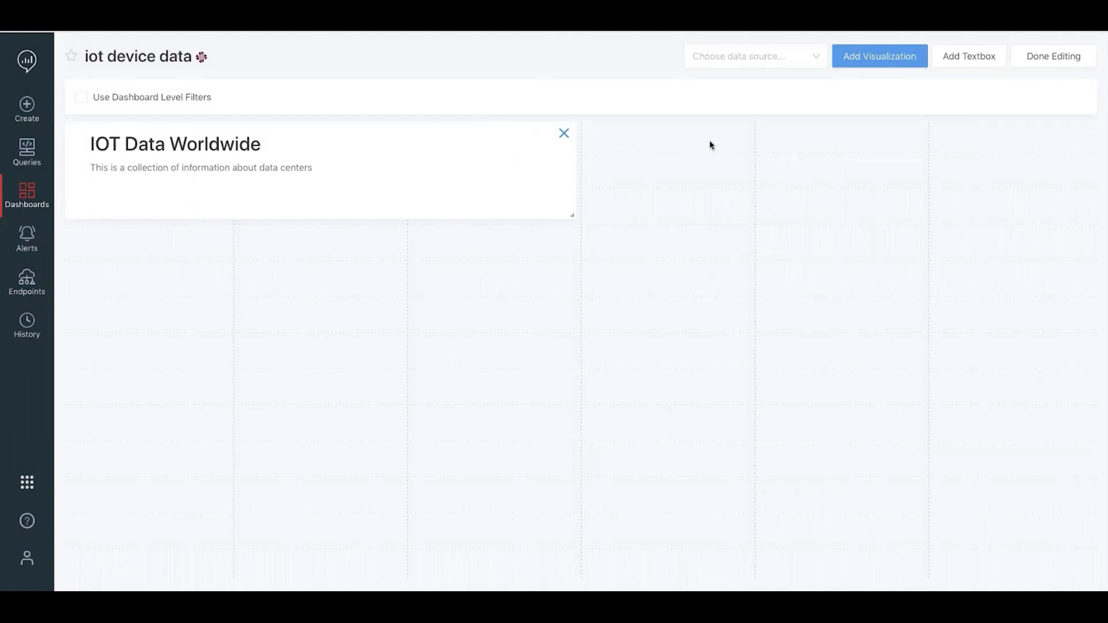
Start adding a visualization widget from the saved queries to the dashboard.
{"action": "left_click", "coordinate": [887, 61]}
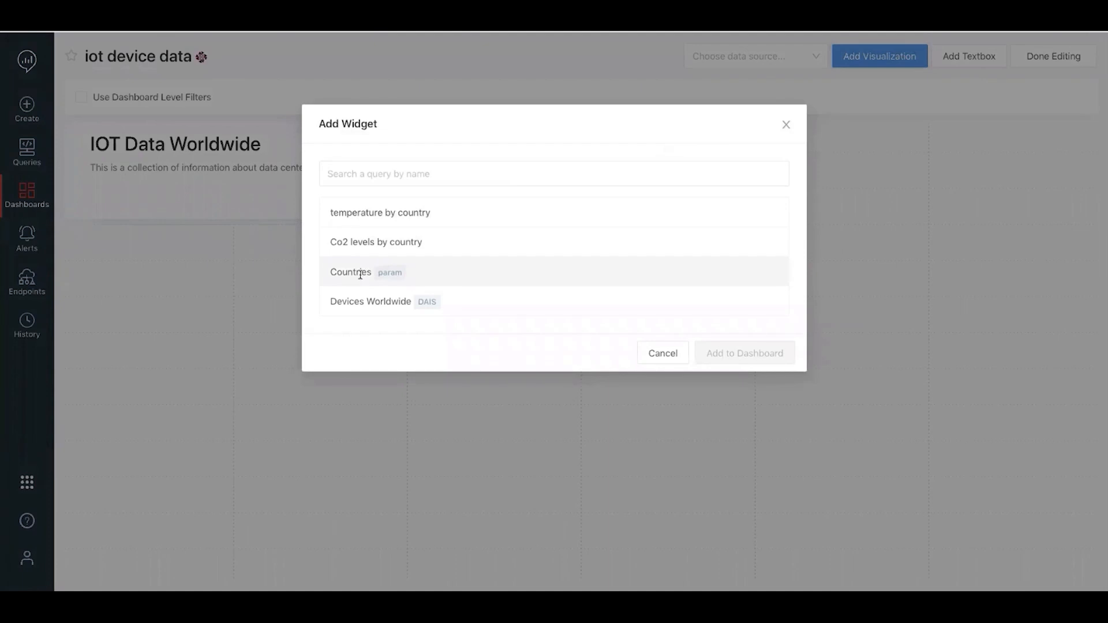
Add the Devices Worldwide choropleth map from the Devices Worldwide query to the dashboard.
{"action": "left_click", "coordinate": [363, 301]}
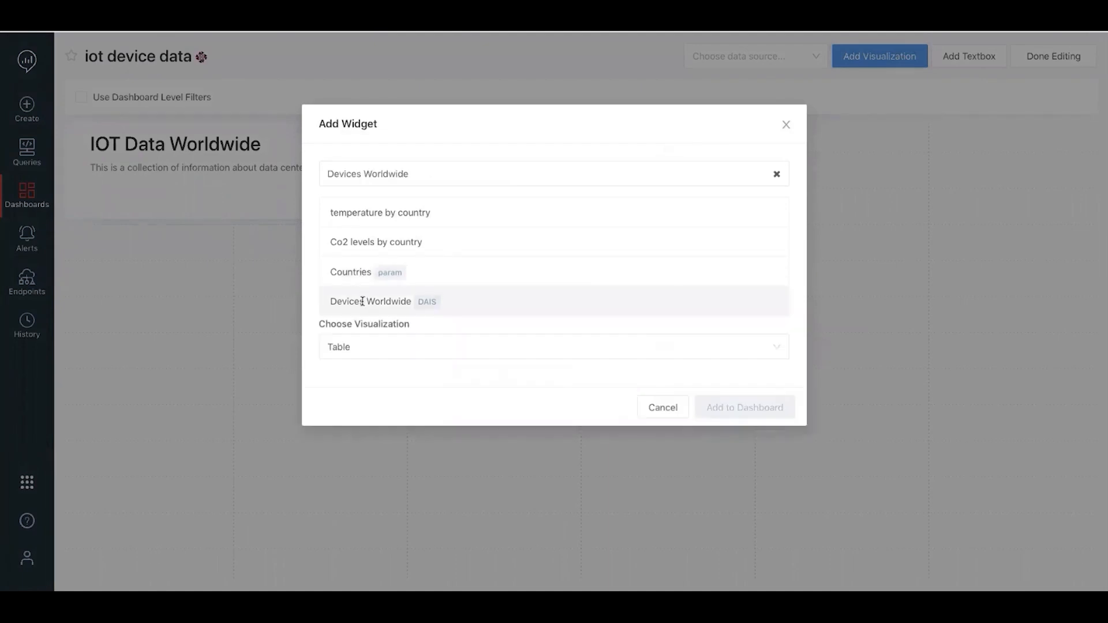
{"action": "left_click", "coordinate": [401, 230]}
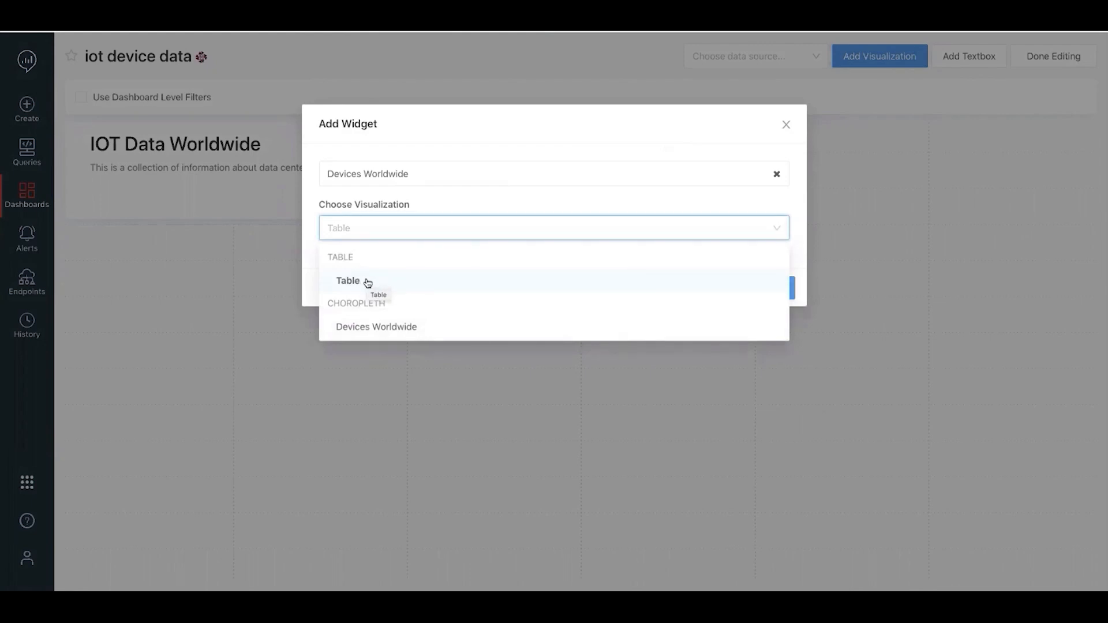
{"action": "left_click", "coordinate": [392, 331]}
{"action": "left_click", "coordinate": [705, 290]}
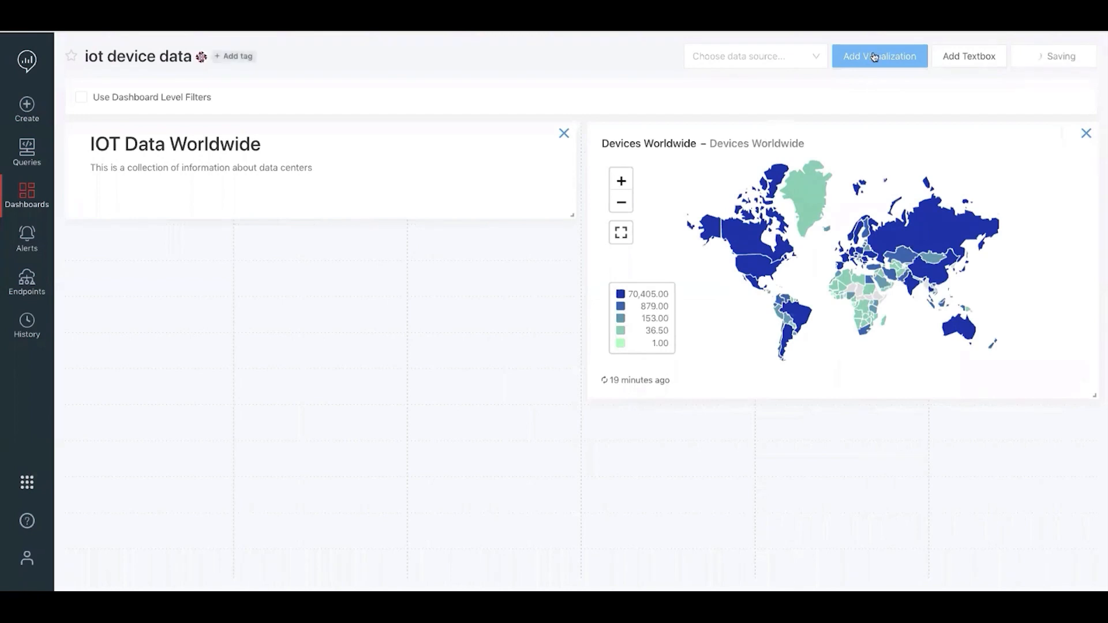
Add the co2 levels chart from the Co2 levels by country query, with Country name as new dashboard parameter country_name.
{"action": "left_click", "coordinate": [881, 56]}
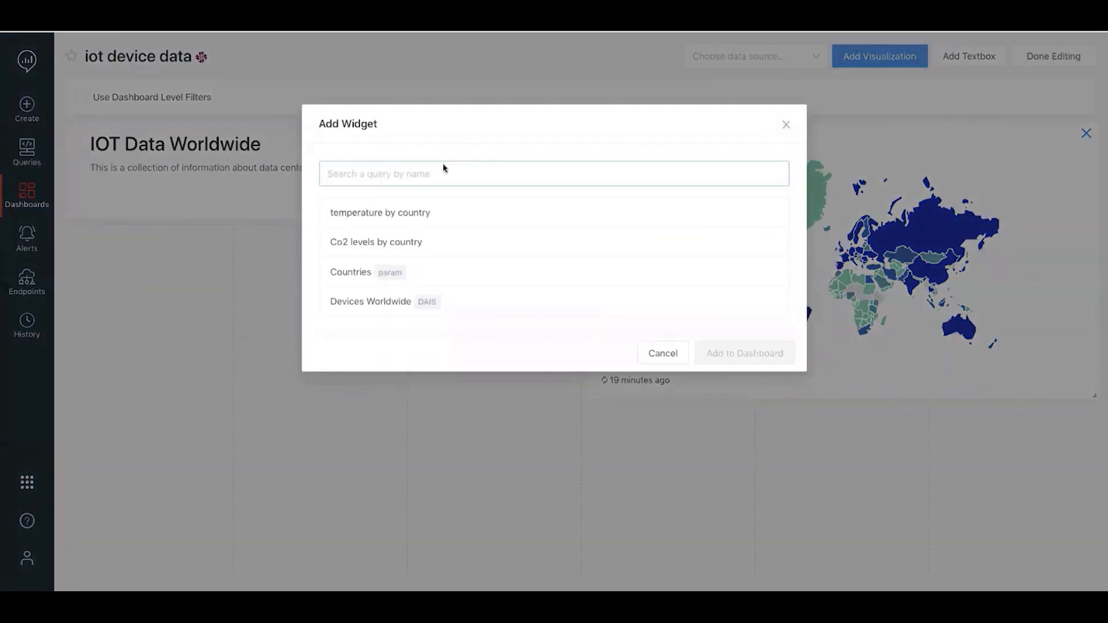
{"action": "left_click", "coordinate": [405, 242]}
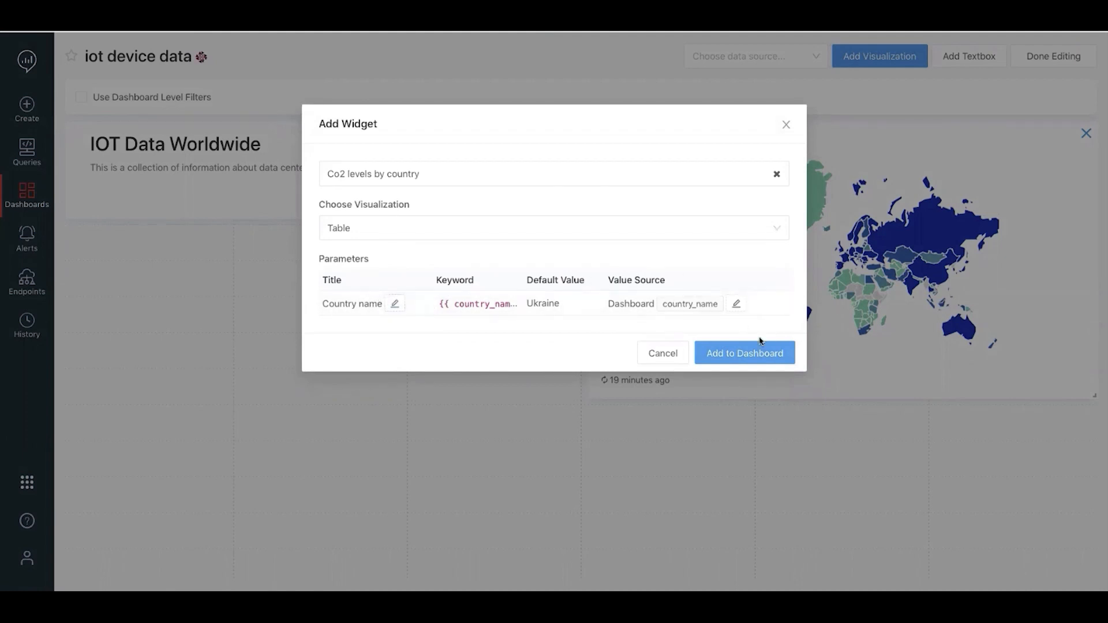
{"action": "left_click", "coordinate": [682, 232]}
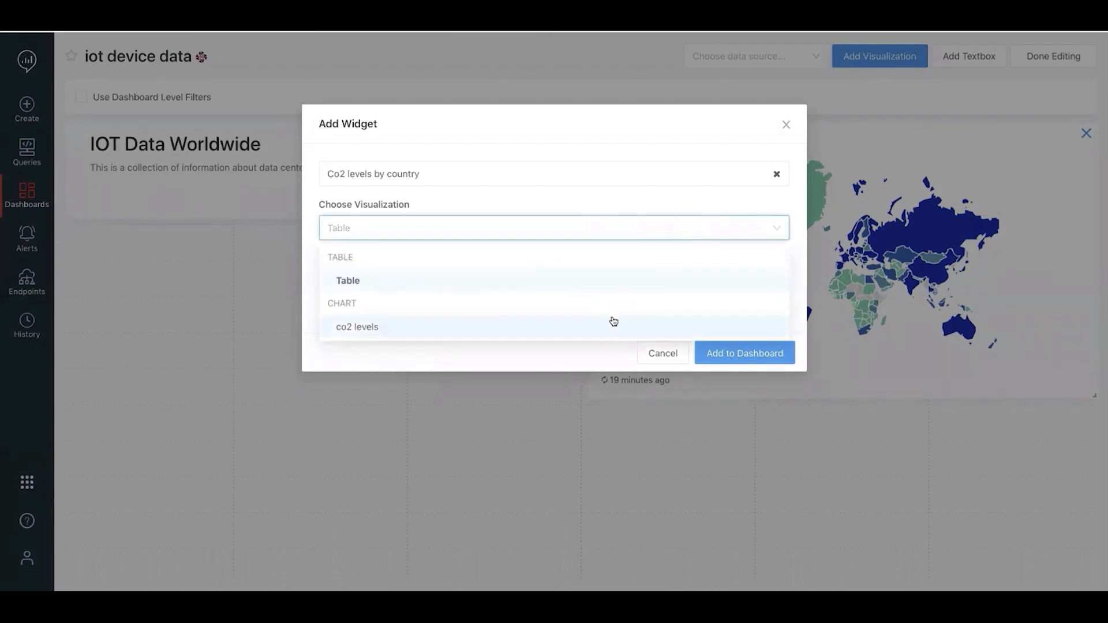
{"action": "left_click", "coordinate": [607, 326]}
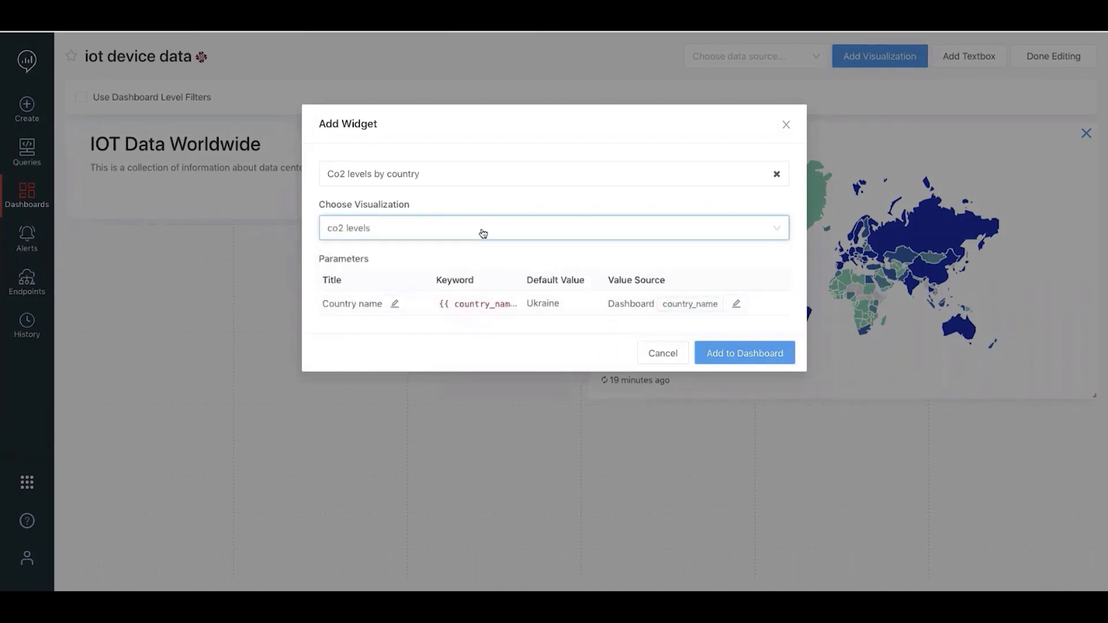
{"action": "left_click", "coordinate": [737, 305]}
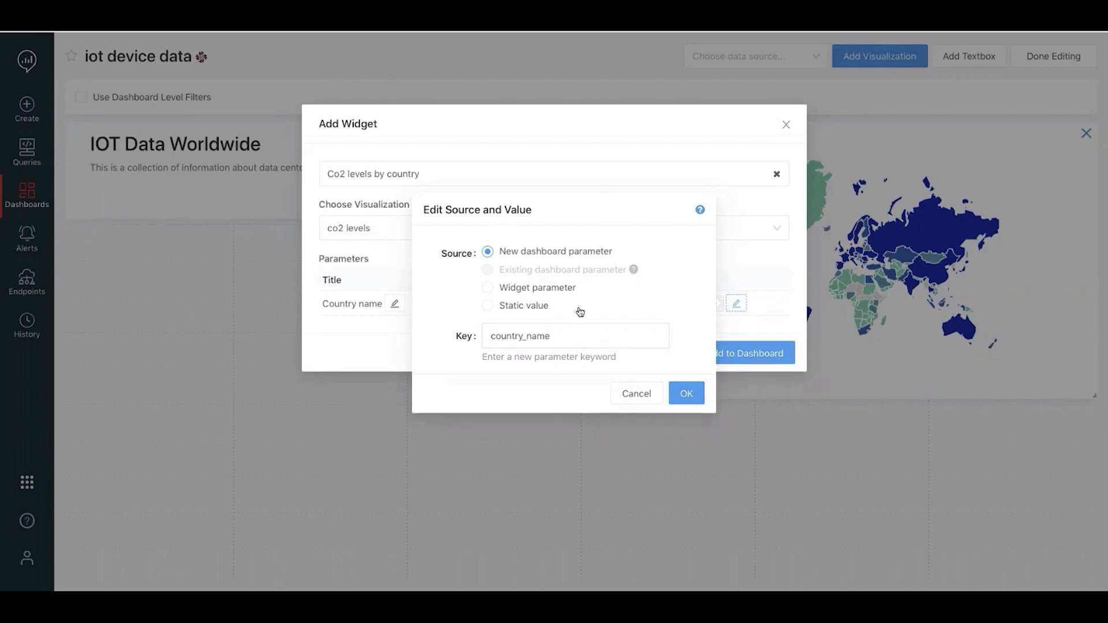
{"action": "left_click", "coordinate": [687, 394]}
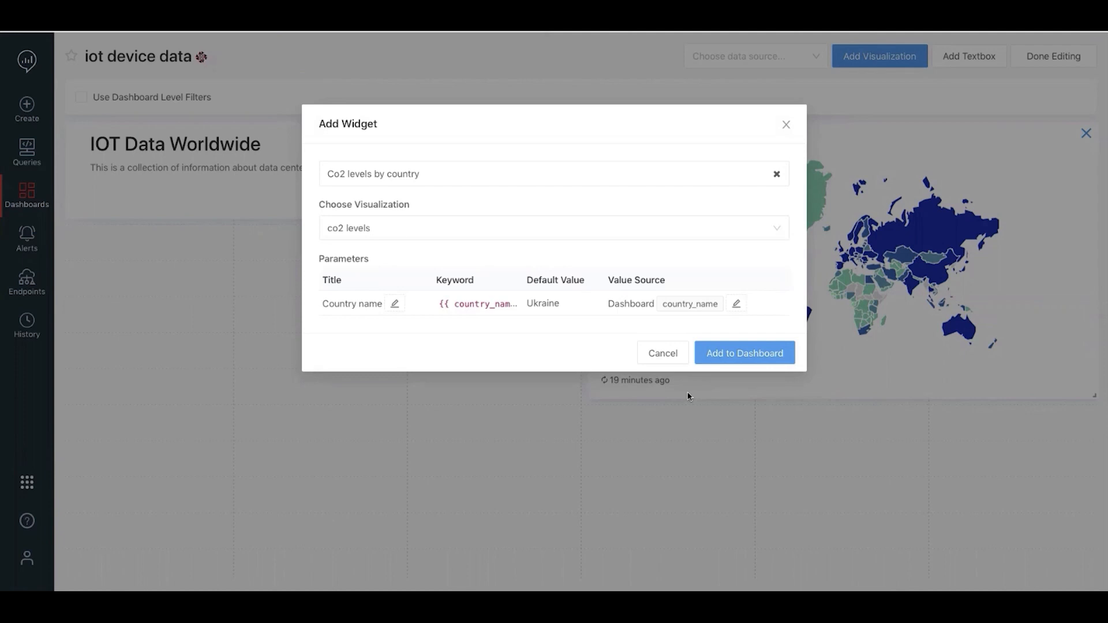
{"action": "left_click", "coordinate": [730, 356]}
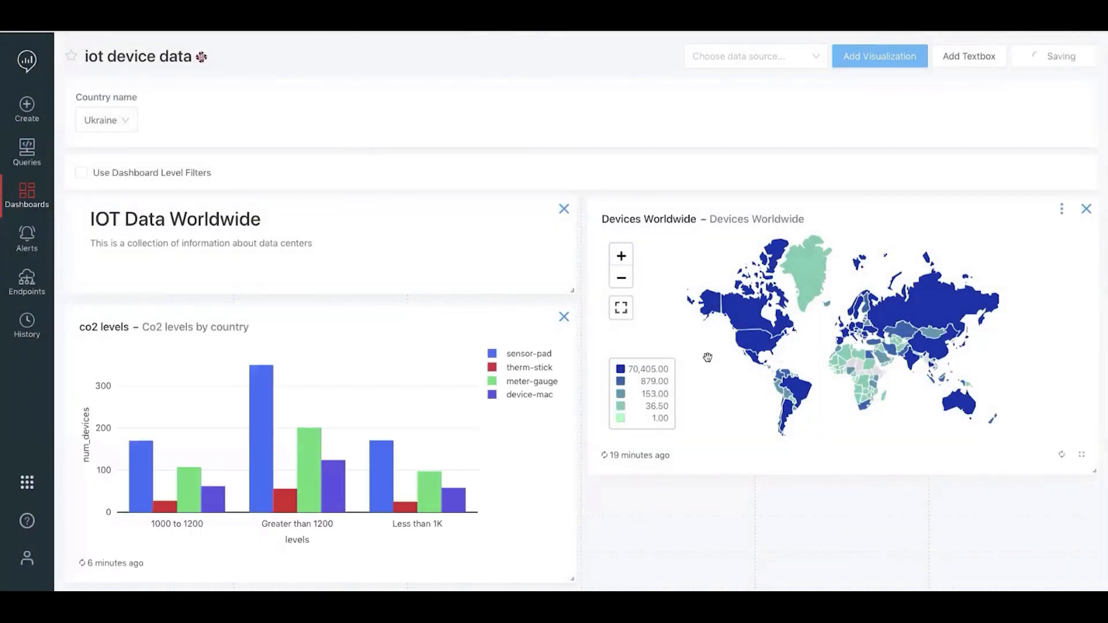
{"action": "left_click", "coordinate": [874, 57]}
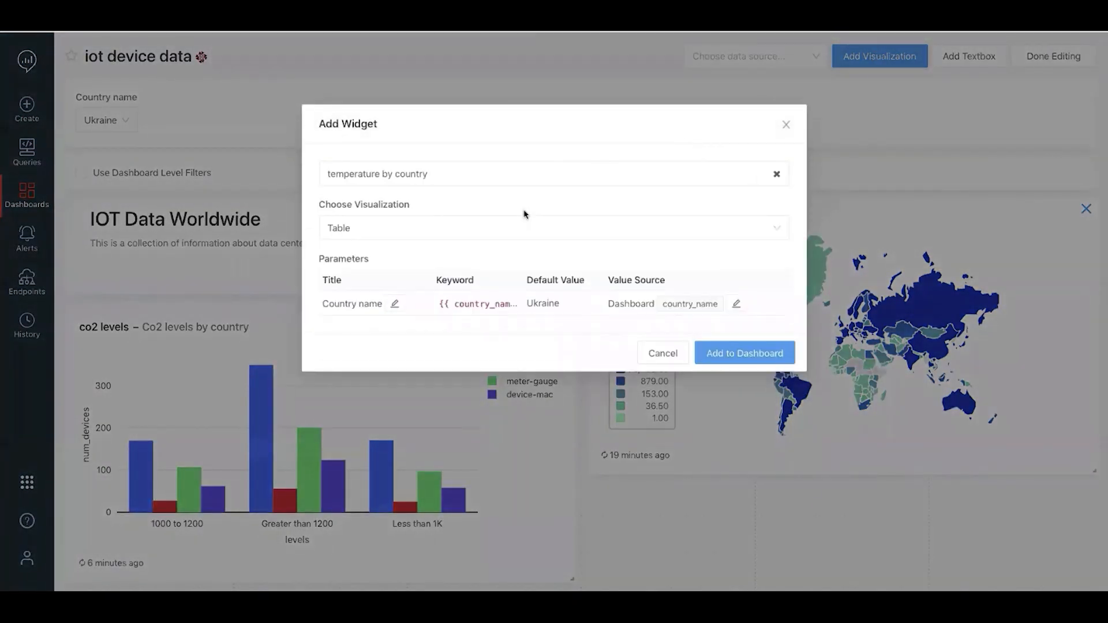
{"action": "left_click", "coordinate": [734, 362]}
{"action": "scroll", "coordinate": [704, 418], "scroll_direction": "down", "scroll_amount": 5}
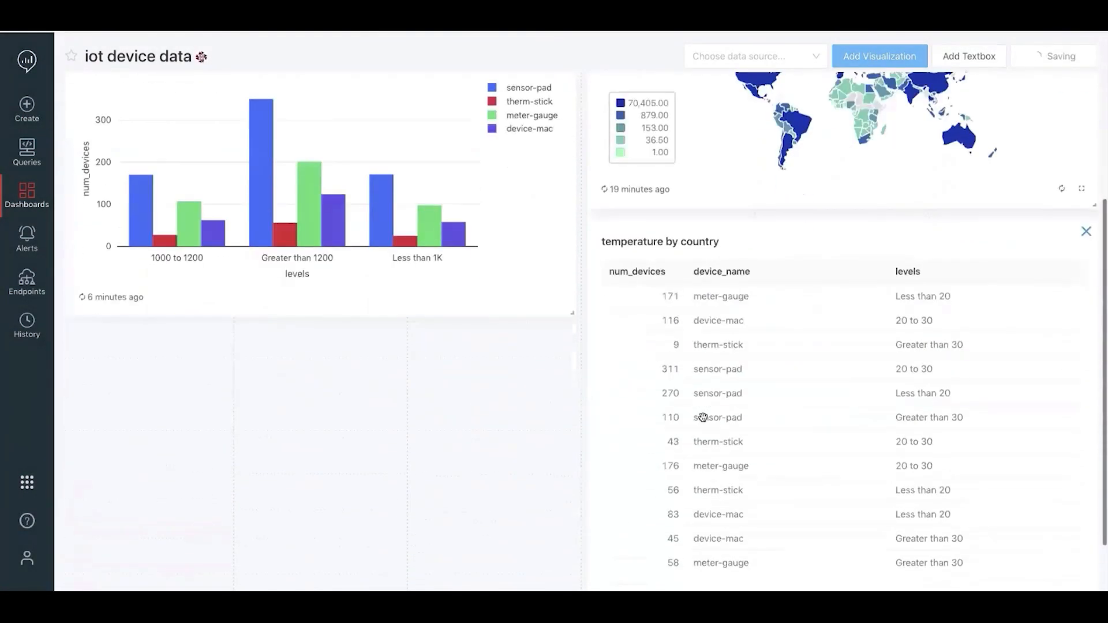
{"action": "scroll", "coordinate": [705, 416], "scroll_direction": "up", "scroll_amount": 3}
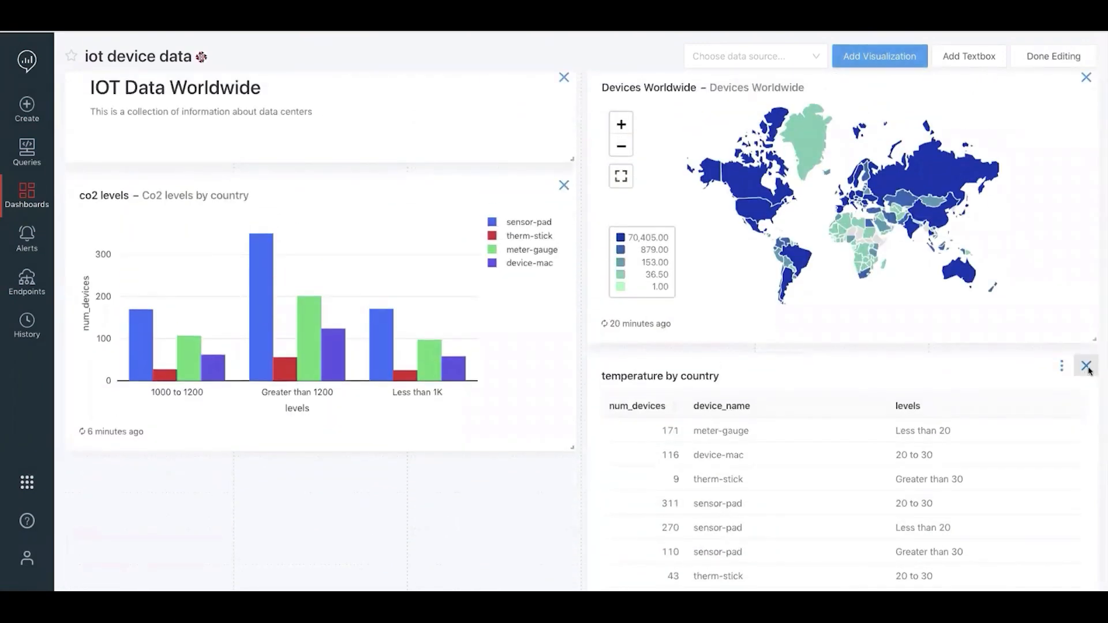
{"action": "left_click", "coordinate": [1085, 365]}
{"action": "left_click", "coordinate": [654, 206]}
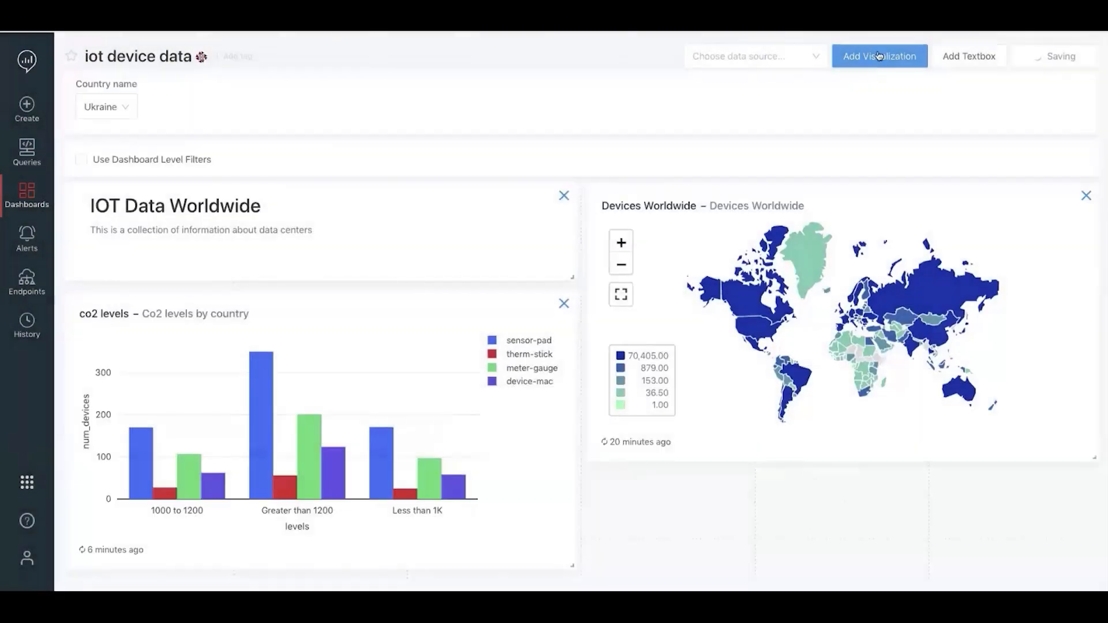
Add the temp levels chart from the temperature by country query to the dashboard.
{"action": "left_click", "coordinate": [879, 56]}
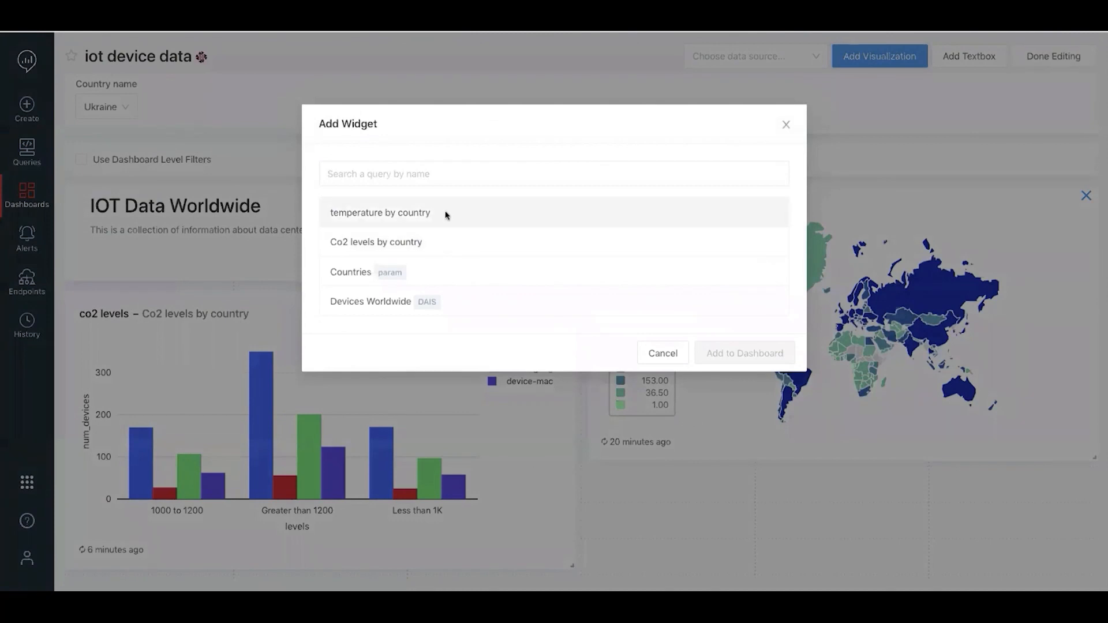
{"action": "left_click", "coordinate": [444, 213]}
{"action": "left_click", "coordinate": [397, 229]}
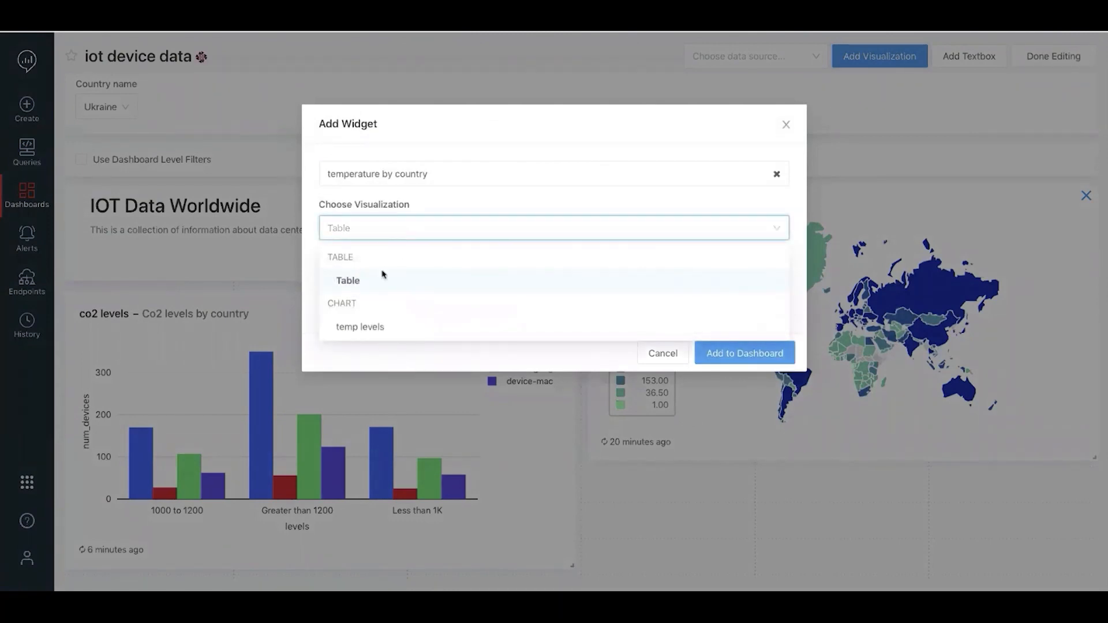
{"action": "left_click", "coordinate": [368, 326]}
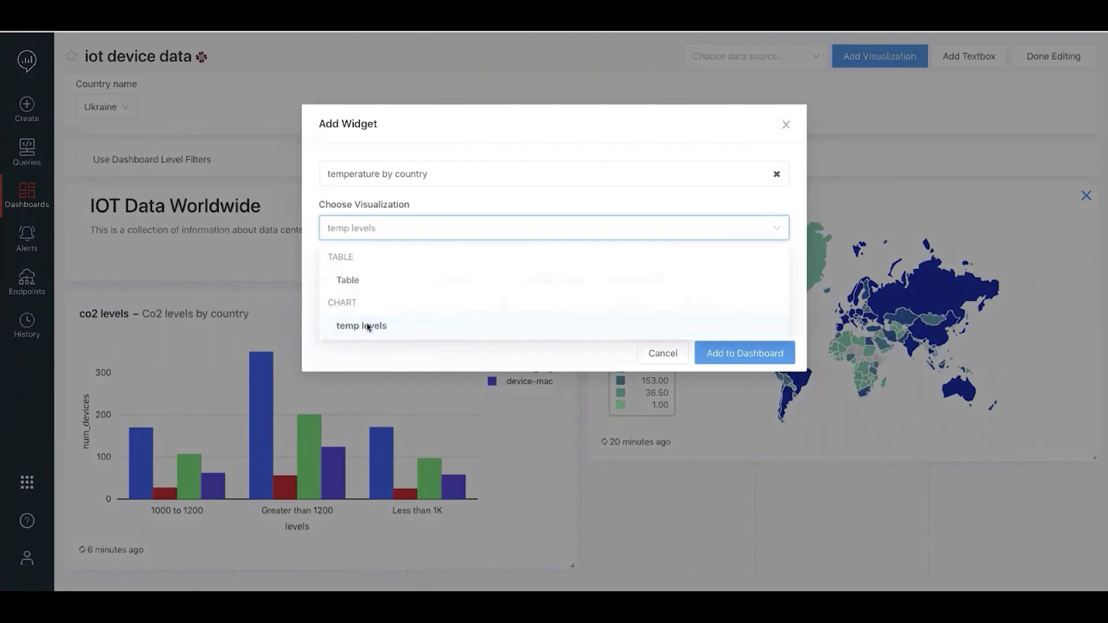
{"action": "left_click", "coordinate": [731, 360]}
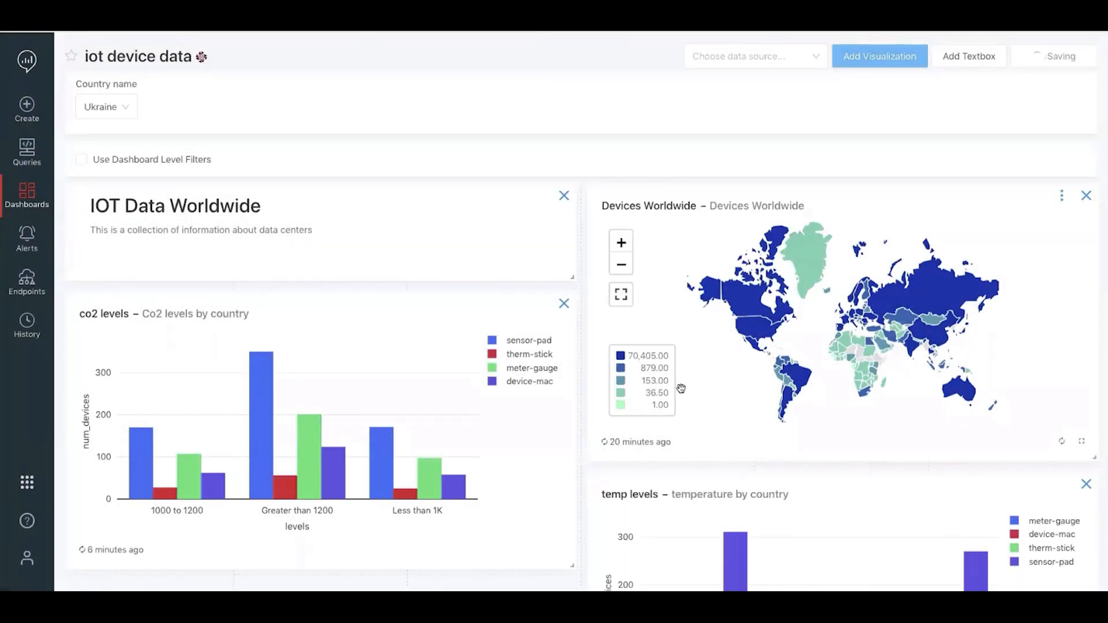
Move the temp levels chart above the Devices Worldwide map, beside the IOT Data Worldwide text box.
{"action": "scroll", "coordinate": [680, 388], "scroll_direction": "down", "scroll_amount": 3}
{"action": "scroll", "coordinate": [630, 374], "scroll_direction": "up", "scroll_amount": 3}
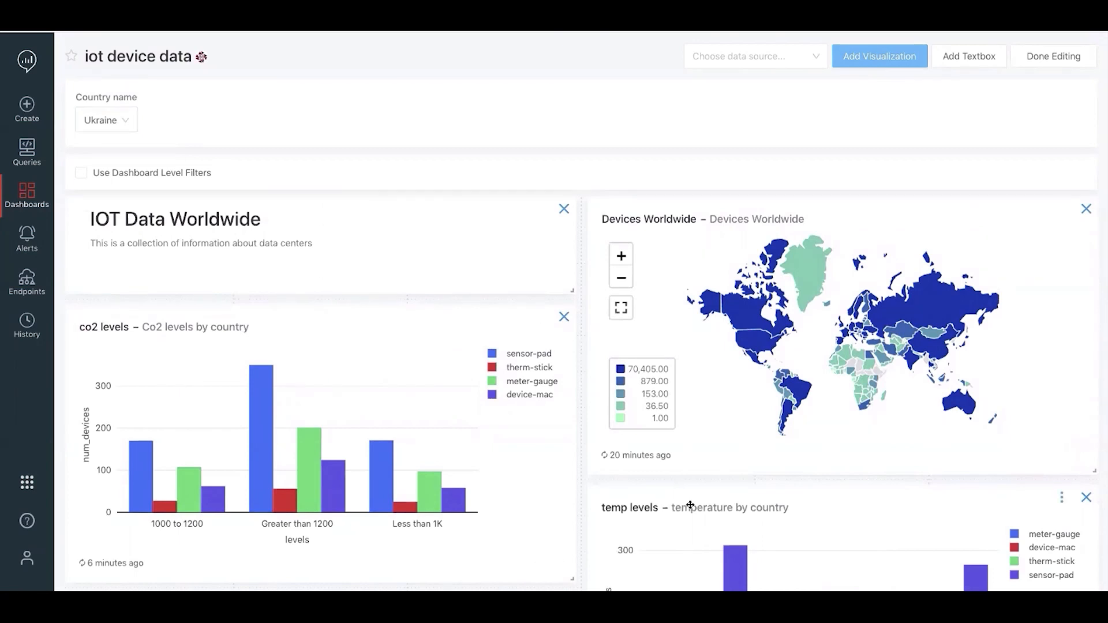
{"action": "left_click_drag", "start_coordinate": [722, 514], "coordinate": [705, 235]}
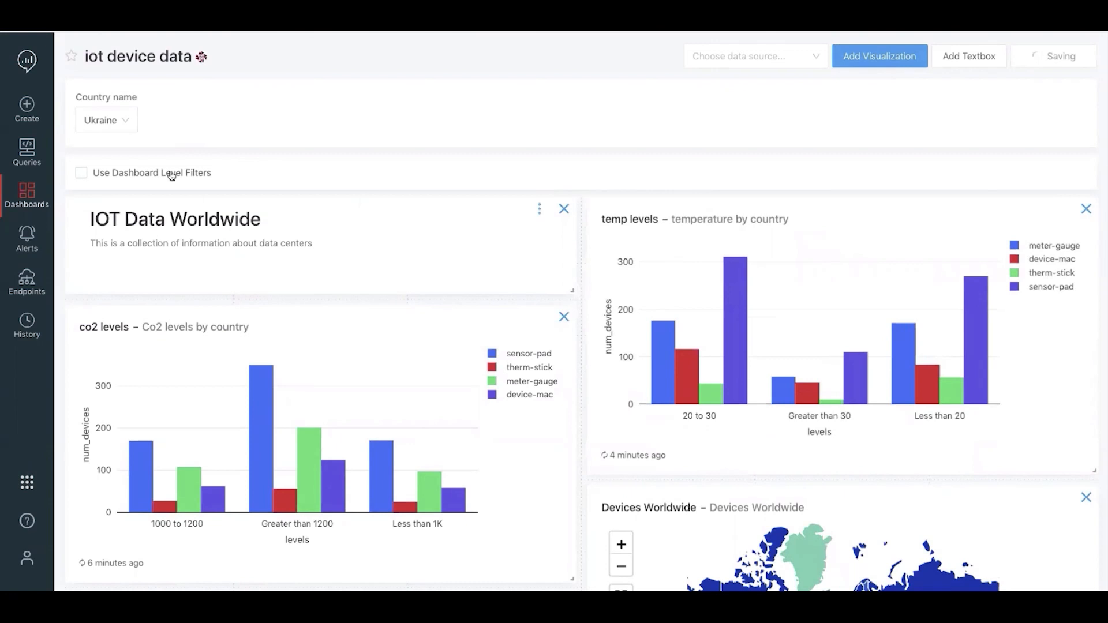
Set the dashboard's Country name parameter to U.S. Virgin Islands and apply the change.
{"action": "left_click", "coordinate": [127, 119]}
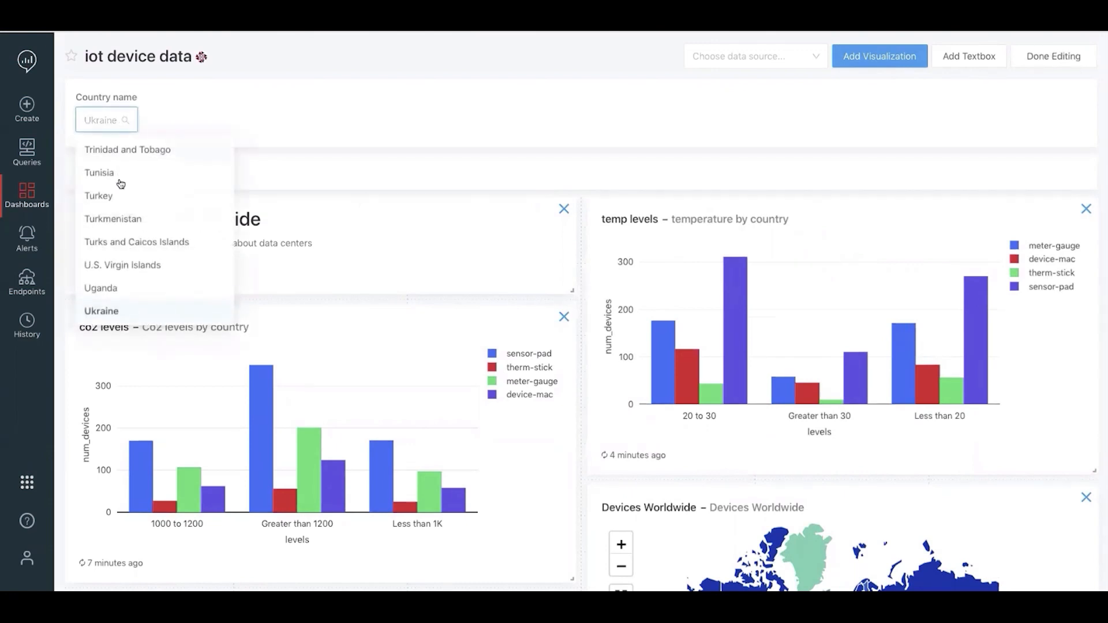
{"action": "left_click", "coordinate": [126, 263]}
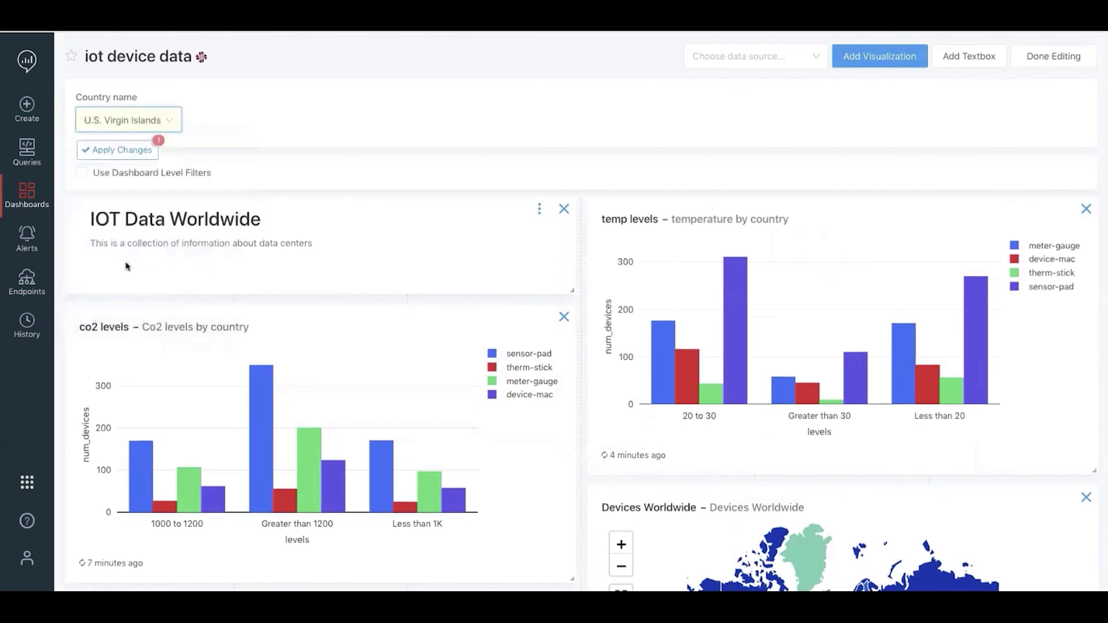
{"action": "left_click", "coordinate": [114, 147]}
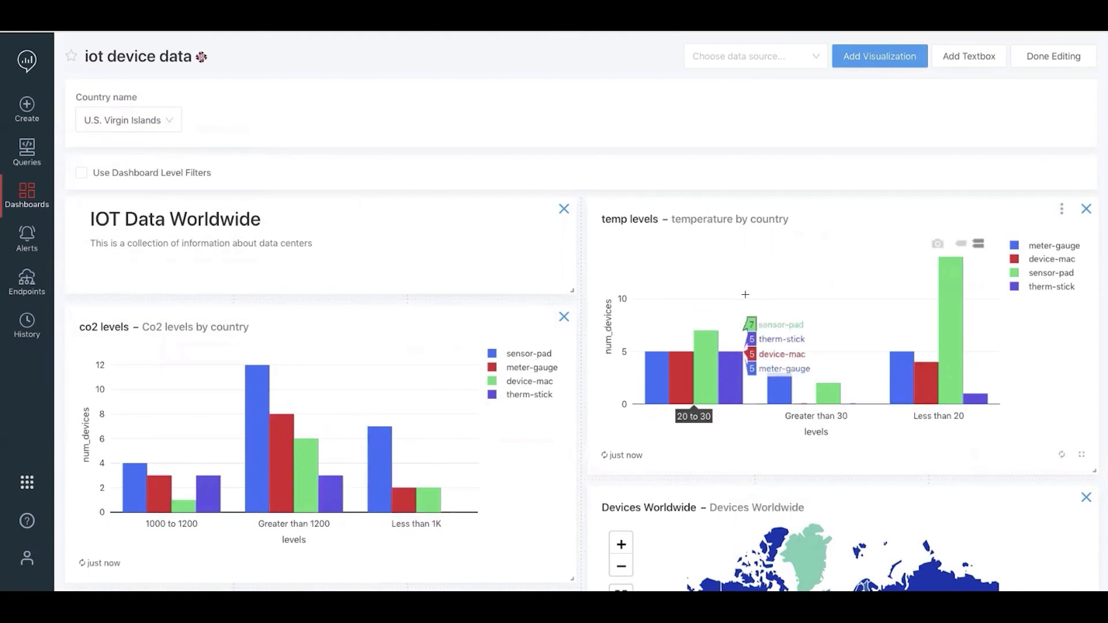
Look over the charts and the map, and finish editing the dashboard.
{"action": "scroll", "coordinate": [558, 447], "scroll_direction": "down", "scroll_amount": 1}
{"action": "scroll", "coordinate": [559, 446], "scroll_direction": "up", "scroll_amount": 1}
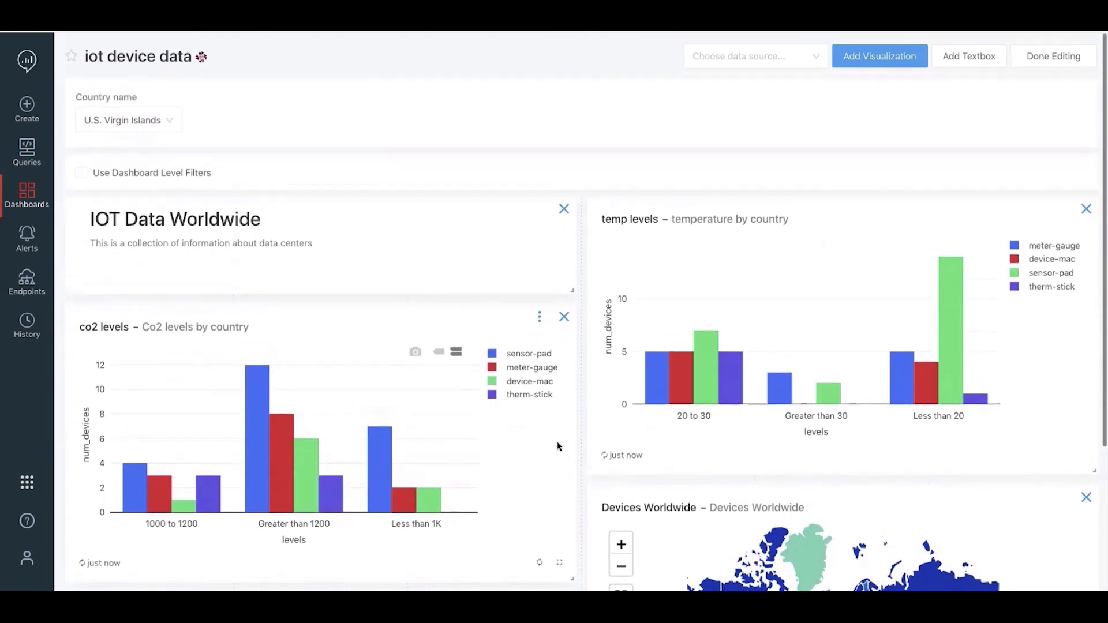
{"action": "scroll", "coordinate": [556, 440], "scroll_direction": "down", "scroll_amount": 2}
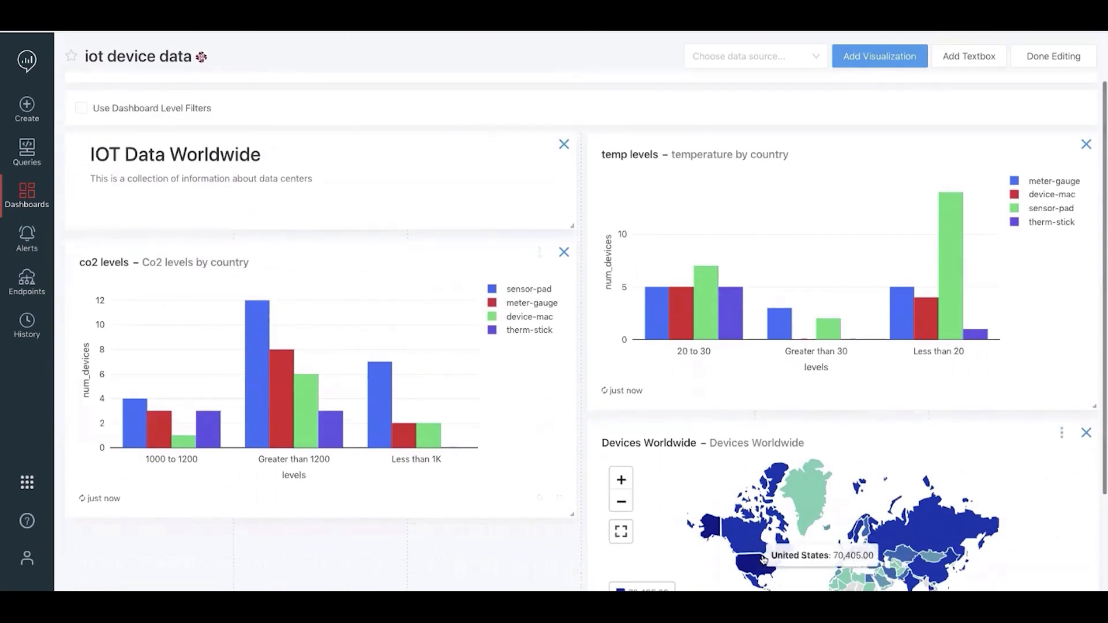
{"action": "scroll", "coordinate": [760, 554], "scroll_direction": "down", "scroll_amount": 4}
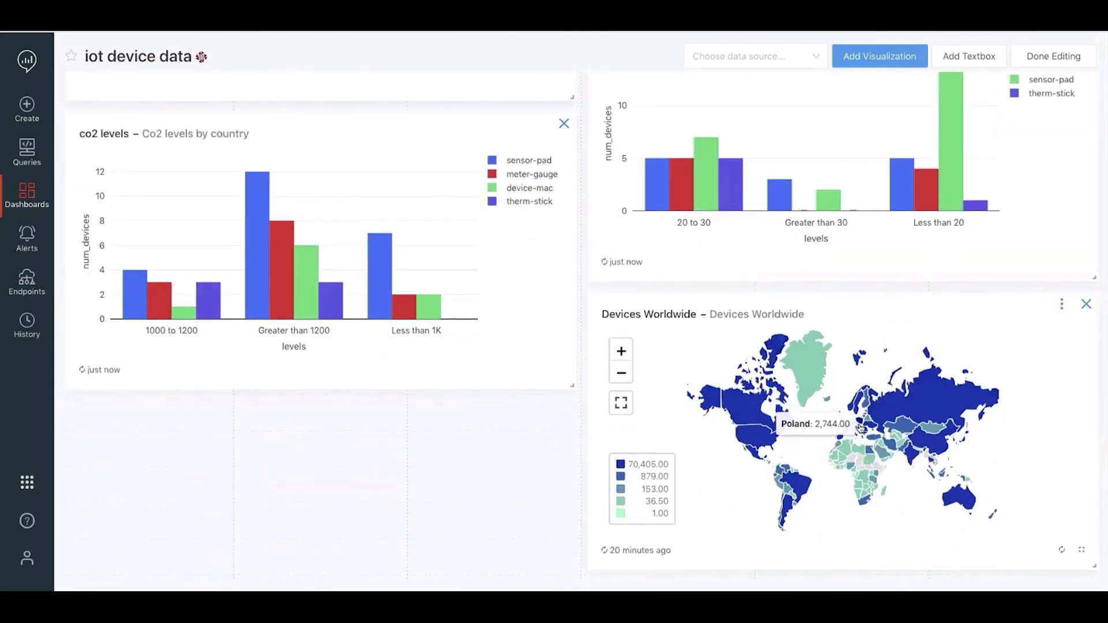
{"action": "scroll", "coordinate": [888, 388], "scroll_direction": "up", "scroll_amount": 4}
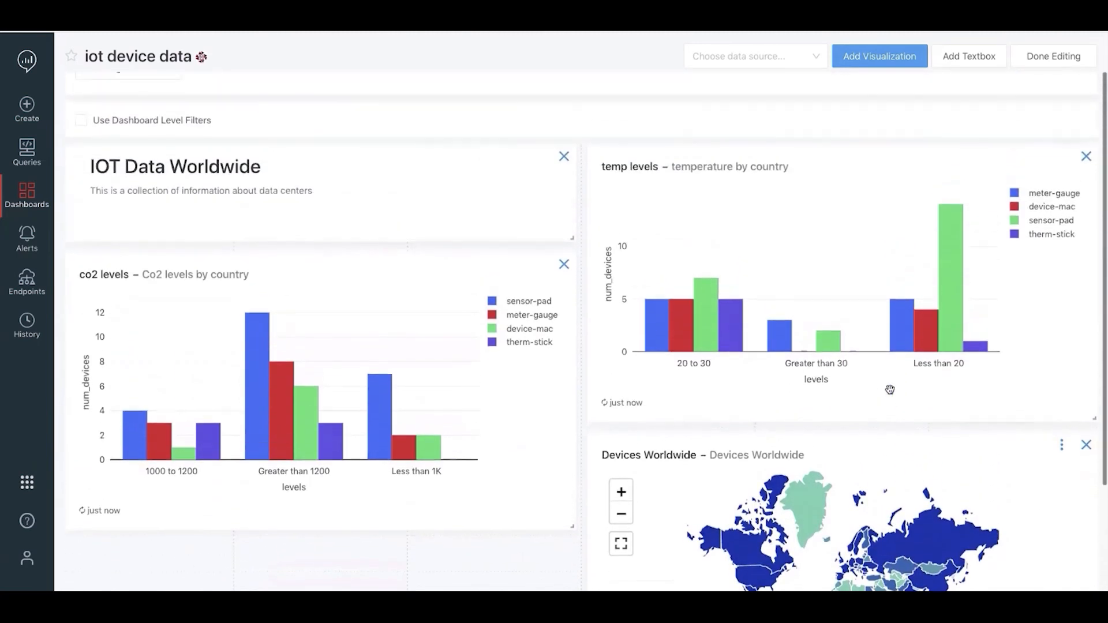
{"action": "scroll", "coordinate": [786, 348], "scroll_direction": "up", "scroll_amount": 1}
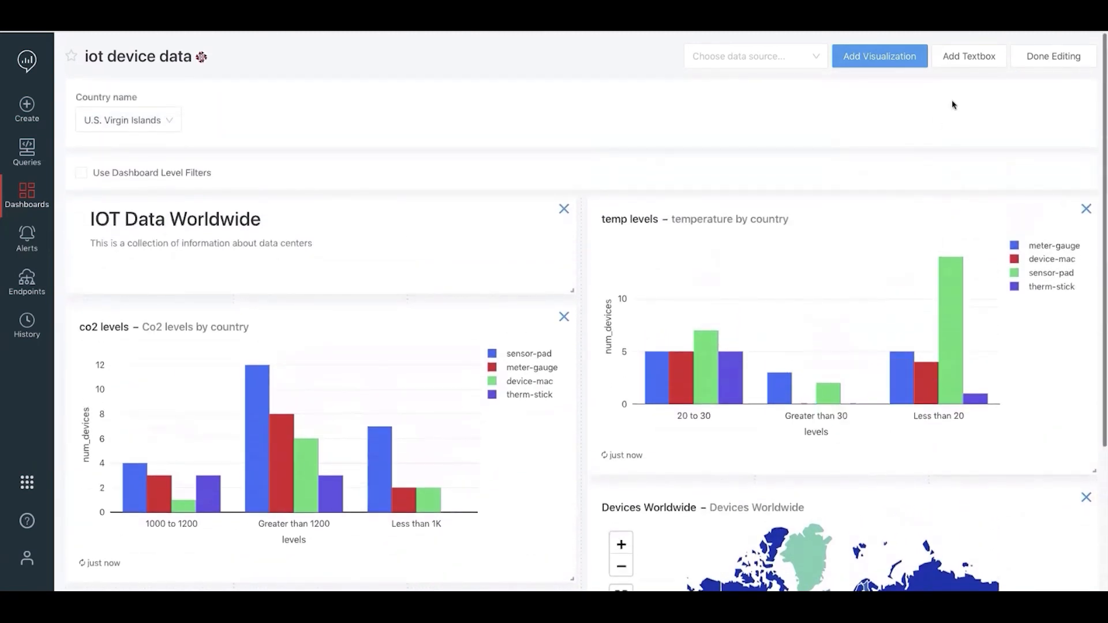
{"action": "left_click", "coordinate": [1035, 60]}
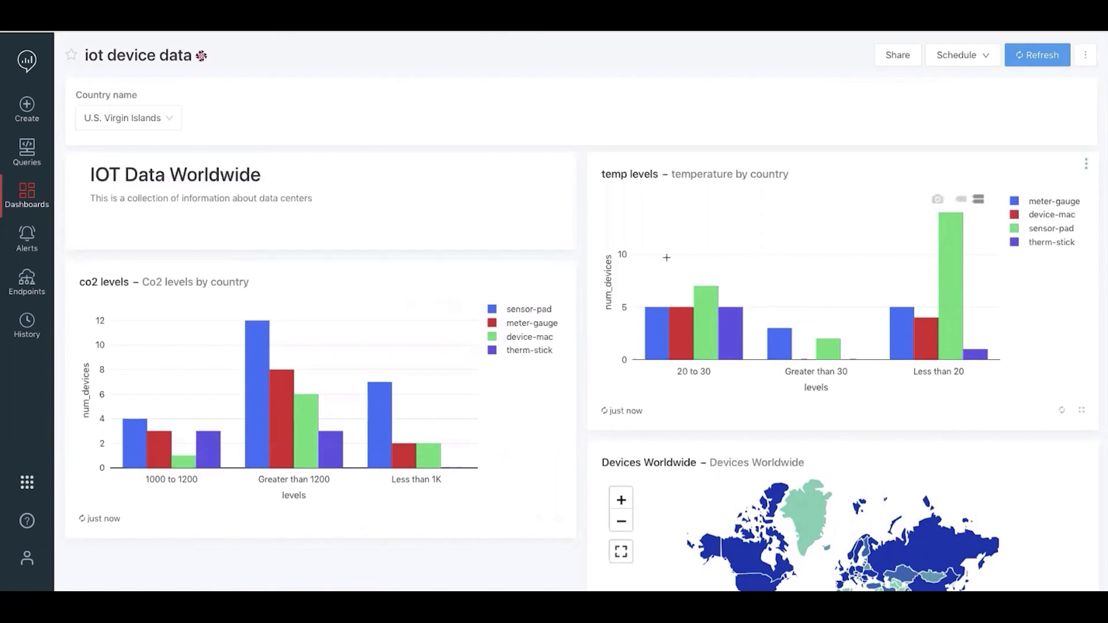
Check which groups and users the dashboard can be shared with, and close the permissions without adding anyone.
{"action": "left_click", "coordinate": [892, 55]}
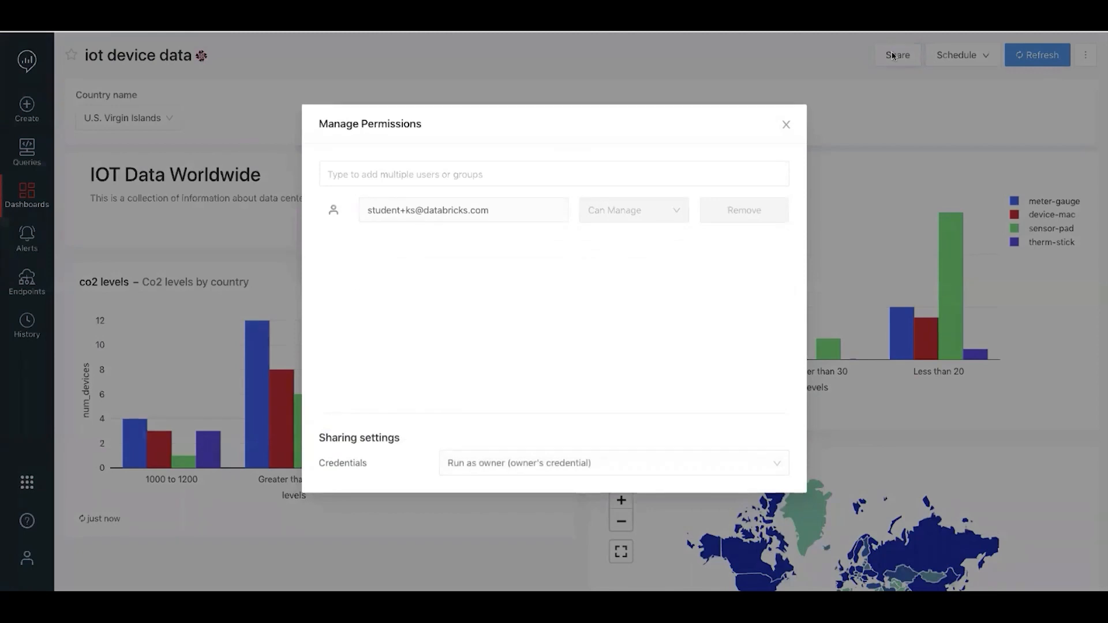
{"action": "left_click", "coordinate": [506, 208]}
{"action": "left_click", "coordinate": [501, 173]}
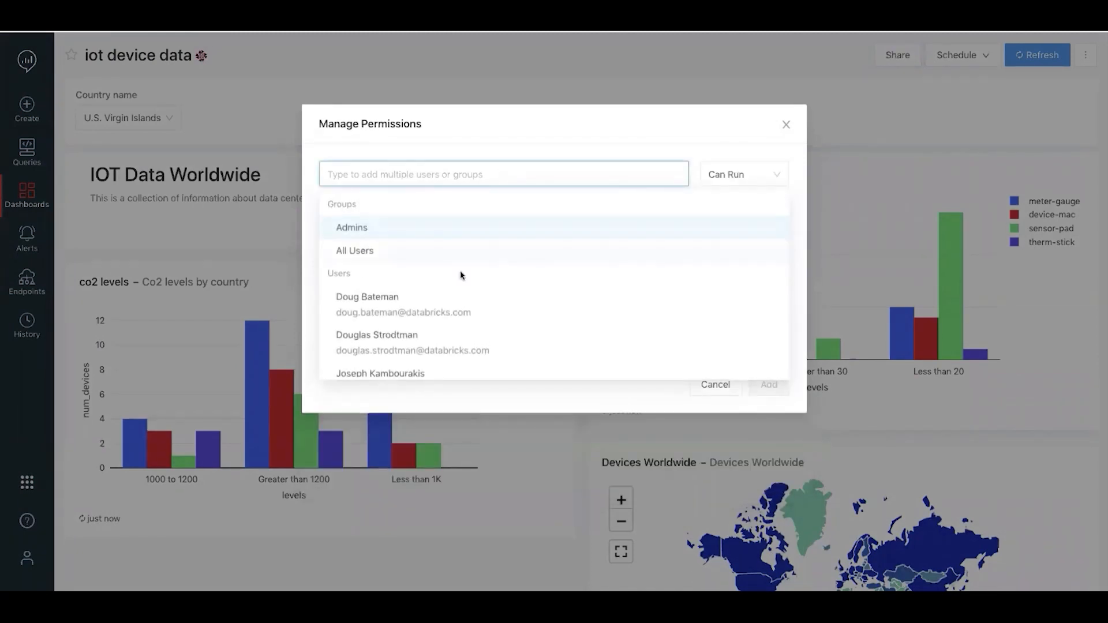
{"action": "scroll", "coordinate": [460, 288], "scroll_direction": "down", "scroll_amount": 5}
{"action": "scroll", "coordinate": [460, 303], "scroll_direction": "up", "scroll_amount": 5}
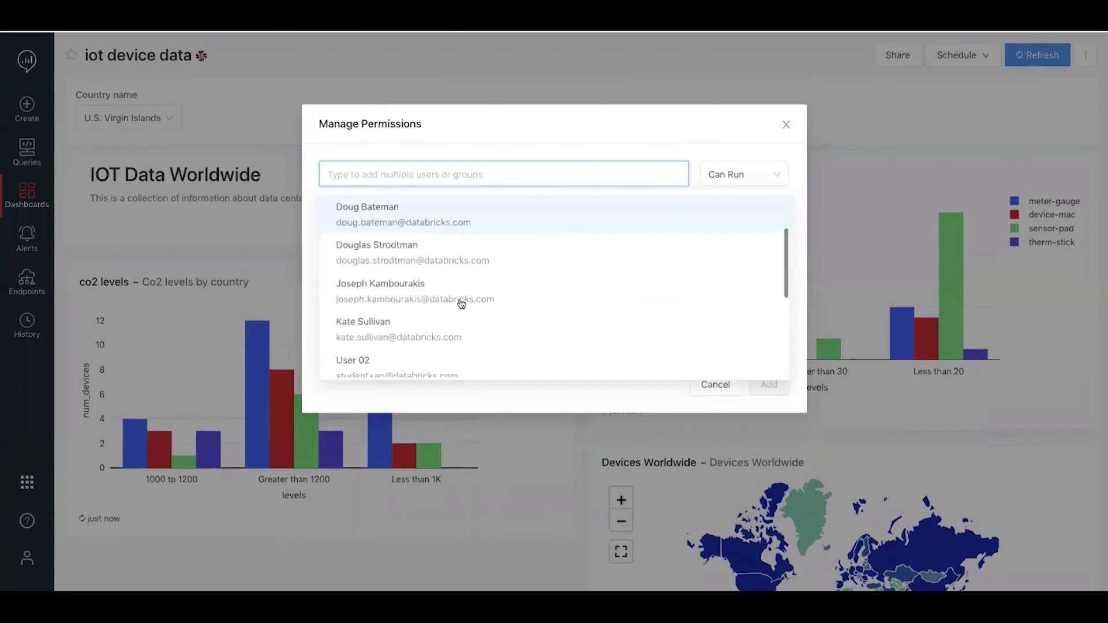
{"action": "left_click", "coordinate": [786, 125]}
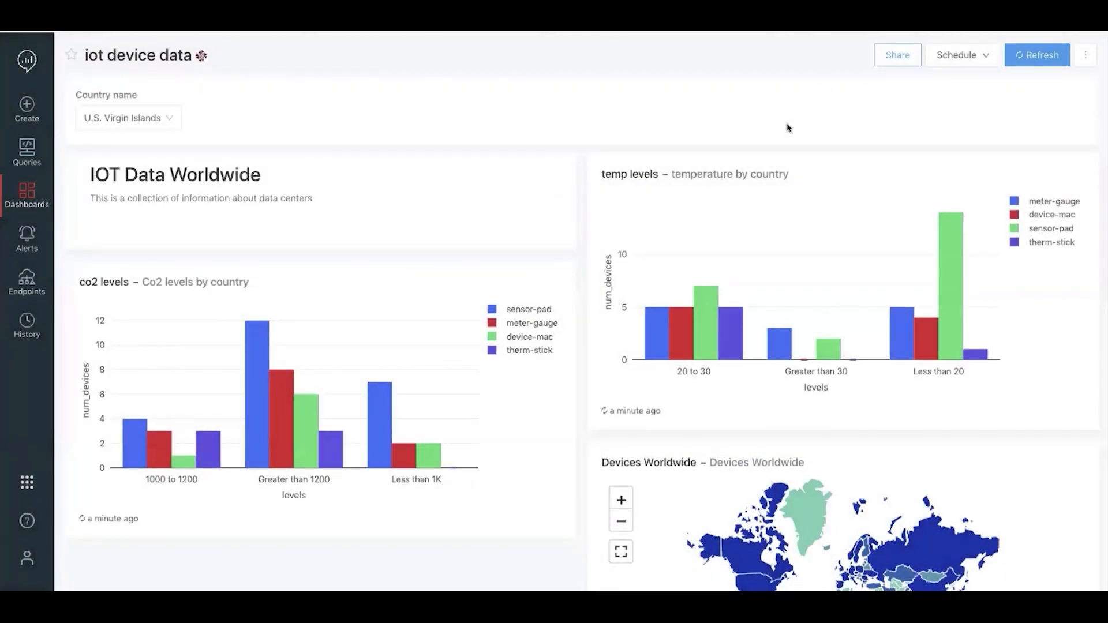
Check which refresh intervals can be scheduled for the dashboard, without choosing one.
{"action": "left_click", "coordinate": [946, 60]}
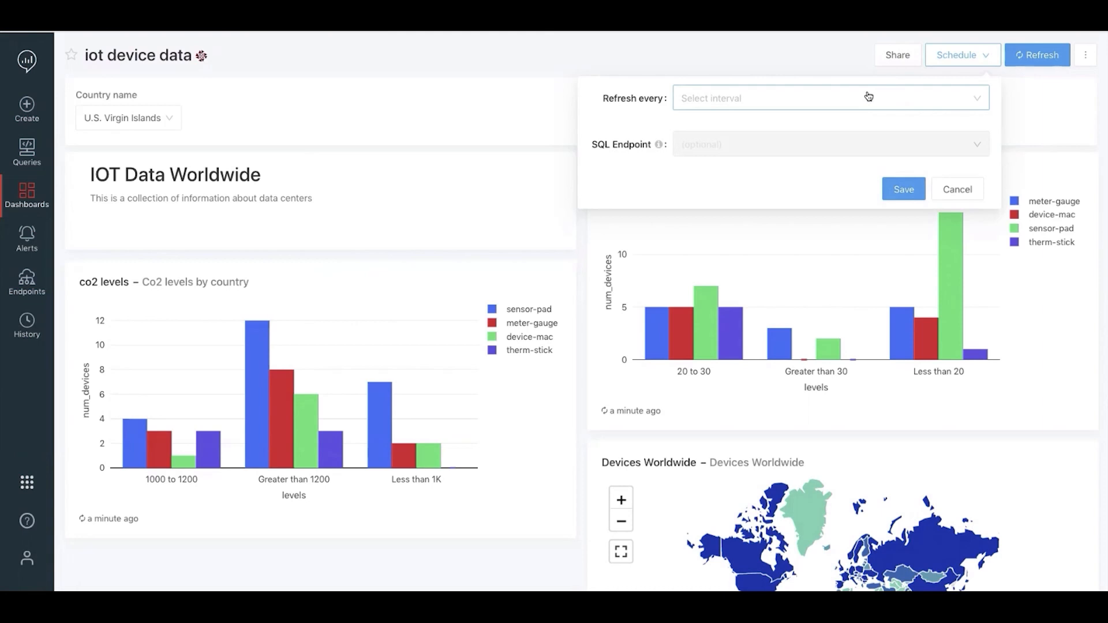
{"action": "left_click", "coordinate": [868, 96]}
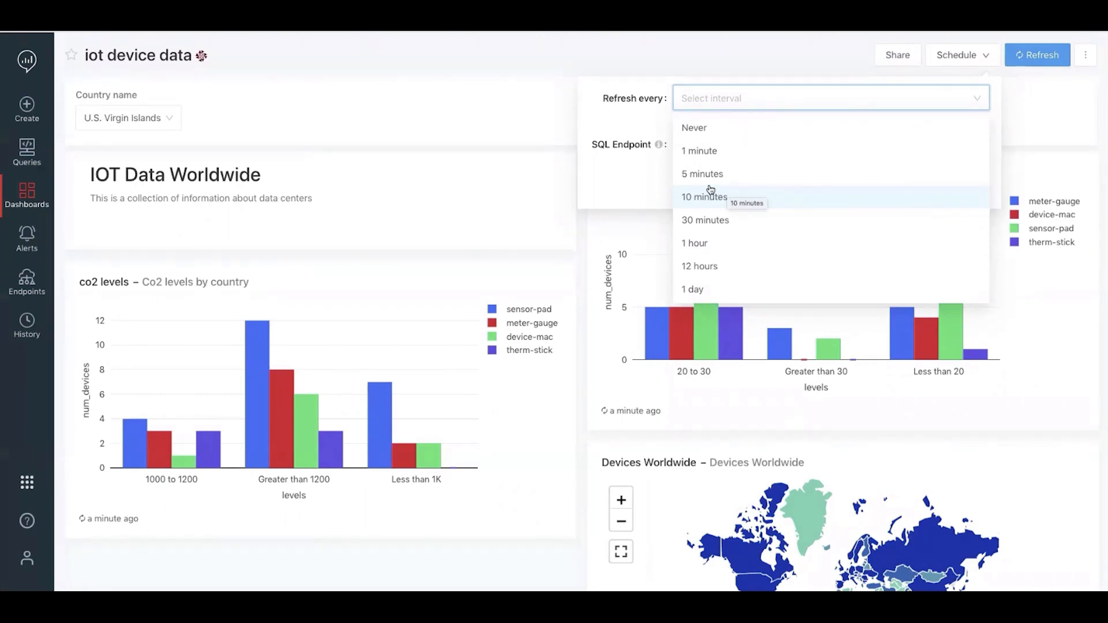
{"action": "left_click", "coordinate": [648, 193]}
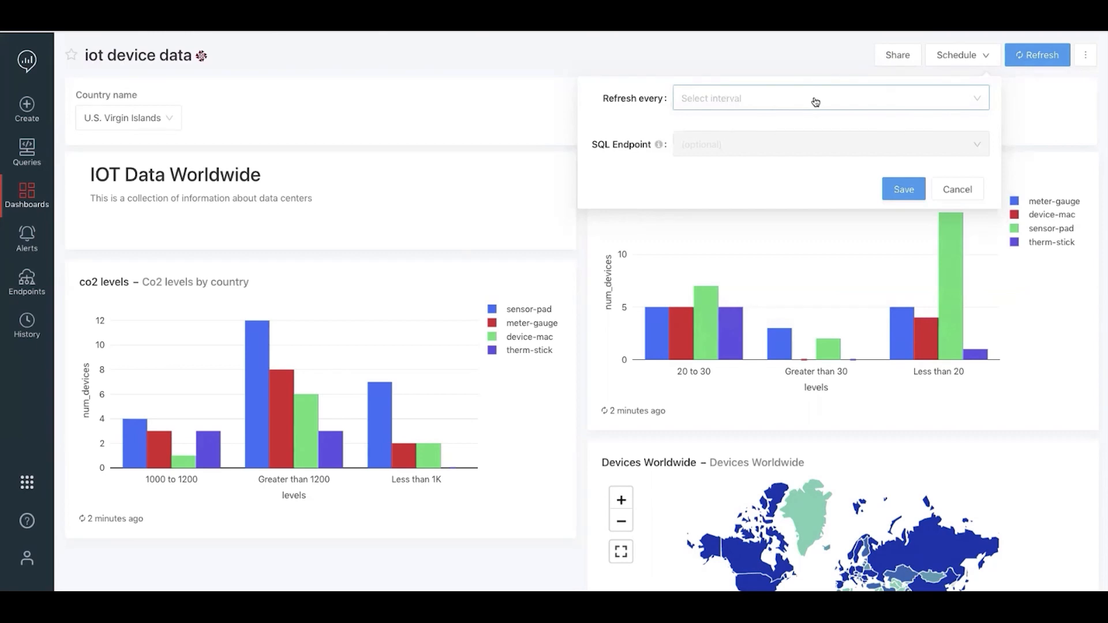
Start a new alert that monitors the temperature by country query.
{"action": "left_click", "coordinate": [27, 242]}
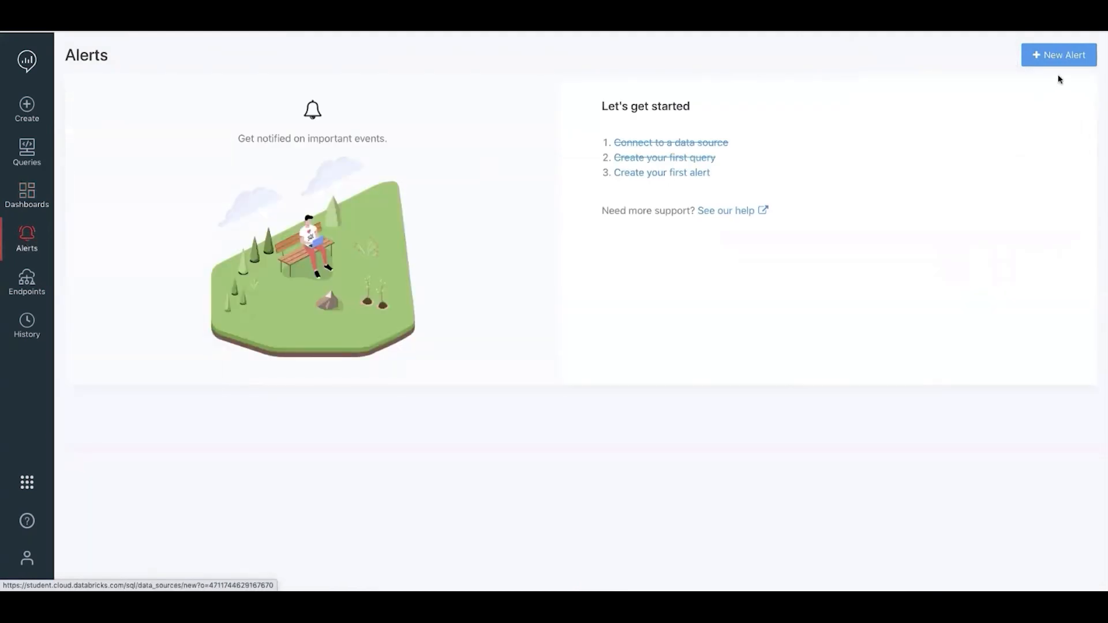
{"action": "left_click", "coordinate": [1058, 55]}
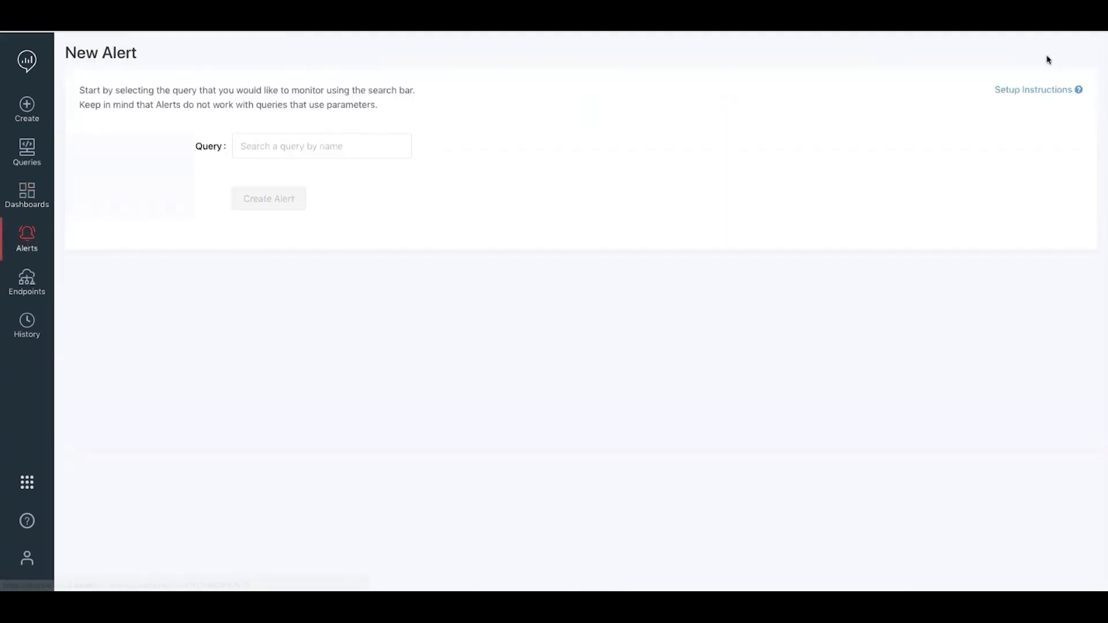
{"action": "left_click", "coordinate": [371, 145]}
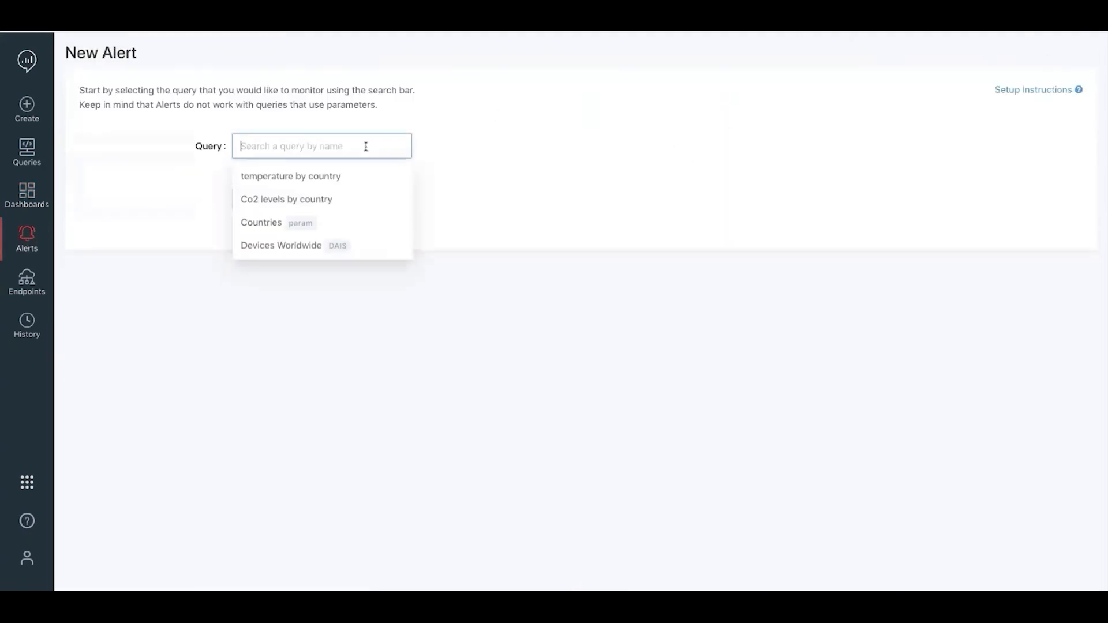
{"action": "left_click", "coordinate": [337, 176]}
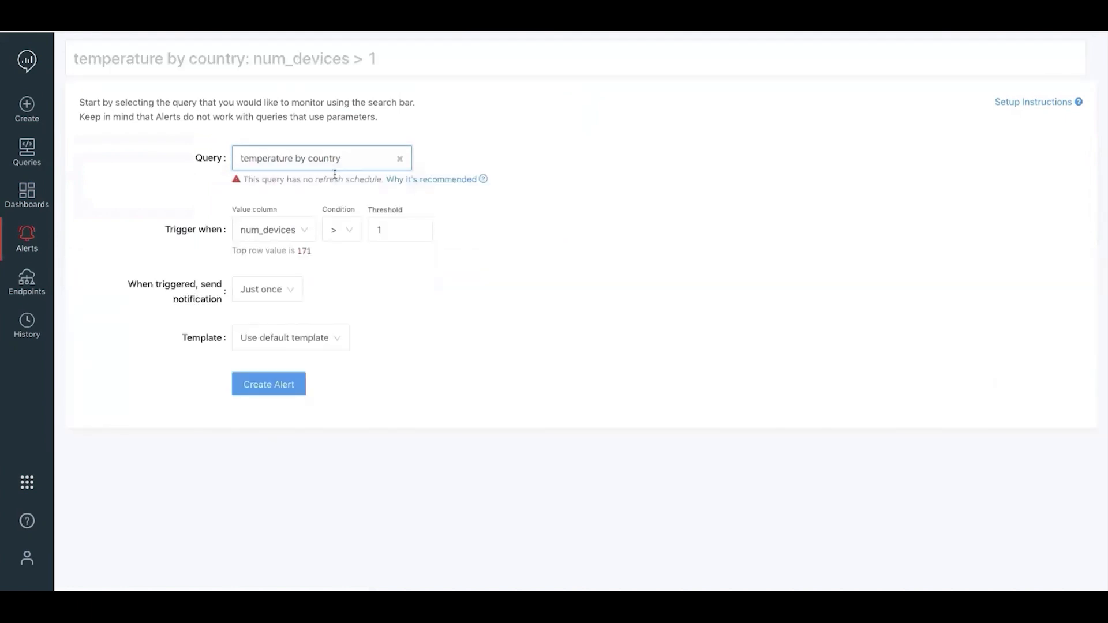
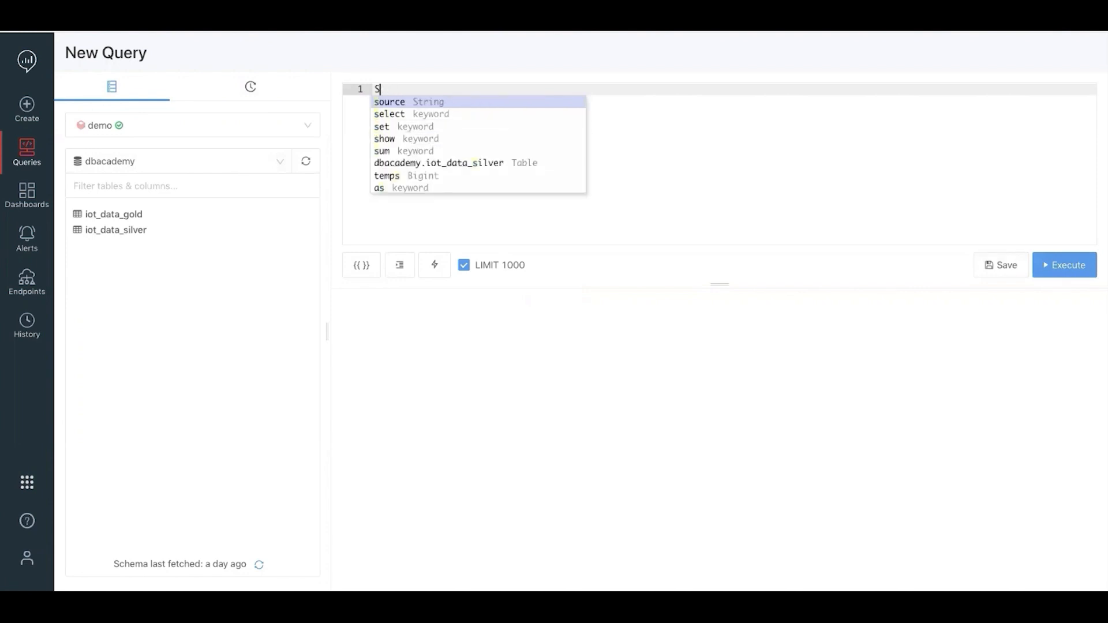
Write the query select * from dbacademy.iot_data_silver and run it.
{"action": "type", "text": "EL"}
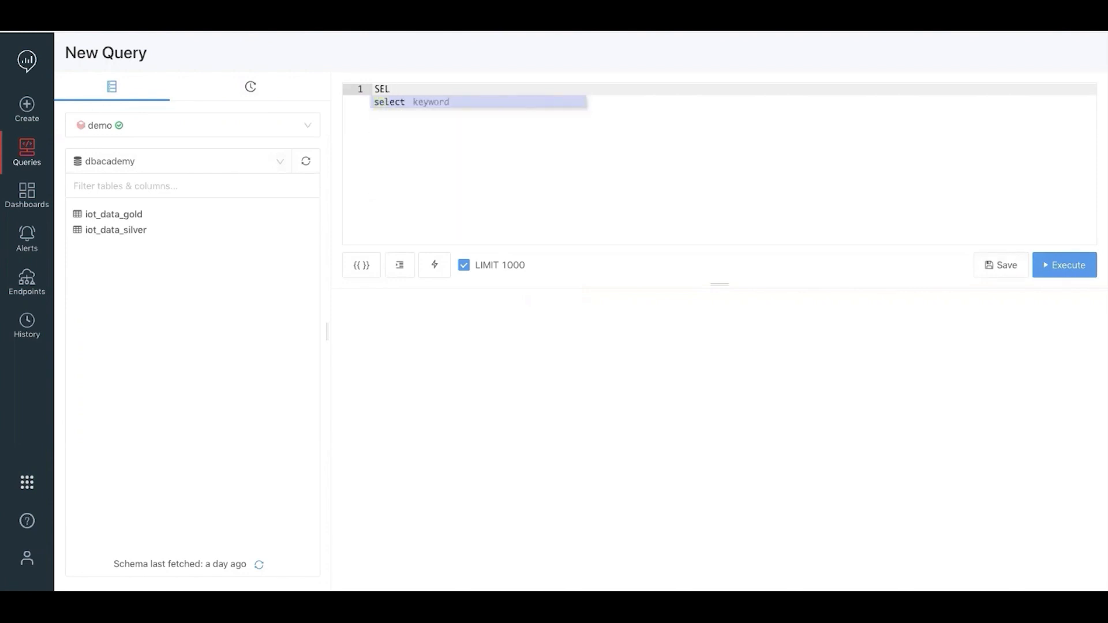
{"action": "key", "text": "Return"}
{"action": "type", "text": "* "}
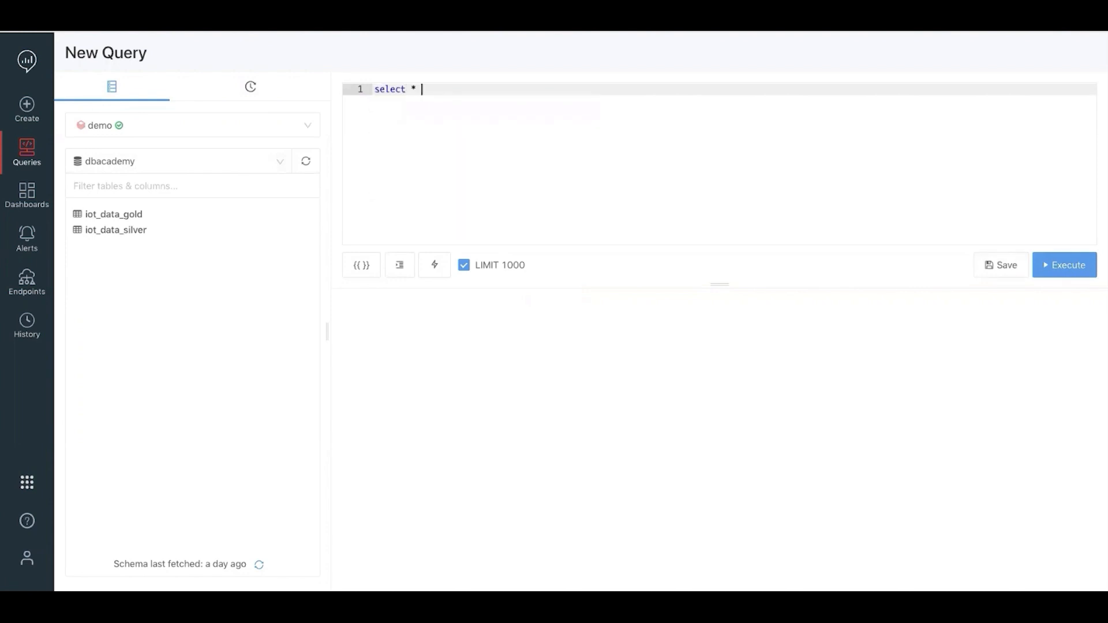
{"action": "type", "text": "from db"}
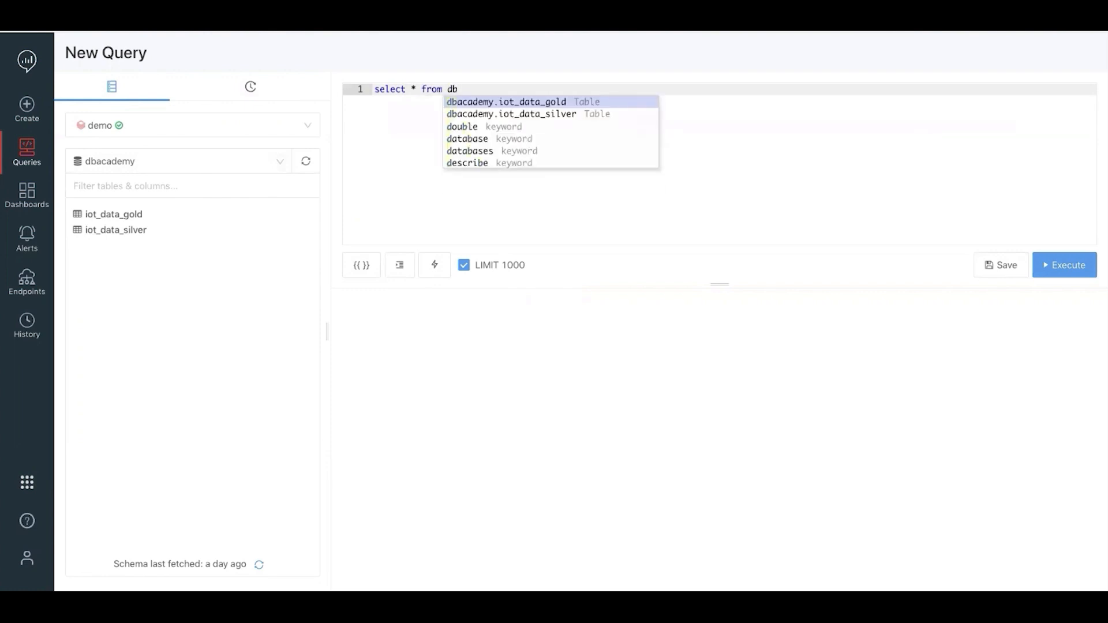
{"action": "key", "text": "Down"}
{"action": "key", "text": "Return"}
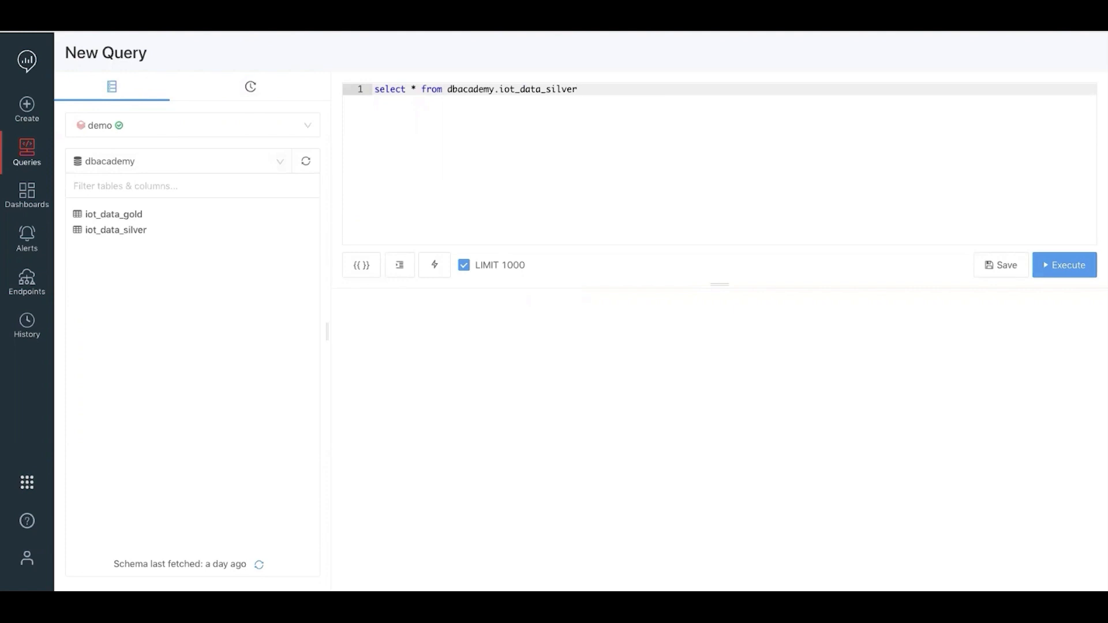
{"action": "key", "text": "ctrl+Return"}
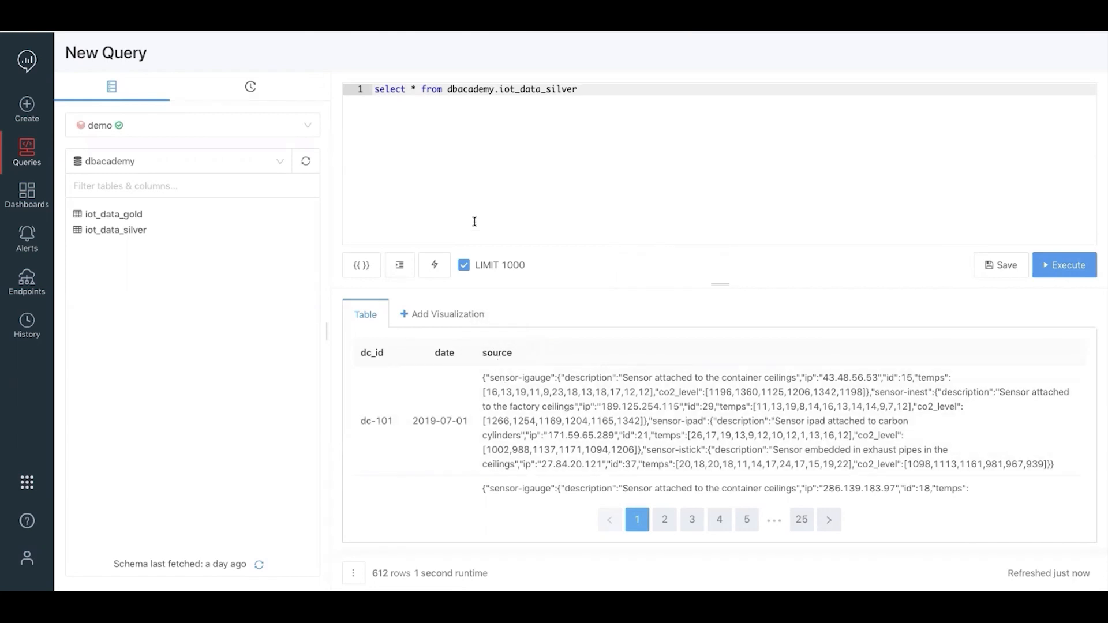
Replace the asterisk in the query with the source column and run it.
{"action": "left_click", "coordinate": [411, 89]}
{"action": "double_click", "coordinate": [413, 87]}
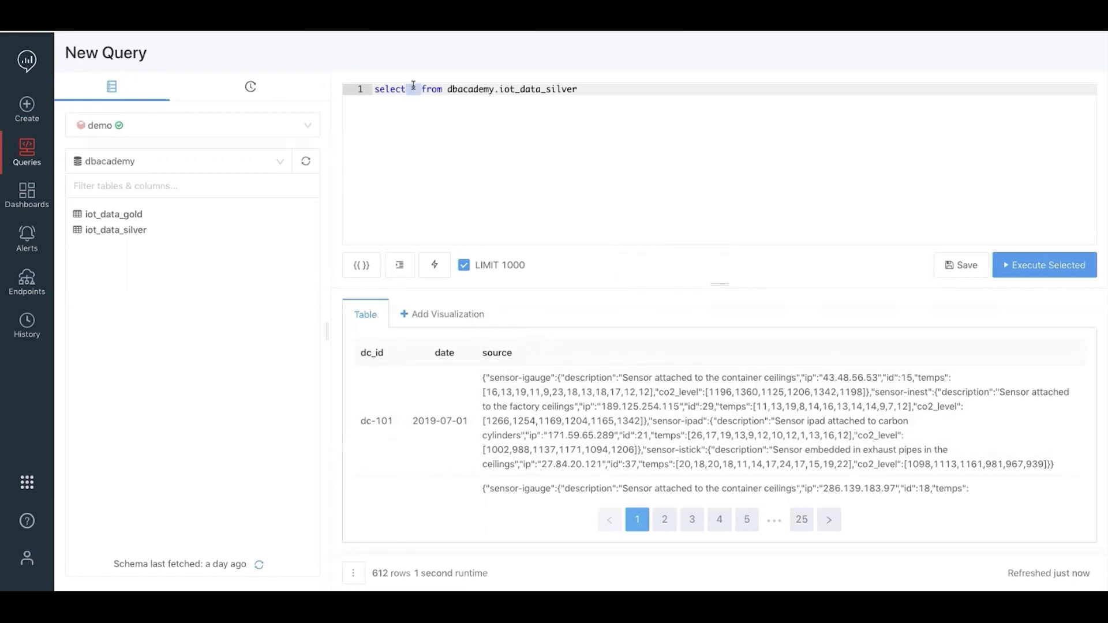
{"action": "key", "text": "Right"}
{"action": "key", "text": "BackSpace"}
{"action": "key", "text": "BackSpace"}
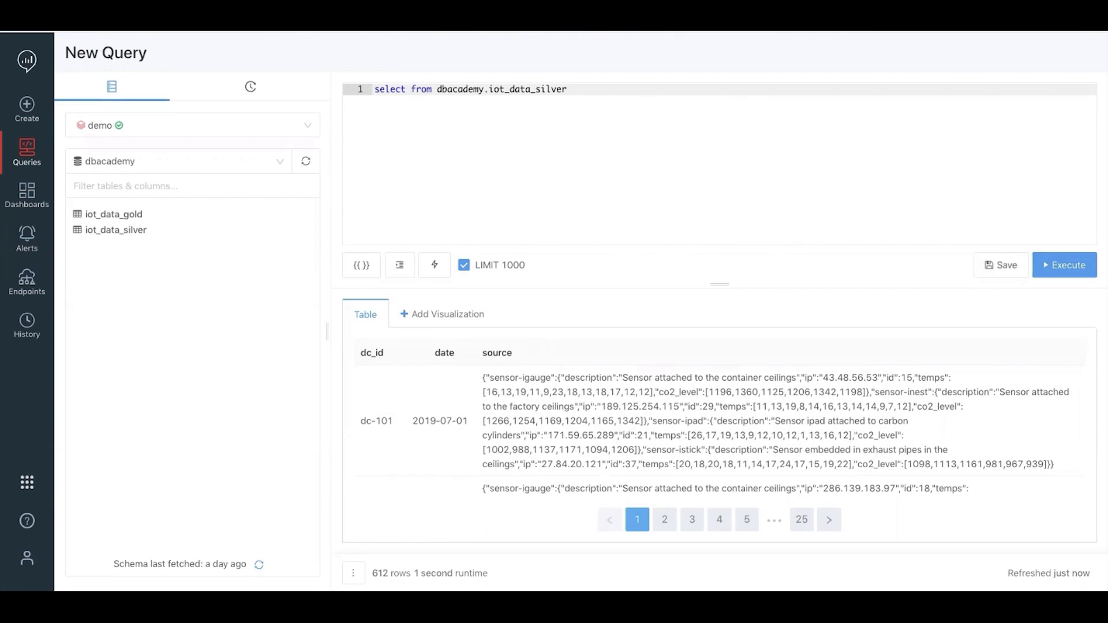
{"action": "type", "text": "source"}
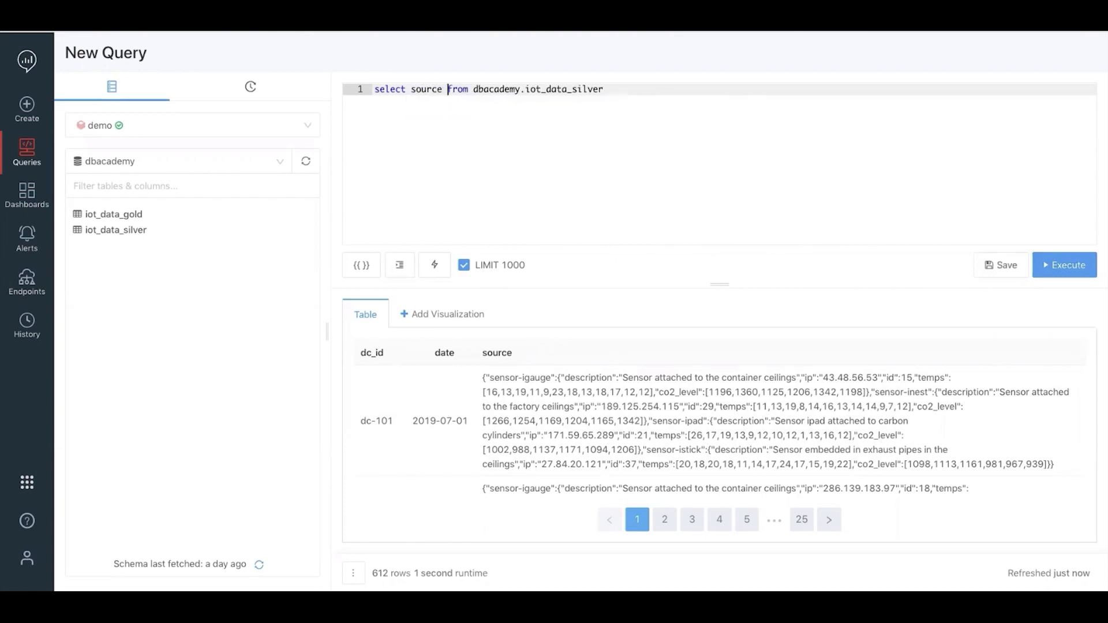
{"action": "key", "text": "ctrl+Return"}
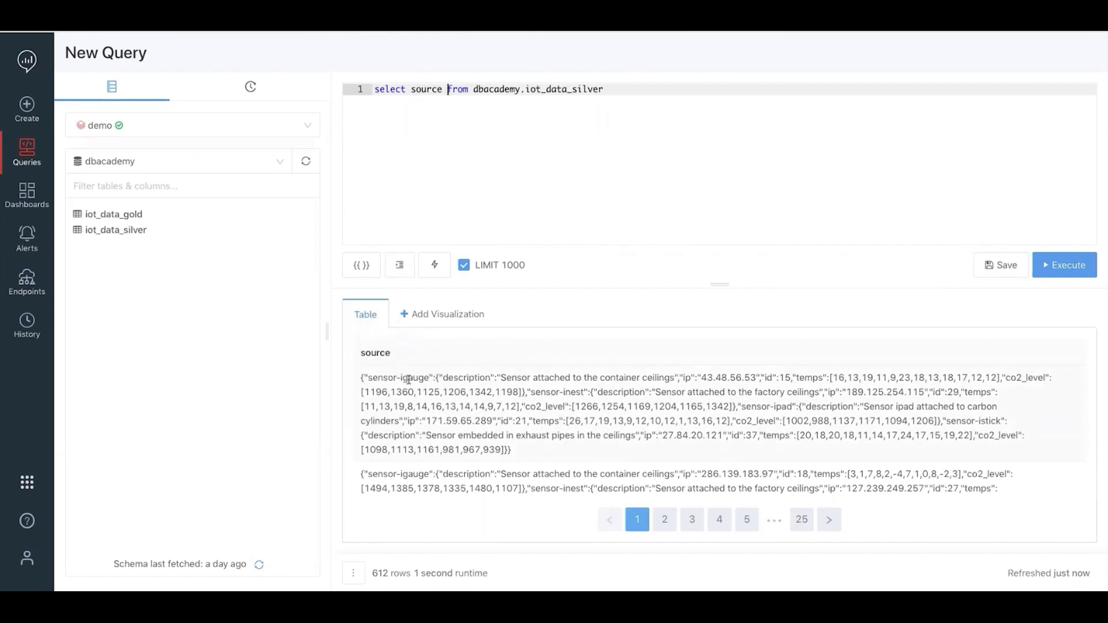
Wrap the source column in the EXPLODE function and run the query.
{"action": "double_click", "coordinate": [420, 90]}
{"action": "type", "text": "("}
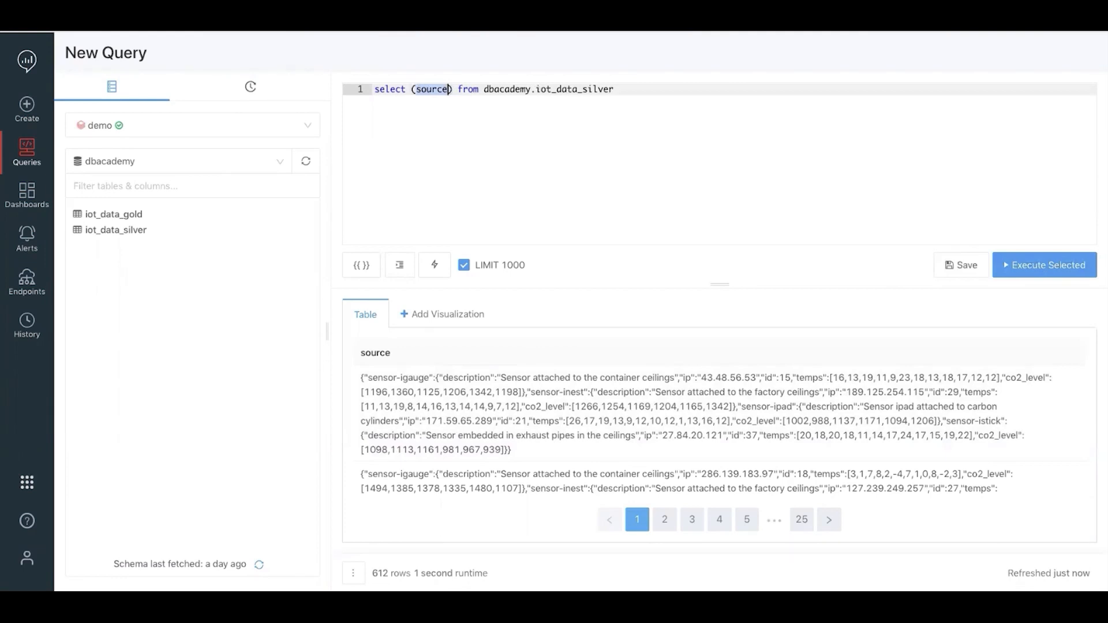
{"action": "key", "text": "Left"}
{"action": "key", "text": "Left"}
{"action": "type", "text": "EXPLLODE"}
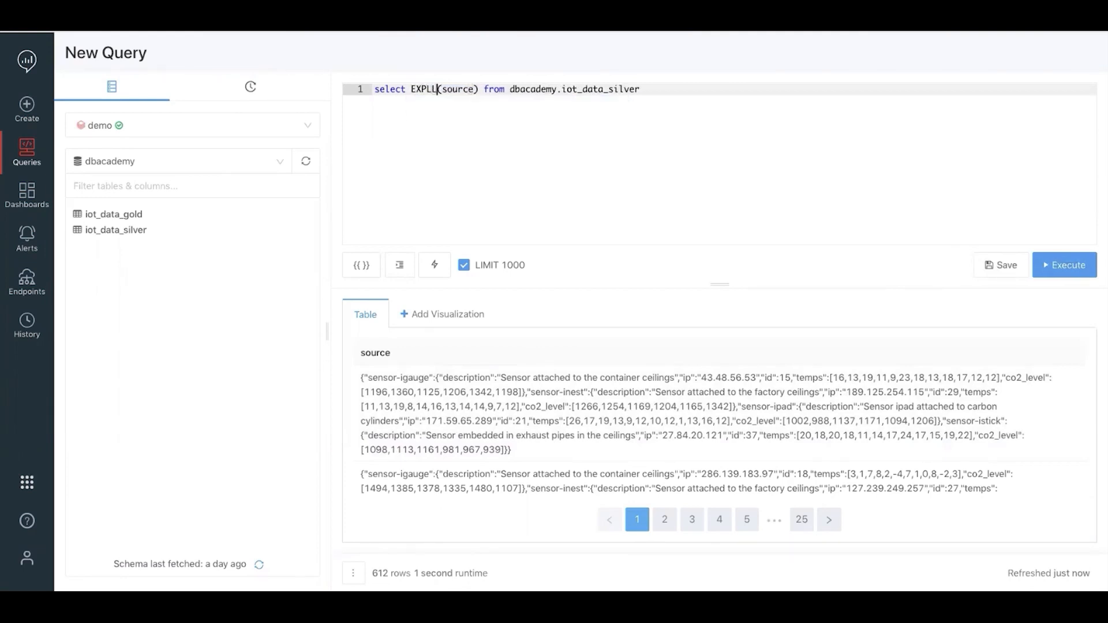
{"action": "key", "text": "BackSpace"}
{"action": "key", "text": "BackSpace"}
{"action": "key", "text": "BackSpace"}
{"action": "key", "text": "BackSpace"}
{"action": "key", "text": "BackSpace"}
{"action": "type", "text": "LOCE"}
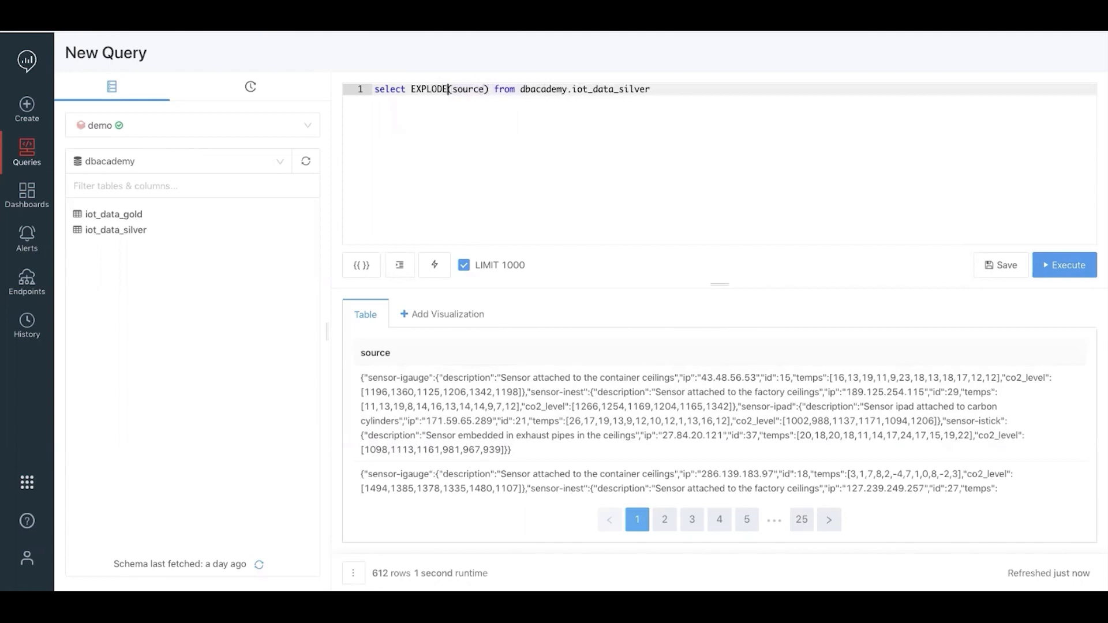
{"action": "key", "text": "ctrl+Return"}
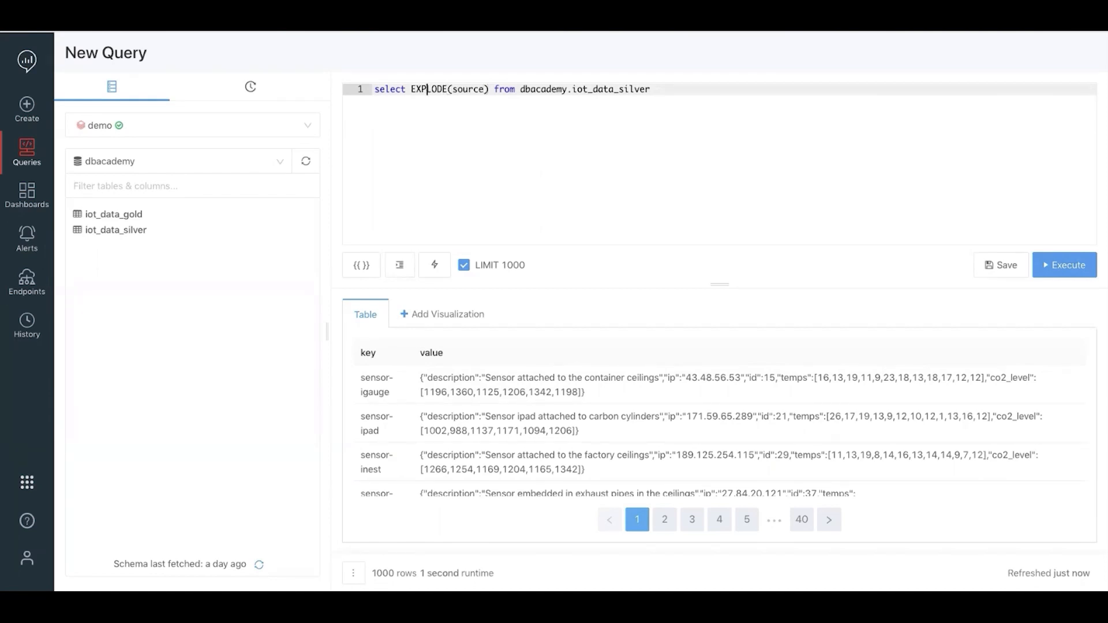
Add dc_id and to_date(date) AS date to the select list ahead of EXPLODE(source).
{"action": "key", "text": "Left"}
{"action": "key", "text": "Left"}
{"action": "key", "text": "Left"}
{"action": "type", "text": "dc_id, "}
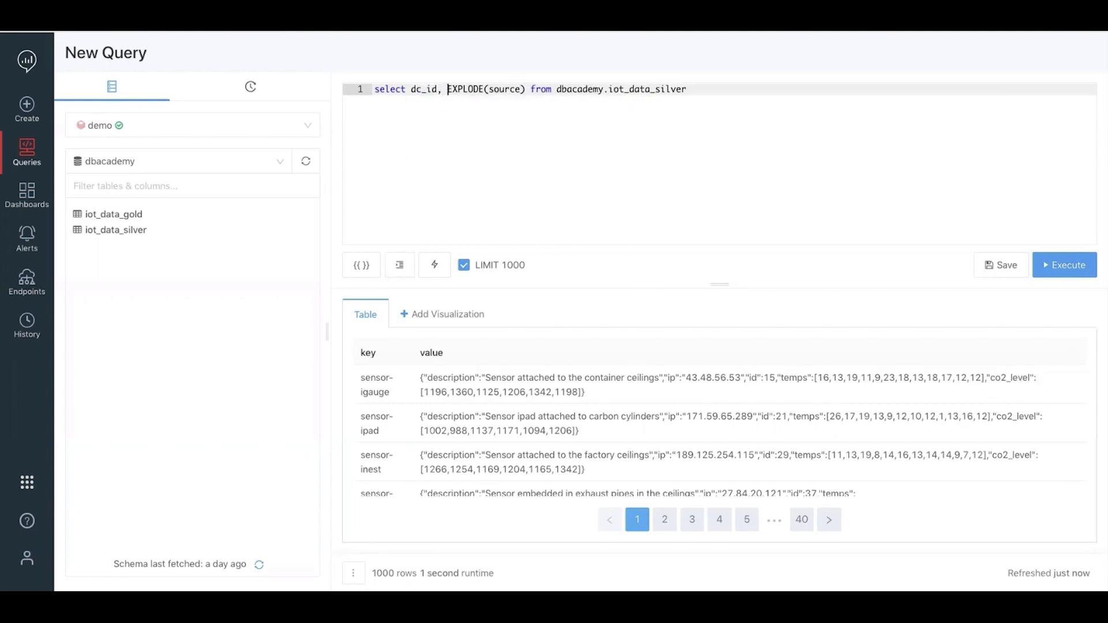
{"action": "type", "text": "to"}
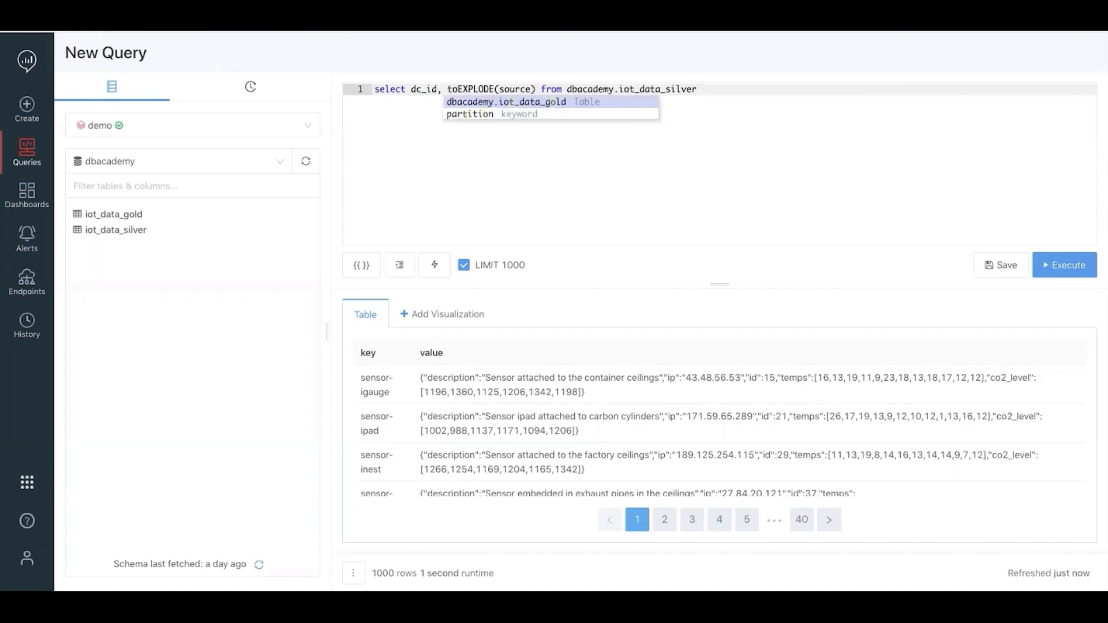
{"action": "type", "text": "_date"}
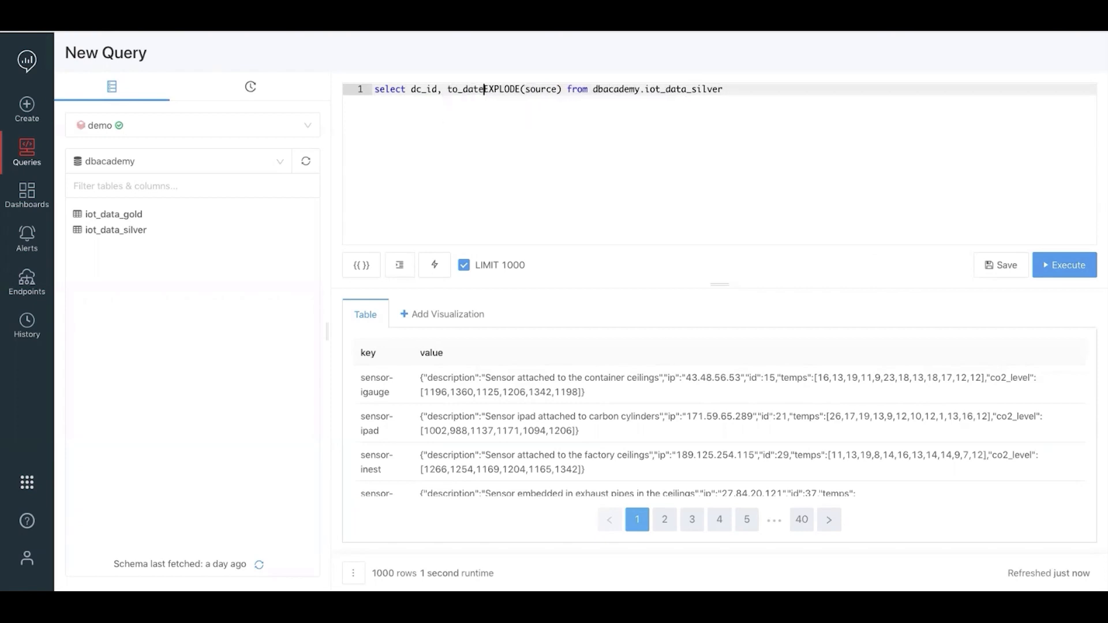
{"action": "type", "text": "(date"}
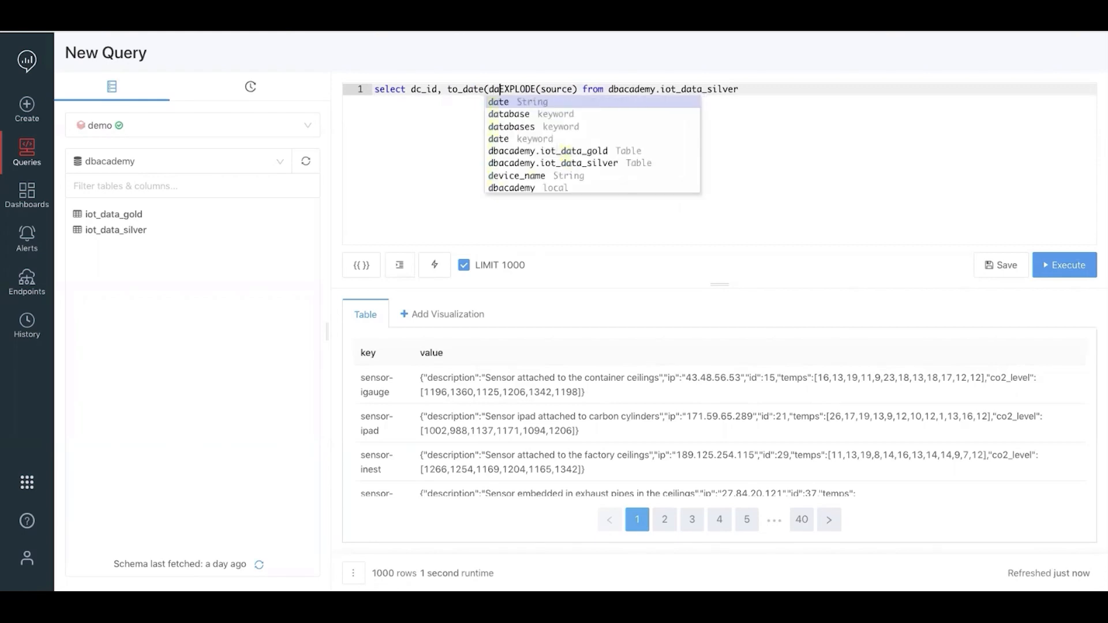
{"action": "type", "text": ") "}
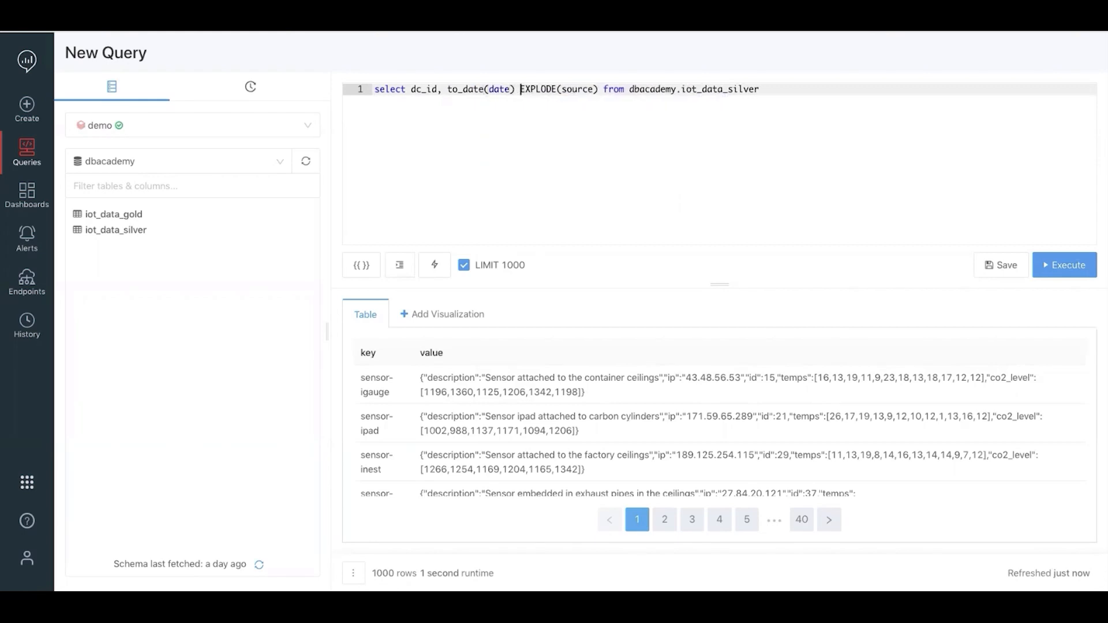
{"action": "type", "text": "AS "}
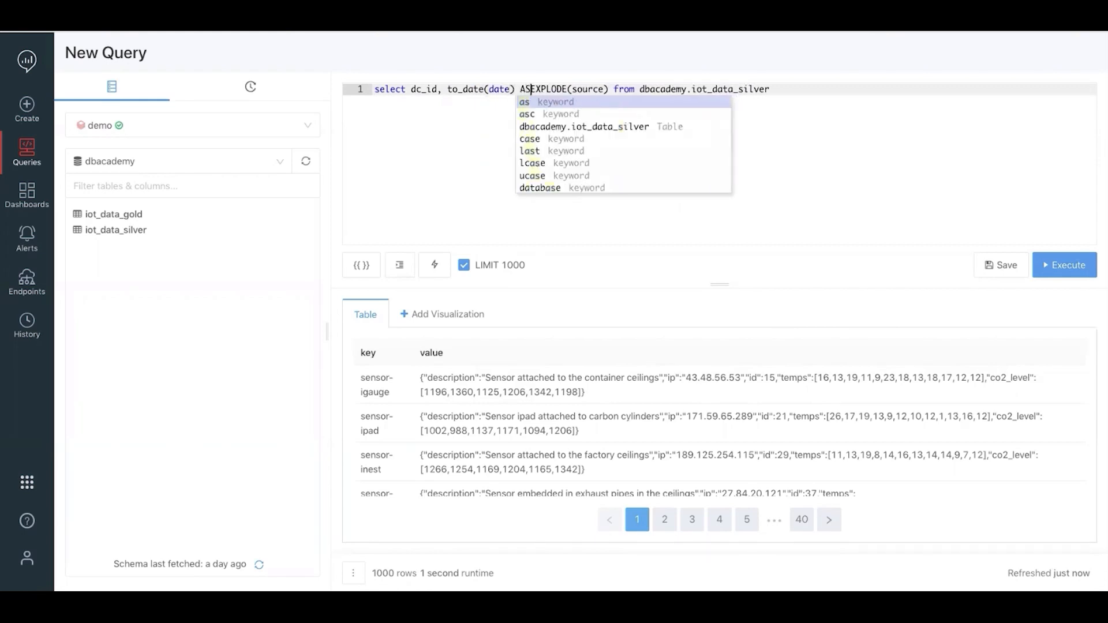
{"action": "type", "text": "date"}
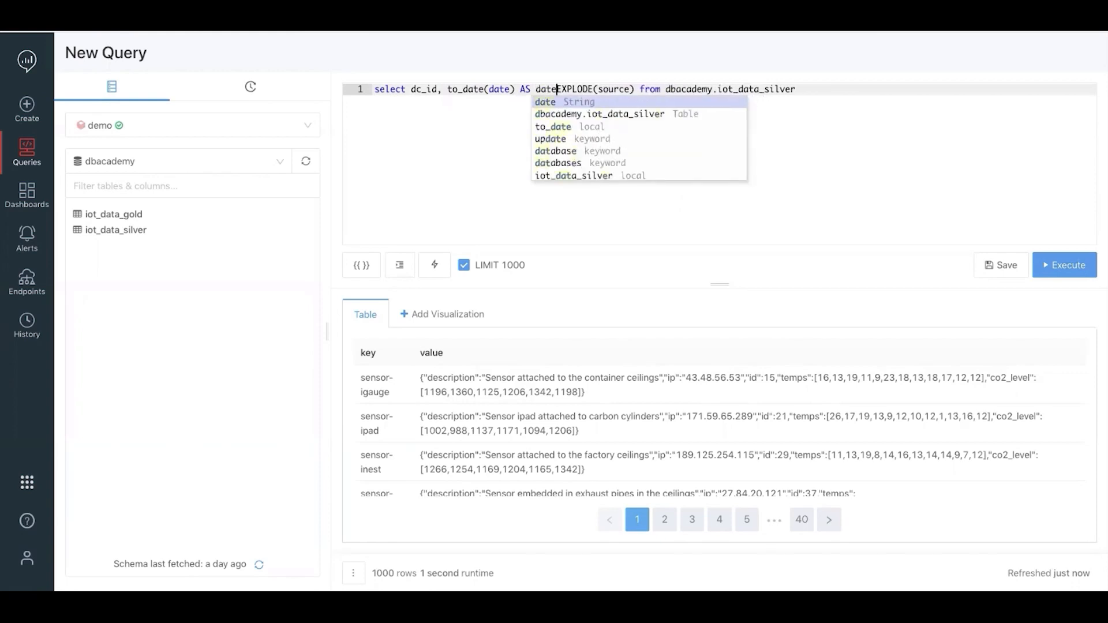
{"action": "type", "text": ","}
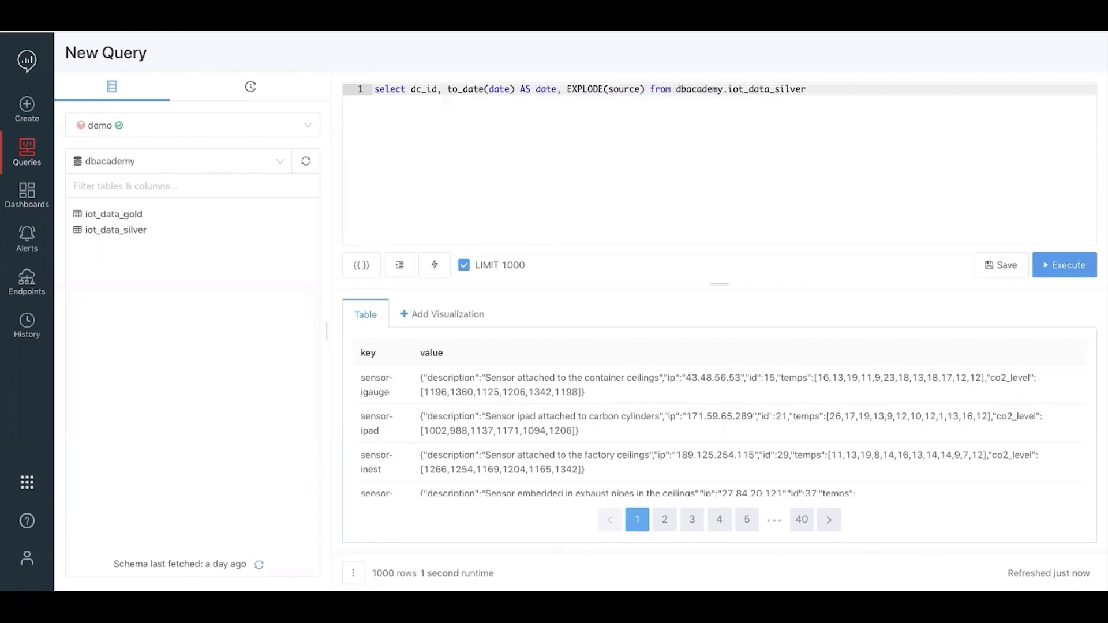
Format the query across several lines and run it.
{"action": "key", "text": "ctrl+shift+f"}
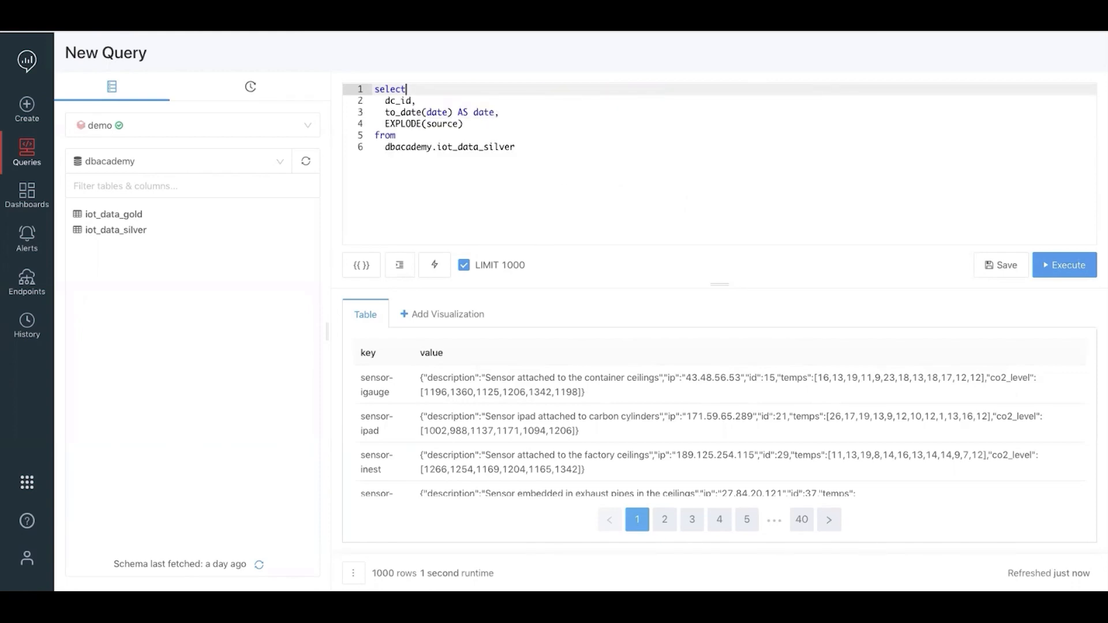
{"action": "key", "text": "ctrl+Return"}
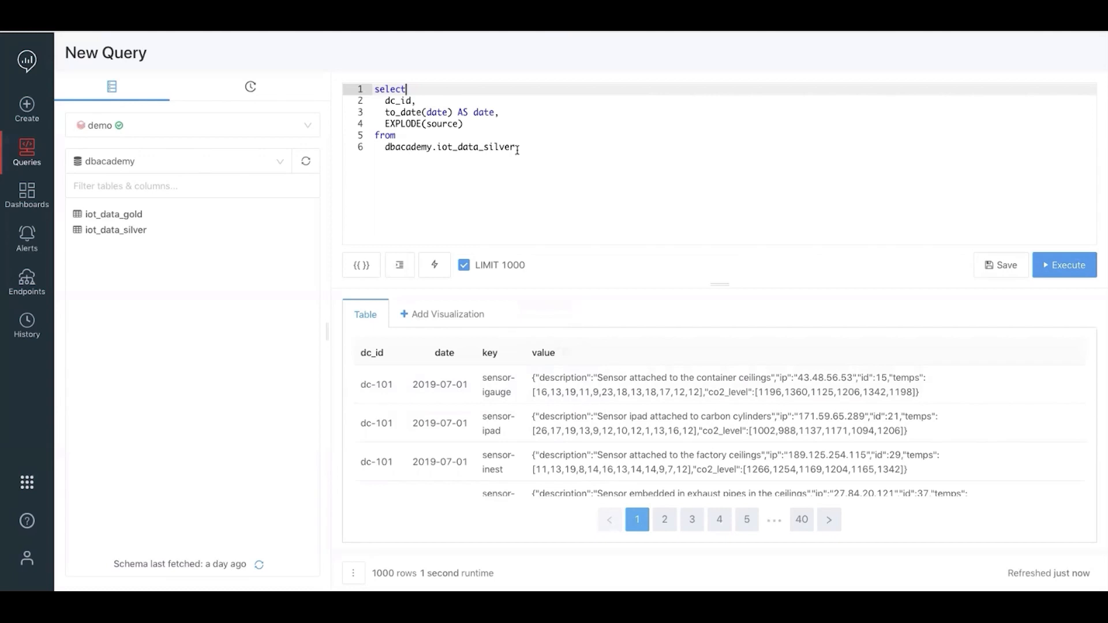
Enclose the whole select statement in parentheses, leaving an empty line above it.
{"action": "key", "text": "shift+Home"}
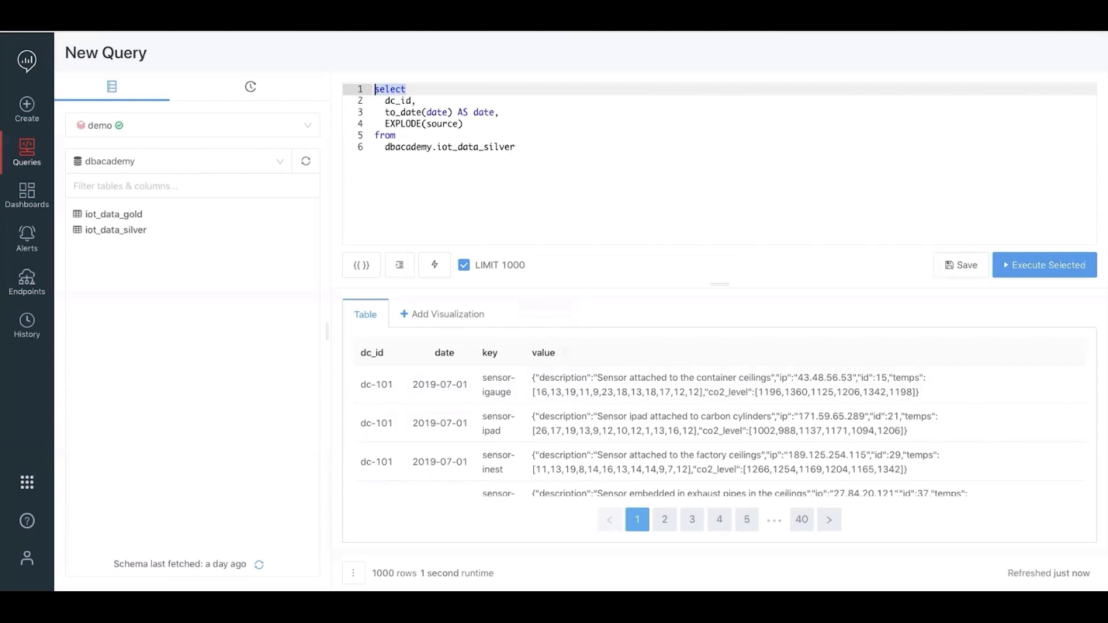
{"action": "key", "text": "Down"}
{"action": "key", "text": "Up"}
{"action": "key", "text": "Left"}
{"action": "key", "text": "Left"}
{"action": "key", "text": "Left"}
{"action": "key", "text": "Left"}
{"action": "key", "text": "Left"}
{"action": "key", "text": "Left"}
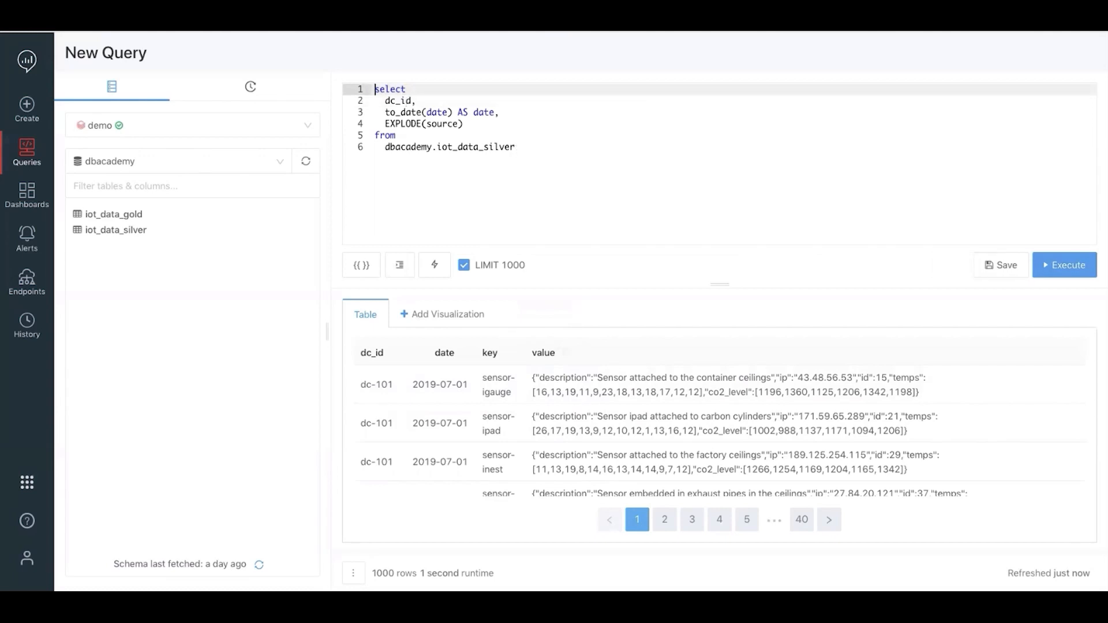
{"action": "key", "text": "shift+Down"}
{"action": "key", "text": "shift+Down"}
{"action": "key", "text": "shift+Down"}
{"action": "key", "text": "shift+Down"}
{"action": "key", "text": "shift+Down"}
{"action": "key", "text": "shift+End"}
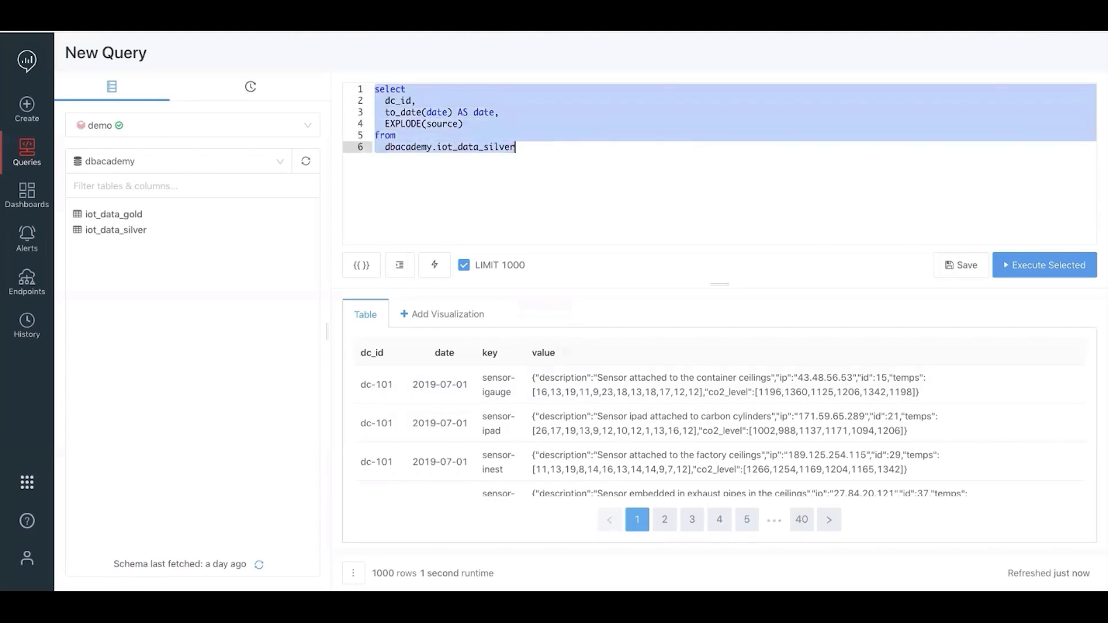
{"action": "type", "text": "("}
{"action": "key", "text": "Left"}
{"action": "key", "text": "Left"}
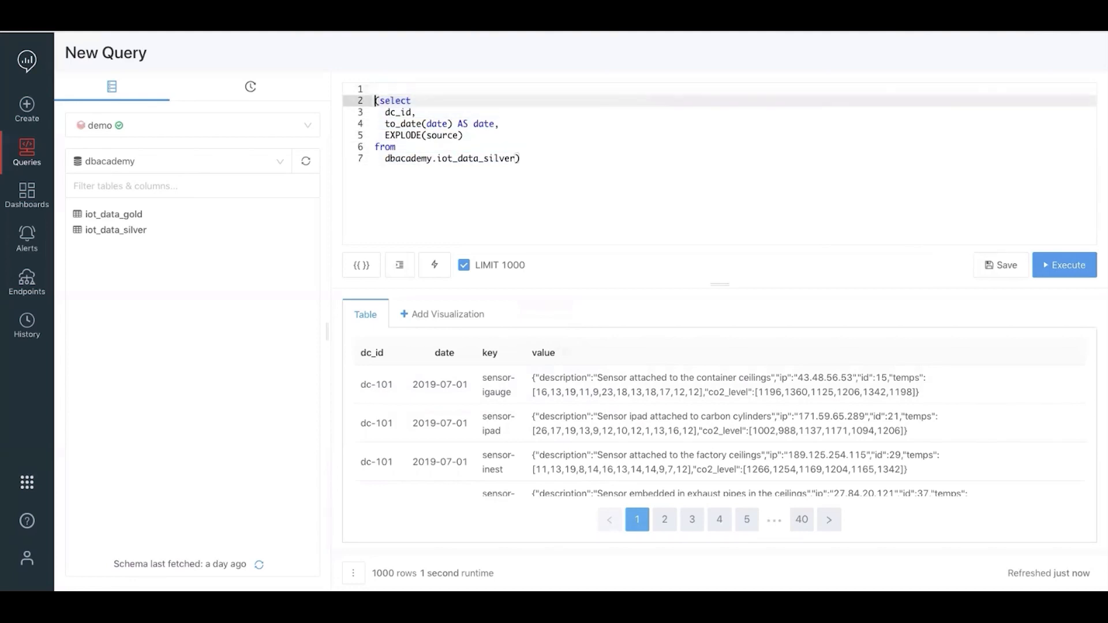
Name the parenthesized subquery by adding WITH exploded_source AS on the line above it.
{"action": "key", "text": "Return"}
{"action": "key", "text": "Up"}
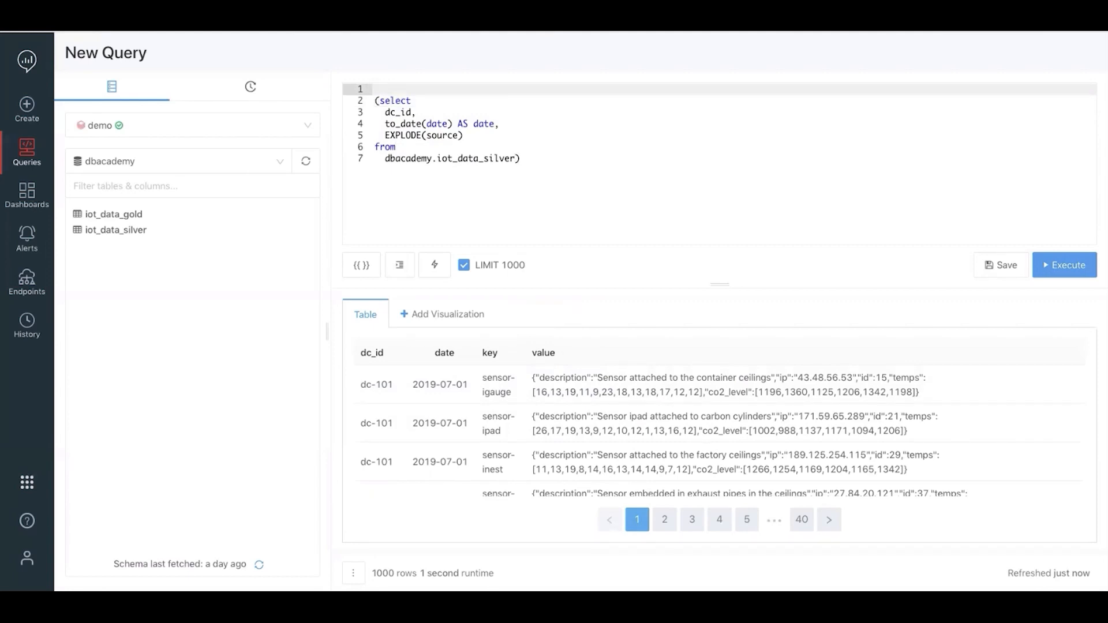
{"action": "type", "text": "WITH exploded_source"}
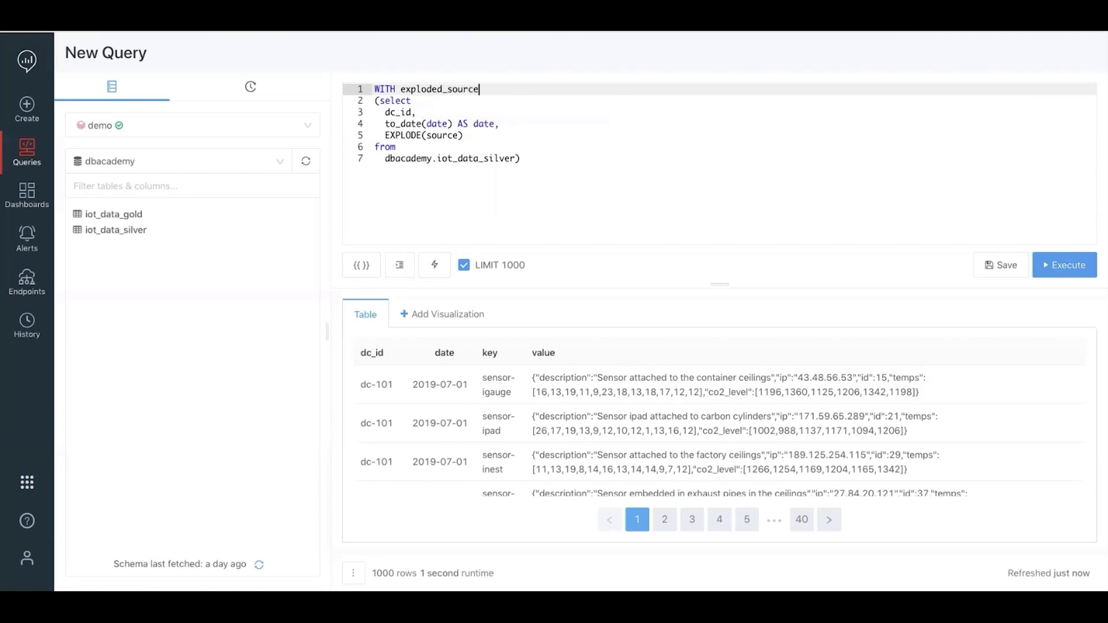
{"action": "type", "text": " AS"}
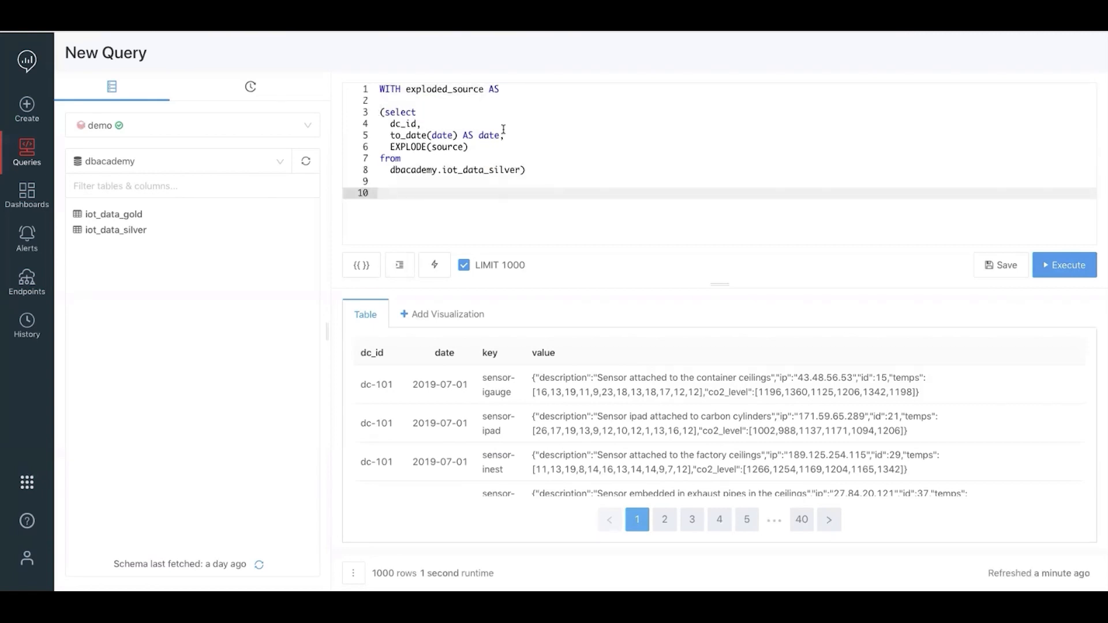
{"action": "double_click", "coordinate": [443, 91]}
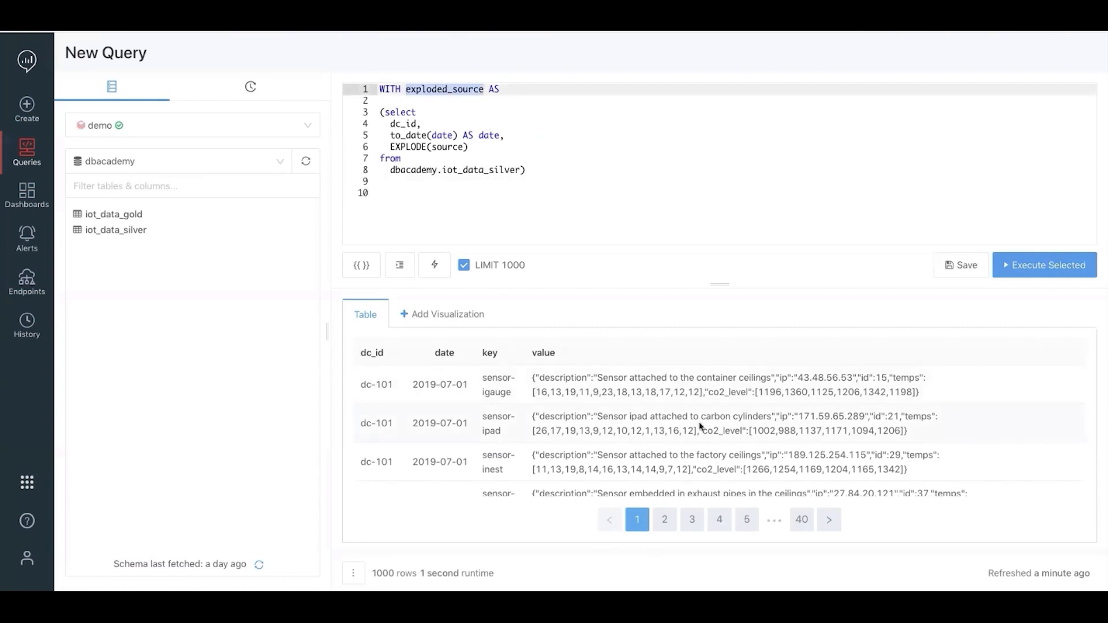
Start an outer select statement below the subquery with key AS device_type as its first column.
{"action": "left_click", "coordinate": [386, 191]}
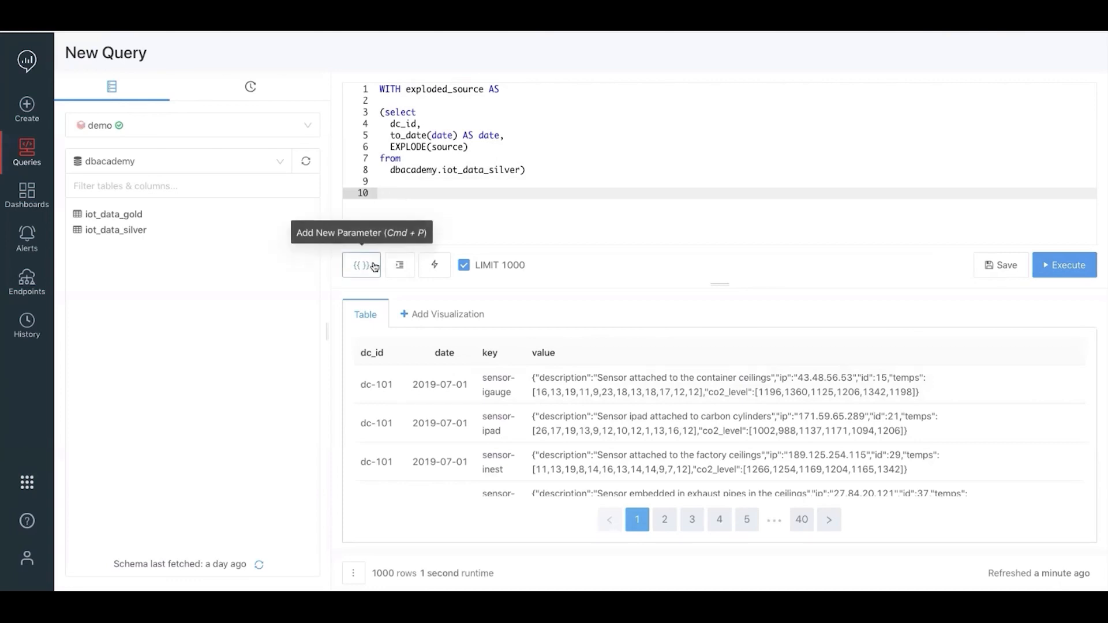
{"action": "type", "text": "SLEEC"}
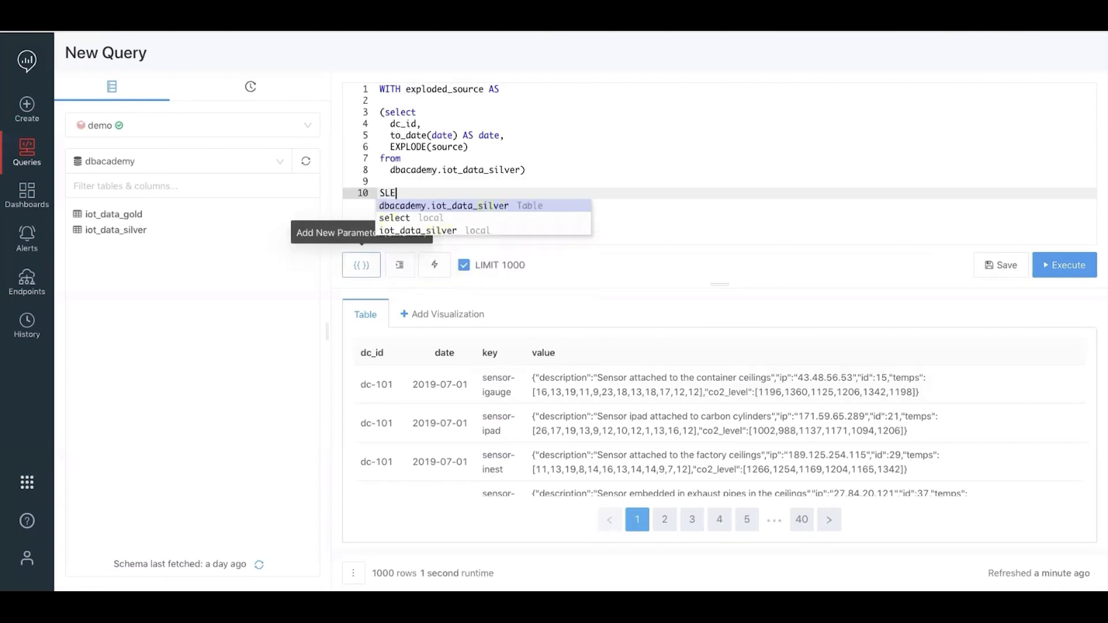
{"action": "key", "text": "BackSpace"}
{"action": "key", "text": "BackSpace"}
{"action": "key", "text": "BackSpace"}
{"action": "key", "text": "BackSpace"}
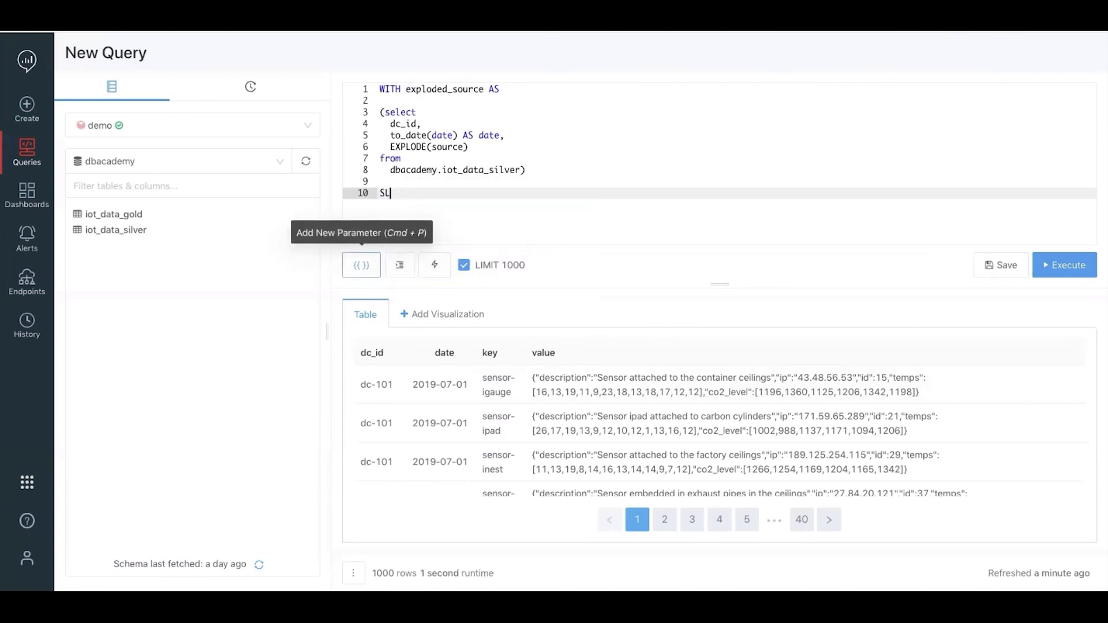
{"action": "type", "text": "elec"}
{"action": "key", "text": "Return"}
{"action": "type", "text": "key AS"}
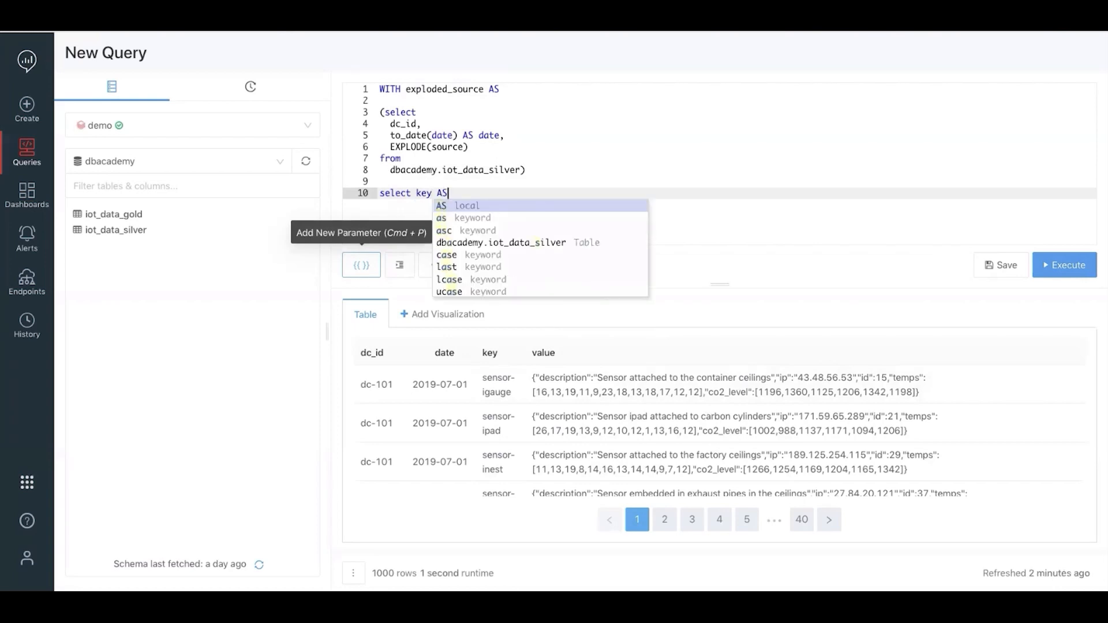
{"action": "type", "text": " device_type"}
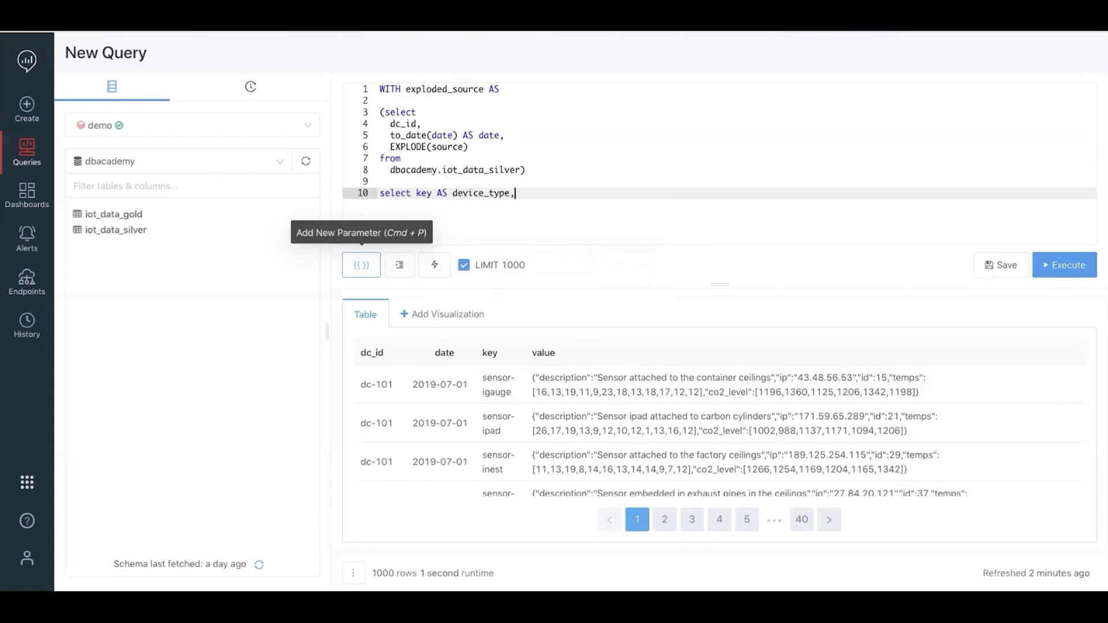
{"action": "type", "text": ","}
{"action": "key", "text": "Return"}
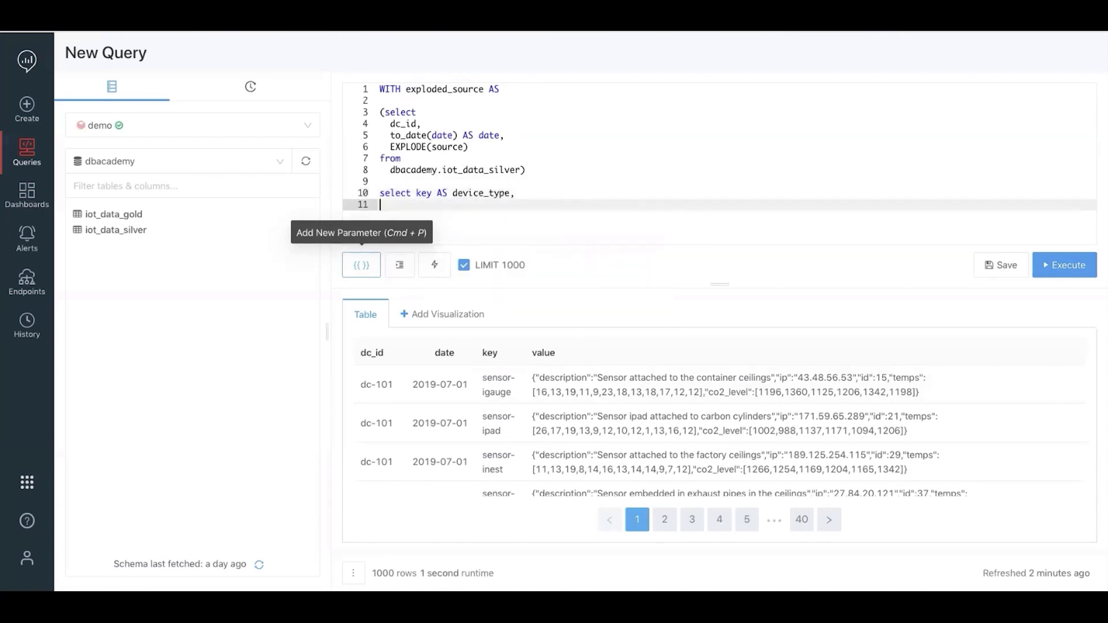
Add date, value.description, ip, value.temps and value.co2_level to the outer select list.
{"action": "type", "text": "date,"}
{"action": "key", "text": "Return"}
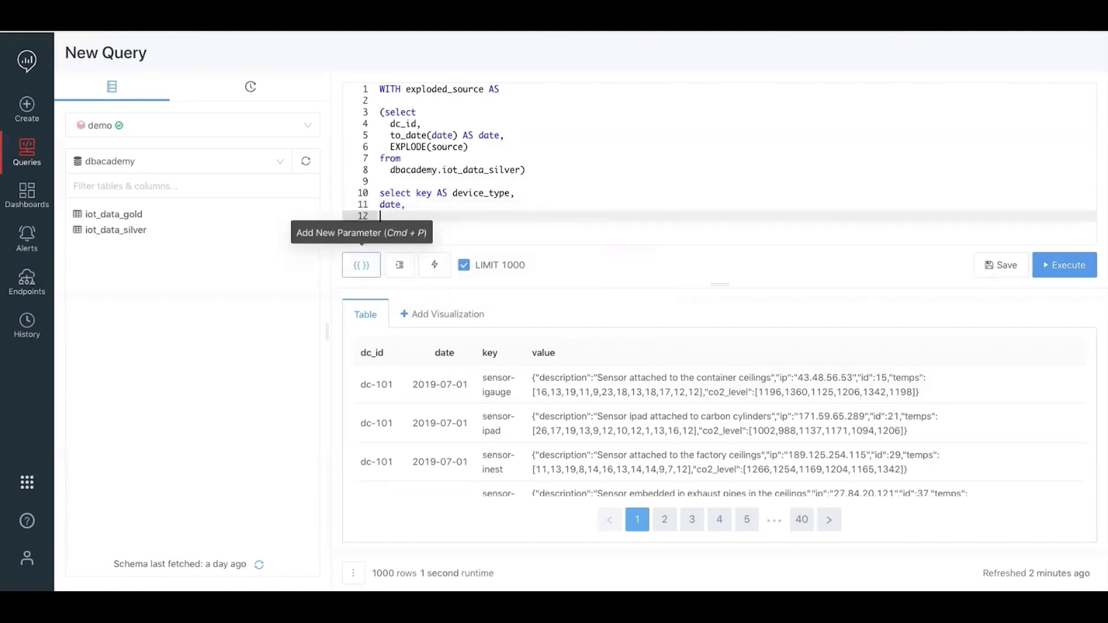
{"action": "type", "text": "value.description,"}
{"action": "key", "text": "Return"}
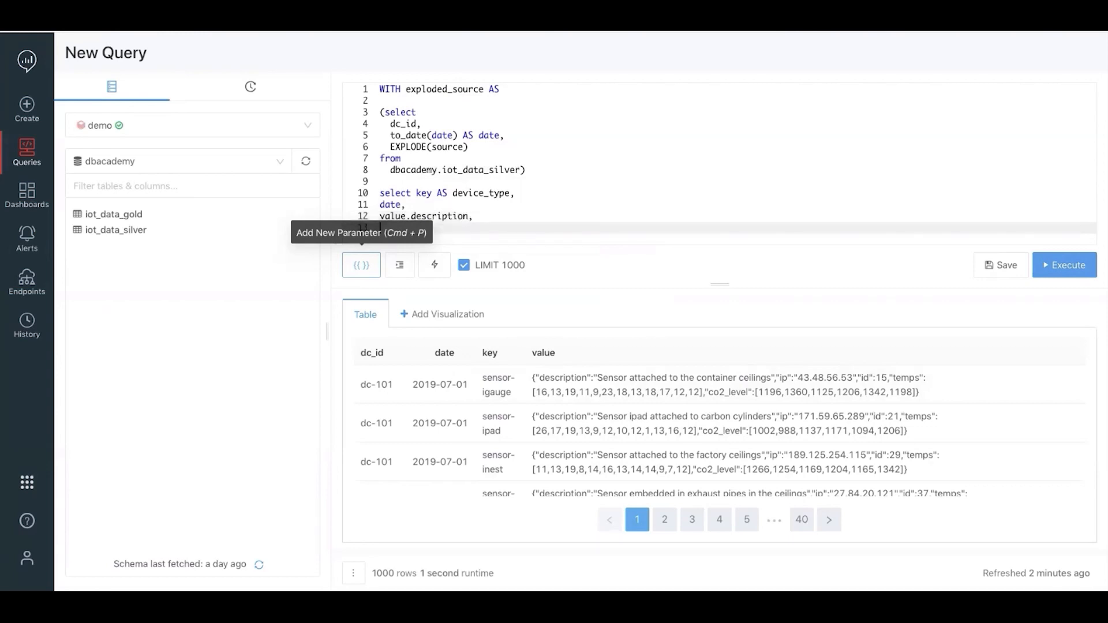
{"action": "type", "text": "value."}
{"action": "type", "text": "ip, va"}
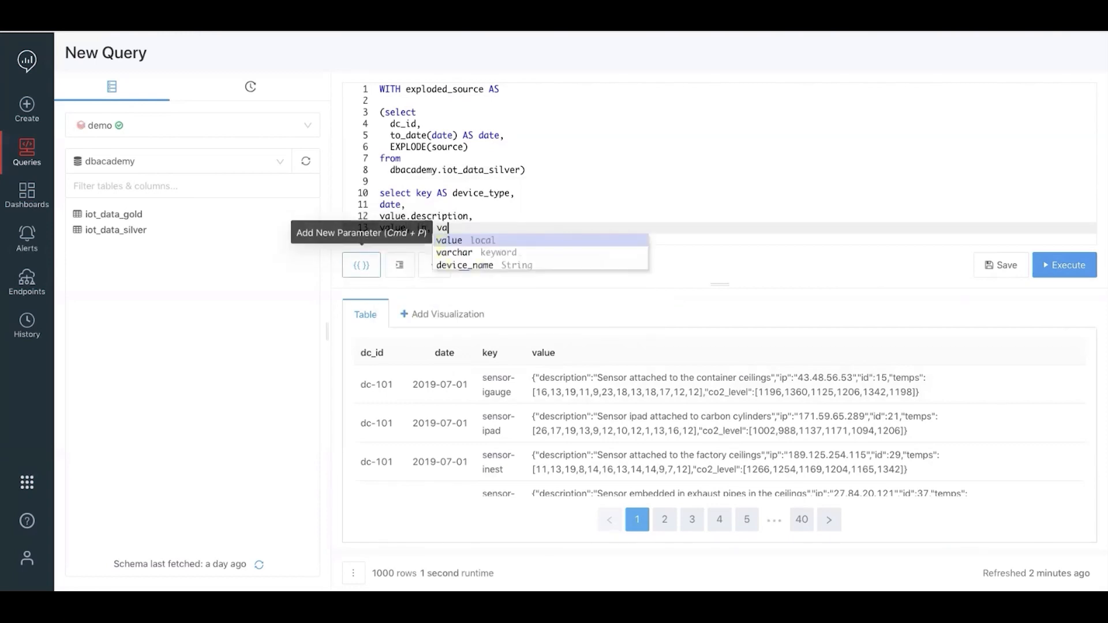
{"action": "type", "text": "lue.temps, "}
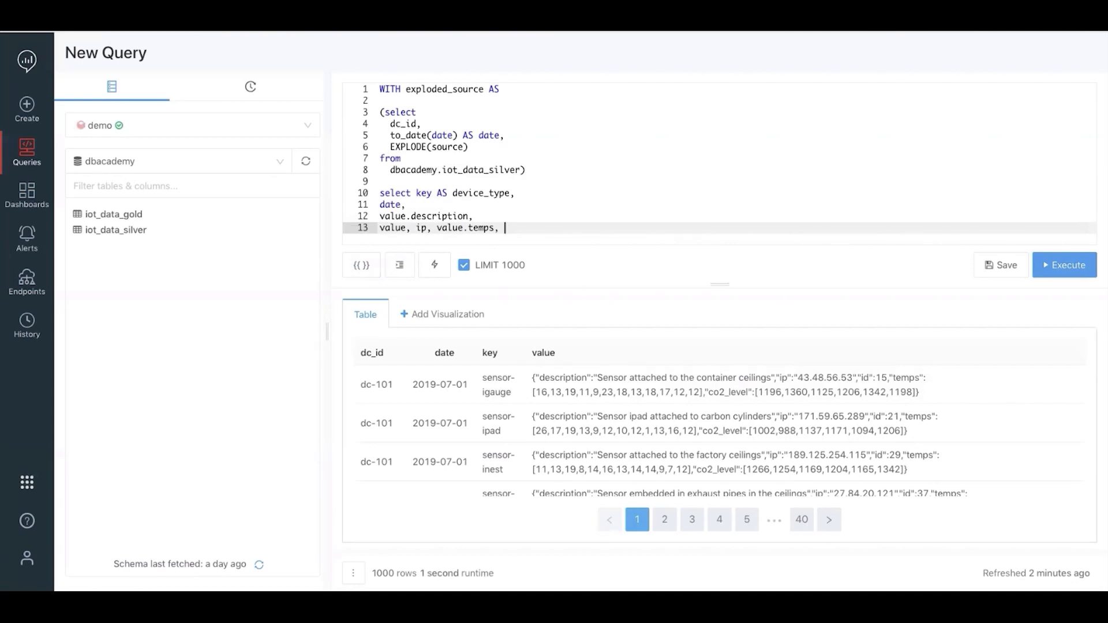
{"action": "type", "text": "value.co2_level"}
Format the query and correct the split value and ip entries to the single column value.ip.
{"action": "key", "text": "ctrl+shift+f"}
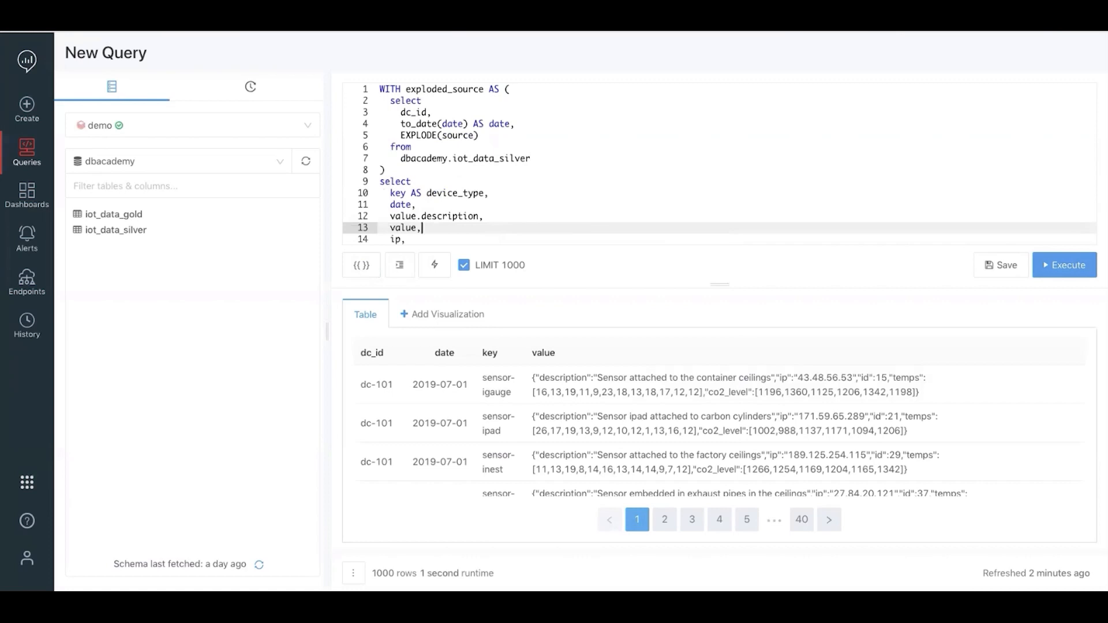
{"action": "left_click", "coordinate": [411, 238]}
{"action": "key", "text": "super+BackSpace"}
{"action": "key", "text": "BackSpace"}
{"action": "key", "text": "BackSpace"}
{"action": "type", "text": ".ip"}
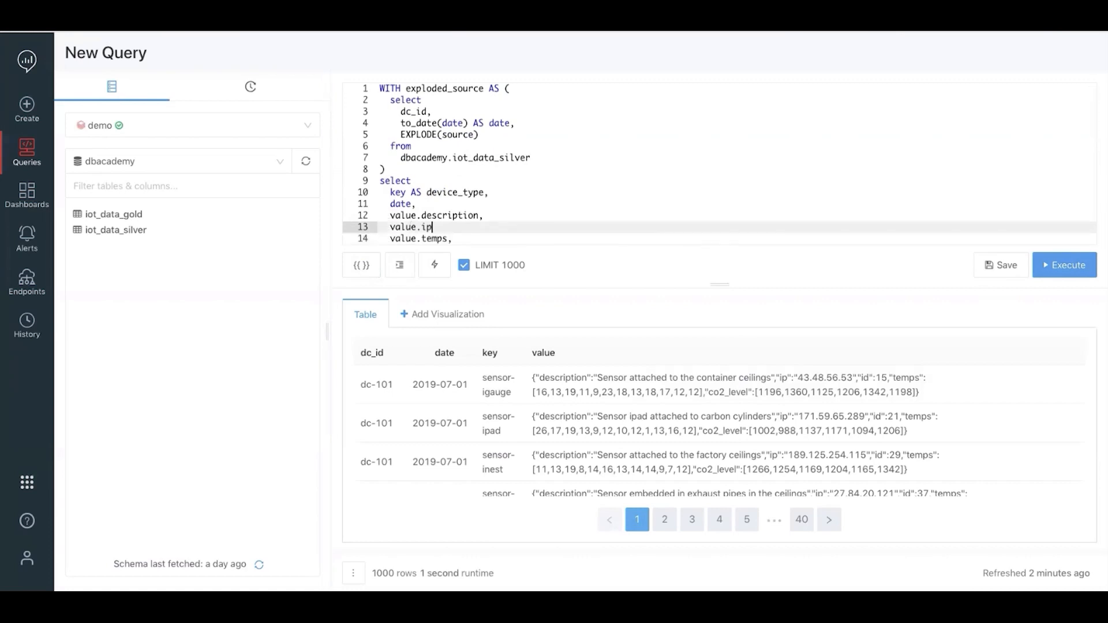
{"action": "type", "text": ","}
Complete the outer select with dc_id as a column and exploded_source as its source, and run the query.
{"action": "scroll", "coordinate": [483, 234], "scroll_direction": "down", "scroll_amount": 1}
{"action": "left_click", "coordinate": [483, 235]}
{"action": "key", "text": "Return"}
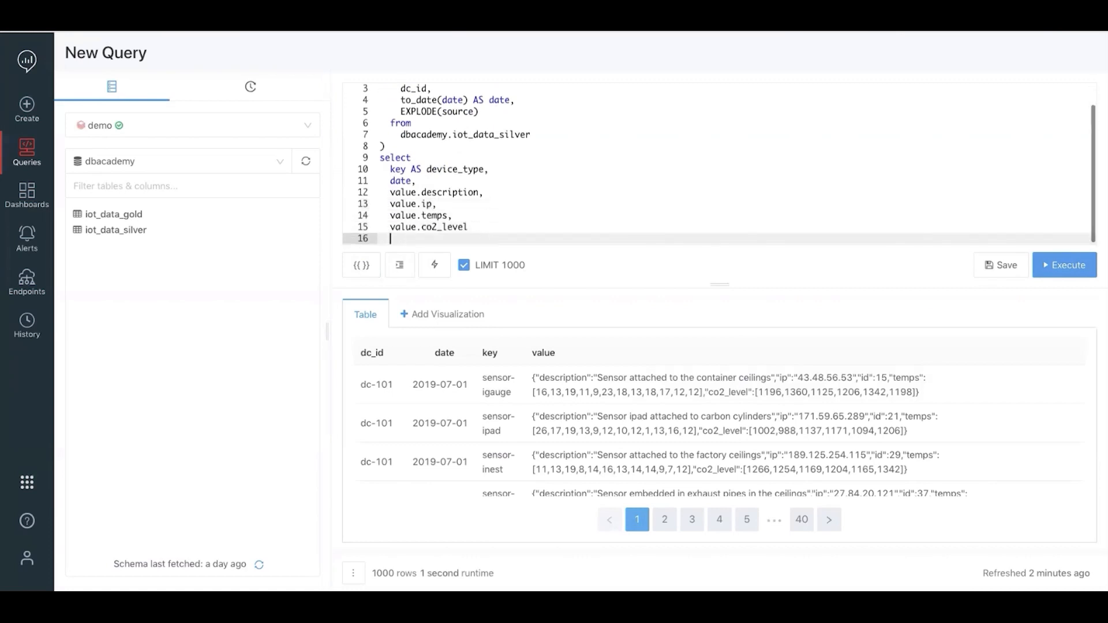
{"action": "key", "text": "BackSpace"}
{"action": "key", "text": "BackSpace"}
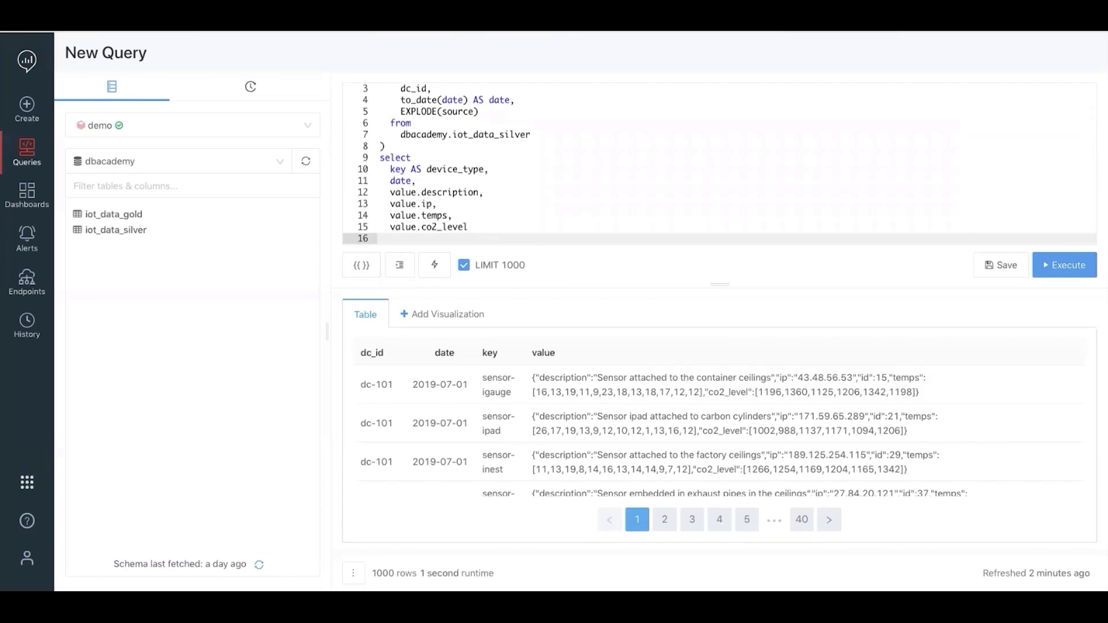
{"action": "type", "text": "from e"}
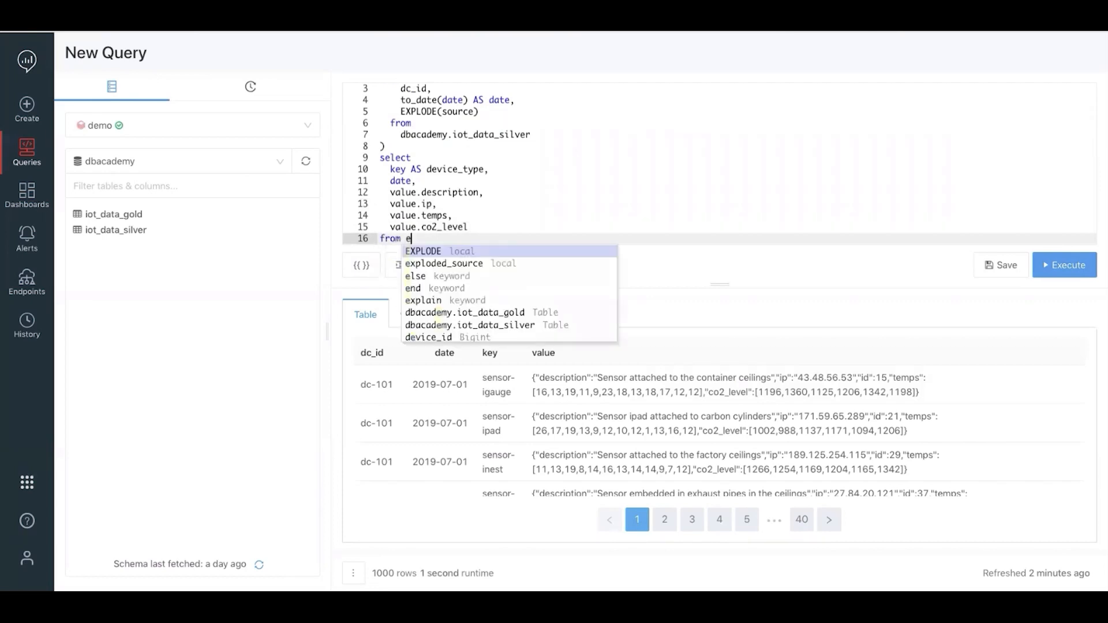
{"action": "type", "text": "xplo"}
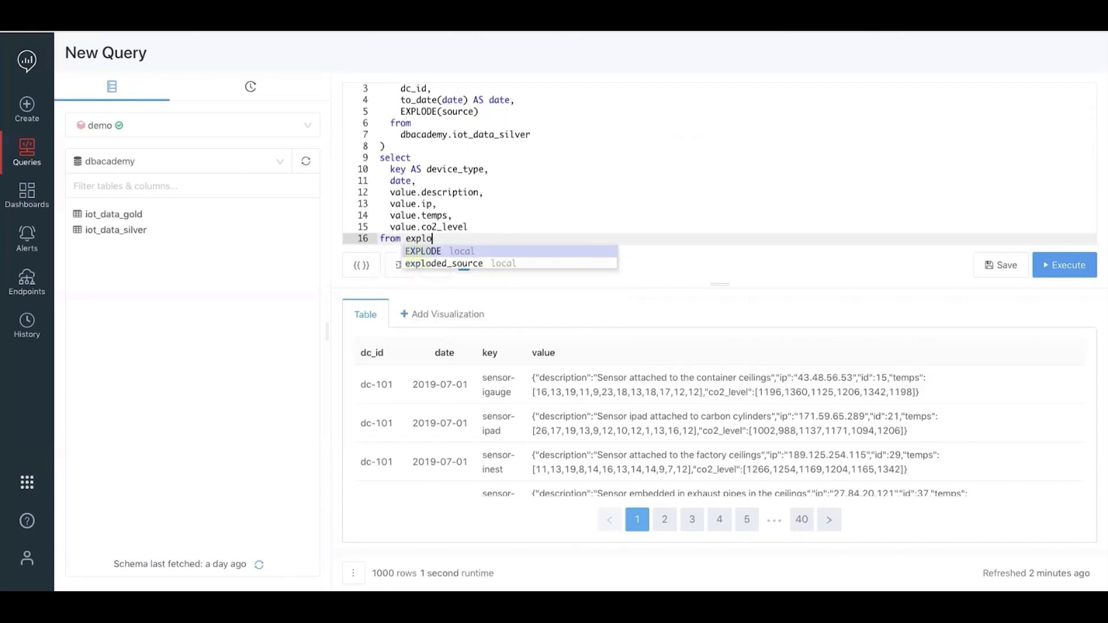
{"action": "left_click", "coordinate": [478, 269]}
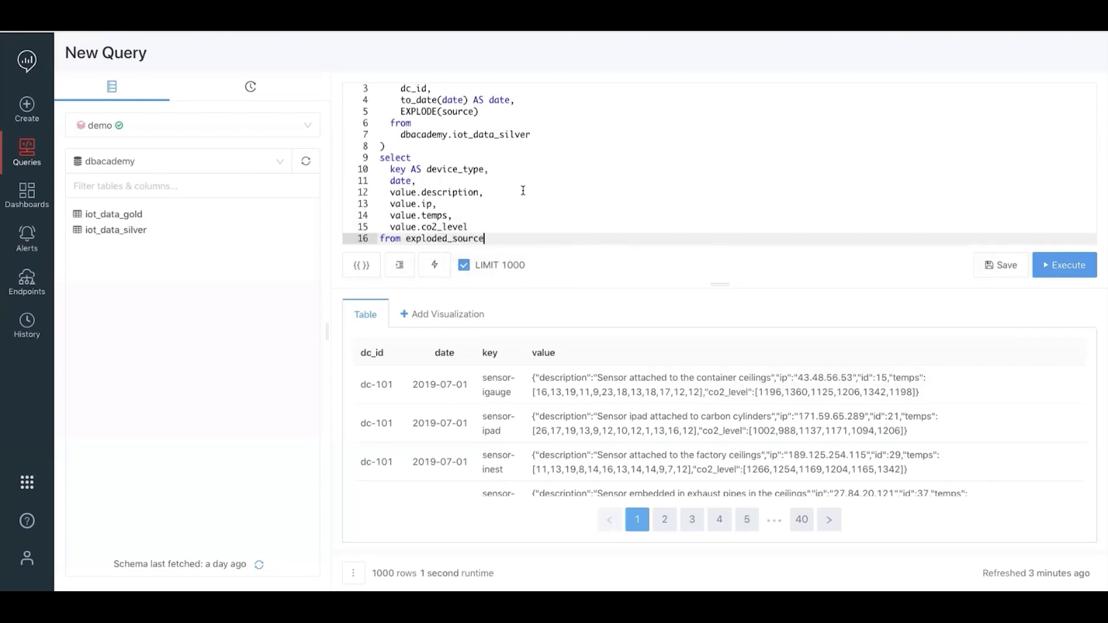
{"action": "key", "text": "ctrl+Return"}
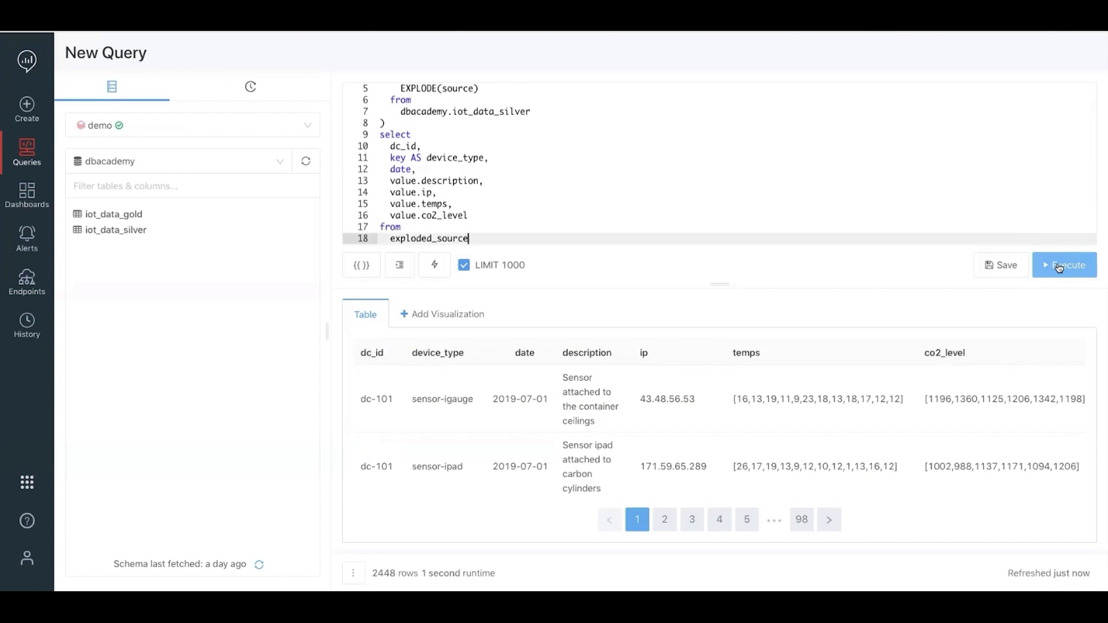
Insert an empty line above the WITH exploded_source clause at the start of the query.
{"action": "key", "text": "Up"}
{"action": "key", "text": "Up"}
{"action": "key", "text": "Up"}
{"action": "key", "text": "Up"}
{"action": "key", "text": "Up"}
{"action": "key", "text": "Up"}
{"action": "key", "text": "Up"}
{"action": "key", "text": "Up"}
{"action": "key", "text": "Up"}
{"action": "key", "text": "Up"}
{"action": "key", "text": "Up"}
{"action": "key", "text": "Up"}
{"action": "key", "text": "Up"}
{"action": "key", "text": "Up"}
{"action": "key", "text": "Up"}
{"action": "key", "text": "Up"}
{"action": "key", "text": "Up"}
{"action": "key", "text": "Up"}
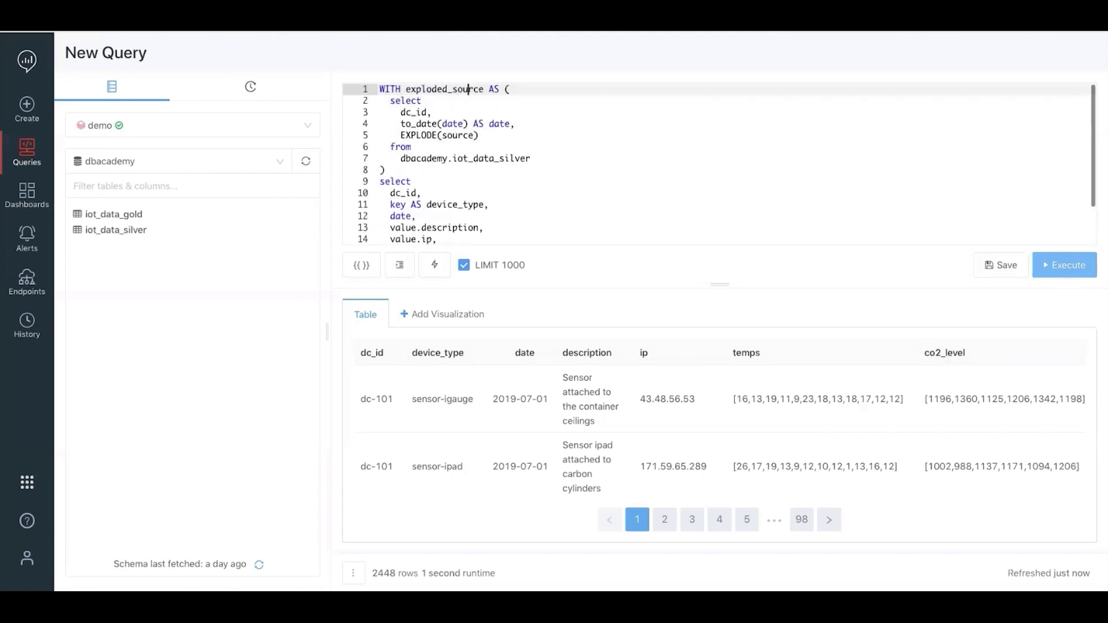
{"action": "key", "text": "Return"}
{"action": "key", "text": "Up"}
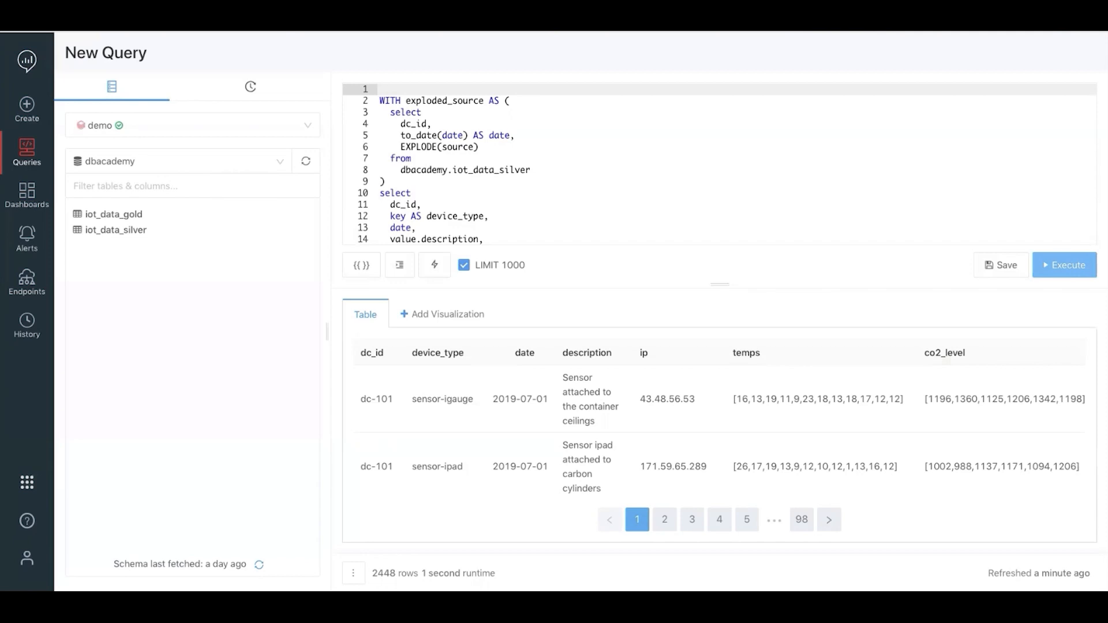
Enter Create table if not exists sandbox_db.flat_iot above the WITH clause and run the statement.
{"action": "type", "text": "Create table if"}
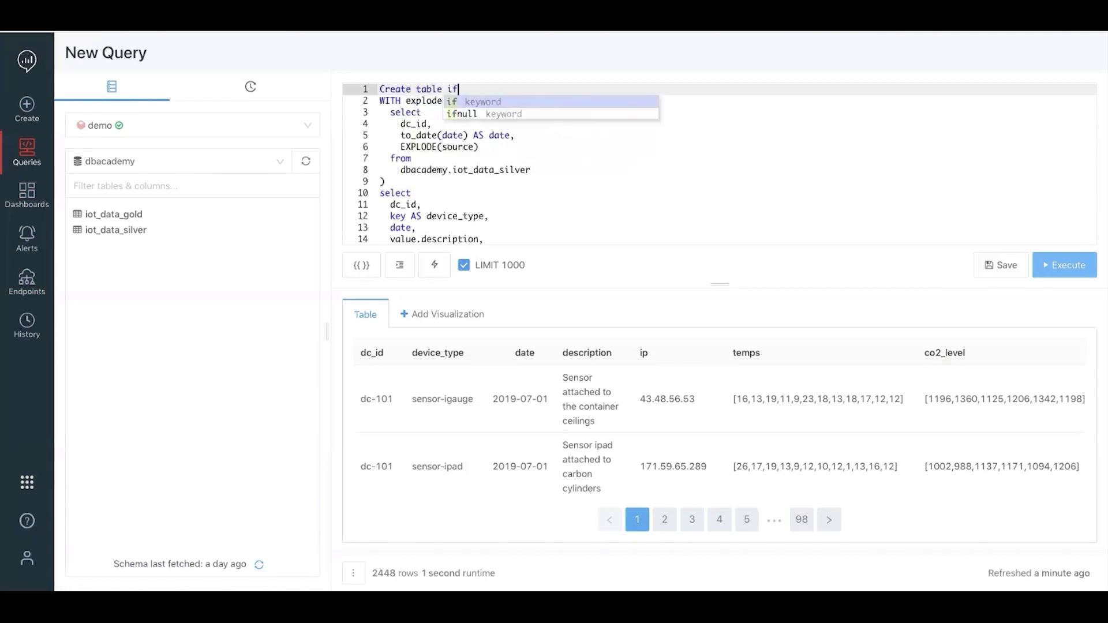
{"action": "type", "text": " not exists"}
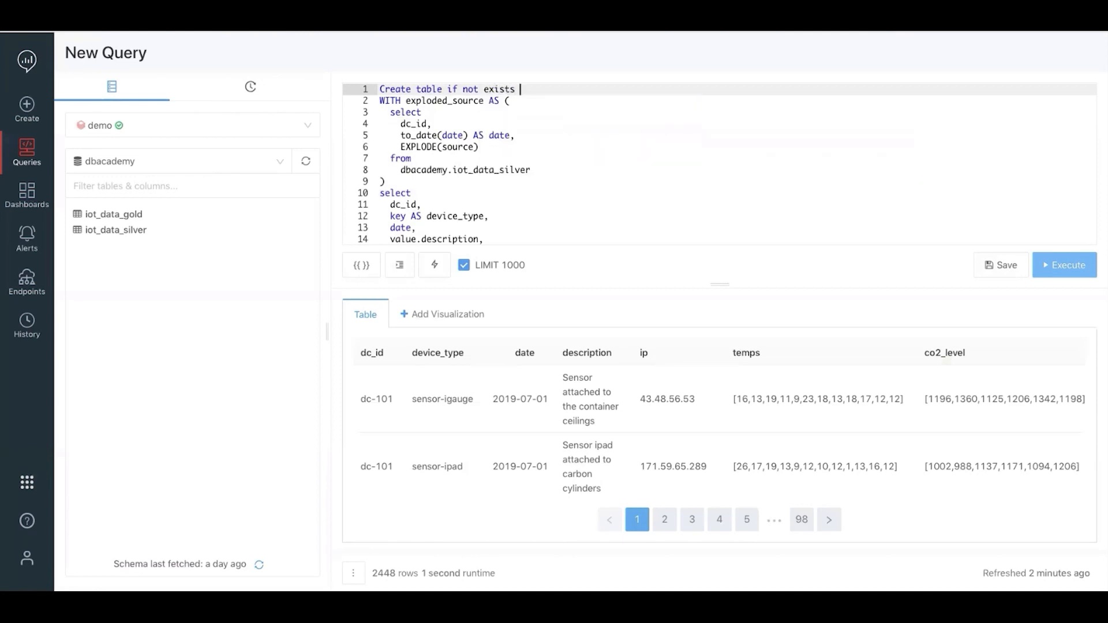
{"action": "type", "text": " s"}
{"action": "type", "text": "andbo"}
{"action": "type", "text": "d_db"}
{"action": "type", "text": ".flat_i"}
{"action": "type", "text": "ot"}
{"action": "left_click", "coordinate": [1078, 271]}
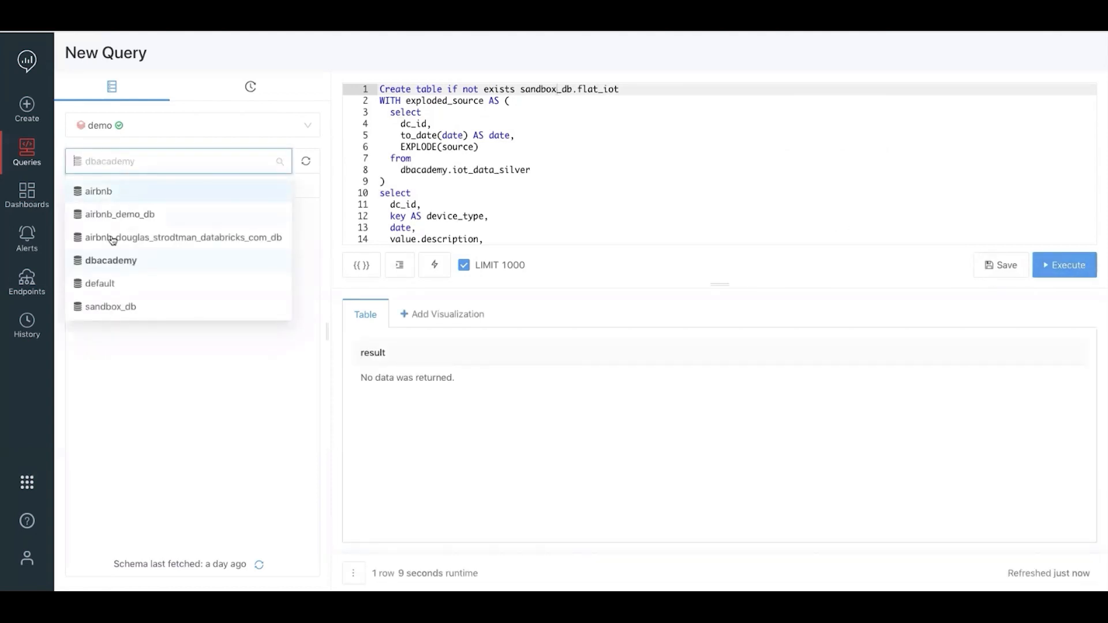
Switch the schema browser to the sandbox_db database, refresh it and expand the flat_iot table's columns.
{"action": "left_click", "coordinate": [111, 307]}
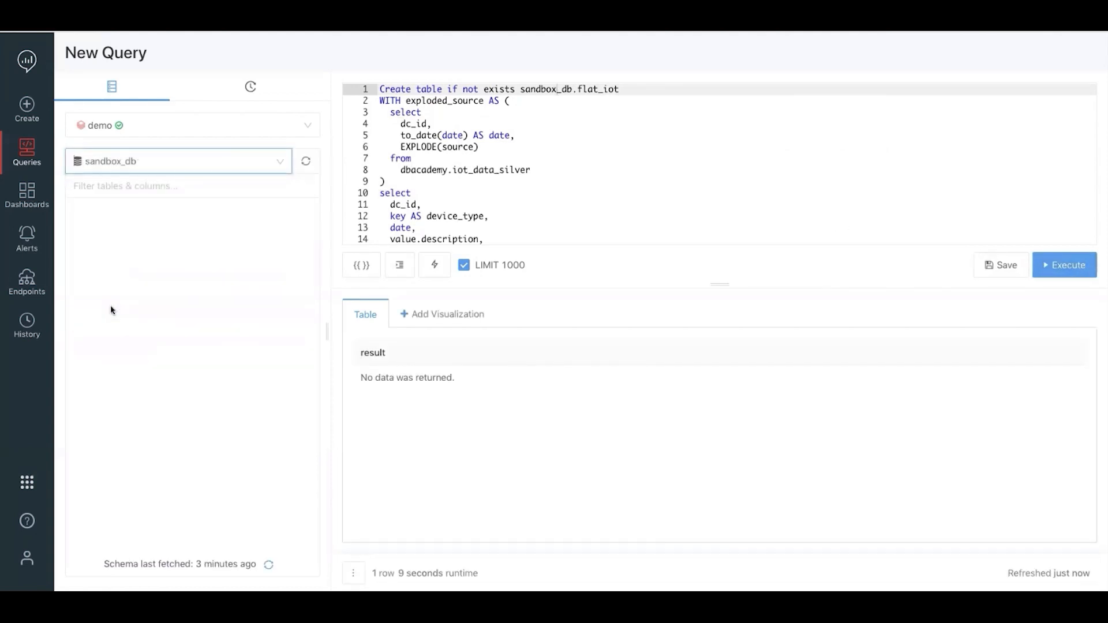
{"action": "left_click", "coordinate": [306, 165]}
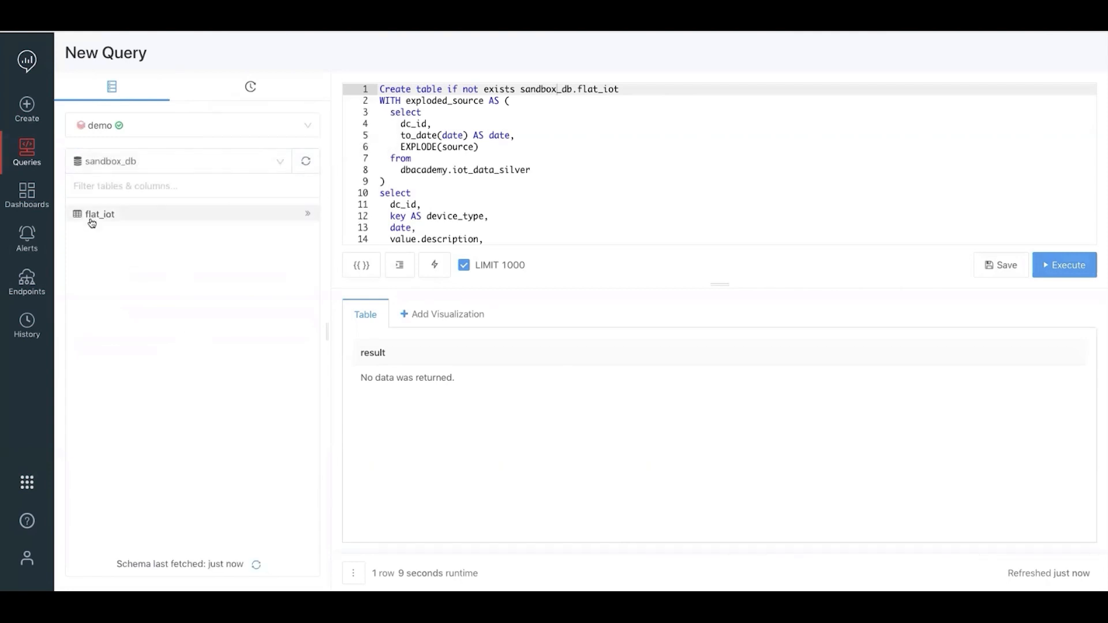
{"action": "left_click", "coordinate": [97, 218]}
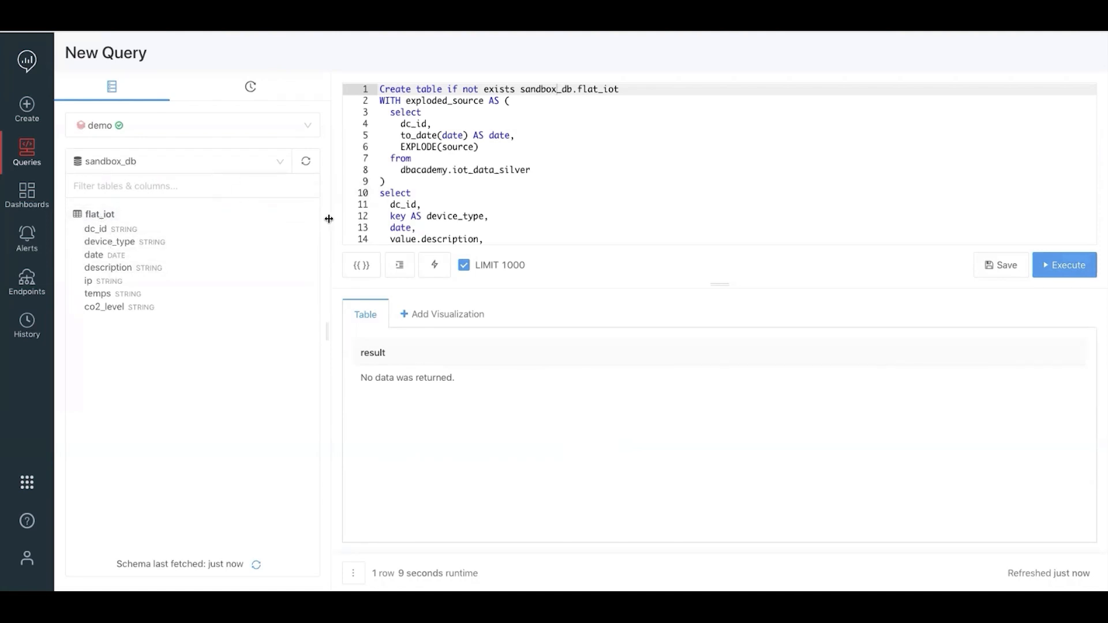
Delete the entire create-table statement from the query editor.
{"action": "scroll", "coordinate": [526, 215], "scroll_direction": "down", "scroll_amount": 3}
{"action": "left_click", "coordinate": [495, 240]}
{"action": "scroll", "coordinate": [494, 240], "scroll_direction": "up", "scroll_amount": 3}
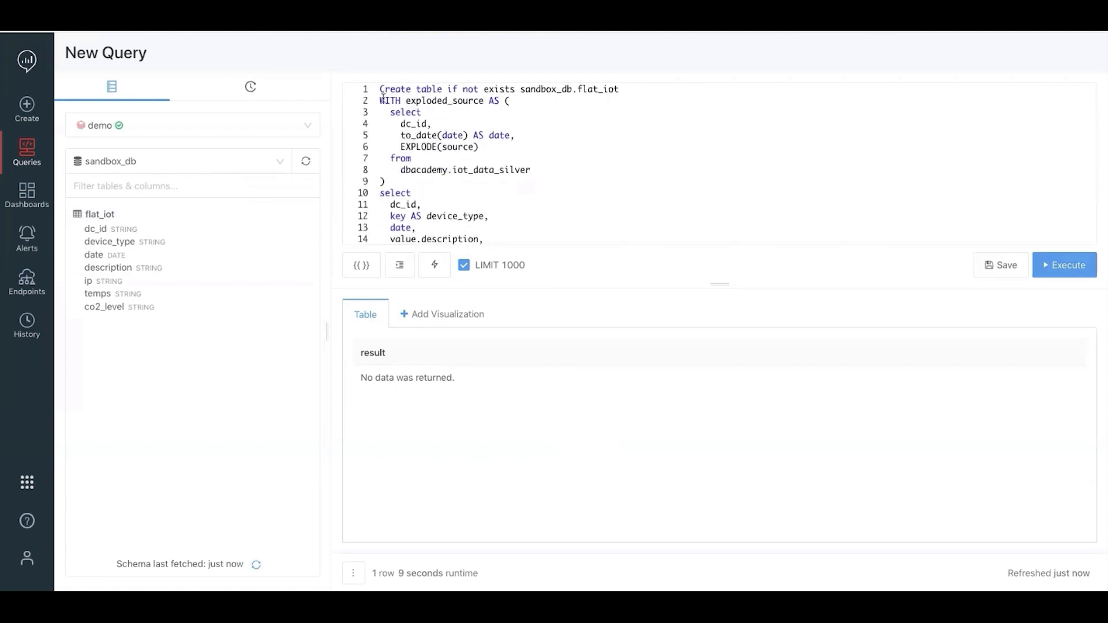
{"action": "left_click_drag", "start_coordinate": [378, 89], "coordinate": [485, 312]}
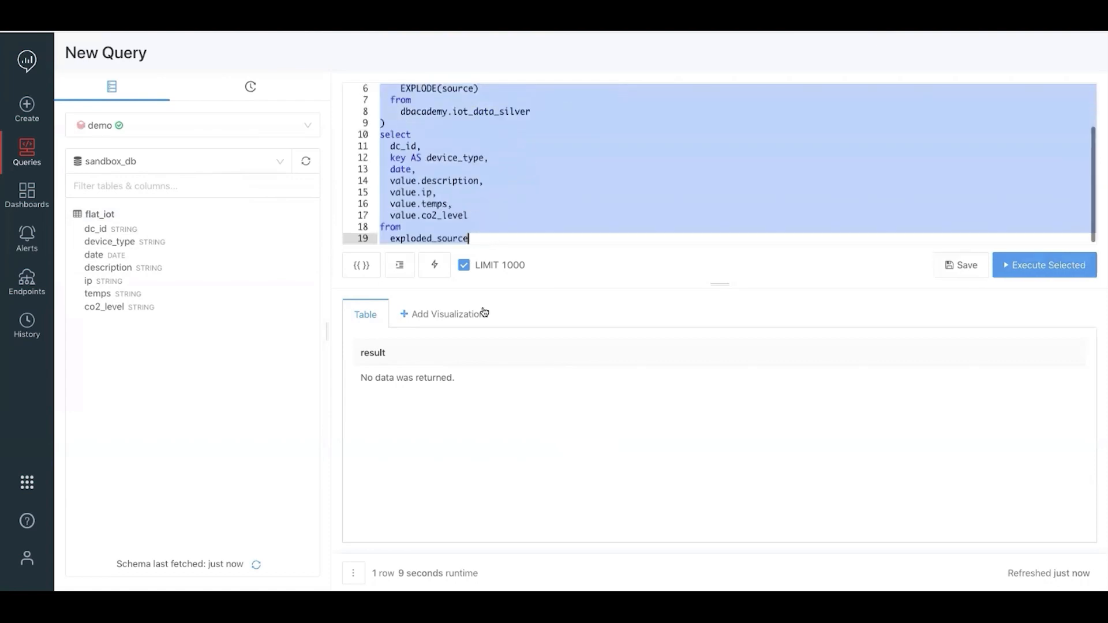
{"action": "key", "text": "BackSpace"}
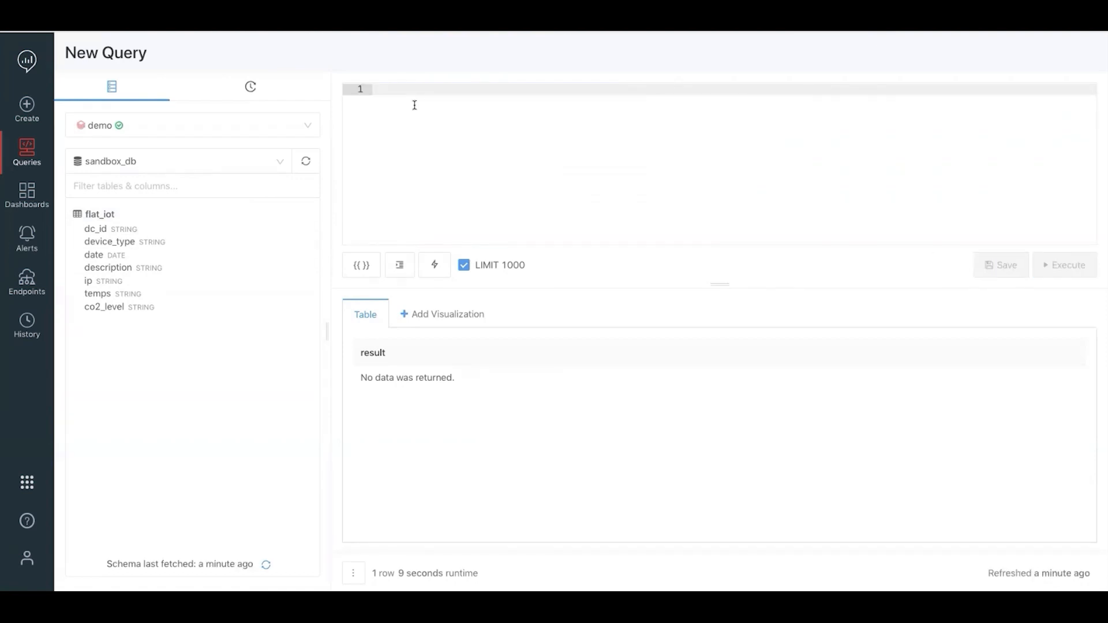
Write a query selecting all columns from sandbox_db.flat_iot and run it.
{"action": "type", "text": "sleect"}
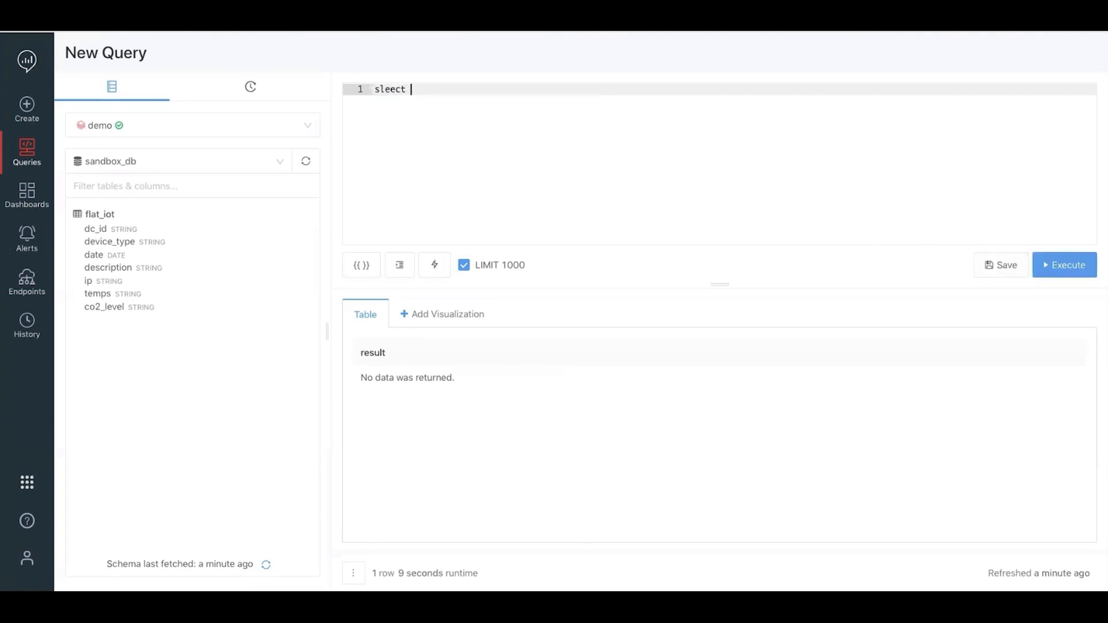
{"action": "key", "text": "BackSpace"}
{"action": "key", "text": "BackSpace"}
{"action": "key", "text": "BackSpace"}
{"action": "key", "text": "BackSpace"}
{"action": "key", "text": "BackSpace"}
{"action": "key", "text": "BackSpace"}
{"action": "type", "text": "ele"}
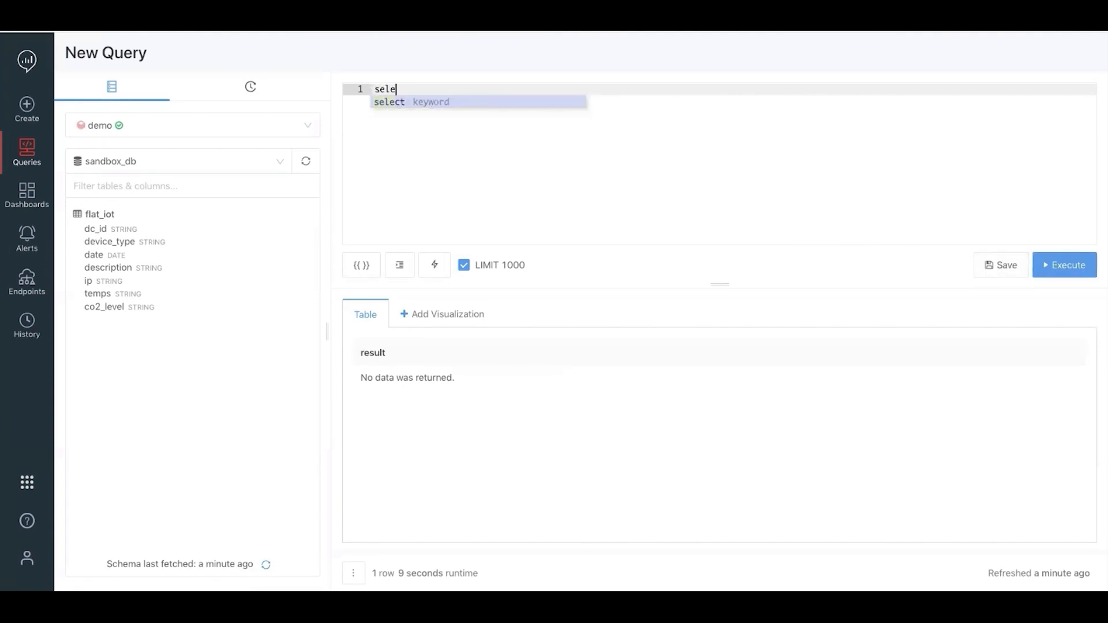
{"action": "type", "text": "ct * from "}
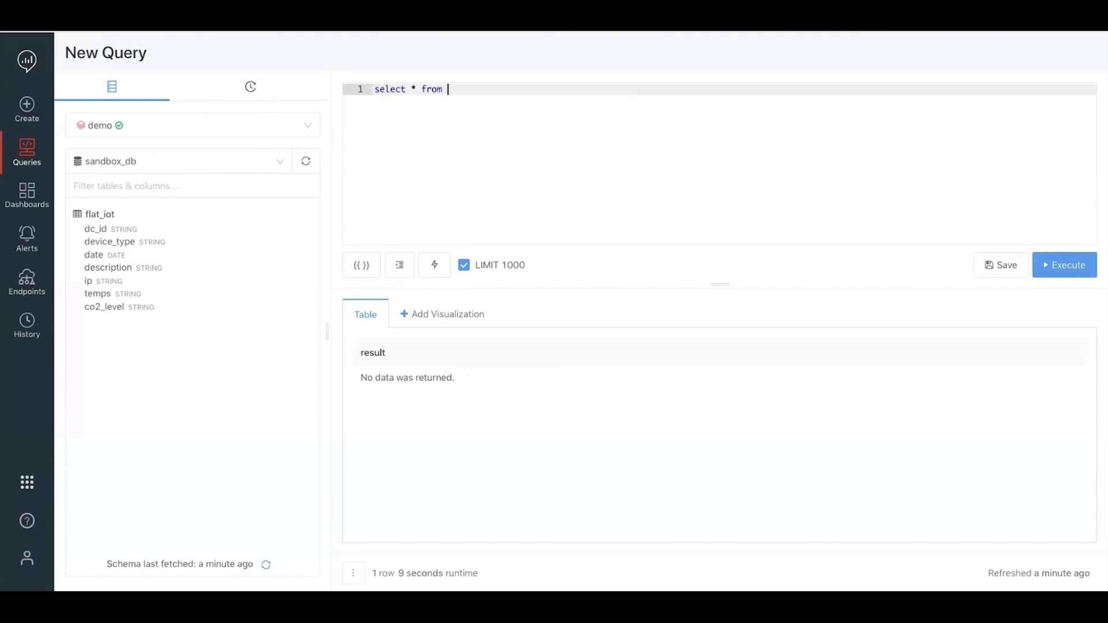
{"action": "type", "text": "sa"}
{"action": "key", "text": "Return"}
{"action": "key", "text": "ctrl+Return"}
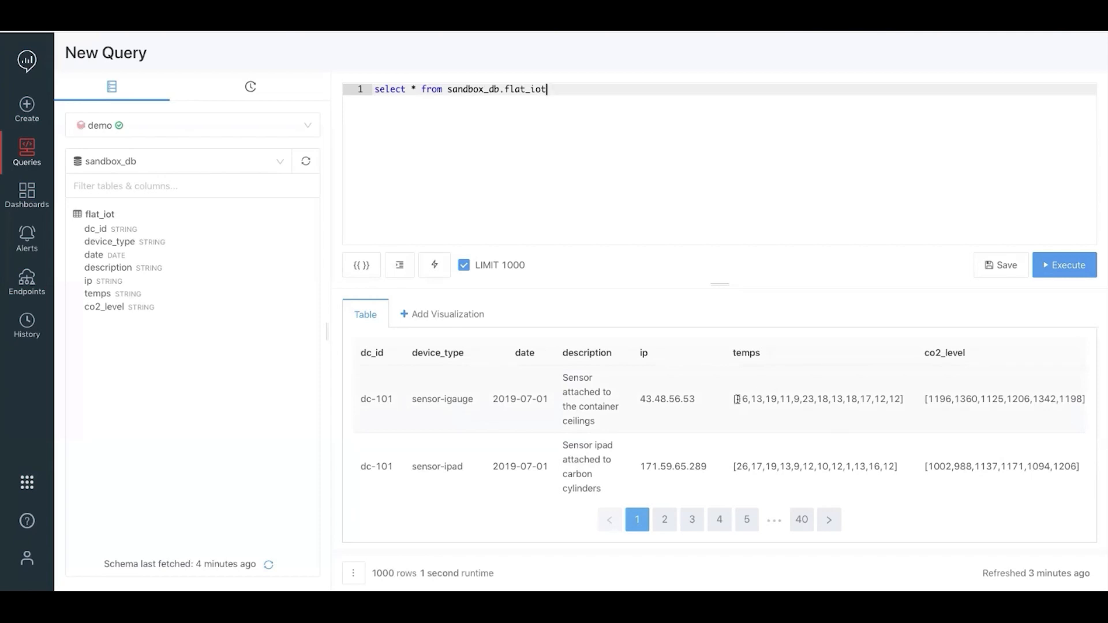
Examine the temps and co2_level arrays in the first row of the results.
{"action": "left_click_drag", "start_coordinate": [733, 398], "coordinate": [899, 394]}
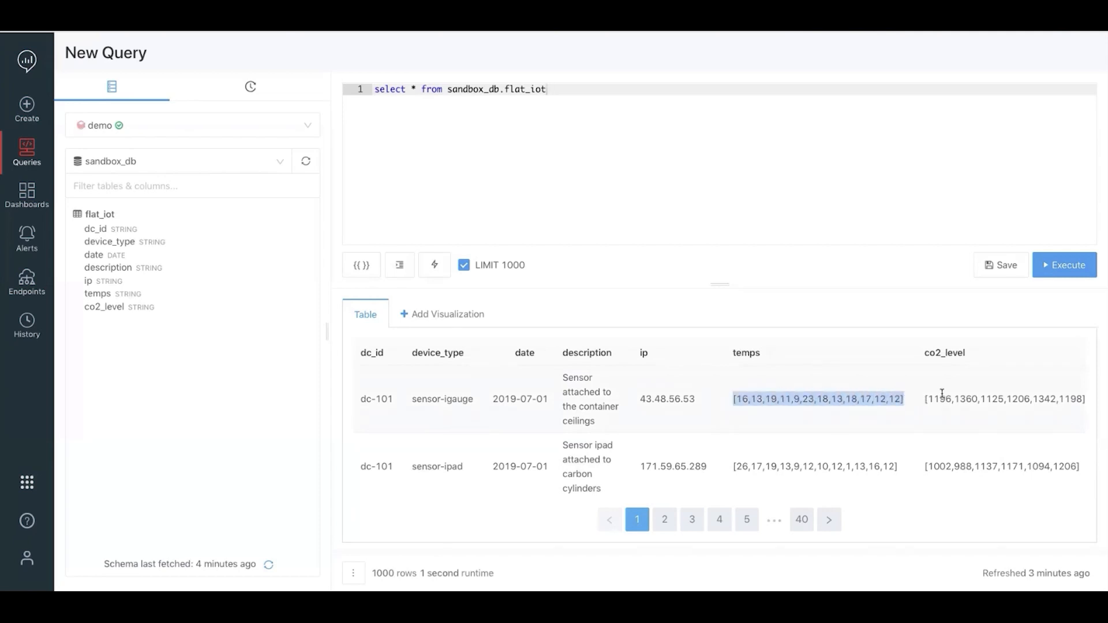
{"action": "left_click_drag", "start_coordinate": [925, 400], "coordinate": [1081, 399]}
{"action": "left_click", "coordinate": [1079, 398]}
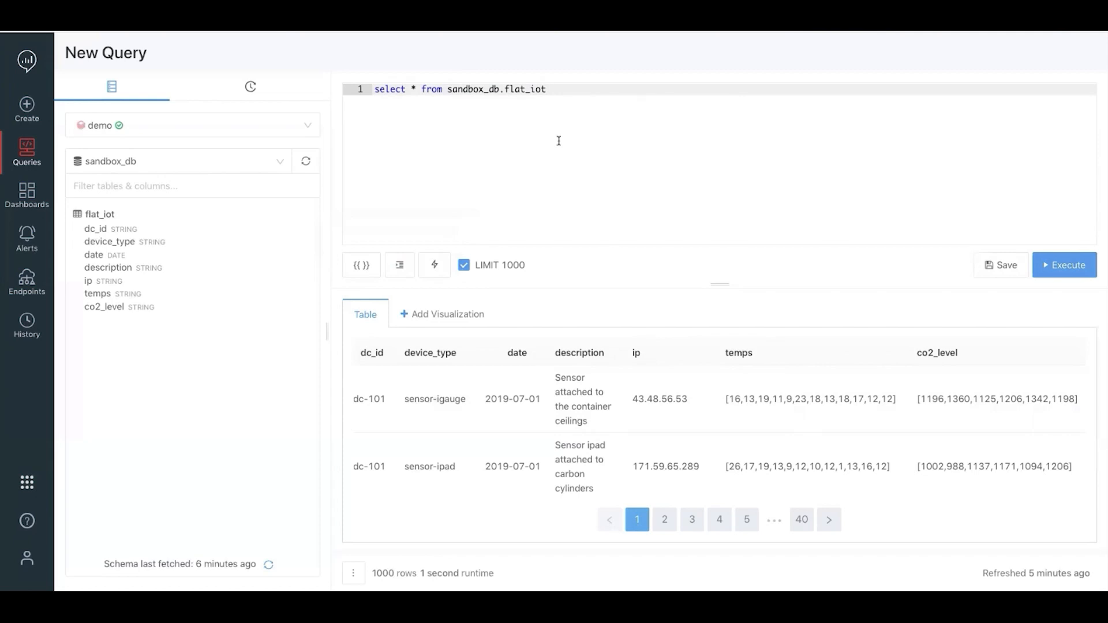
Format the query and replace the asterisk with dc_id, device_type and temps on separate lines, leaving an empty line before from.
{"action": "left_click", "coordinate": [400, 265]}
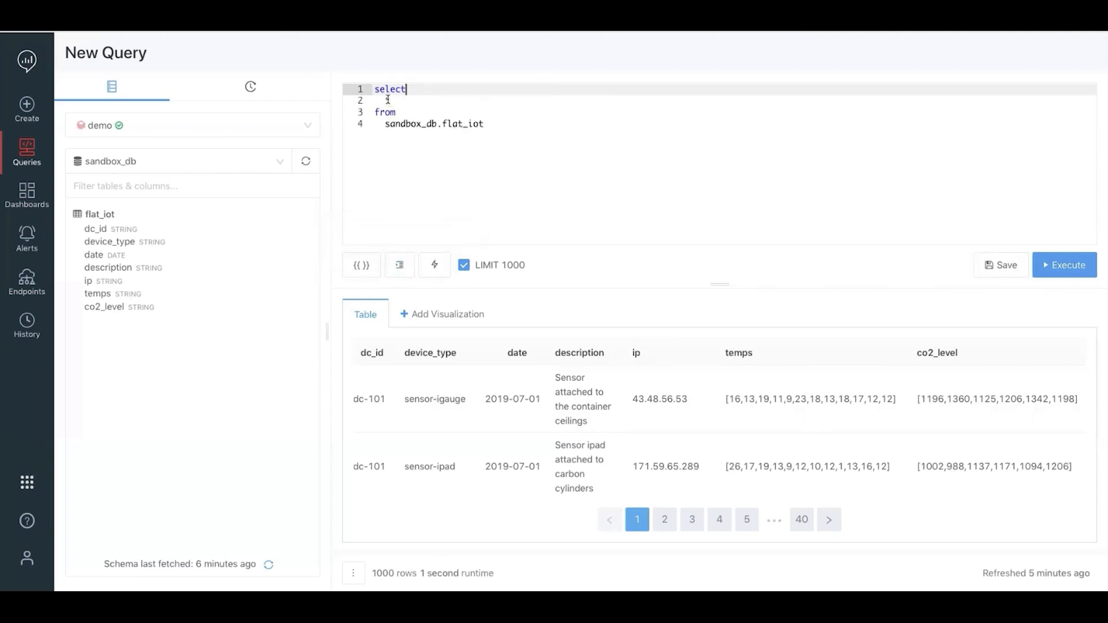
{"action": "left_click_drag", "start_coordinate": [375, 100], "coordinate": [390, 100]}
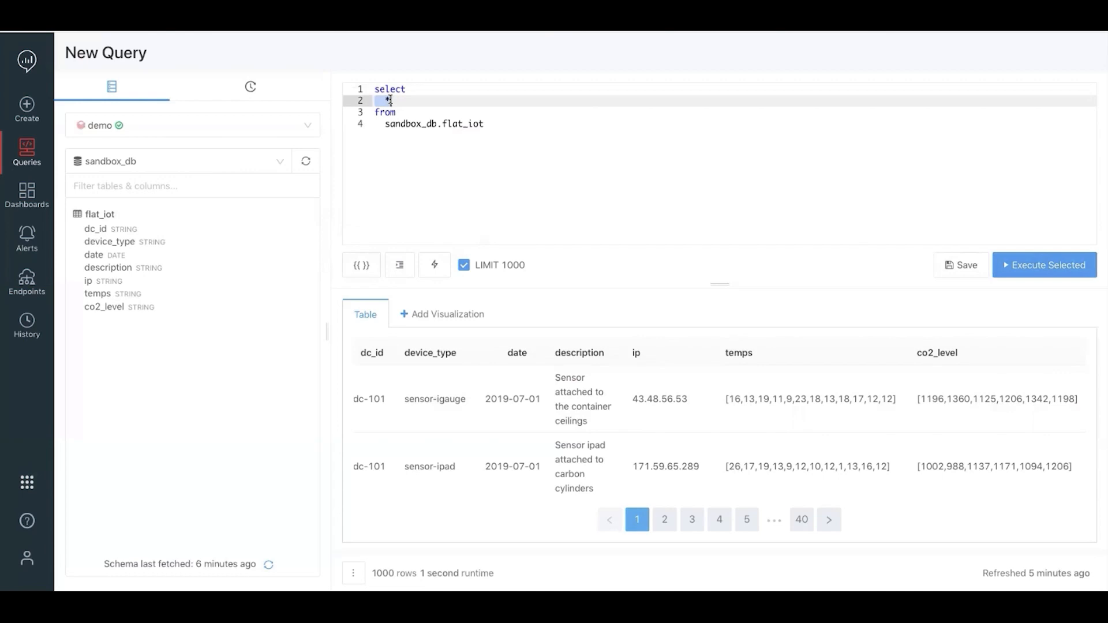
{"action": "type", "text": "dc_"}
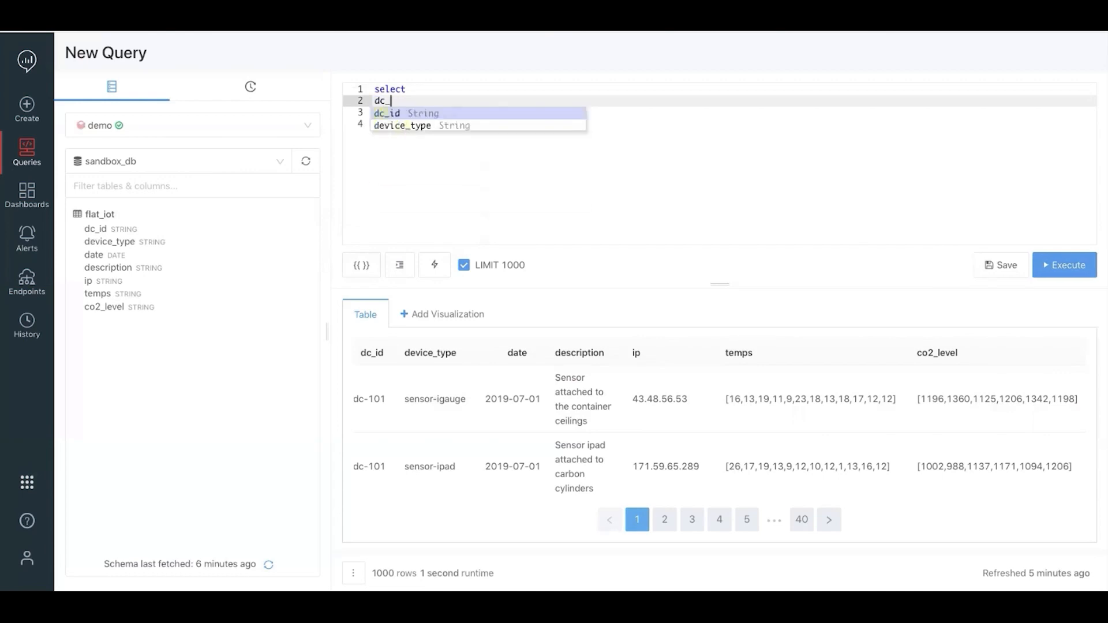
{"action": "key", "text": "Return"}
{"action": "type", "text": ","}
{"action": "key", "text": "Return"}
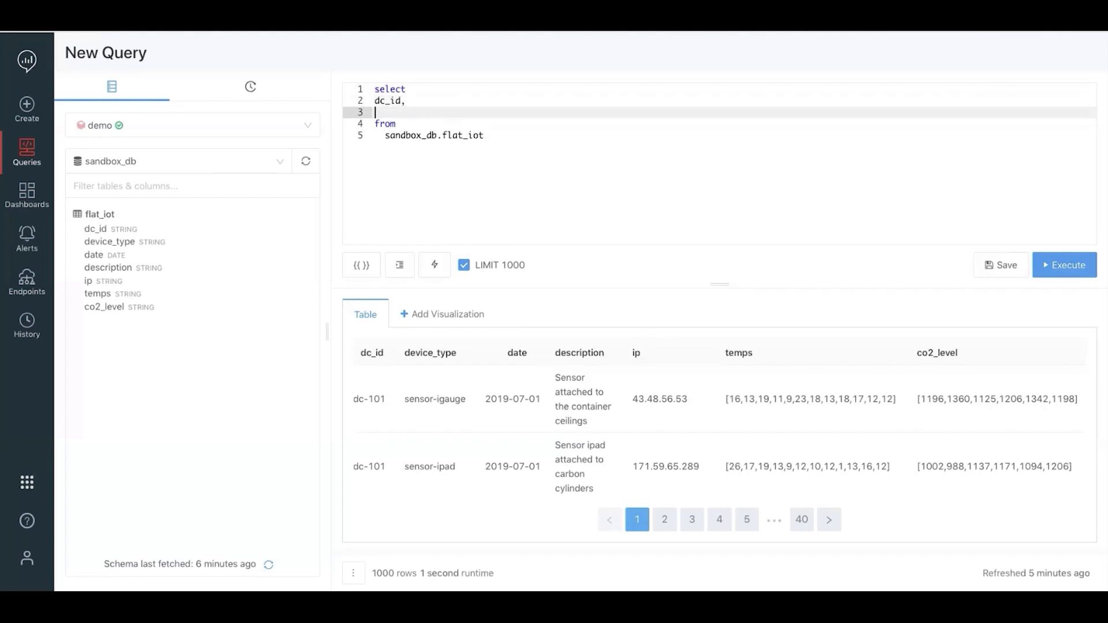
{"action": "type", "text": "dev"}
{"action": "key", "text": "Return"}
{"action": "type", "text": ","}
{"action": "key", "text": "Return"}
{"action": "type", "text": "temp"}
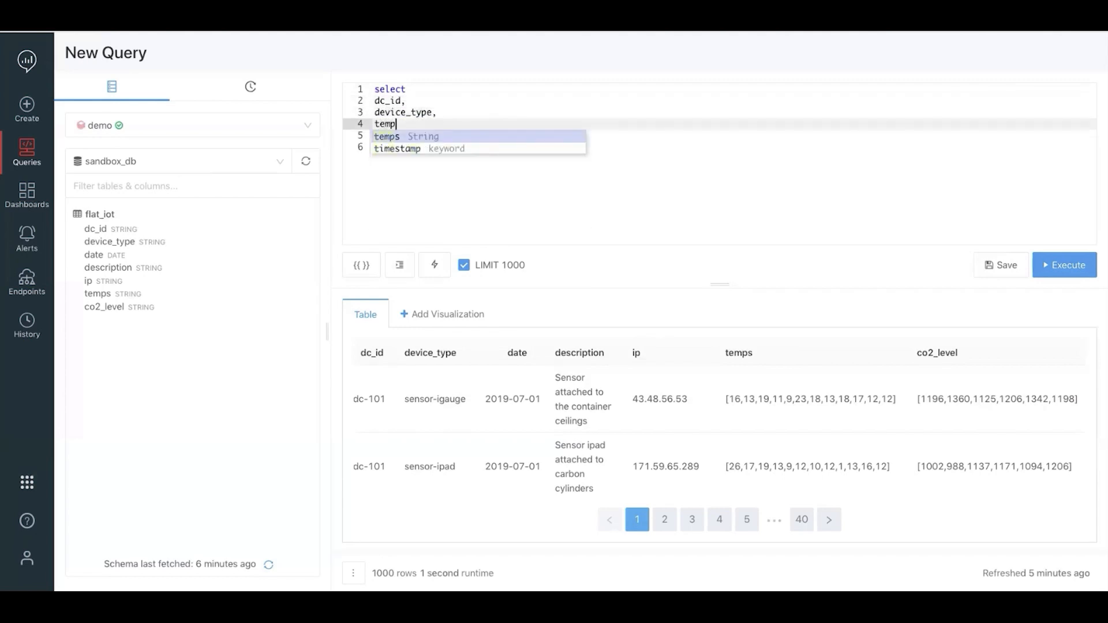
{"action": "key", "text": "Return"}
{"action": "type", "text": ","}
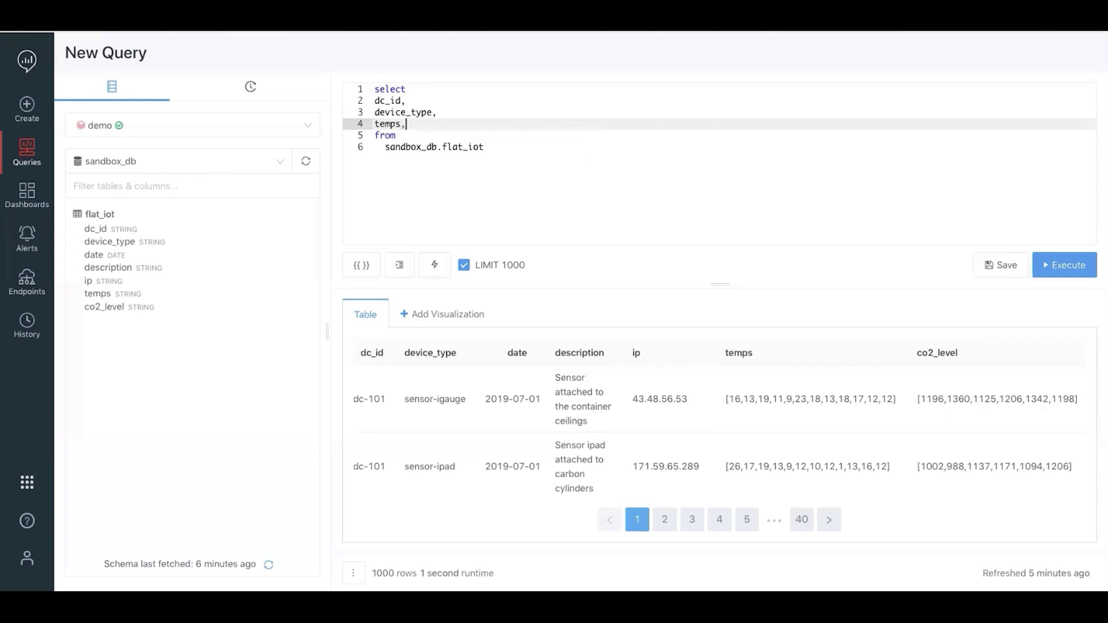
{"action": "key", "text": "Return"}
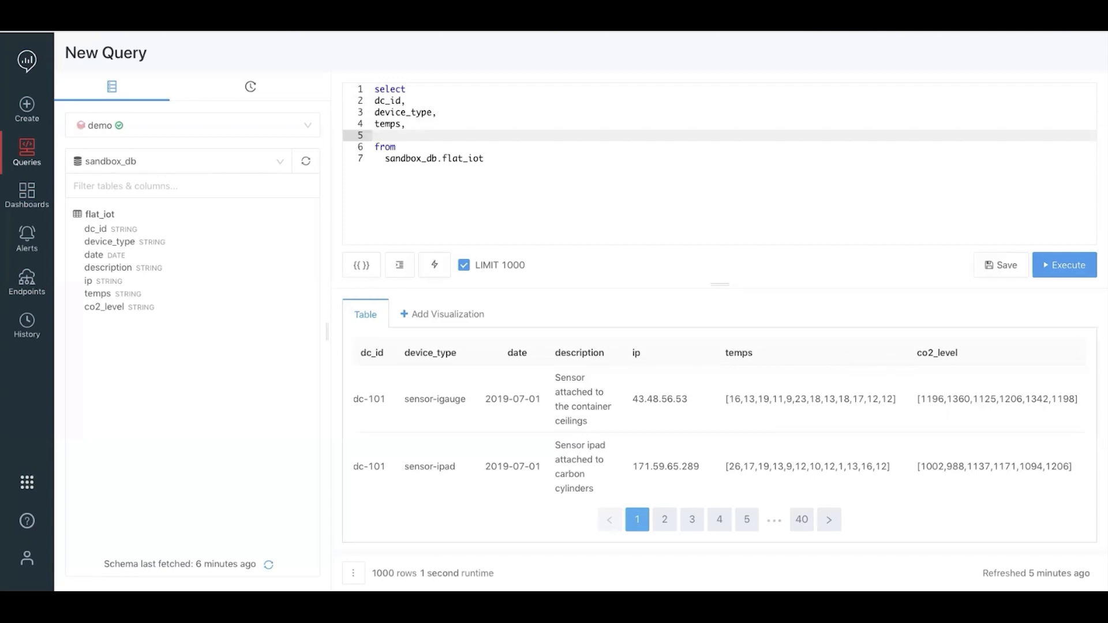
Add a TRANSFORM function below temps in the select list, with temps as its first argument.
{"action": "type", "text": "TRANF"}
{"action": "type", "text": "ORM"}
{"action": "key", "text": "BackSpace"}
{"action": "key", "text": "BackSpace"}
{"action": "key", "text": "BackSpace"}
{"action": "type", "text": "ORM()"}
{"action": "key", "text": "Left"}
{"action": "key", "text": "Left"}
{"action": "key", "text": "Left"}
{"action": "key", "text": "Left"}
{"action": "key", "text": "Left"}
{"action": "type", "text": "s"}
{"action": "key", "text": "BackSpace"}
{"action": "type", "text": "S"}
{"action": "key", "text": "Right"}
{"action": "key", "text": "Right"}
{"action": "key", "text": "Right"}
{"action": "key", "text": "Right"}
{"action": "type", "text": "temps,"}
{"action": "double_click", "coordinate": [438, 136]}
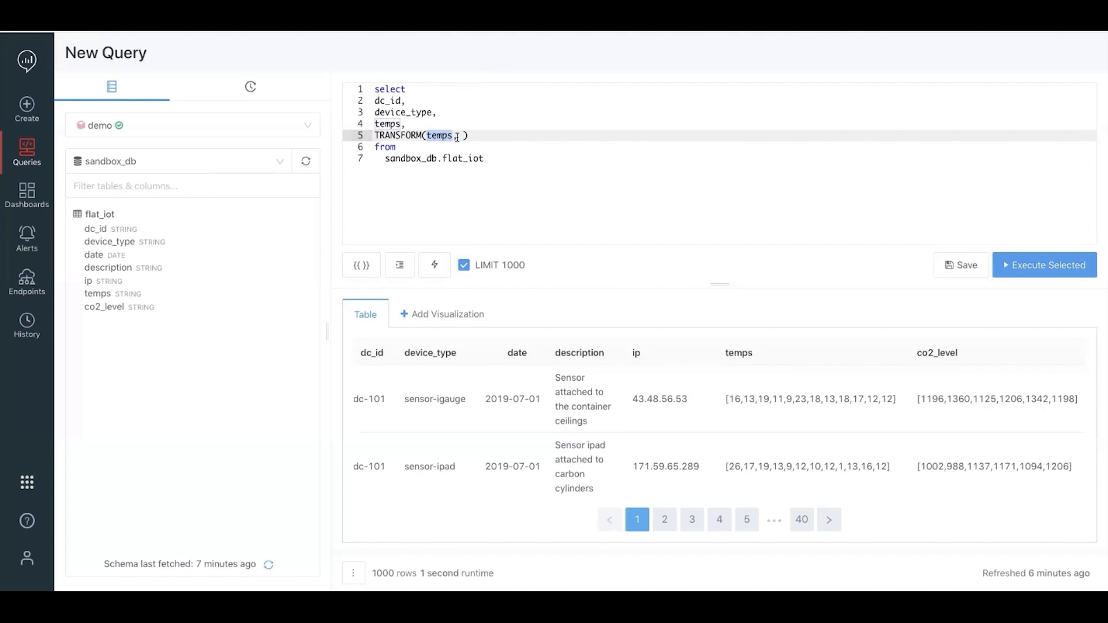
{"action": "left_click", "coordinate": [460, 136]}
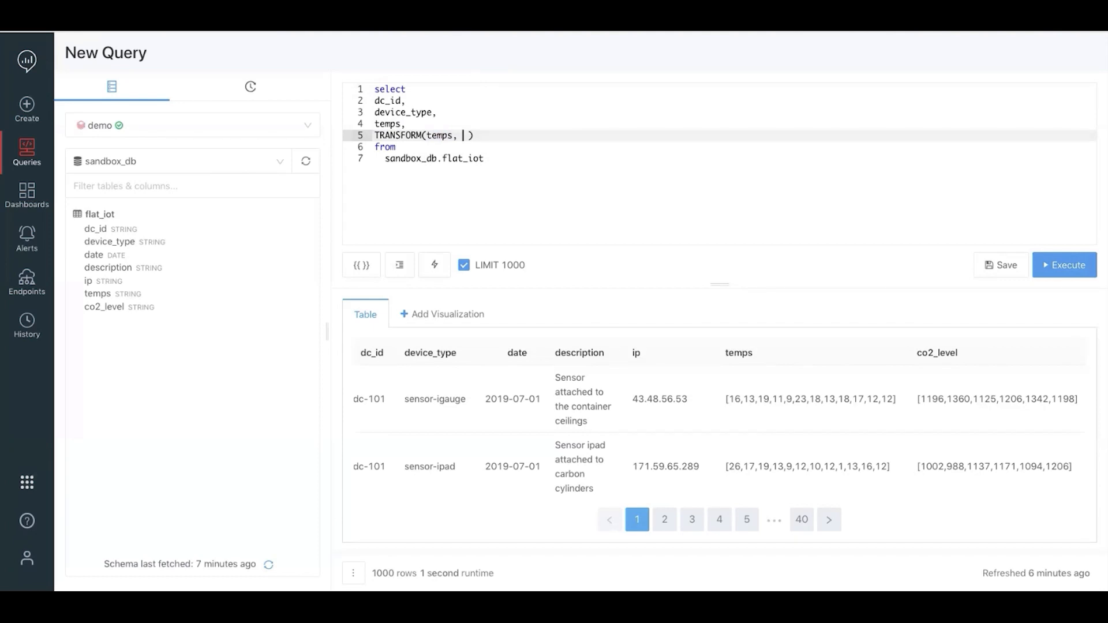
Enter the lambda t -> 2*t as the second TRANSFORM argument, run the query and check the original temps array in the first row.
{"action": "type", "text": "t ->"}
{"action": "double_click", "coordinate": [488, 135]}
{"action": "left_click", "coordinate": [490, 135]}
{"action": "type", "text": "2*t"}
{"action": "left_click", "coordinate": [488, 137]}
{"action": "double_click", "coordinate": [442, 136]}
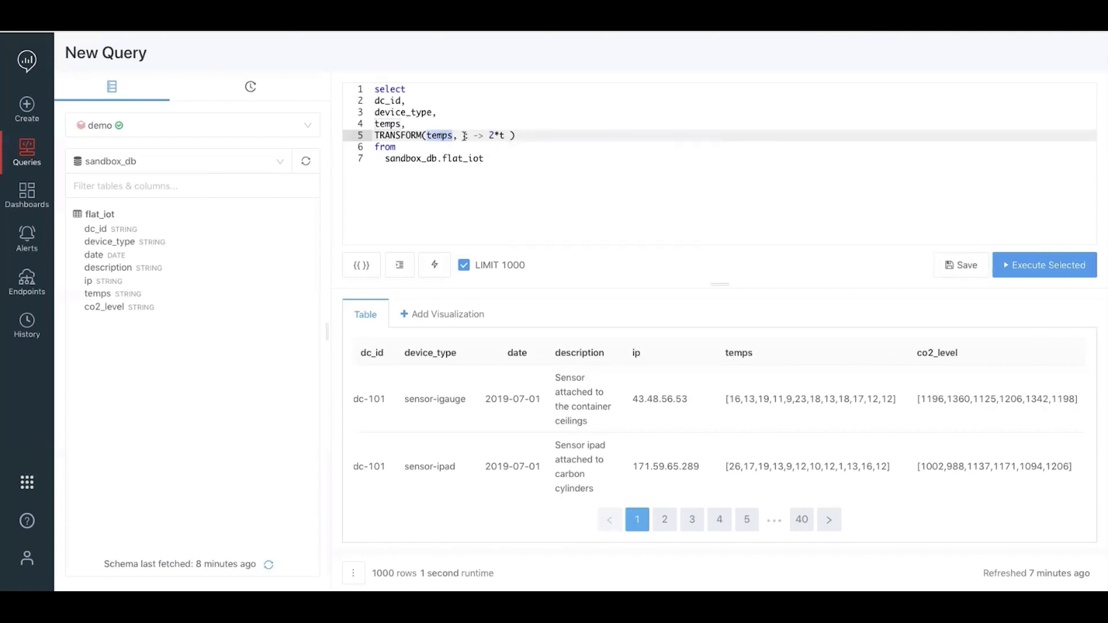
{"action": "left_click", "coordinate": [464, 136]}
{"action": "left_click", "coordinate": [502, 137]}
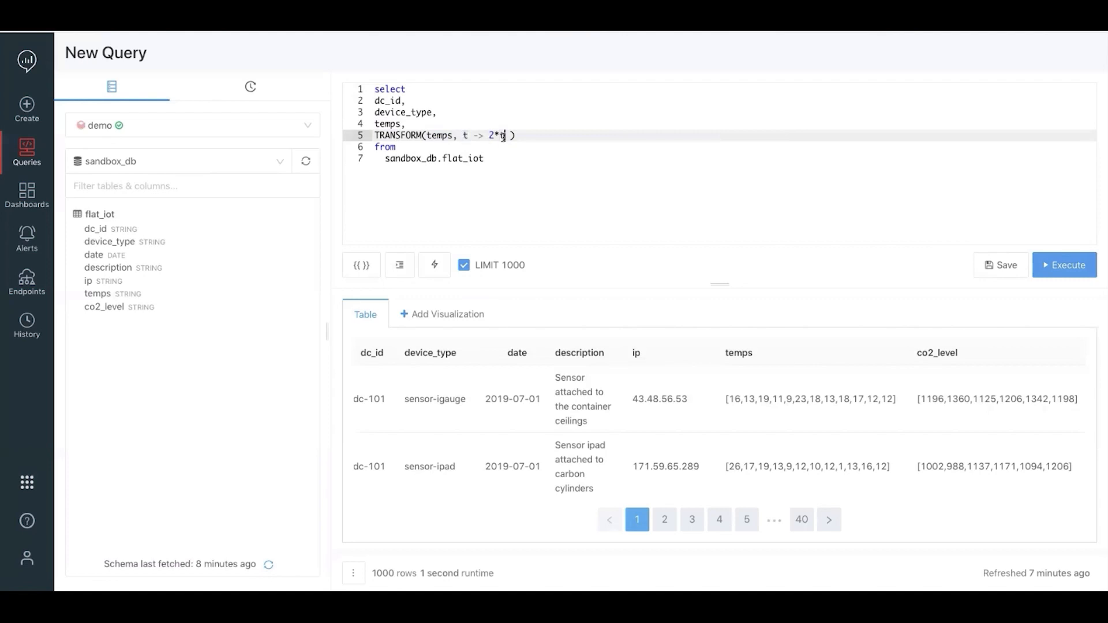
{"action": "left_click", "coordinate": [519, 136]}
{"action": "key", "text": "ctrl+Return"}
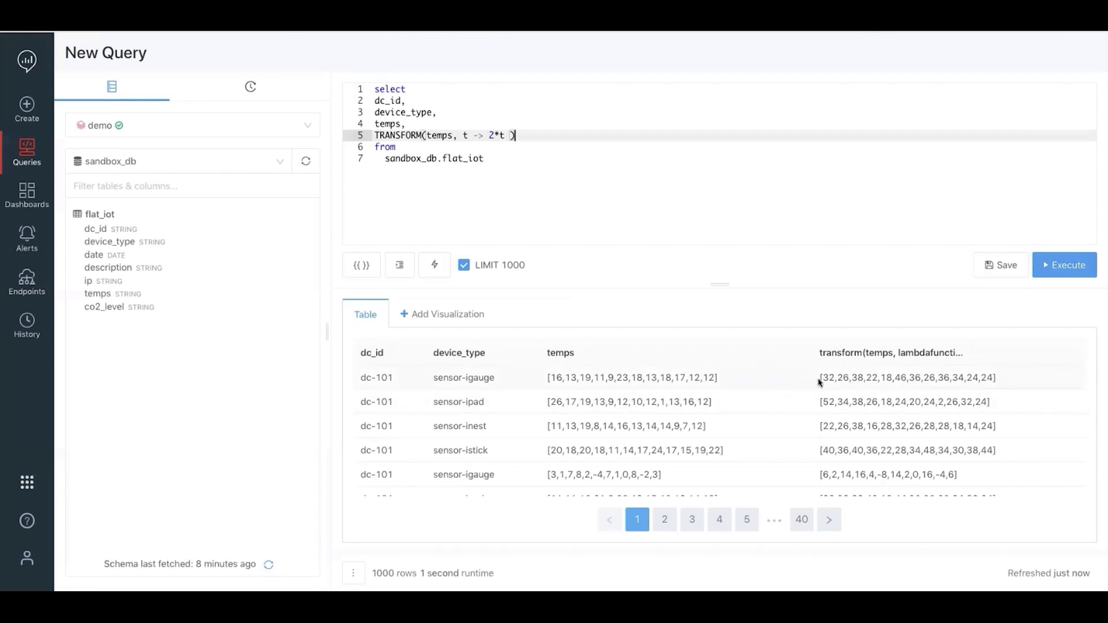
{"action": "double_click", "coordinate": [559, 378]}
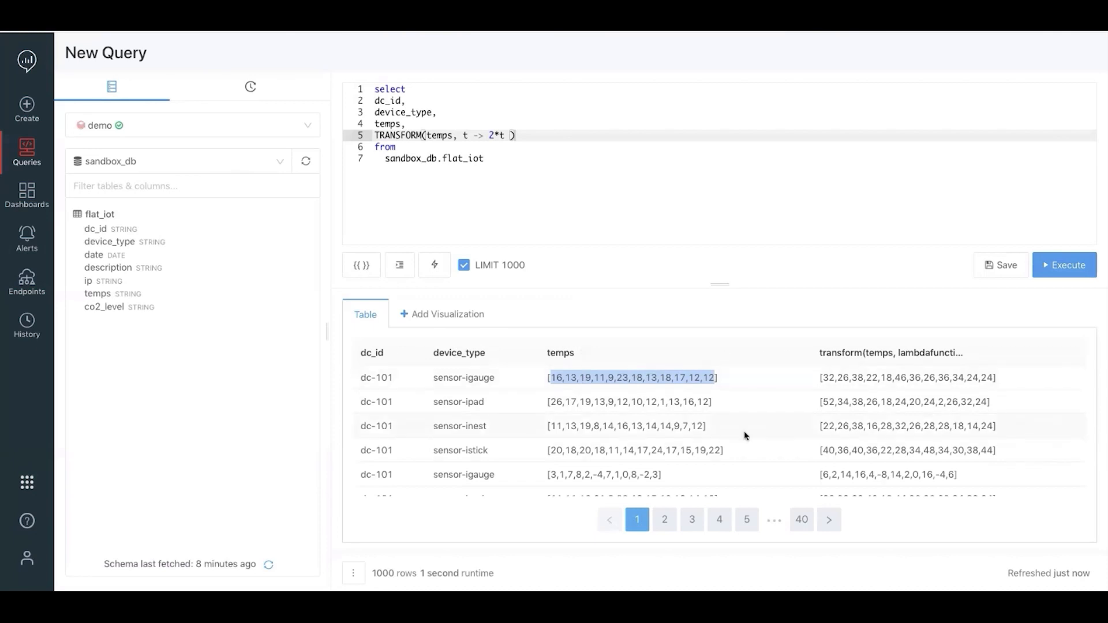
Replace 2*t in the TRANSFORM lambda with (t * 9) div 5.
{"action": "left_click", "coordinate": [505, 136]}
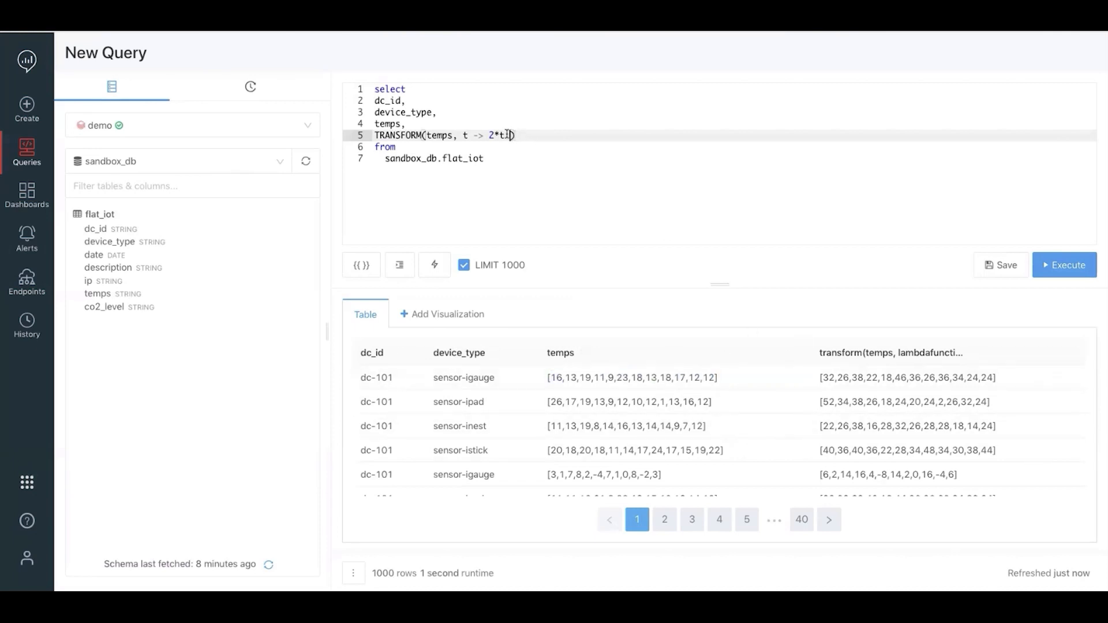
{"action": "key", "text": "BackSpace"}
{"action": "key", "text": "BackSpace"}
{"action": "key", "text": "BackSpace"}
{"action": "key", "text": "BackSpace"}
{"action": "type", "text": "()"}
{"action": "key", "text": "Left"}
{"action": "type", "text": "t * 9"}
{"action": "key", "text": "Right"}
{"action": "type", "text": "div 5"}
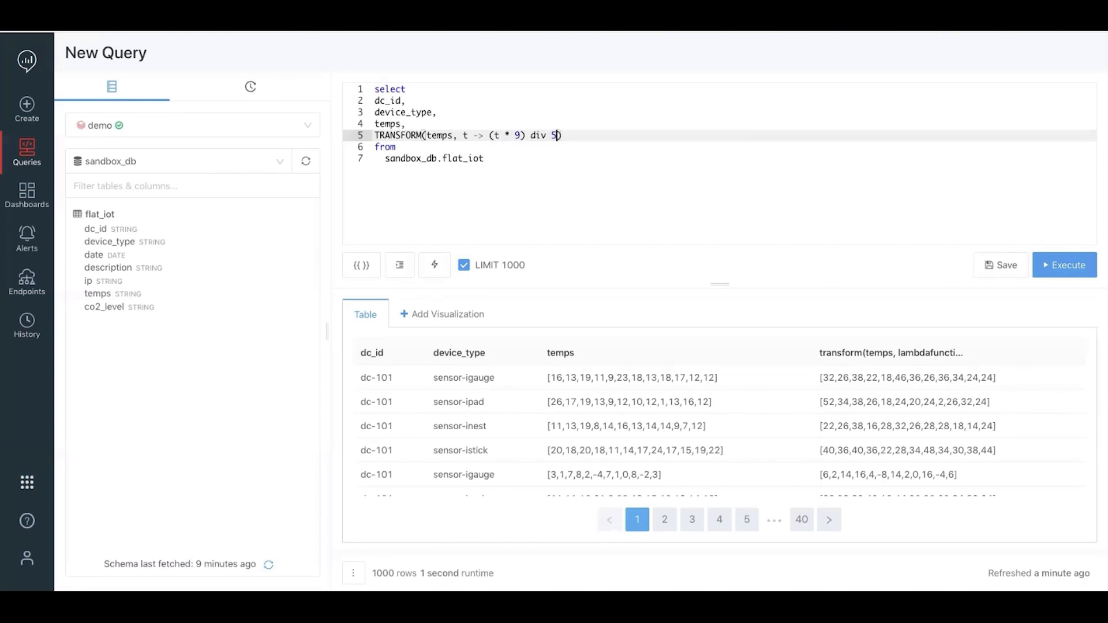
Complete the lambda as ((t * 9) div 5) + 32, alias the TRANSFORM column as temps_F and run the query.
{"action": "key", "text": "End"}
{"action": "key", "text": "shift+Left"}
{"action": "key", "text": "shift+Left"}
{"action": "key", "text": "shift+Left"}
{"action": "key", "text": "shift+Left"}
{"action": "key", "text": "shift+Left"}
{"action": "key", "text": "shift+Left"}
{"action": "key", "text": "shift+Left"}
{"action": "key", "text": "shift+Left"}
{"action": "key", "text": "shift+Left"}
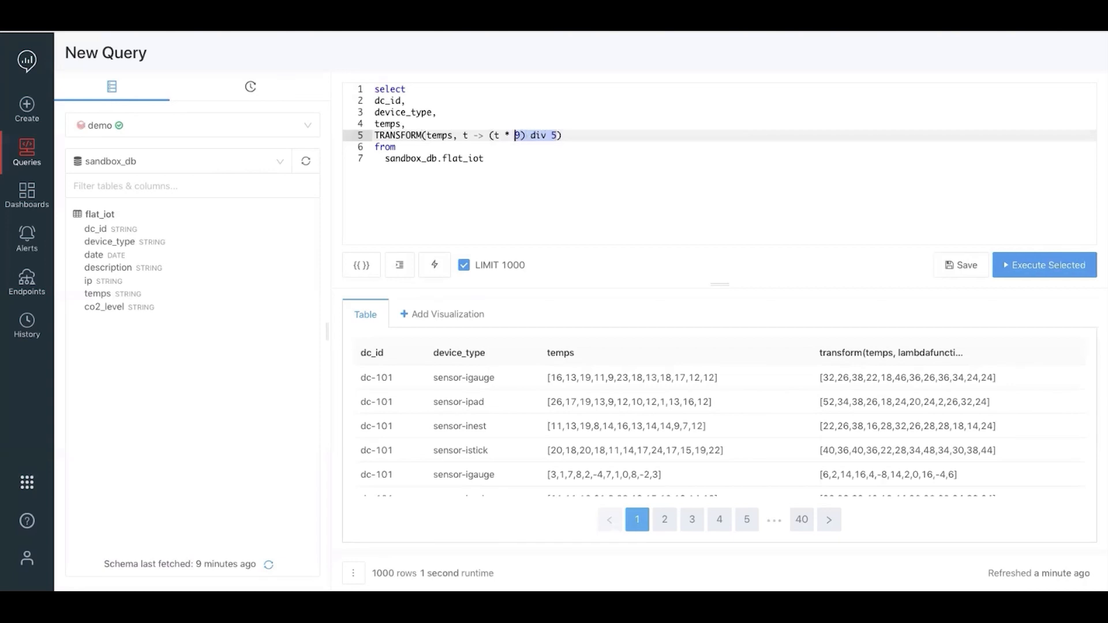
{"action": "key", "text": "shift+Left"}
{"action": "key", "text": "shift+Left"}
{"action": "key", "text": "shift+Left"}
{"action": "key", "text": "shift+Left"}
{"action": "key", "text": "shift+Left"}
{"action": "type", "text": "("}
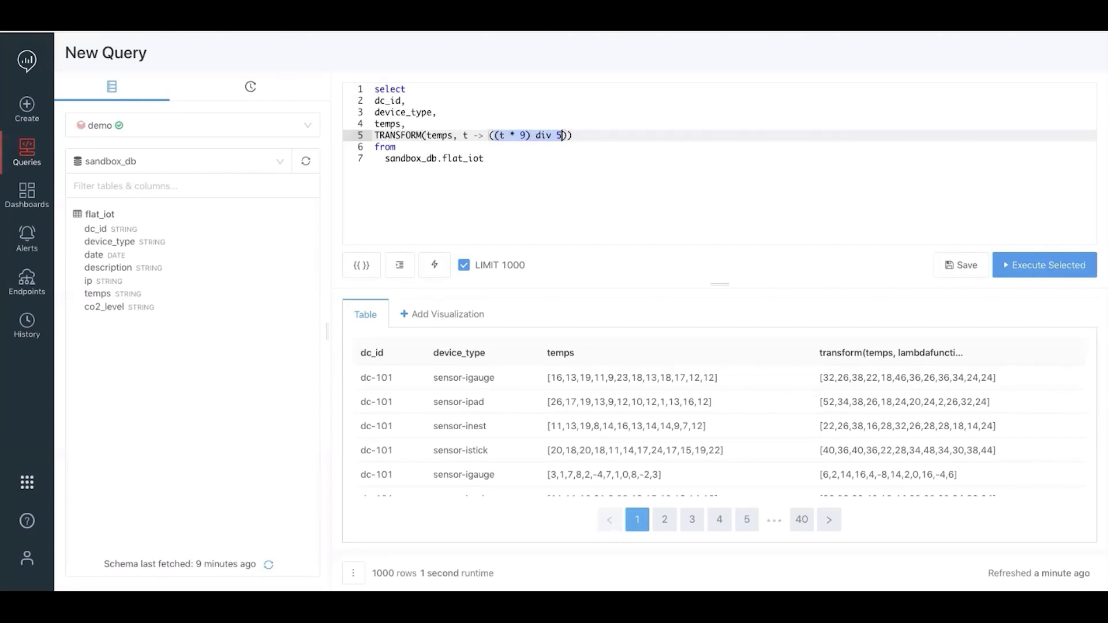
{"action": "key", "text": "Right"}
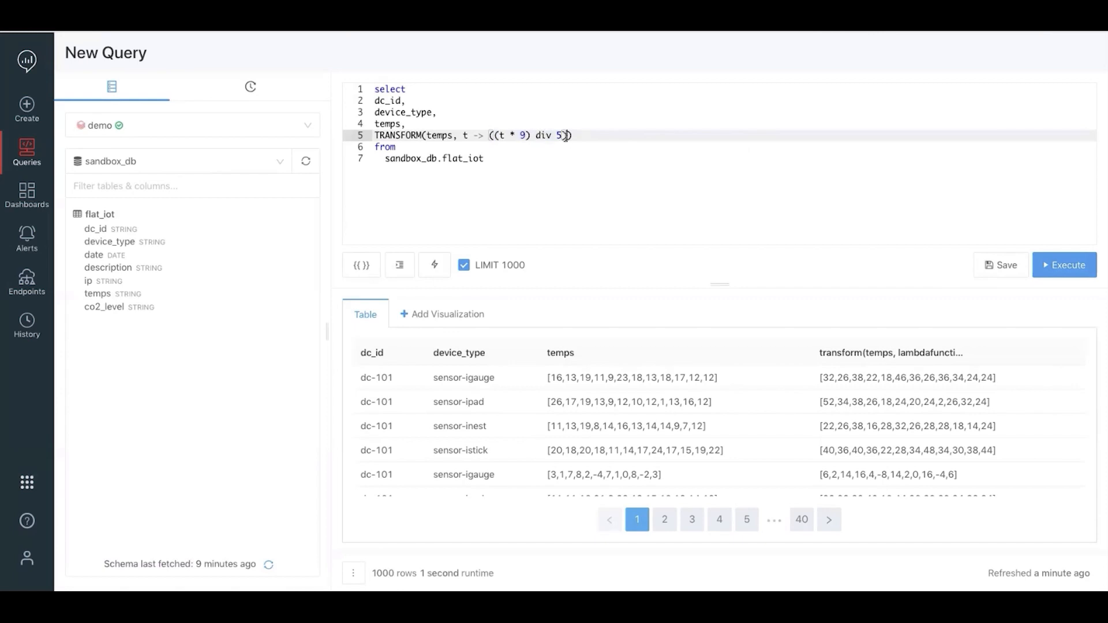
{"action": "type", "text": "+ 32"}
{"action": "type", "text": "AS temps_F"}
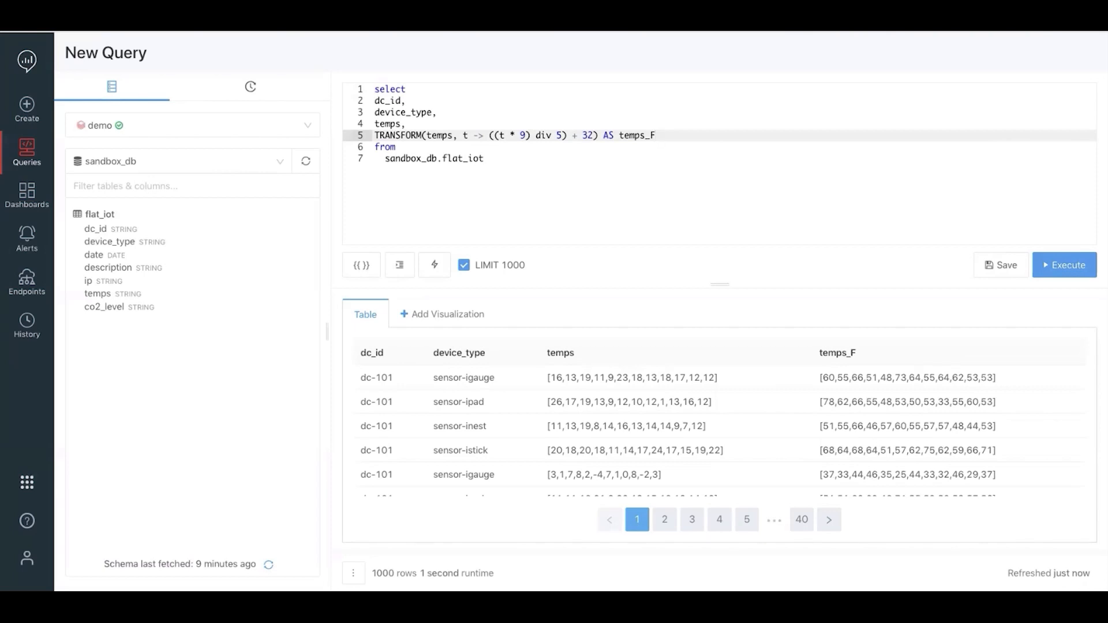
Compare the first row's temps array with temps_F and review the TRANSFORM function's array argument and lambda expression.
{"action": "double_click", "coordinate": [557, 378]}
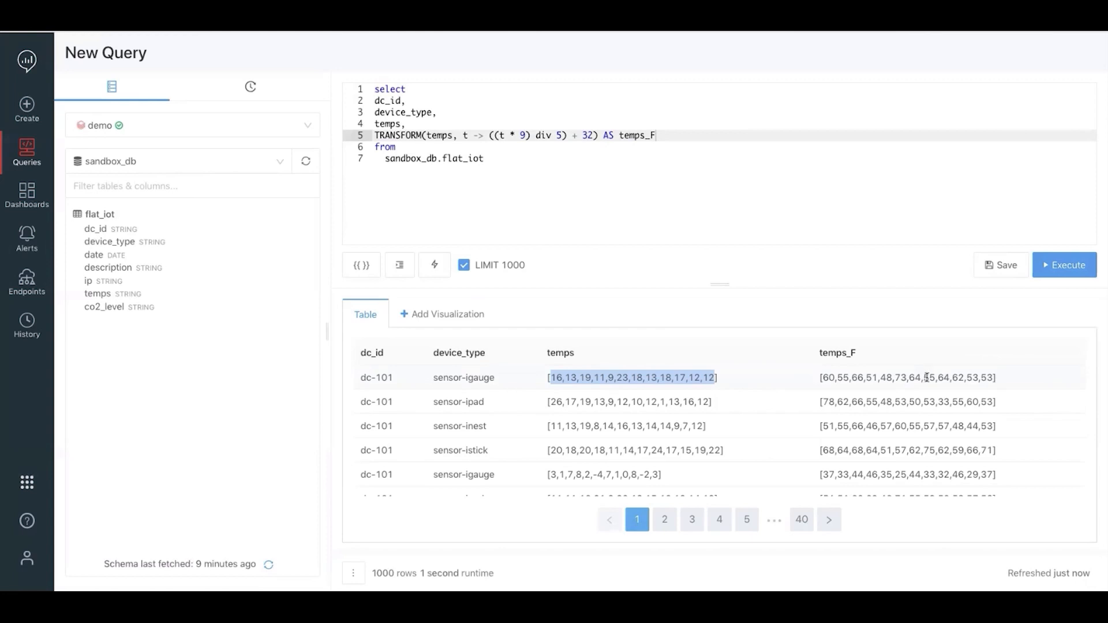
{"action": "double_click", "coordinate": [409, 136]}
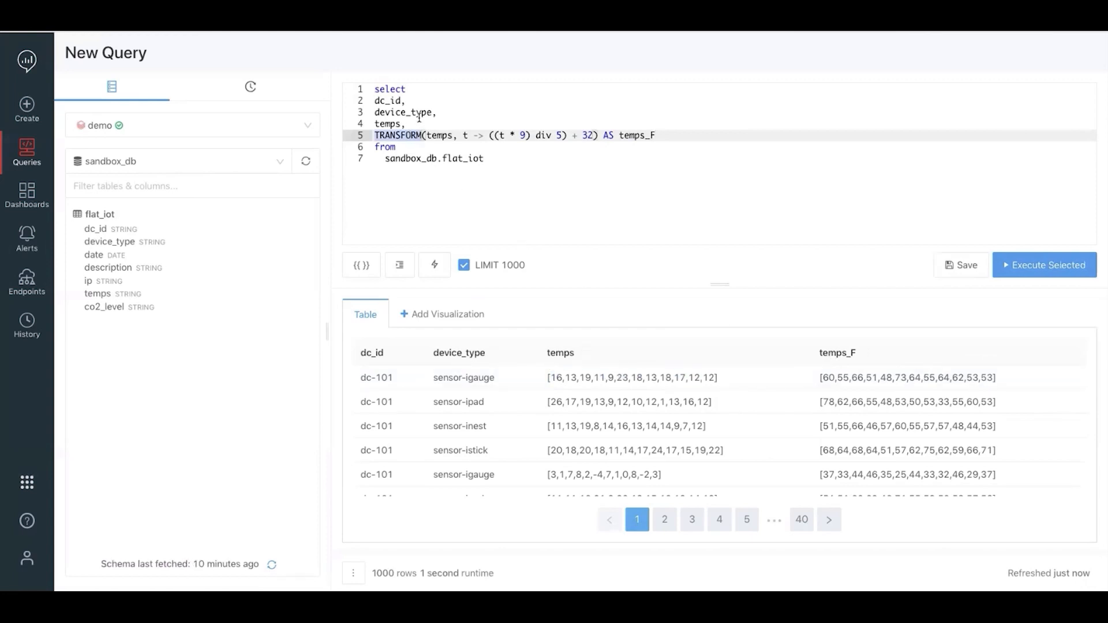
{"action": "left_click", "coordinate": [437, 135]}
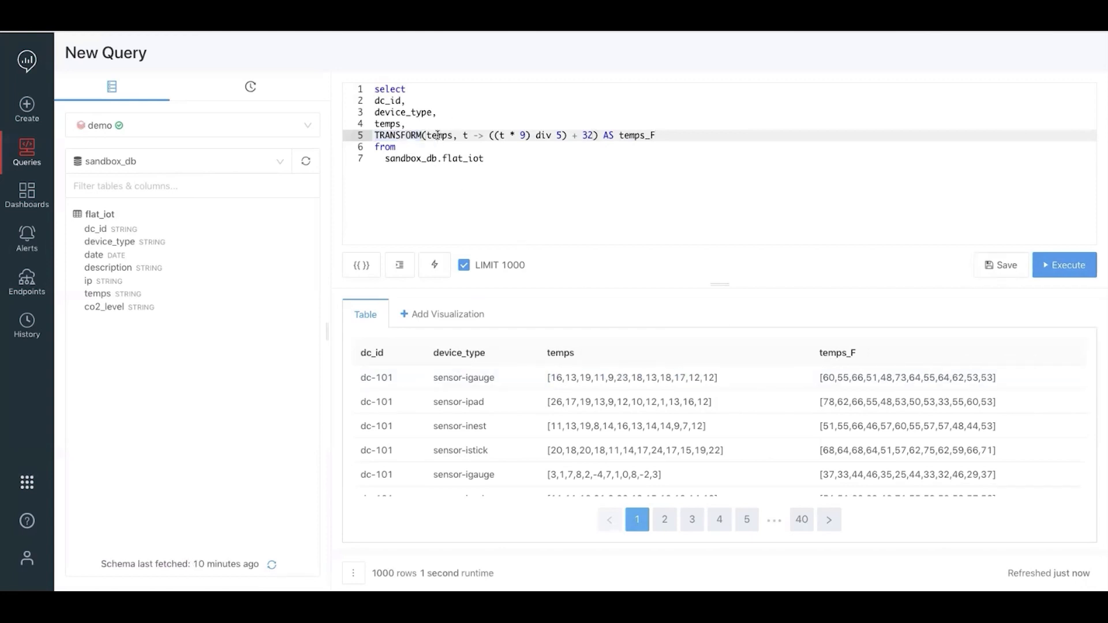
{"action": "double_click", "coordinate": [438, 135]}
{"action": "left_click", "coordinate": [464, 135]}
{"action": "left_click_drag", "start_coordinate": [490, 135], "coordinate": [598, 135]}
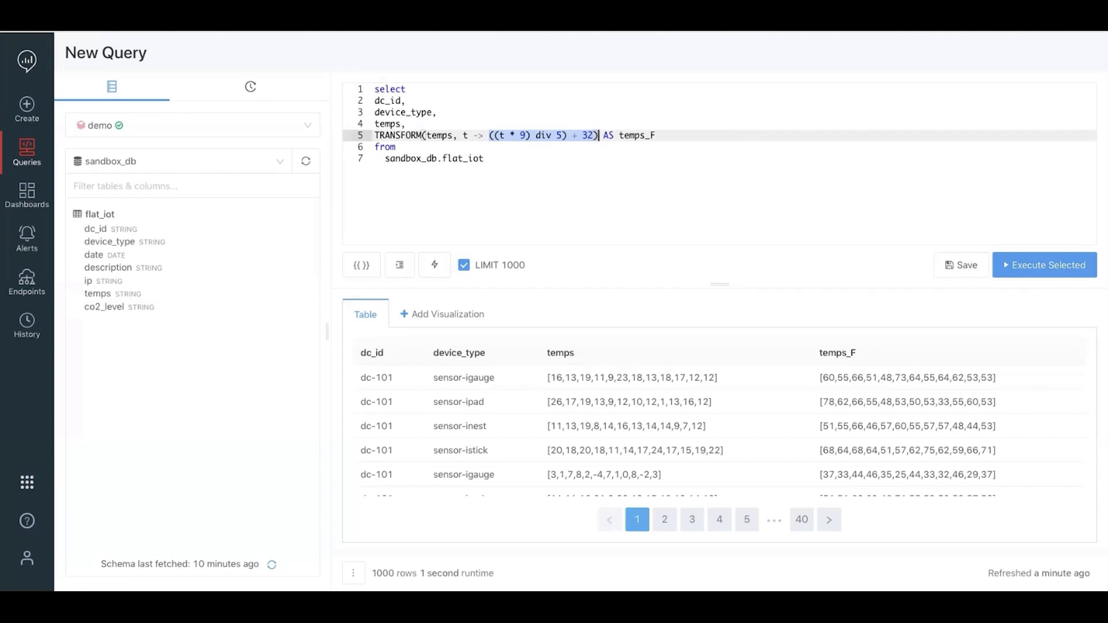
Delete the entire TRANSFORM query from the editor.
{"action": "left_click", "coordinate": [493, 187]}
{"action": "left_click", "coordinate": [361, 92], "text": "shift"}
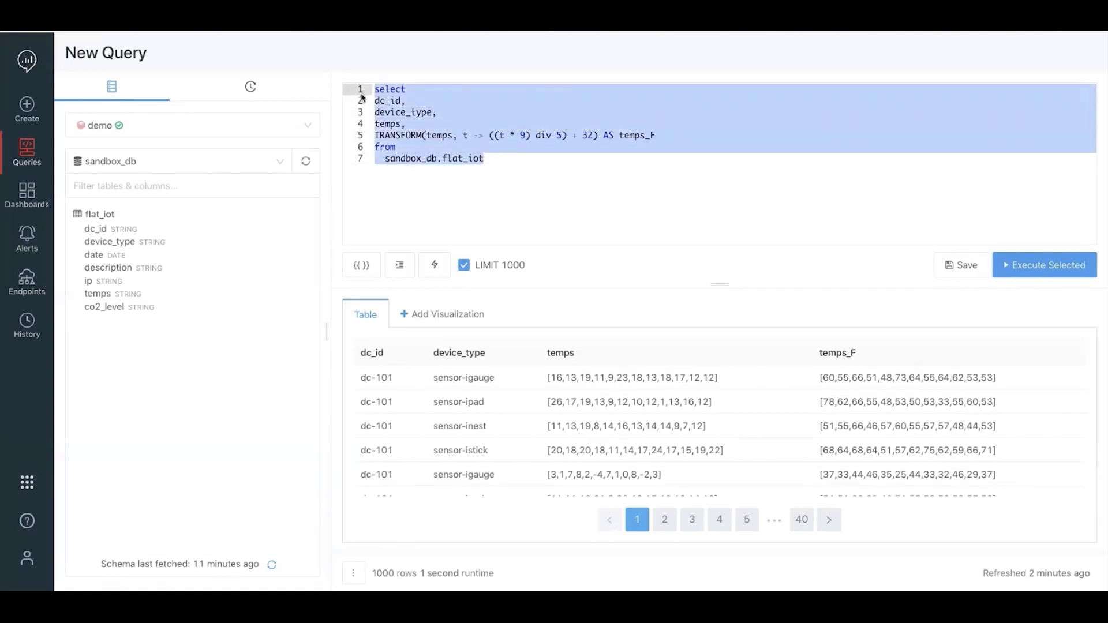
{"action": "key", "text": "BackSpace"}
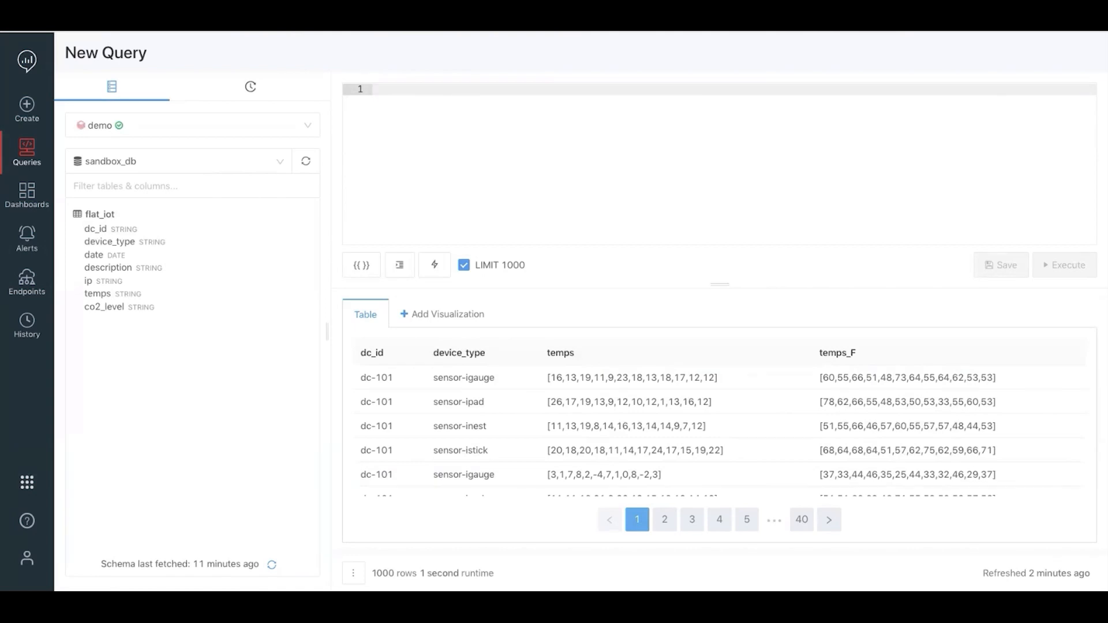
Begin a new SELECT query listing dc_id, device_type and temps, and format it with one column per line.
{"action": "type", "text": "SELECT dc_id, "}
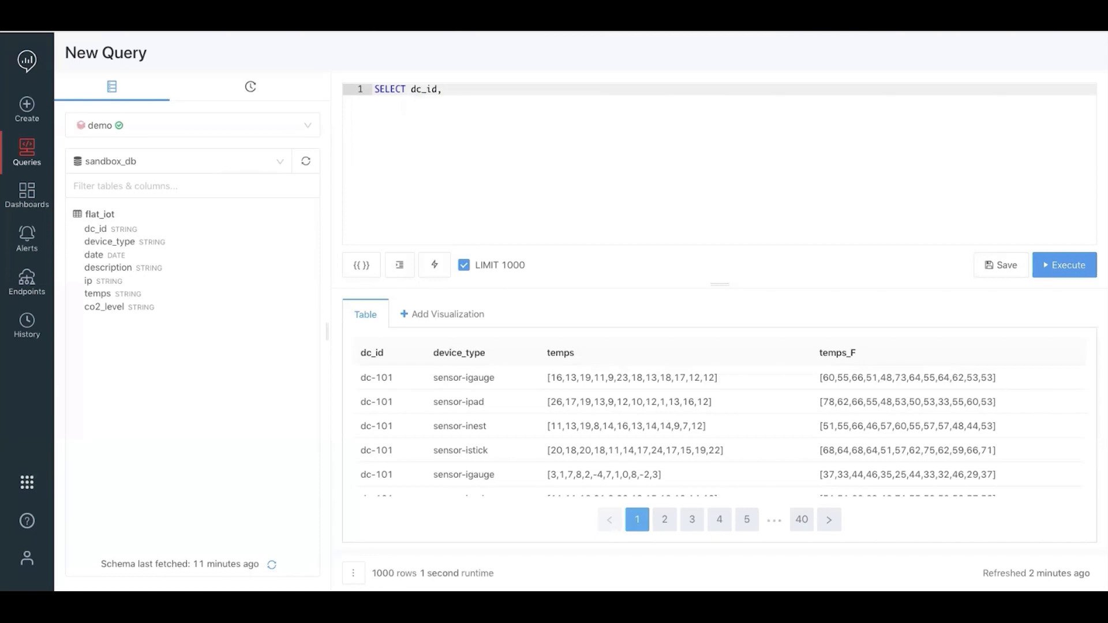
{"action": "type", "text": "de"}
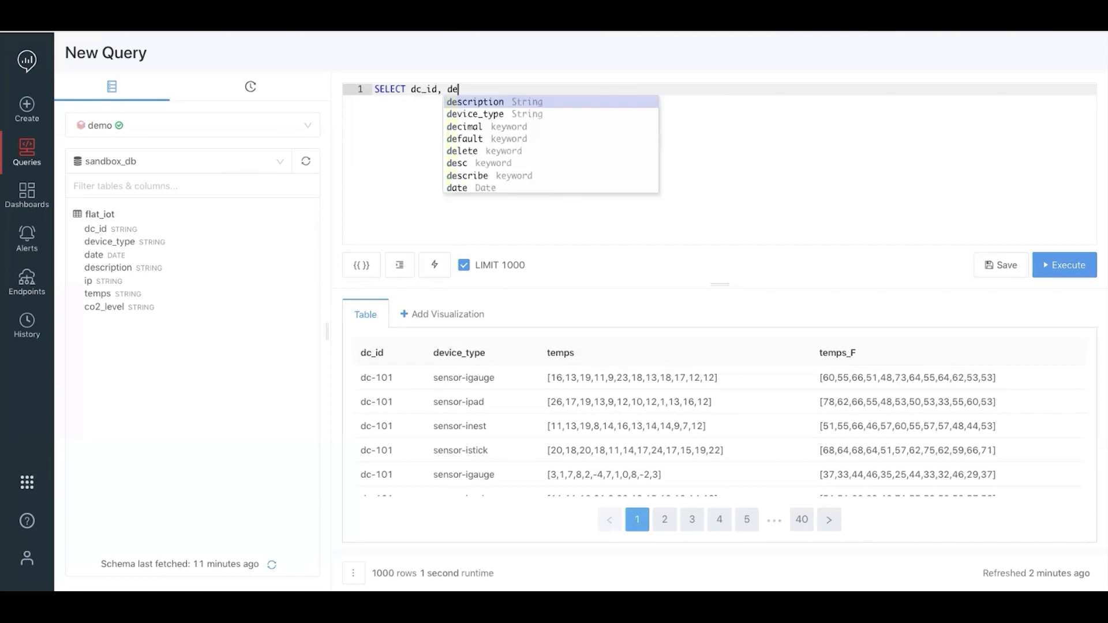
{"action": "type", "text": "vice_type"}
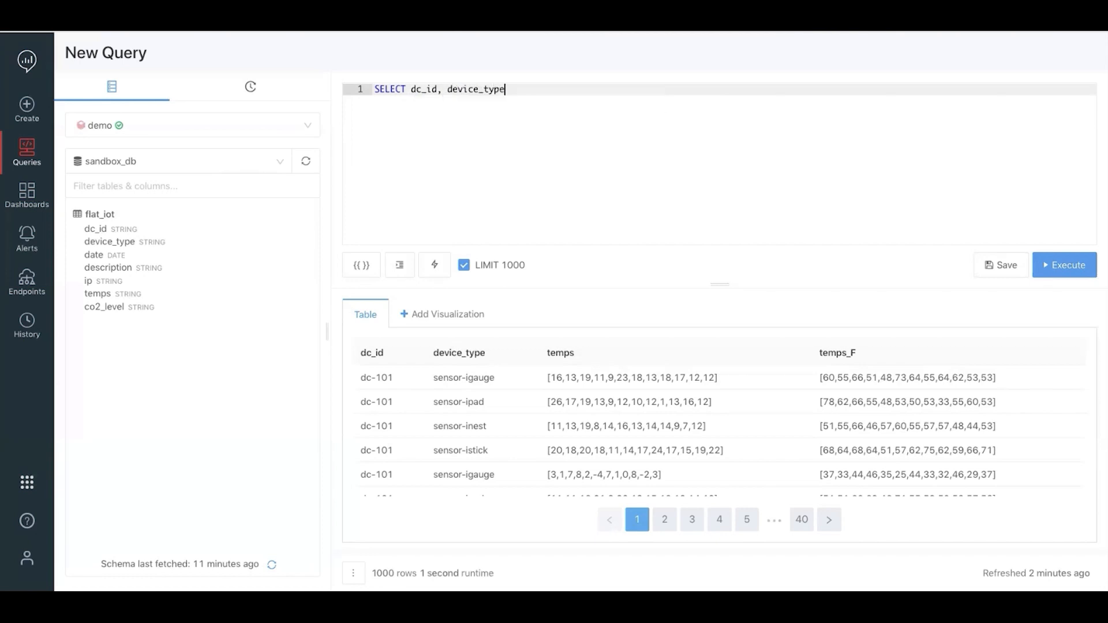
{"action": "type", "text": ", temp"}
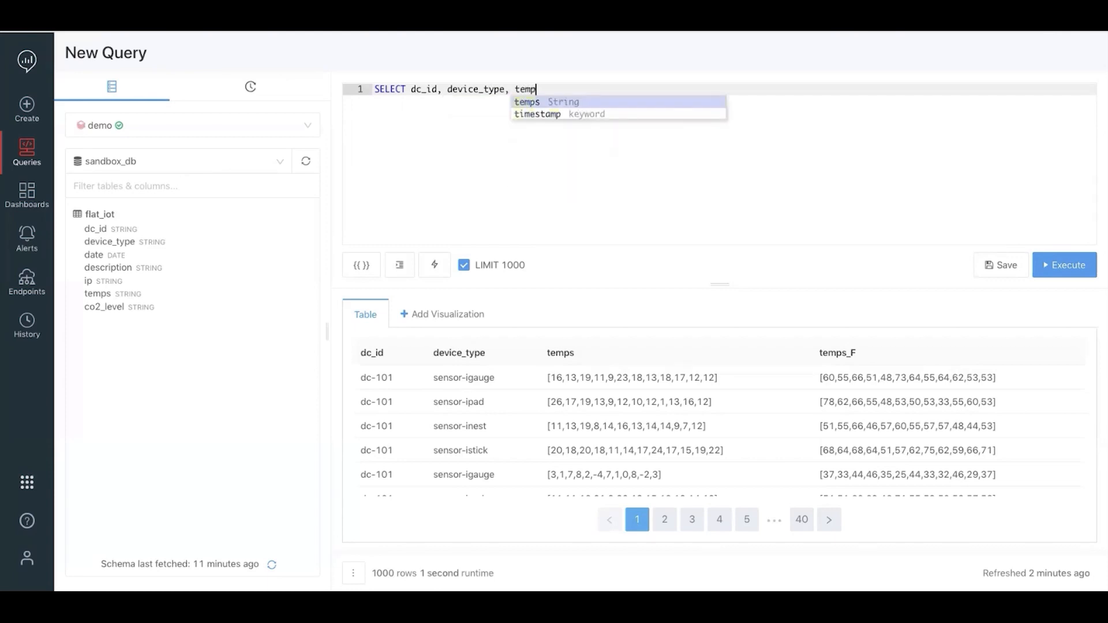
{"action": "type", "text": "s"}
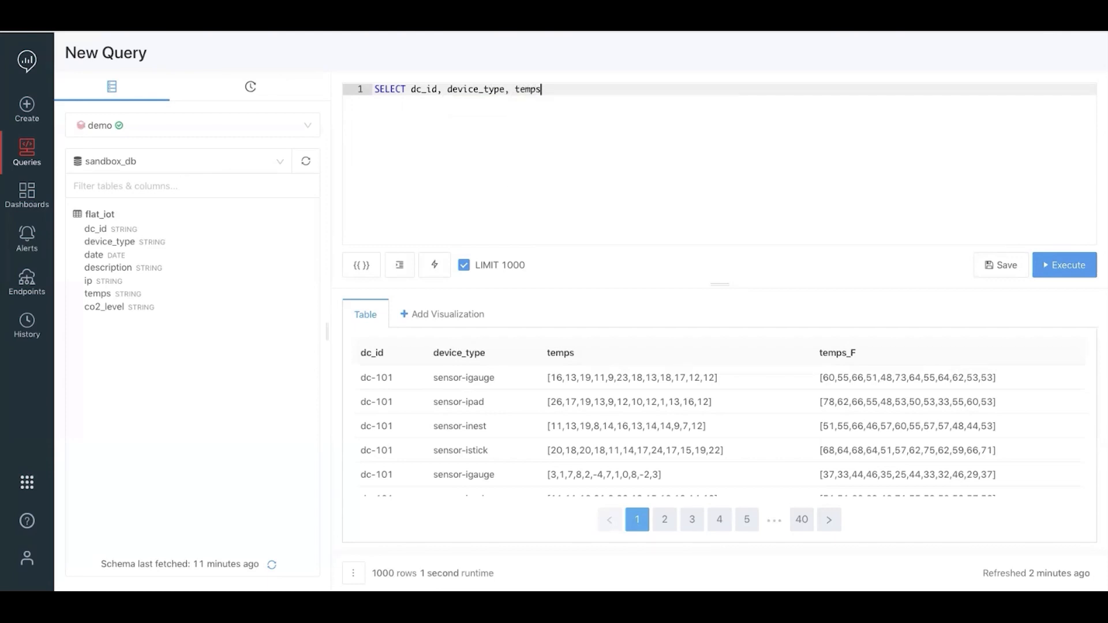
{"action": "type", "text": ","}
{"action": "key", "text": "ctrl+shift+f"}
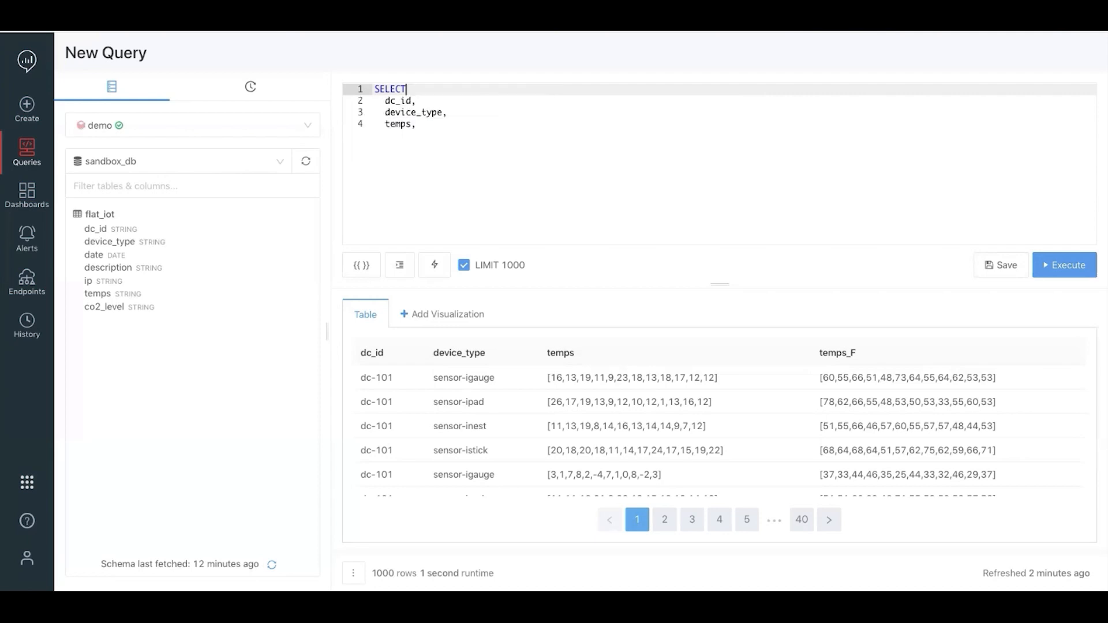
Add an empty REDUCE() call on a new line after the temps column.
{"action": "key", "text": "Down"}
{"action": "key", "text": "Down"}
{"action": "key", "text": "Down"}
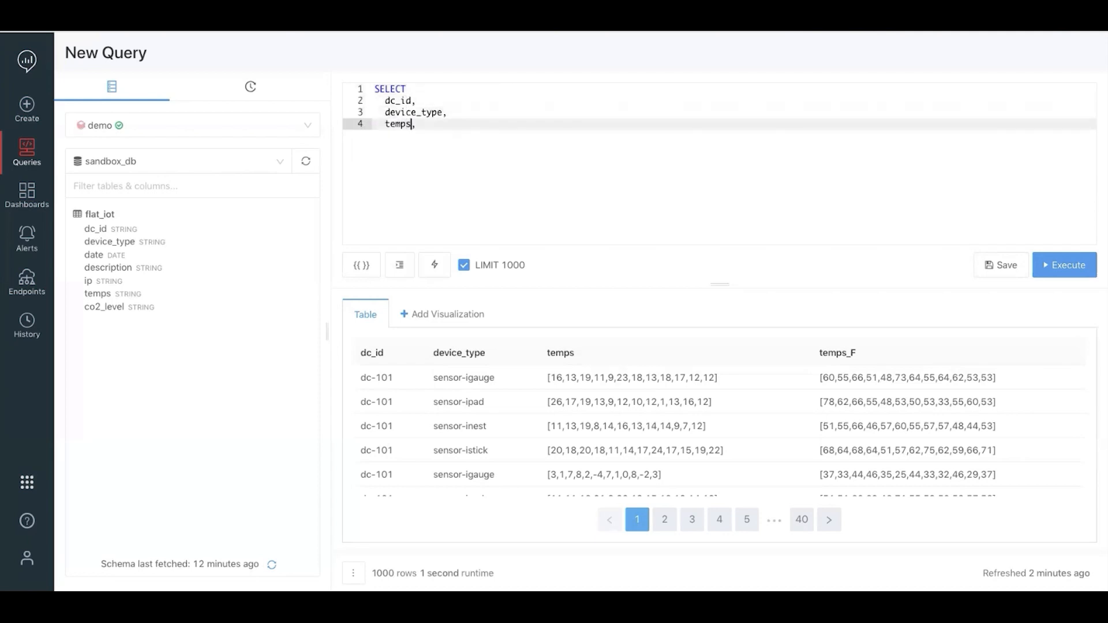
{"action": "key", "text": "End"}
{"action": "key", "text": "Return"}
{"action": "type", "text": "RE"}
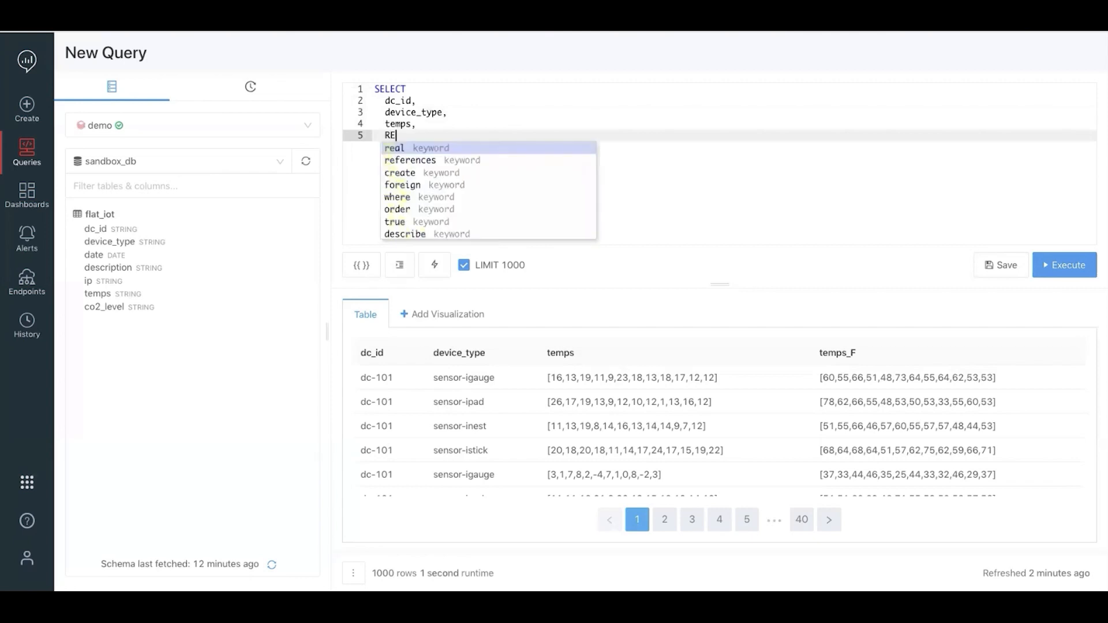
{"action": "type", "text": "DUCE"}
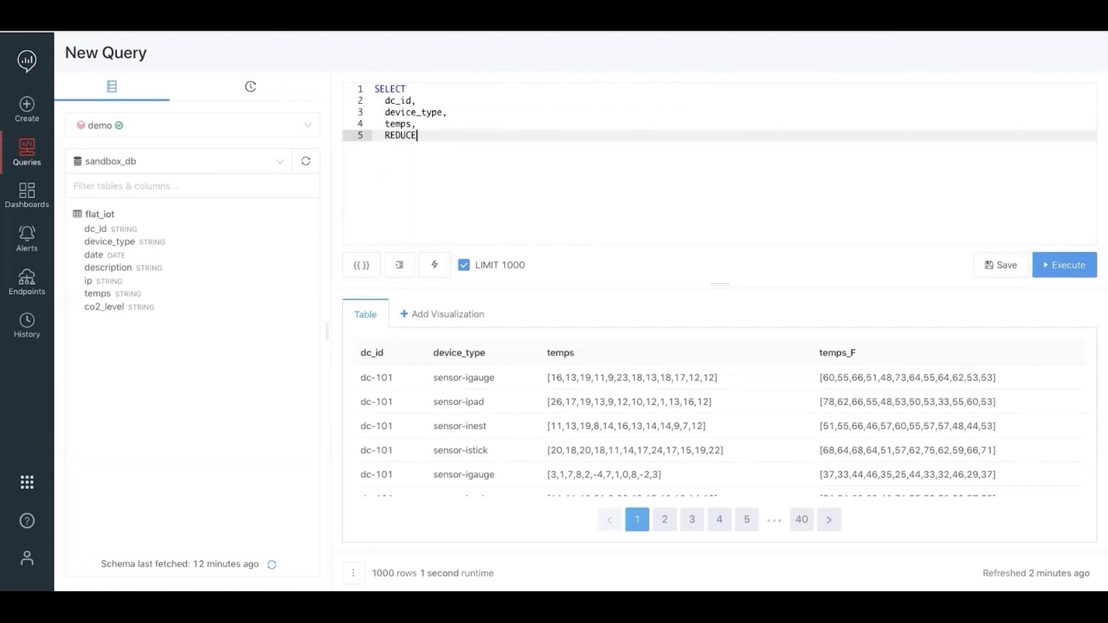
{"action": "type", "text": "()"}
Review the first row's arrays and give REDUCE the arguments temps, a starting value of 0 and the lambda parameters (t, acc).
{"action": "left_click_drag", "start_coordinate": [818, 378], "coordinate": [1010, 378]}
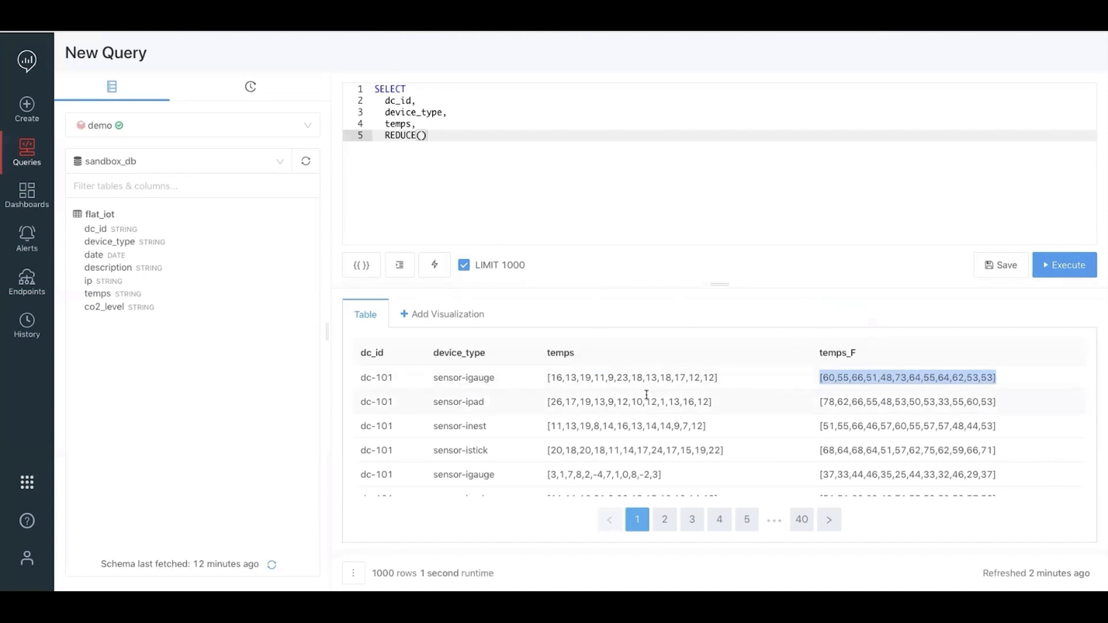
{"action": "left_click_drag", "start_coordinate": [547, 381], "coordinate": [720, 386]}
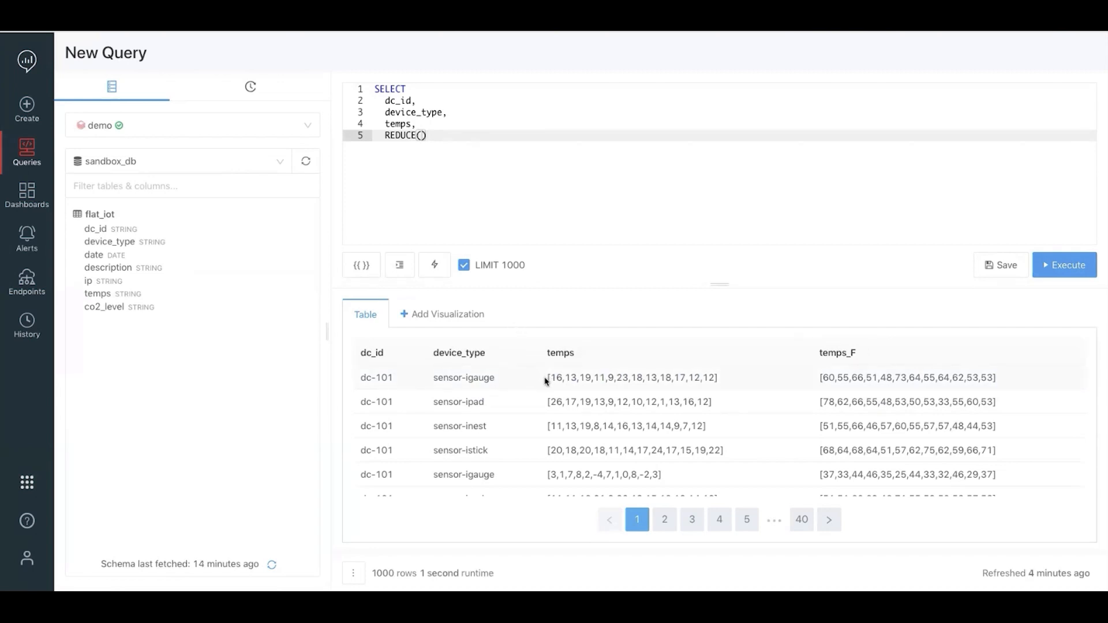
{"action": "left_click_drag", "start_coordinate": [547, 379], "coordinate": [722, 384]}
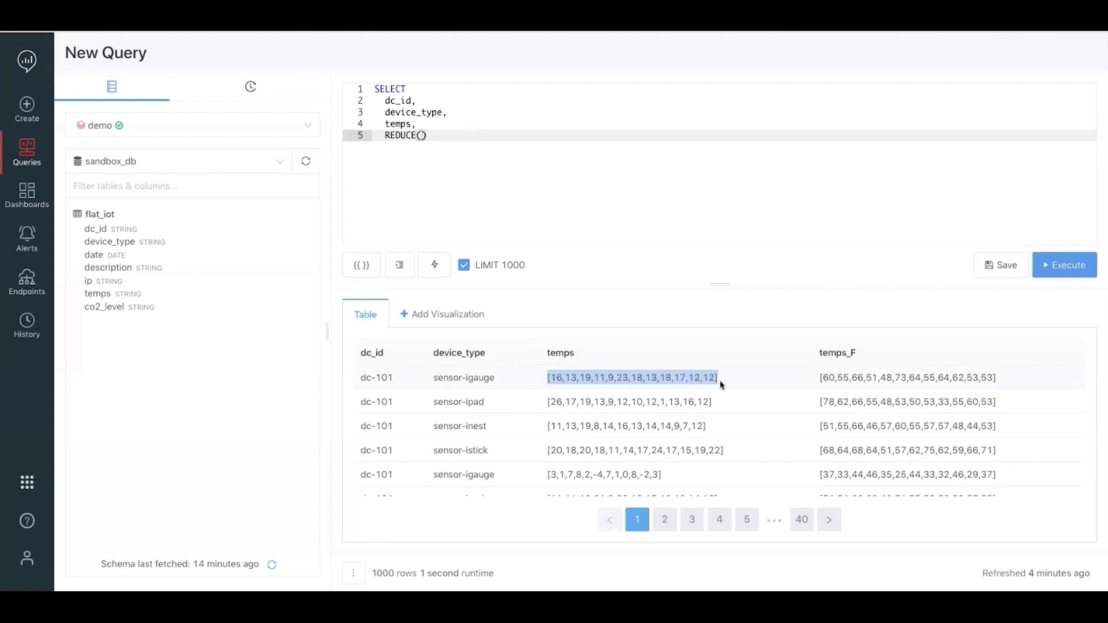
{"action": "left_click", "coordinate": [704, 378]}
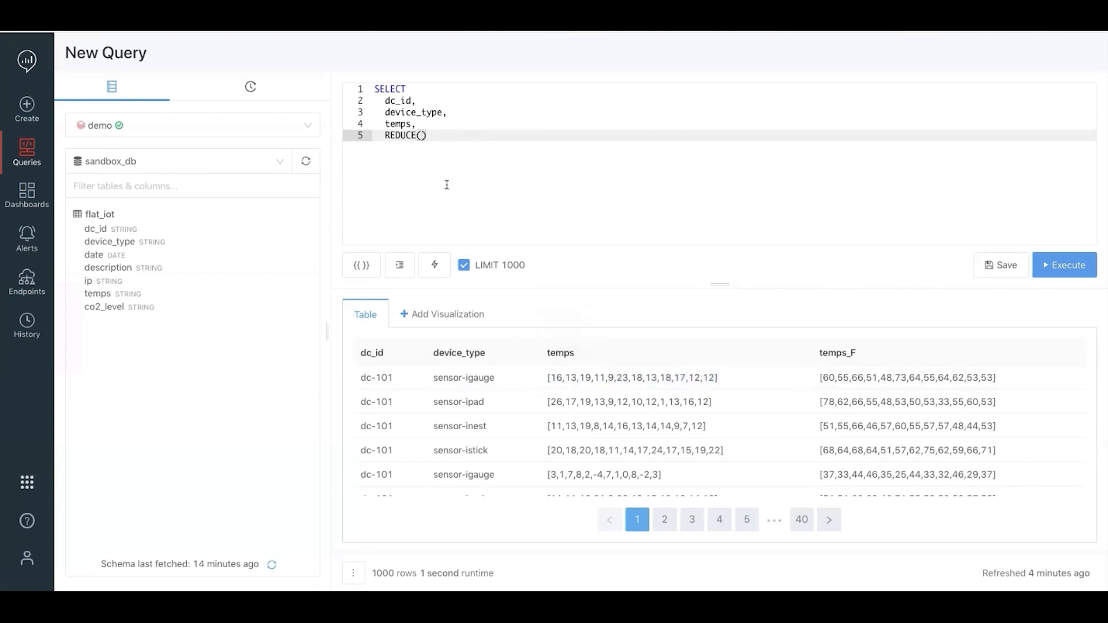
{"action": "left_click", "coordinate": [422, 135]}
{"action": "type", "text": "temps"}
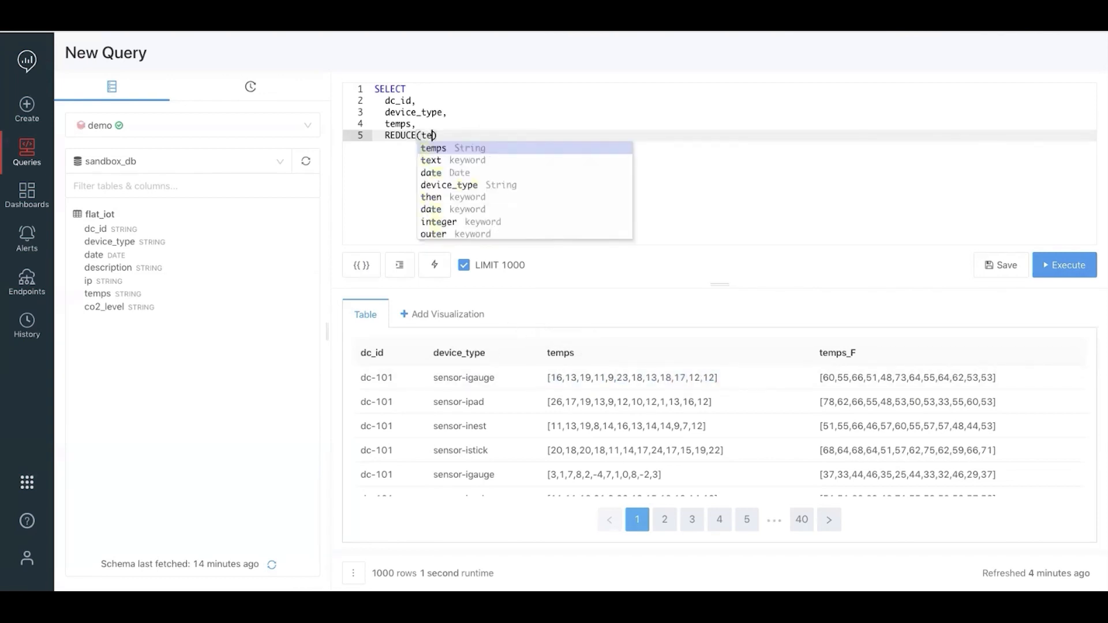
{"action": "type", "text": ","}
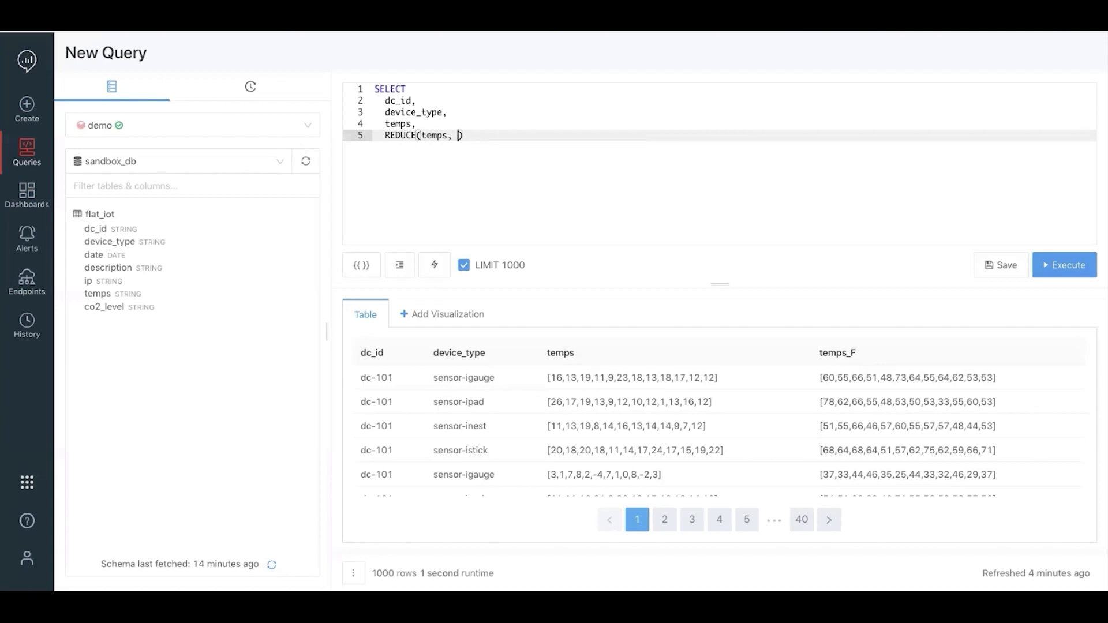
{"action": "type", "text": "0, ("}
{"action": "type", "text": "t, acc"}
{"action": "left_click", "coordinate": [465, 149]}
{"action": "left_click", "coordinate": [462, 136]}
{"action": "key", "text": "BackSpace"}
{"action": "type", "text": "5"}
{"action": "key", "text": "BackSpace"}
{"action": "type", "text": "0"}
Complete REDUCE's merge lambda as (t, acc) -> t + acc and check it against the first row's temps array.
{"action": "type", "text": "_"}
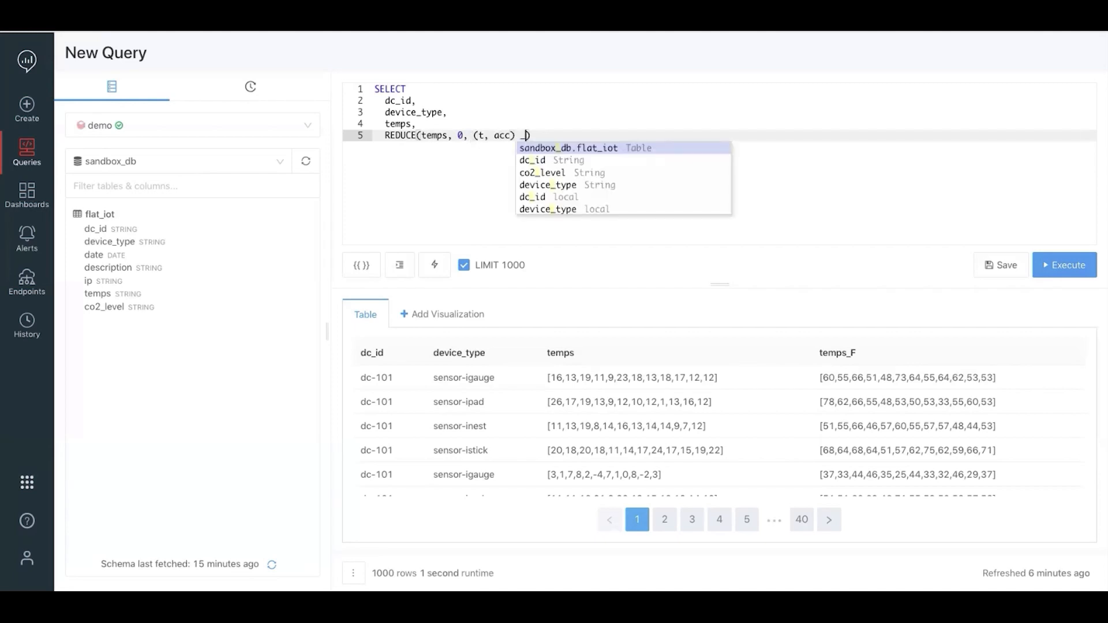
{"action": "type", "text": ">"}
{"action": "key", "text": "BackSpace"}
{"action": "key", "text": "BackSpace"}
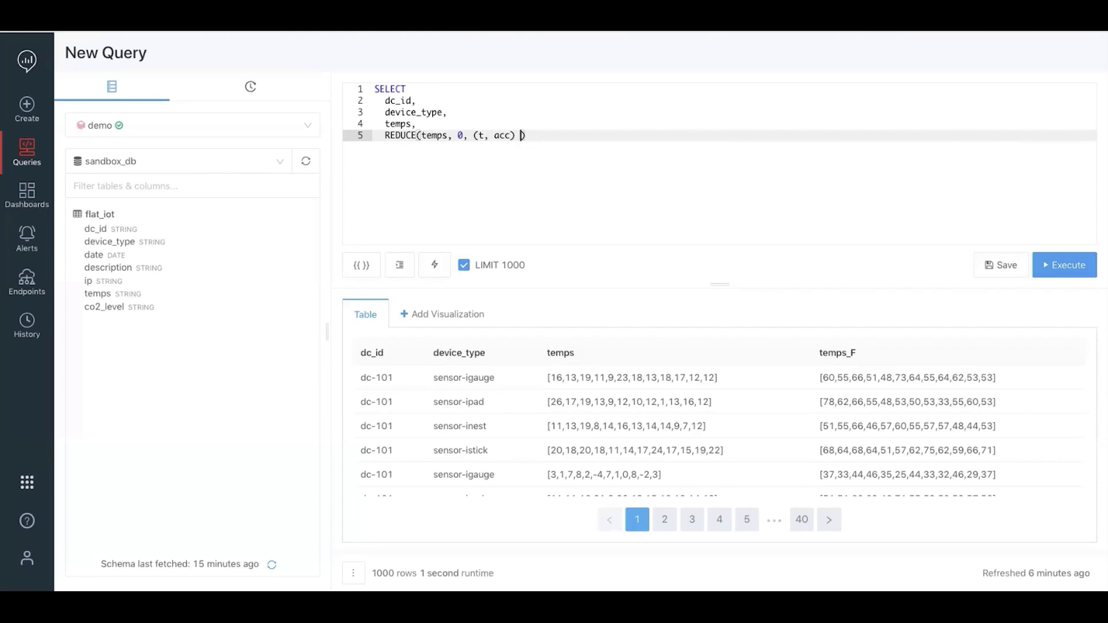
{"action": "type", "text": "-> t"}
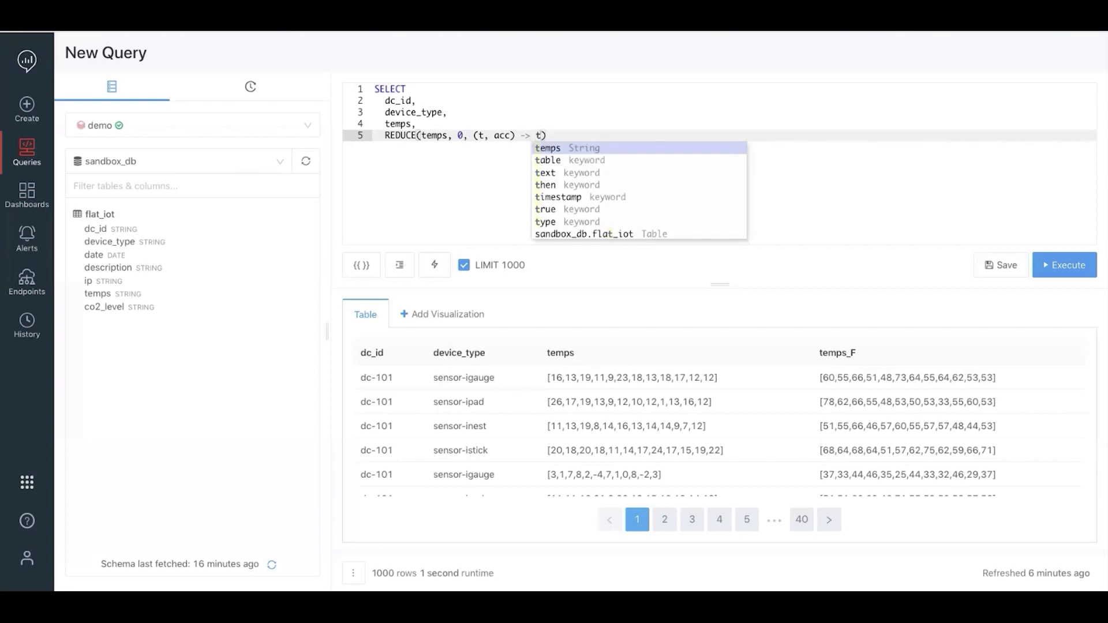
{"action": "type", "text": " + acc"}
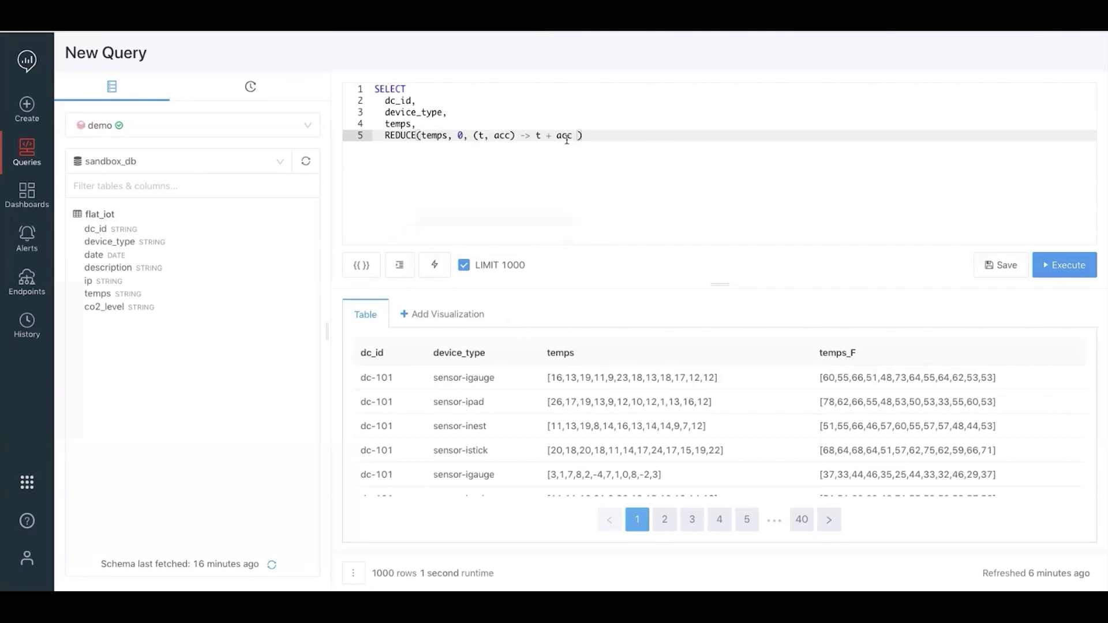
{"action": "double_click", "coordinate": [574, 377]}
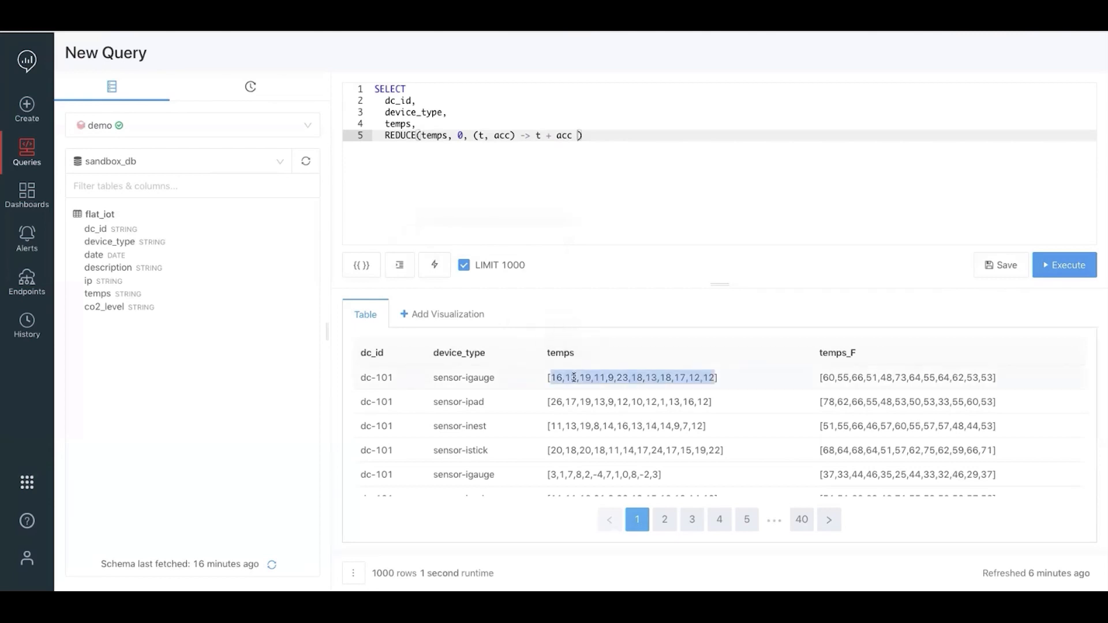
{"action": "left_click", "coordinate": [572, 378]}
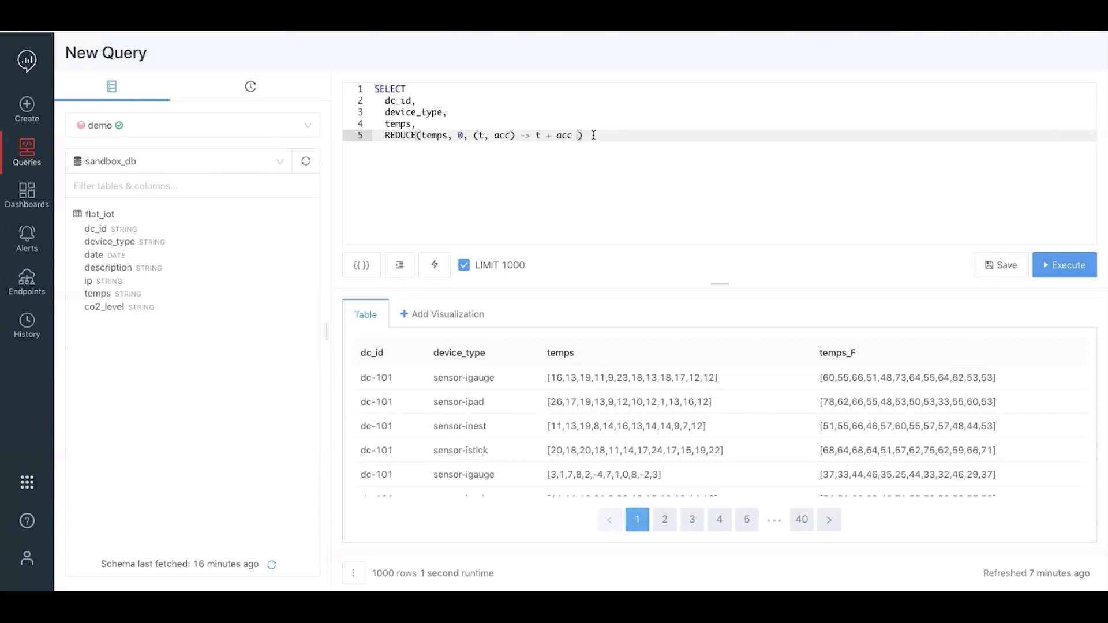
Add the finishing lambda acc -> (acc div size(temps)) and alias the column as average_temps.
{"action": "type", "text": ", acc -> ("}
{"action": "type", "text": "acc div siz"}
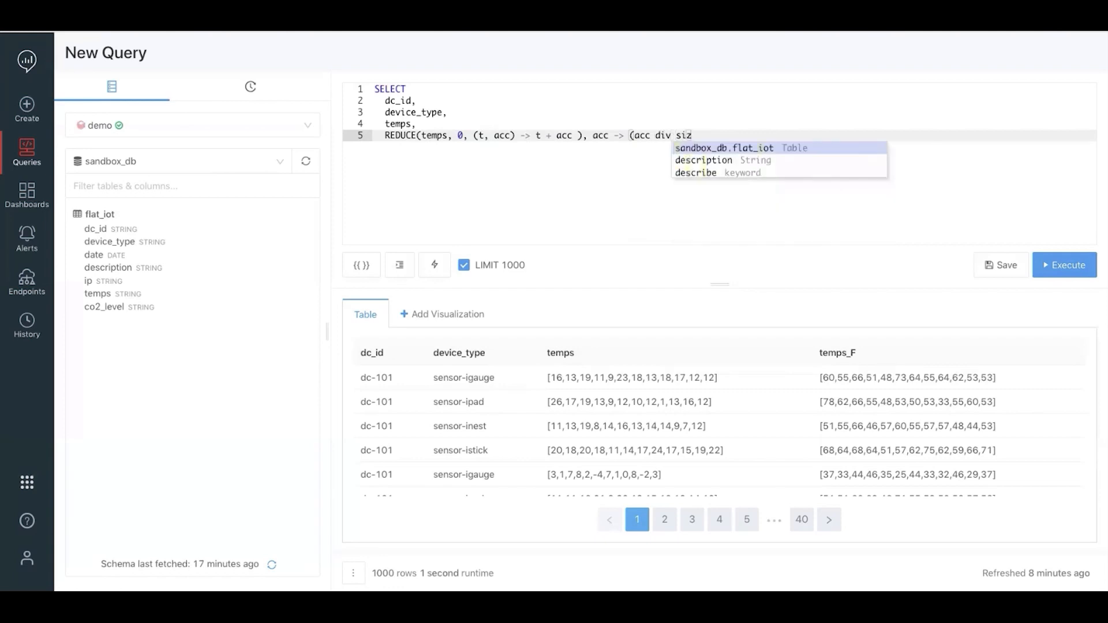
{"action": "type", "text": "e("}
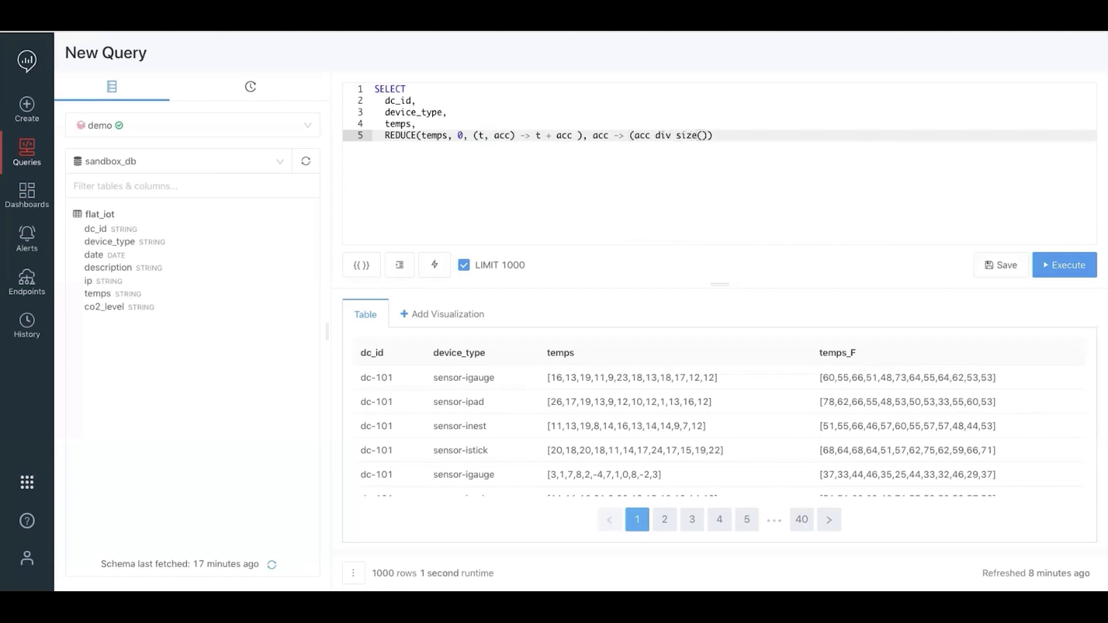
{"action": "type", "text": "temps"}
{"action": "left_click", "coordinate": [748, 136]}
{"action": "type", "text": "AS average_temps"}
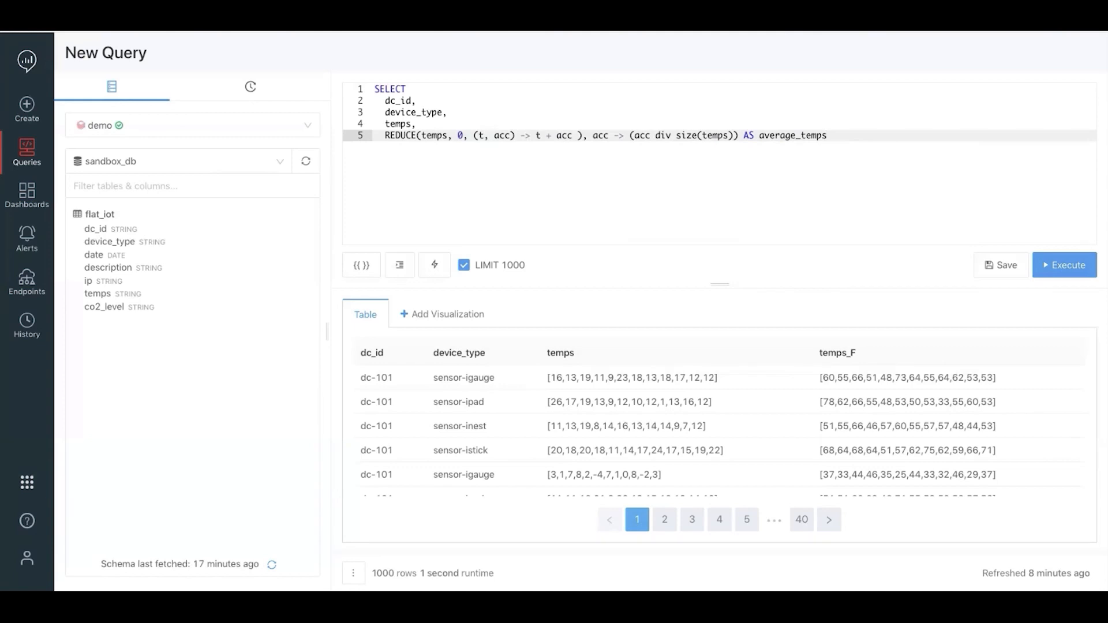
Add a FROM clause on a new line that reads from sandbox_db.flat_iot.
{"action": "key", "text": "Return"}
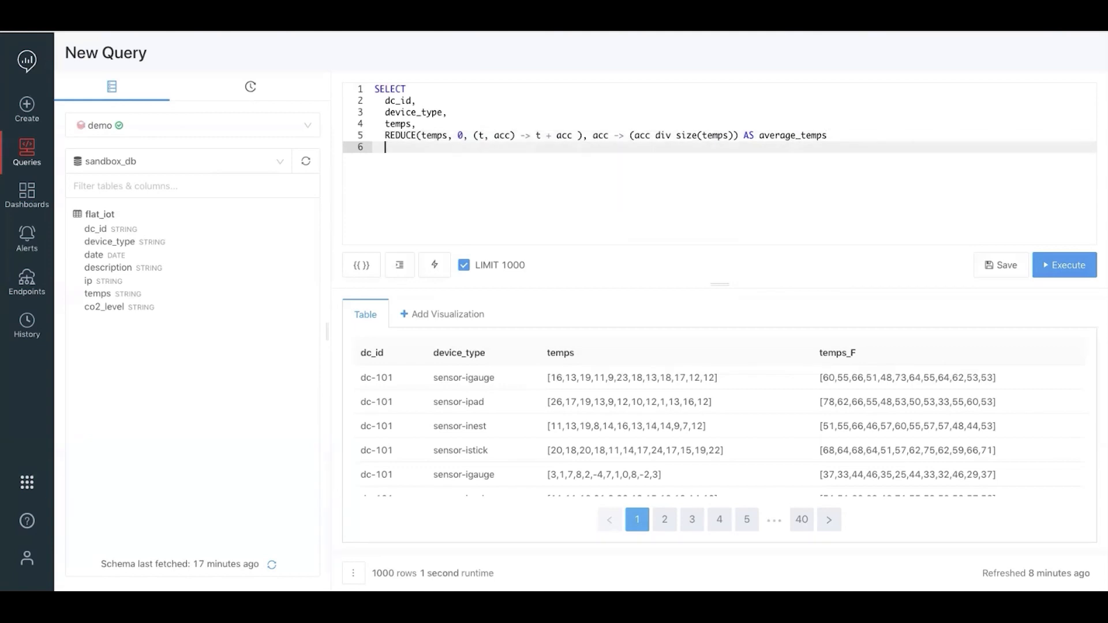
{"action": "type", "text": "fro"}
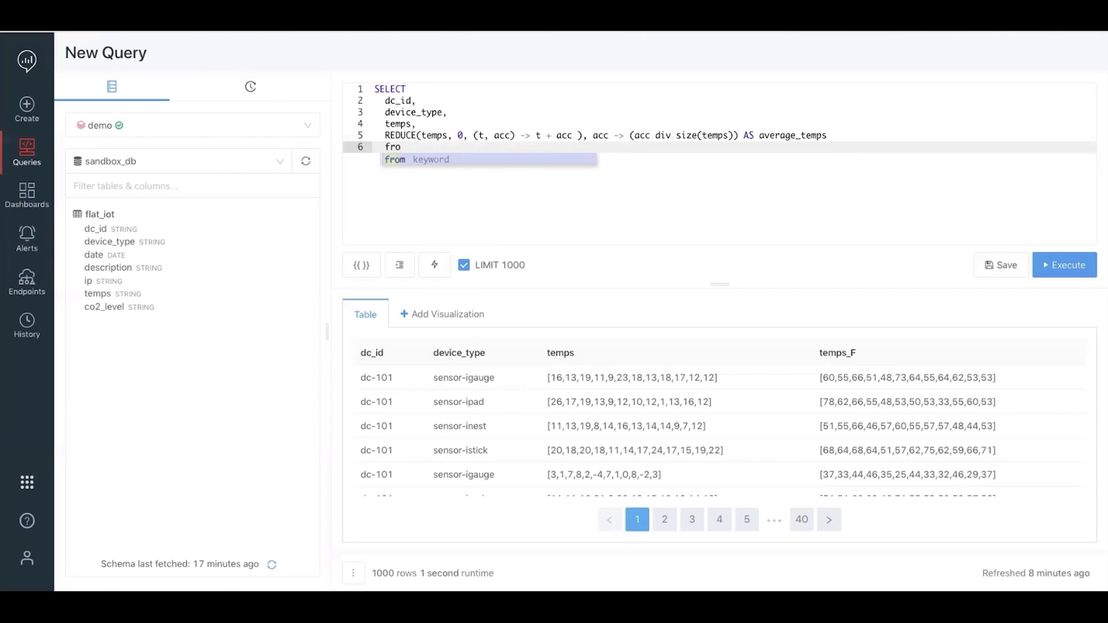
{"action": "type", "text": "m  "}
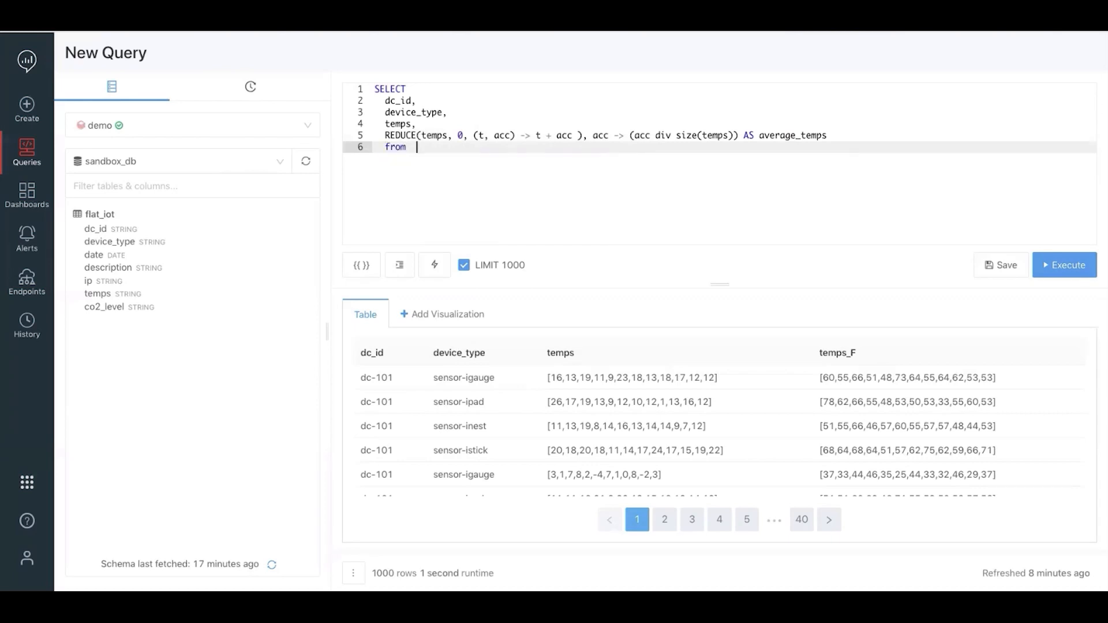
{"action": "type", "text": "san"}
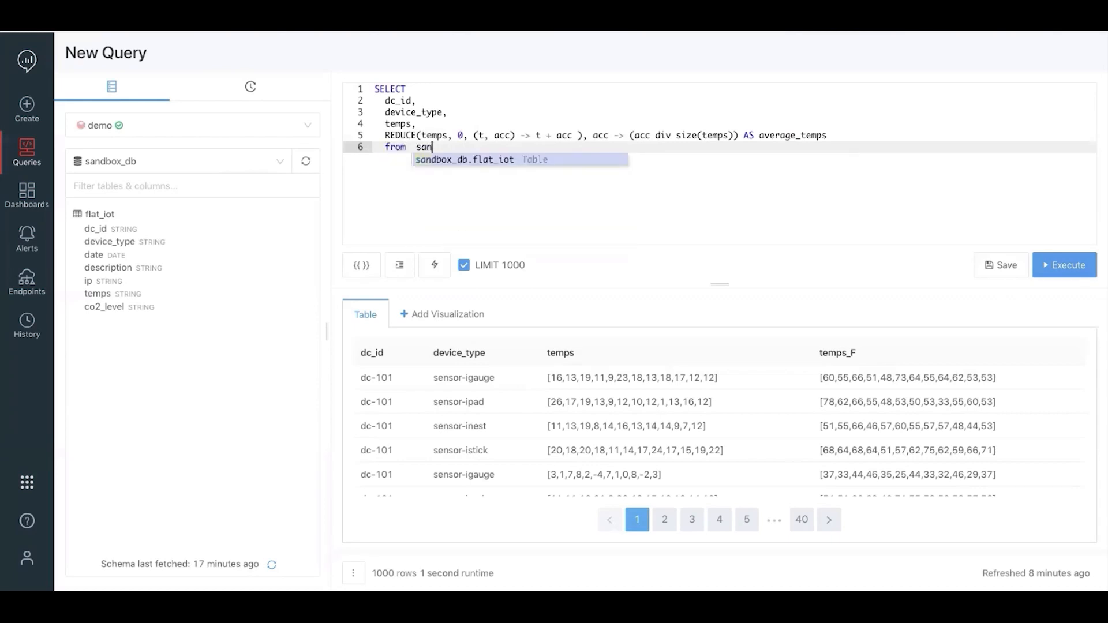
{"action": "key", "text": "Tab"}
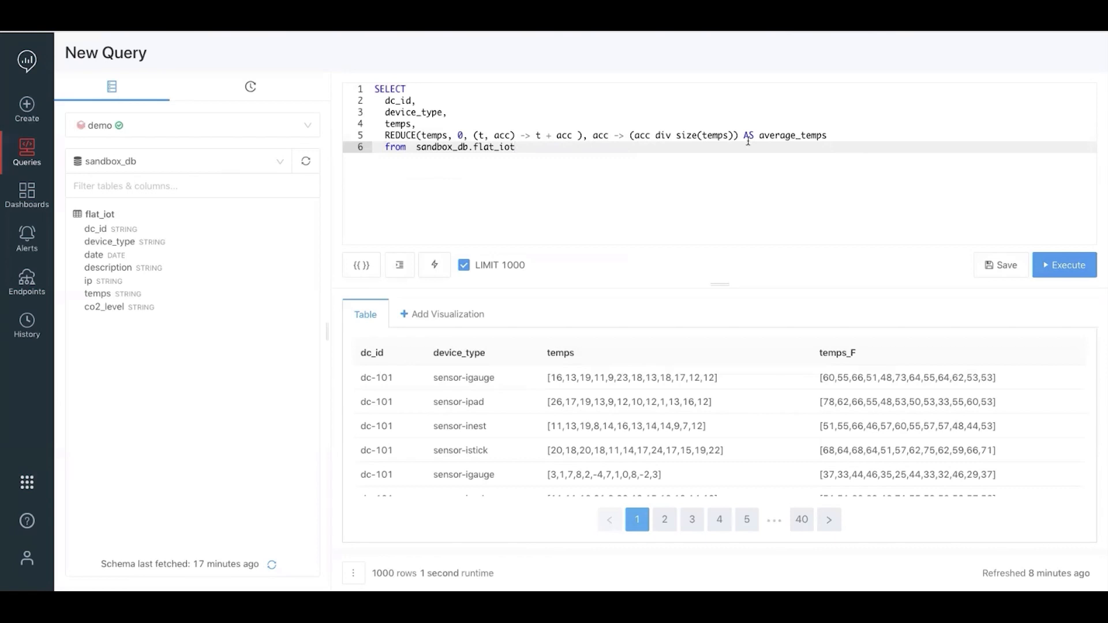
Sort the results by average_temps in descending order and run the query.
{"action": "key", "text": "Return"}
{"action": "type", "text": "sor"}
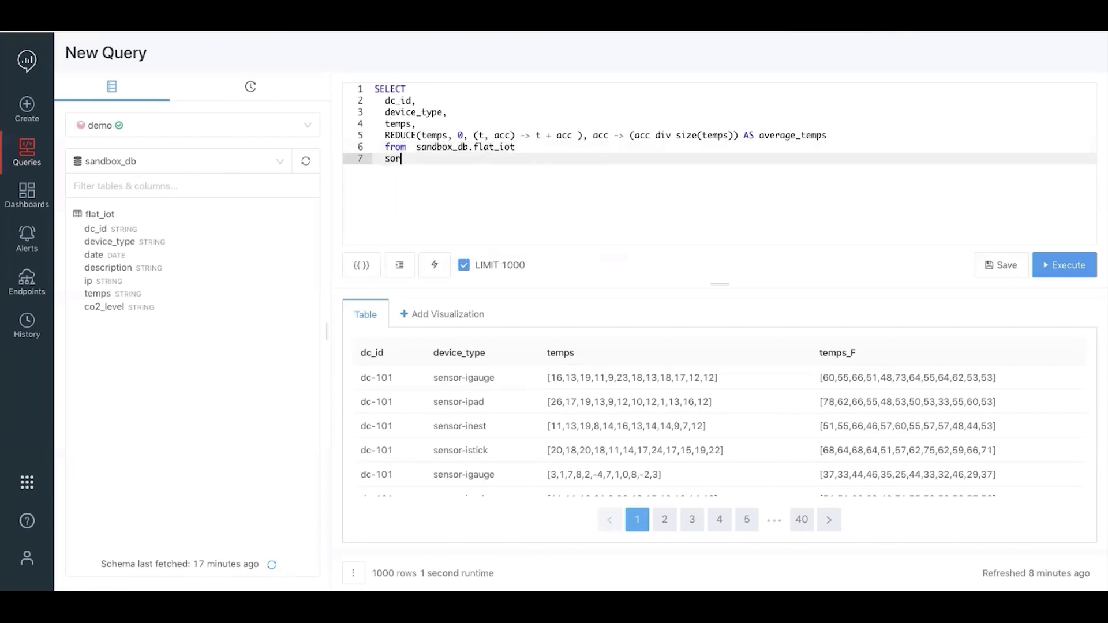
{"action": "type", "text": "t by average_temps"}
{"action": "key", "text": "Tab"}
{"action": "type", "text": "DESC"}
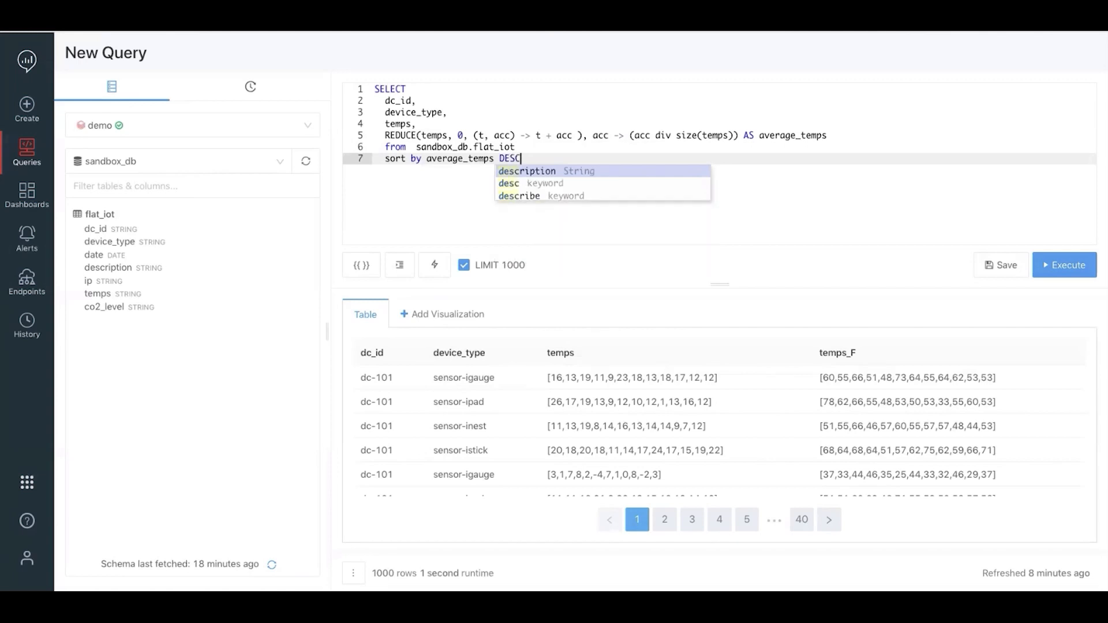
{"action": "key", "text": "ctrl+Return"}
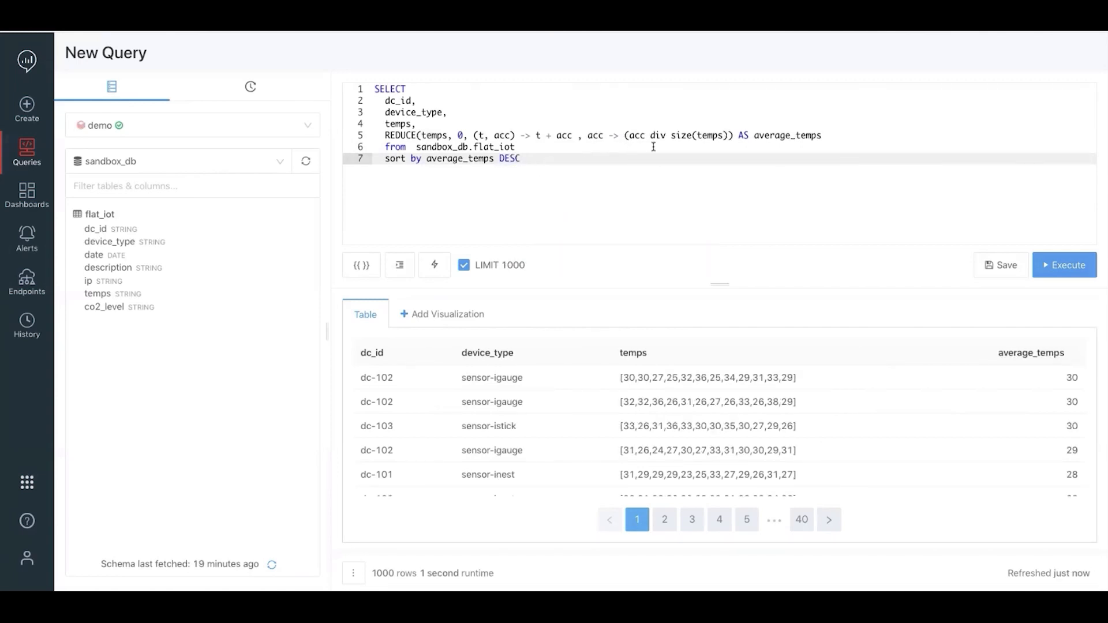
Reformat the query, closing the REDUCE call with a parenthesis before AS average_temps, and run it again.
{"action": "key", "text": "ctrl+shift+f"}
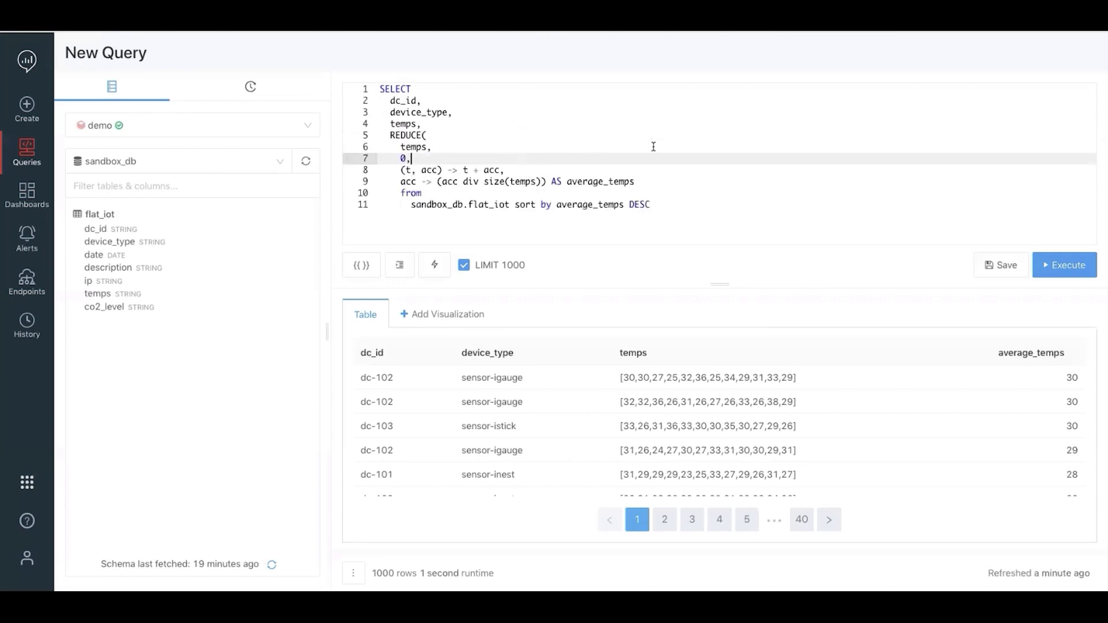
{"action": "left_click", "coordinate": [547, 181]}
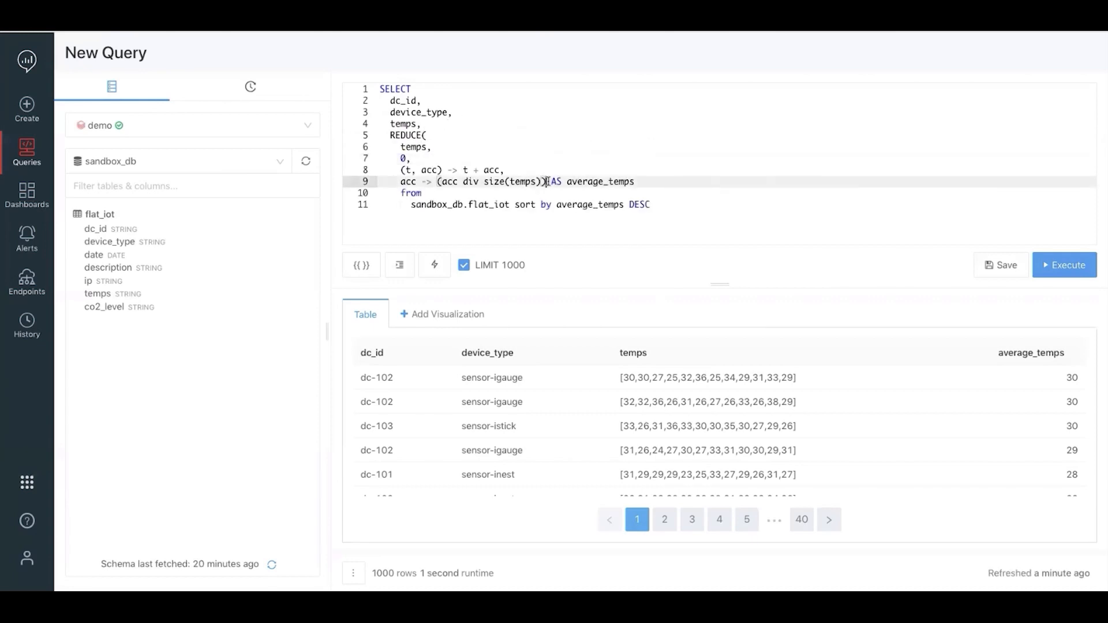
{"action": "type", "text": ")"}
{"action": "left_click", "coordinate": [1063, 265]}
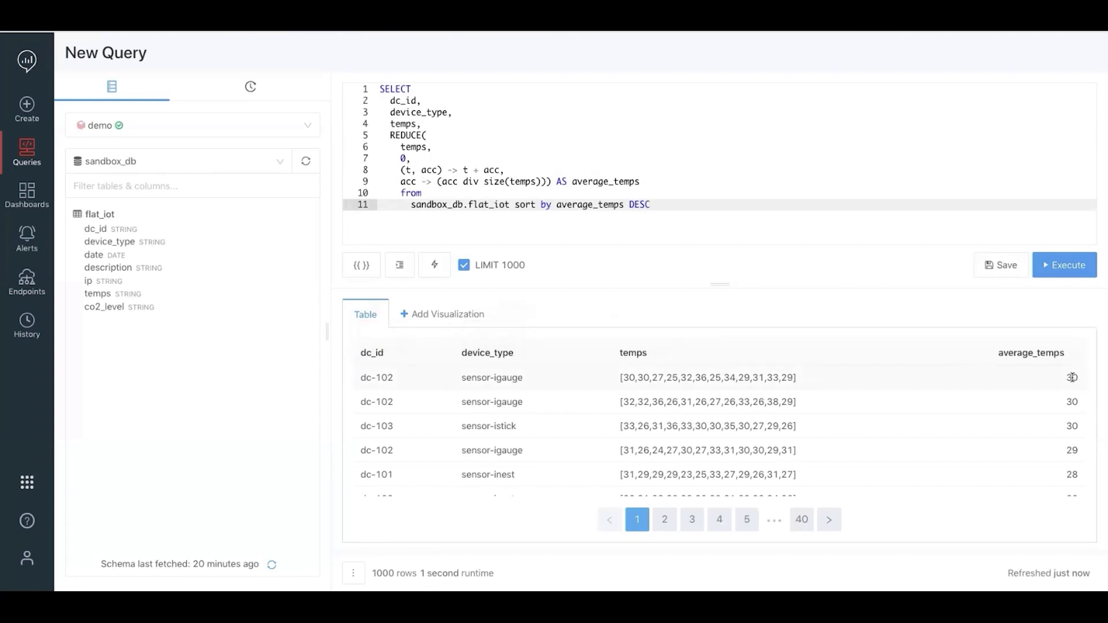
Look through the query results sorted by average_temps.
{"action": "scroll", "coordinate": [1067, 415], "scroll_direction": "down", "scroll_amount": 2}
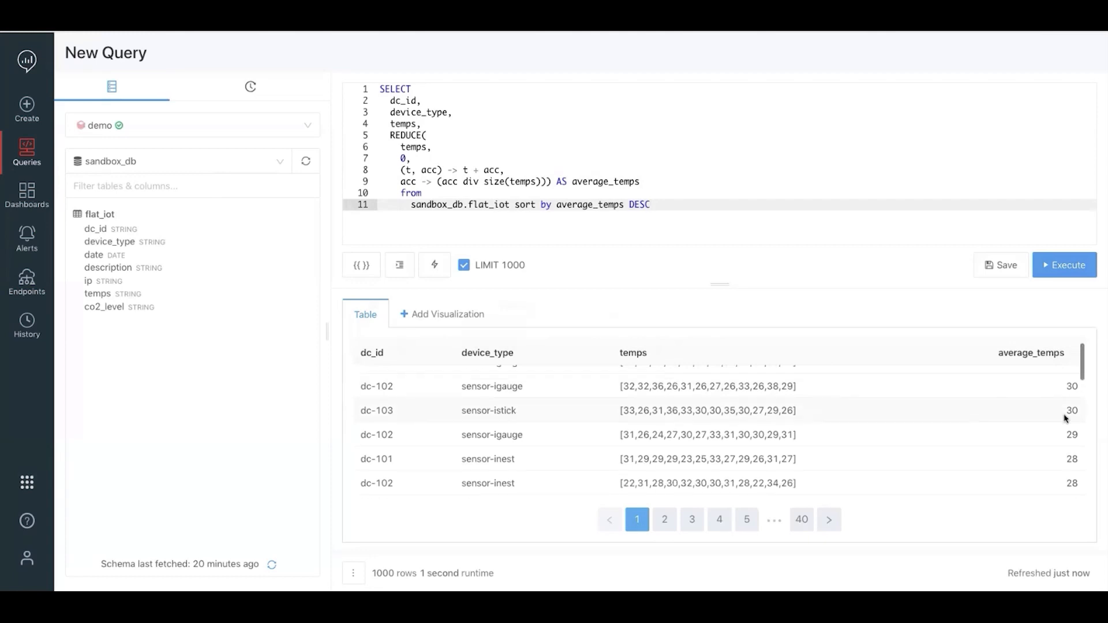
{"action": "scroll", "coordinate": [1065, 418], "scroll_direction": "down", "scroll_amount": 2}
{"action": "scroll", "coordinate": [1065, 417], "scroll_direction": "up", "scroll_amount": 3}
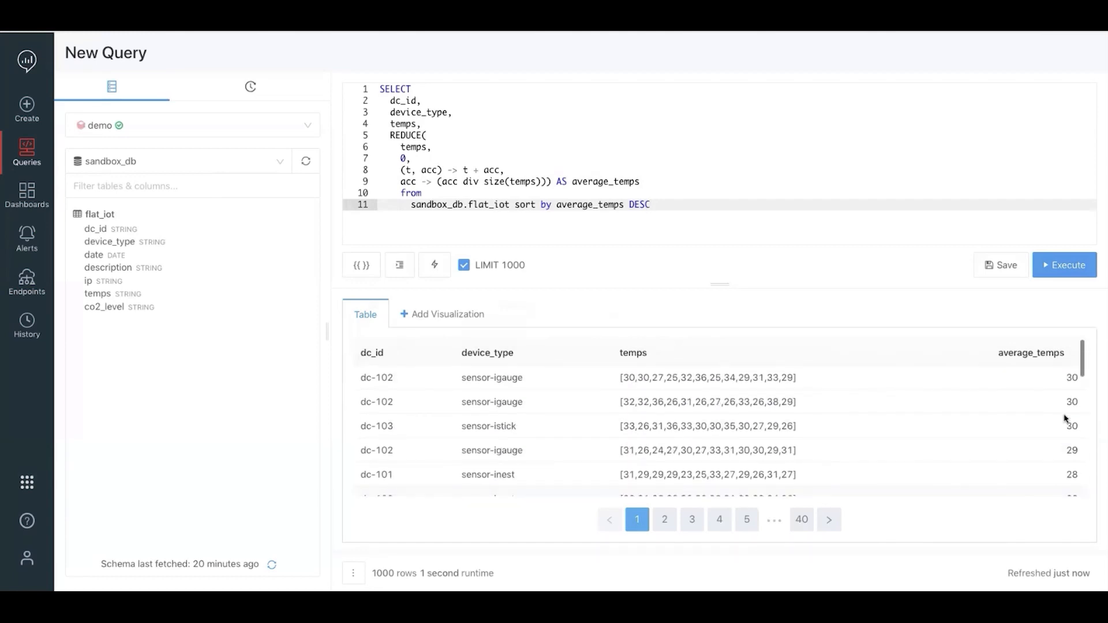
{"action": "scroll", "coordinate": [1065, 417], "scroll_direction": "up", "scroll_amount": 1}
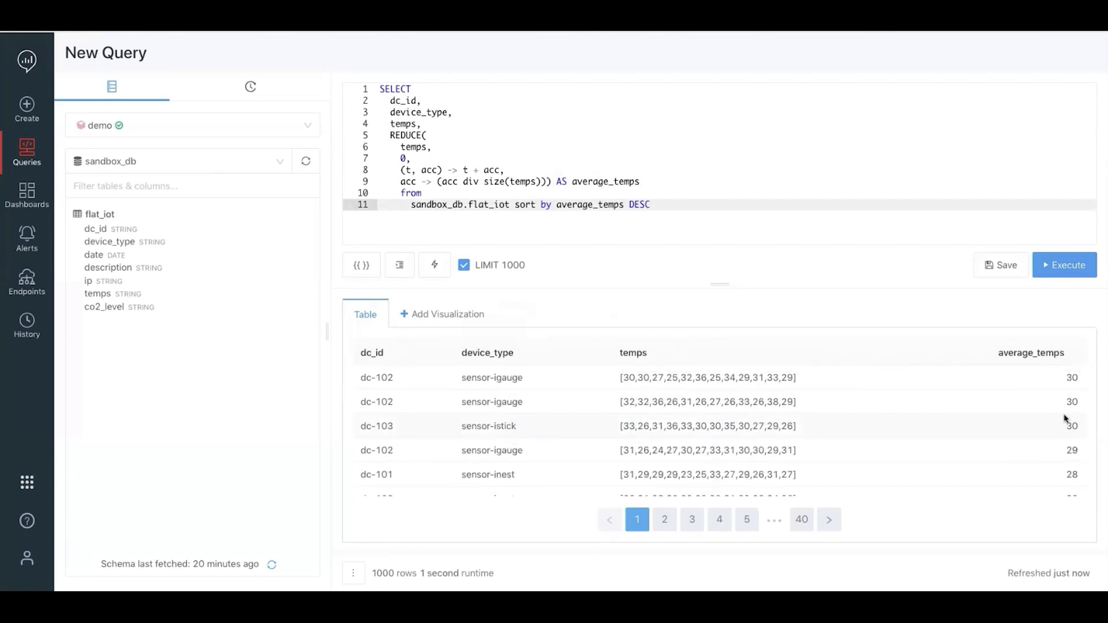
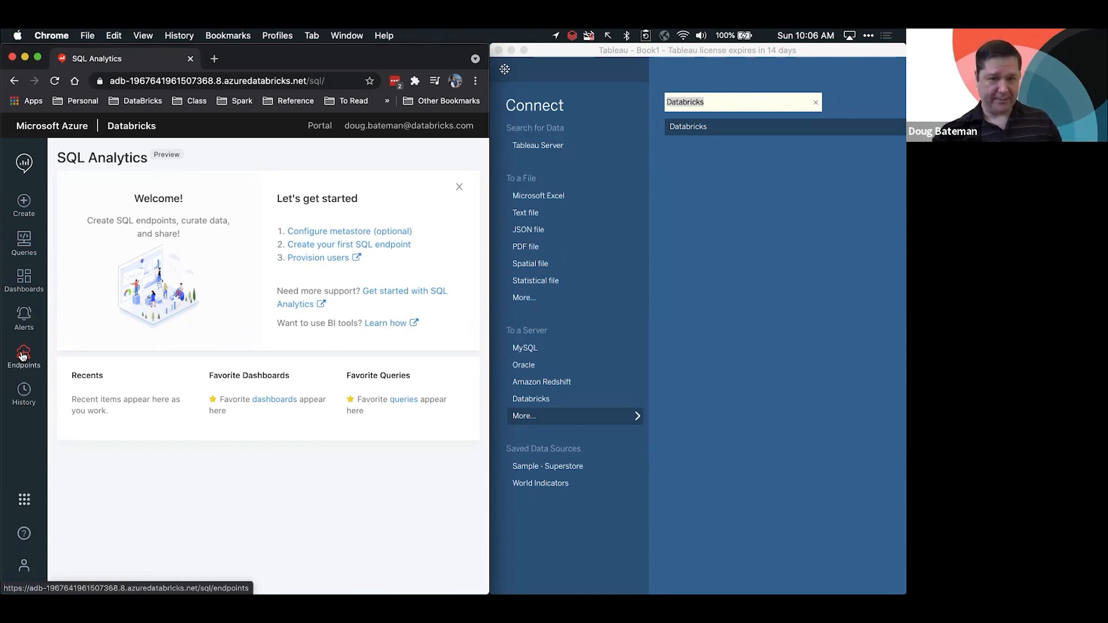
Open the connection details of the Demo SQL endpoint.
{"action": "left_click", "coordinate": [23, 356]}
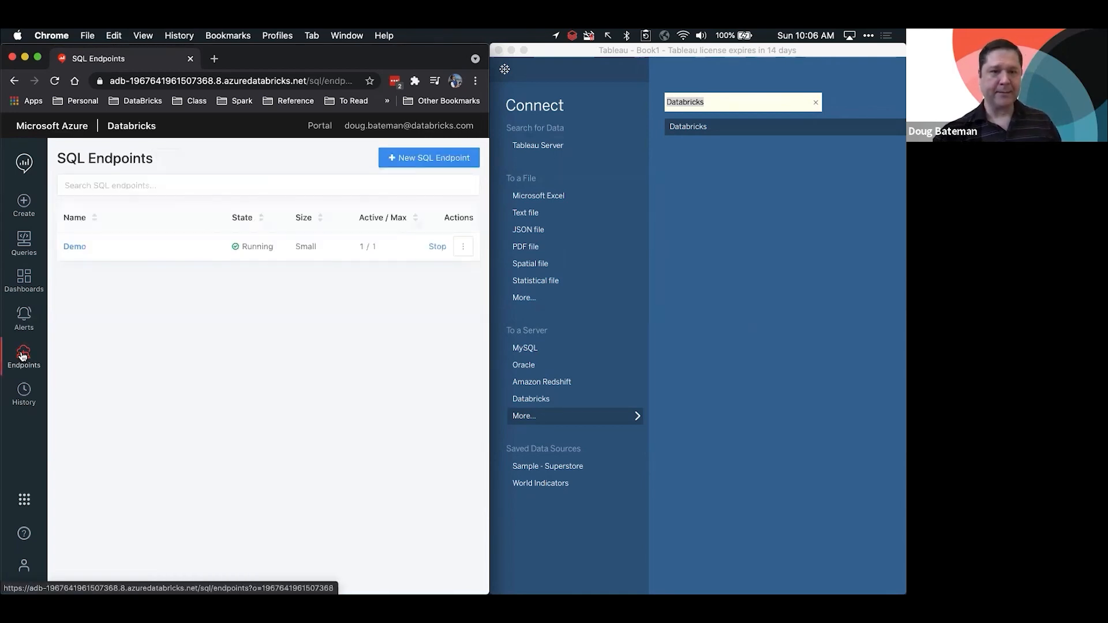
{"action": "left_click", "coordinate": [74, 247]}
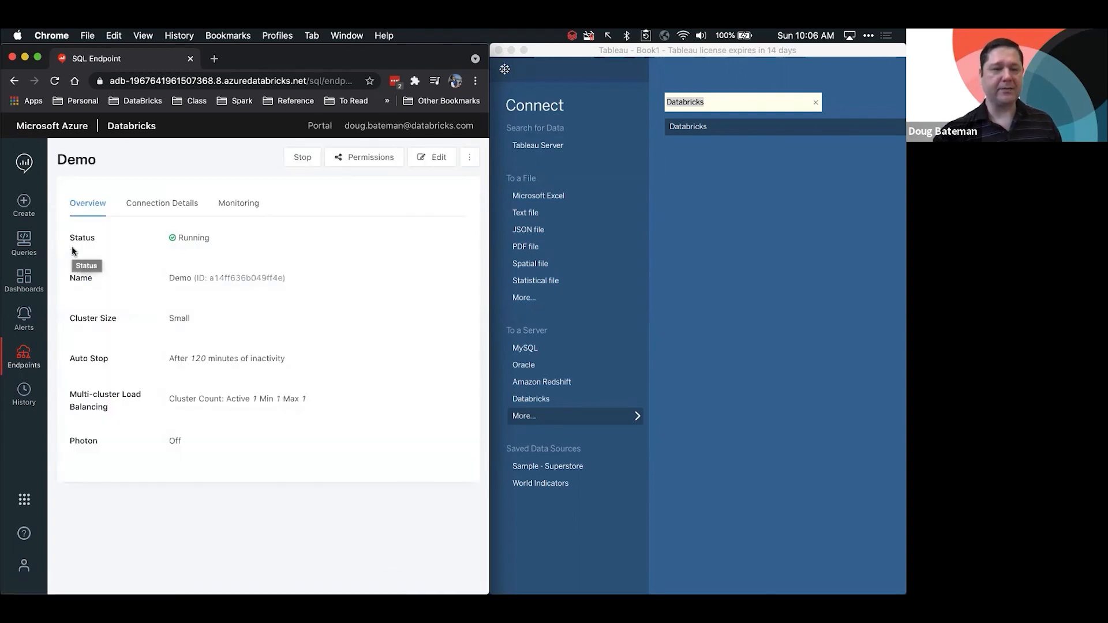
{"action": "left_click", "coordinate": [160, 206]}
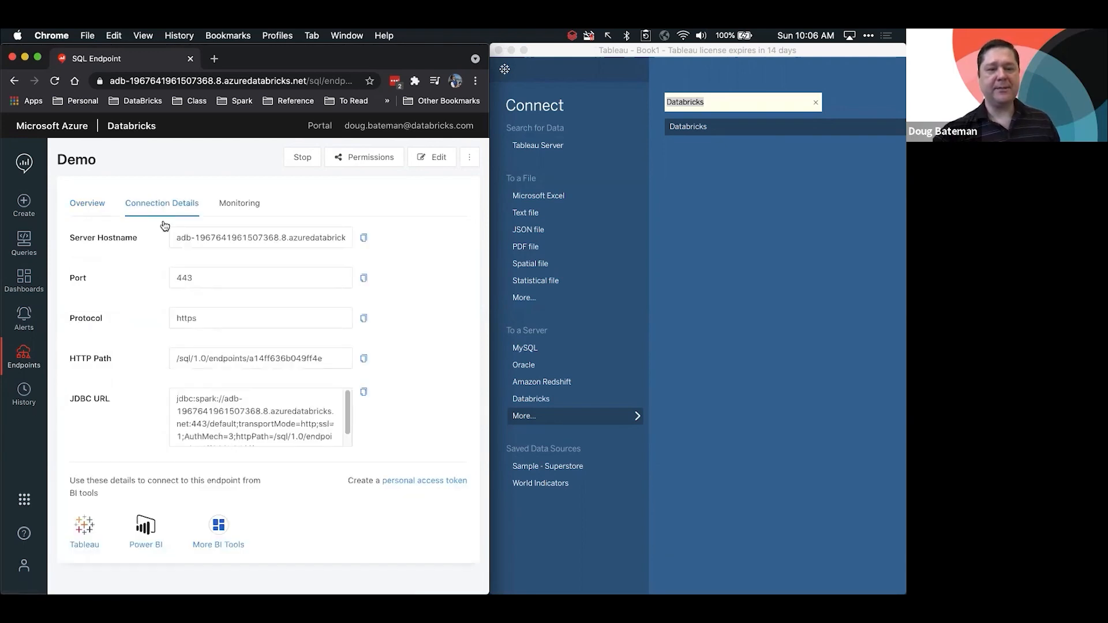
{"action": "left_click", "coordinate": [189, 414]}
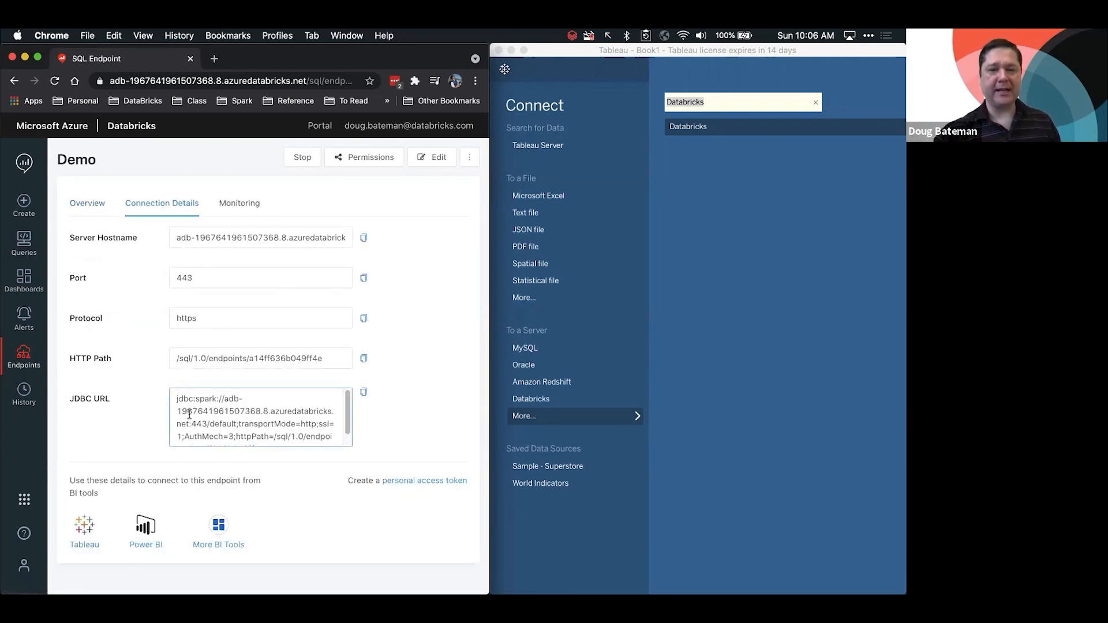
Switch to Tableau, search the server connectors for Databricks and open a new Databricks connection.
{"action": "left_click", "coordinate": [737, 58]}
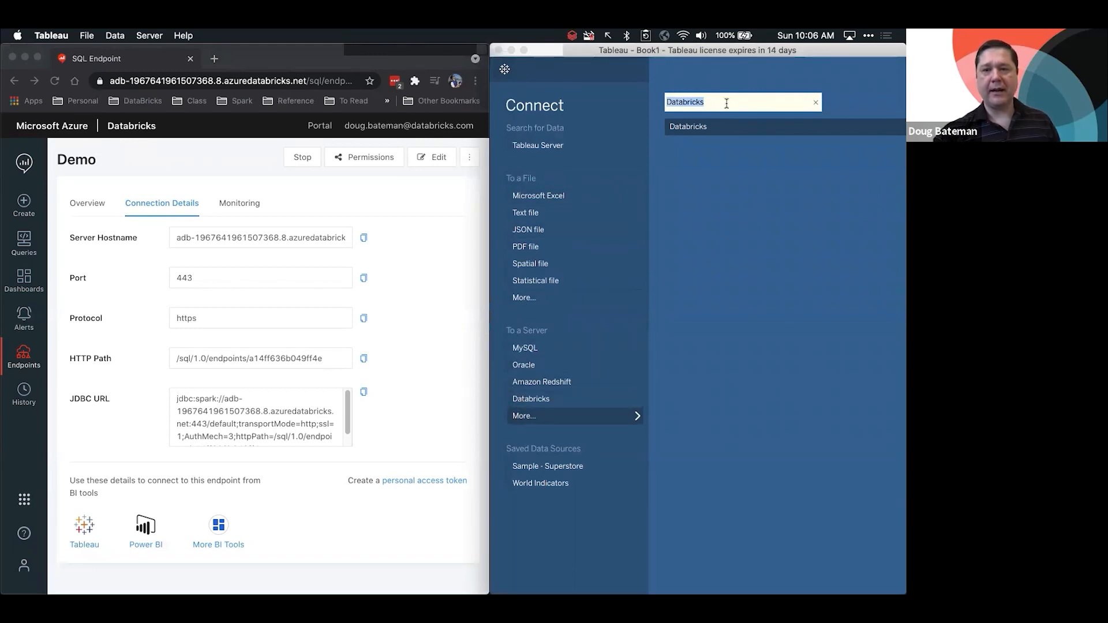
{"action": "key", "text": "BackSpace"}
{"action": "type", "text": "Databricks"}
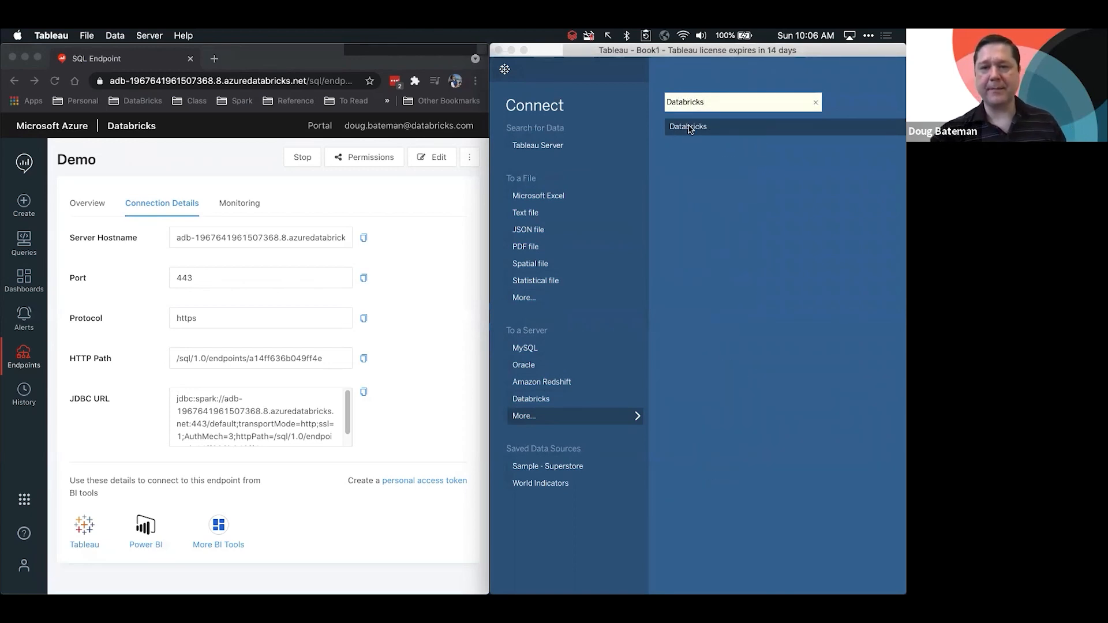
{"action": "left_click", "coordinate": [688, 127]}
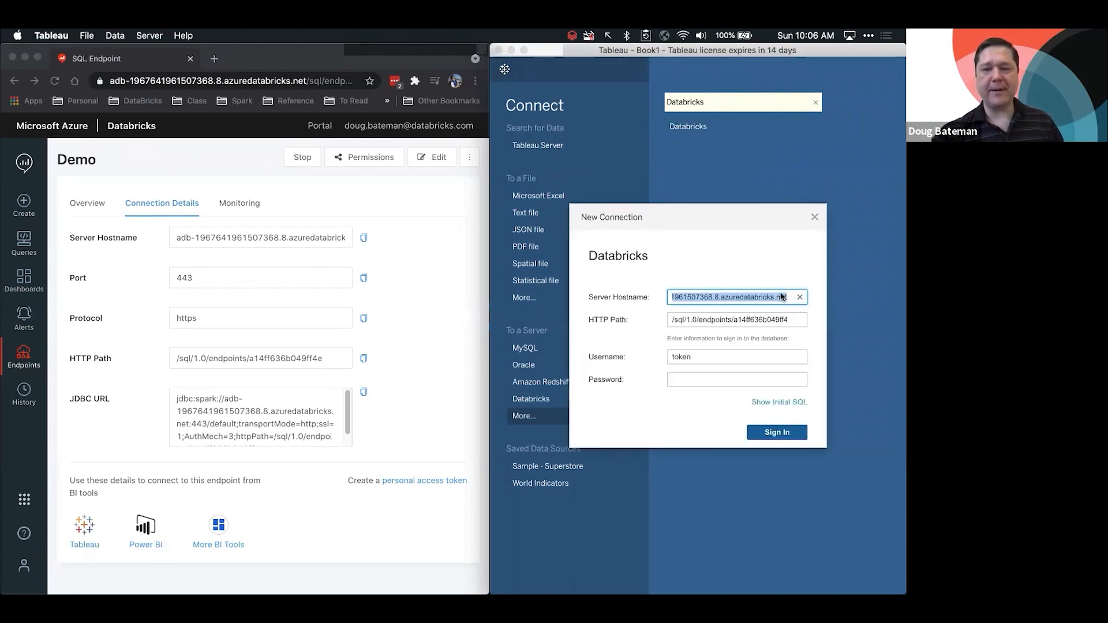
Clear the prefilled server hostname, HTTP path and username from the new connection.
{"action": "left_click", "coordinate": [799, 297]}
{"action": "left_click", "coordinate": [799, 318]}
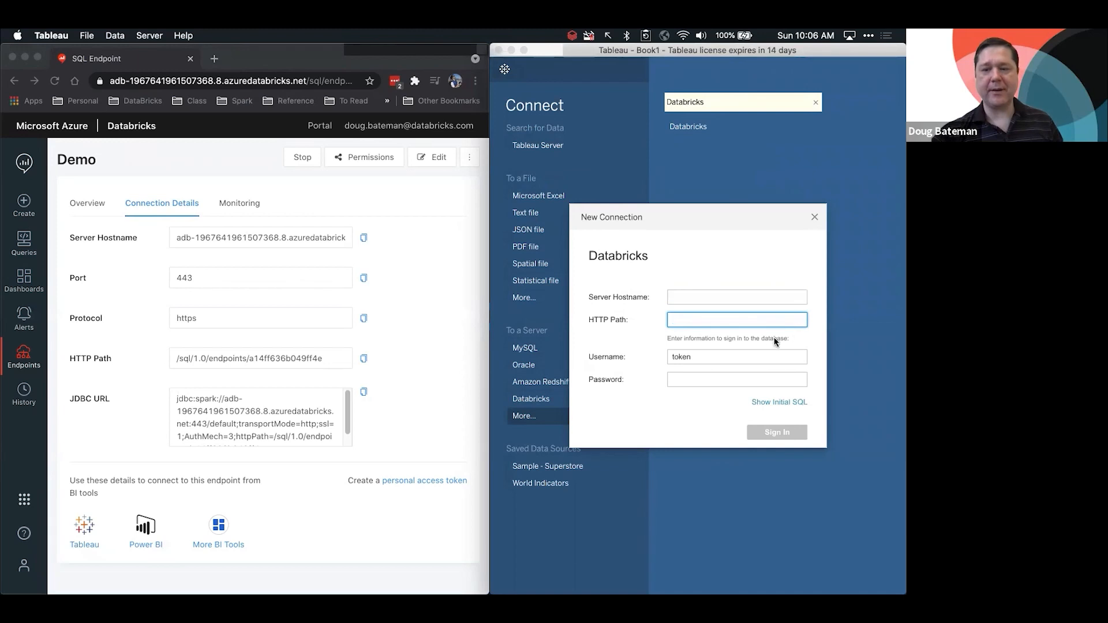
{"action": "left_click", "coordinate": [800, 357]}
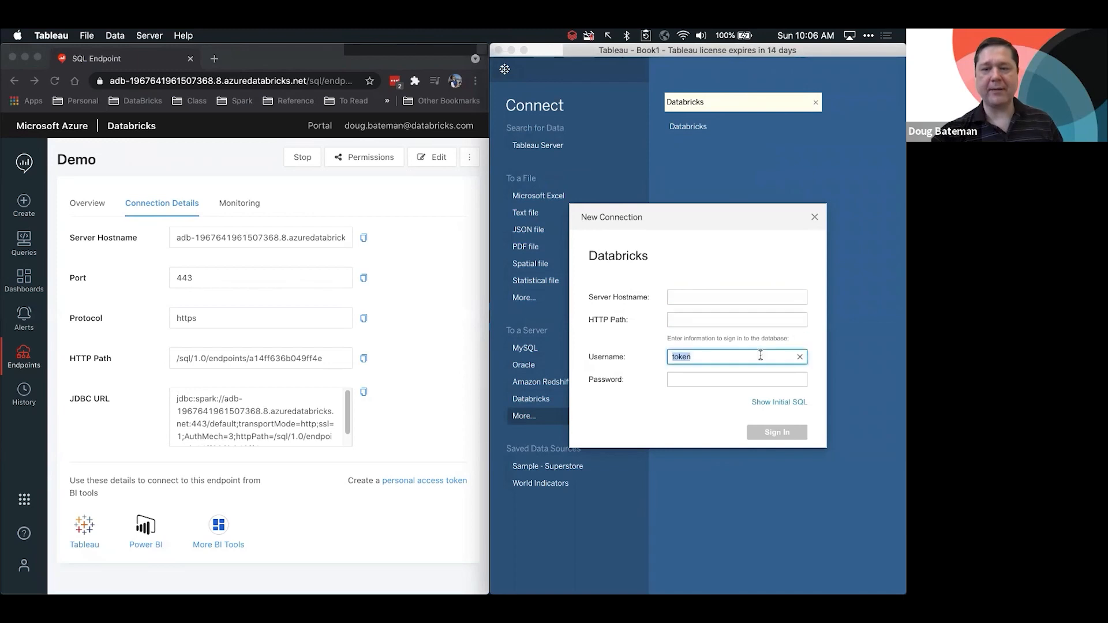
Copy the Demo endpoint's server hostname from Databricks into the Server Hostname of the Tableau connection.
{"action": "left_click", "coordinate": [359, 235]}
{"action": "left_click", "coordinate": [364, 238]}
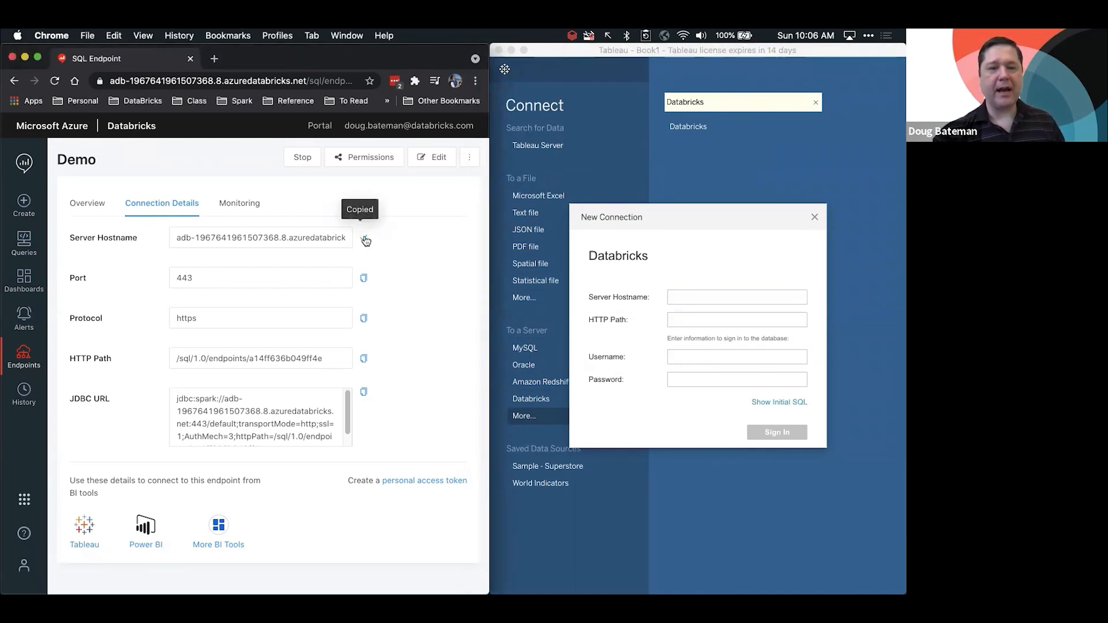
{"action": "left_click", "coordinate": [714, 293]}
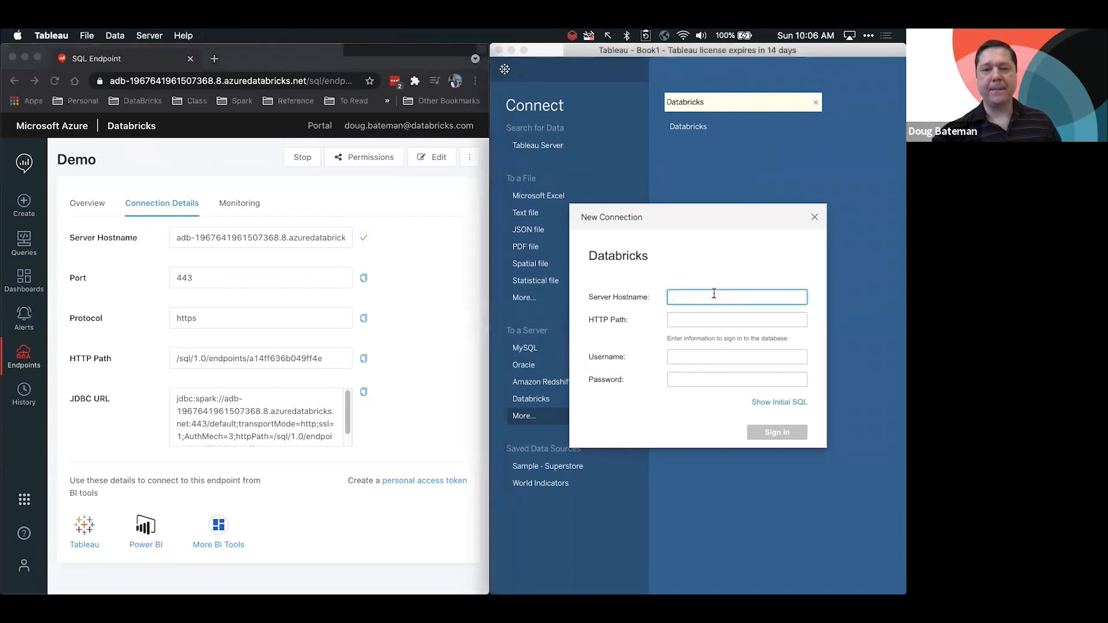
{"action": "key", "text": "super+v"}
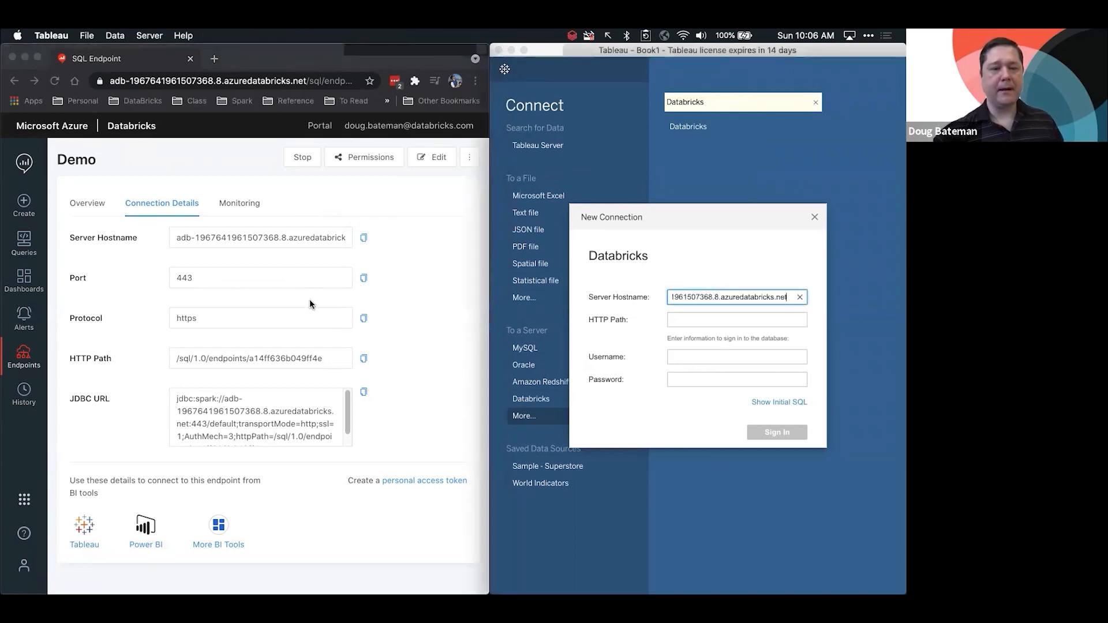
Copy the endpoint's HTTP path into the Tableau connection and set the username to token.
{"action": "left_click", "coordinate": [364, 360]}
{"action": "left_click", "coordinate": [362, 362]}
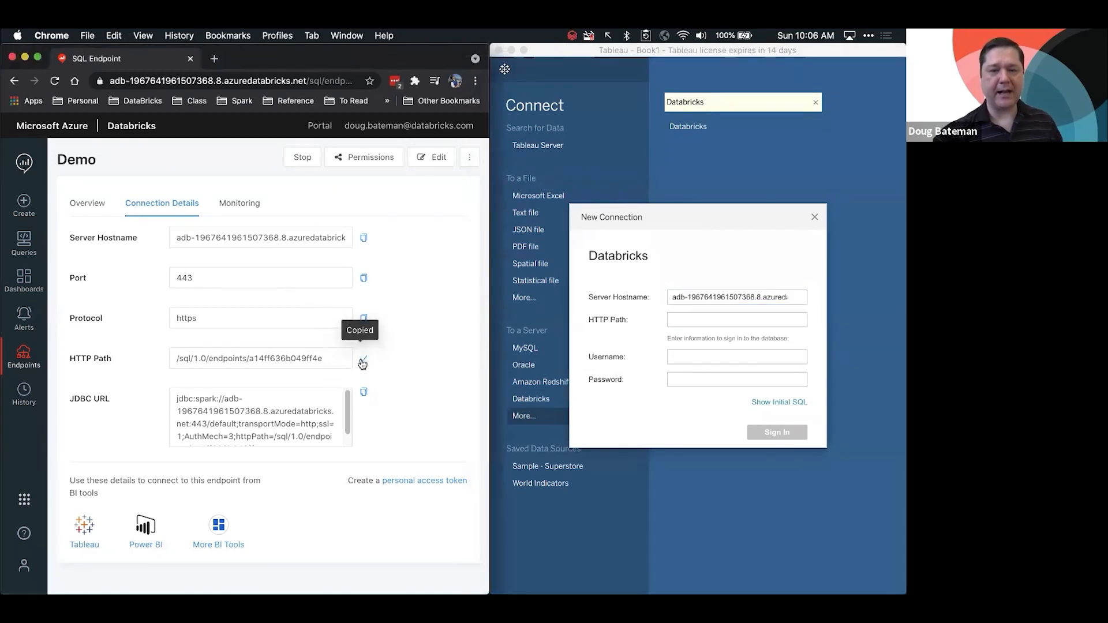
{"action": "left_click", "coordinate": [684, 317]}
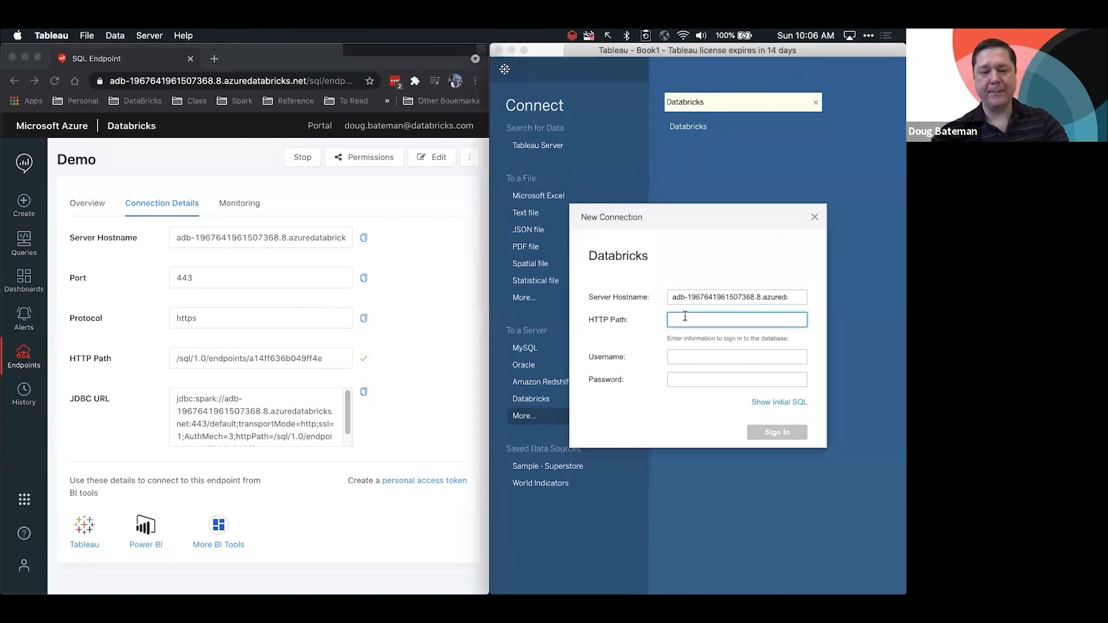
{"action": "key", "text": "super+v"}
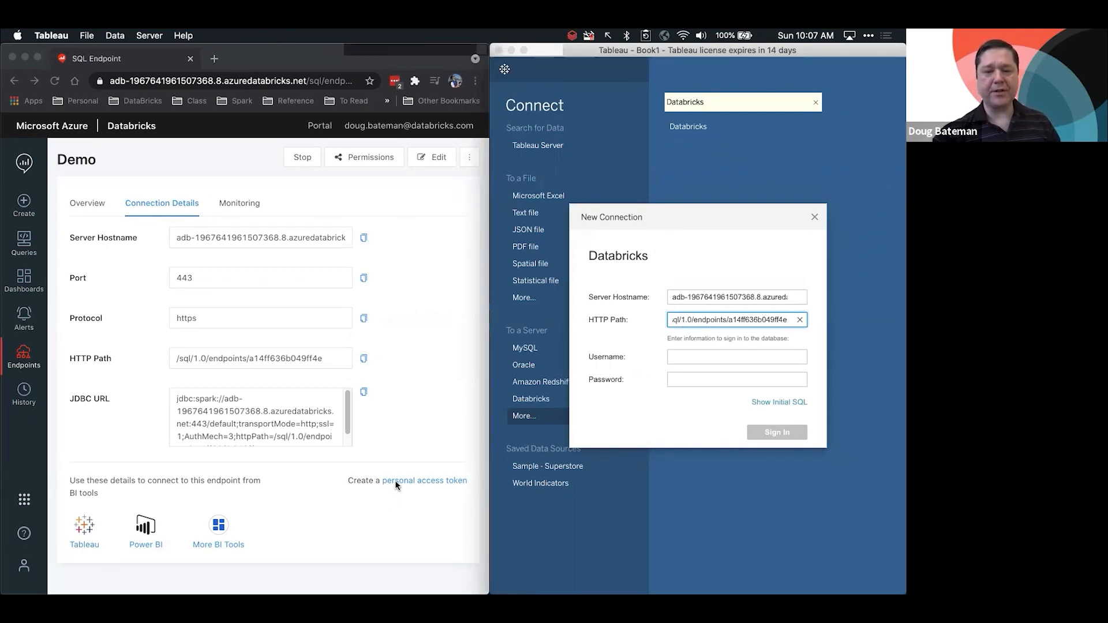
{"action": "left_click", "coordinate": [698, 355]}
{"action": "type", "text": "token"}
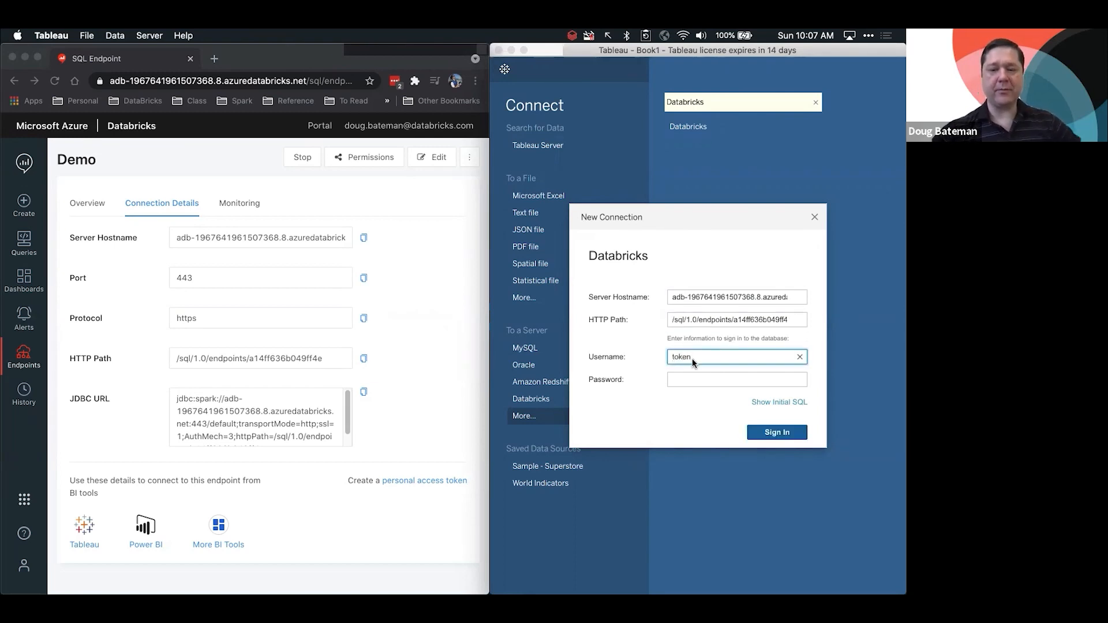
Generate a new Databricks personal access token with the comment Tableau and a lifetime of 1 day.
{"action": "left_click", "coordinate": [436, 499]}
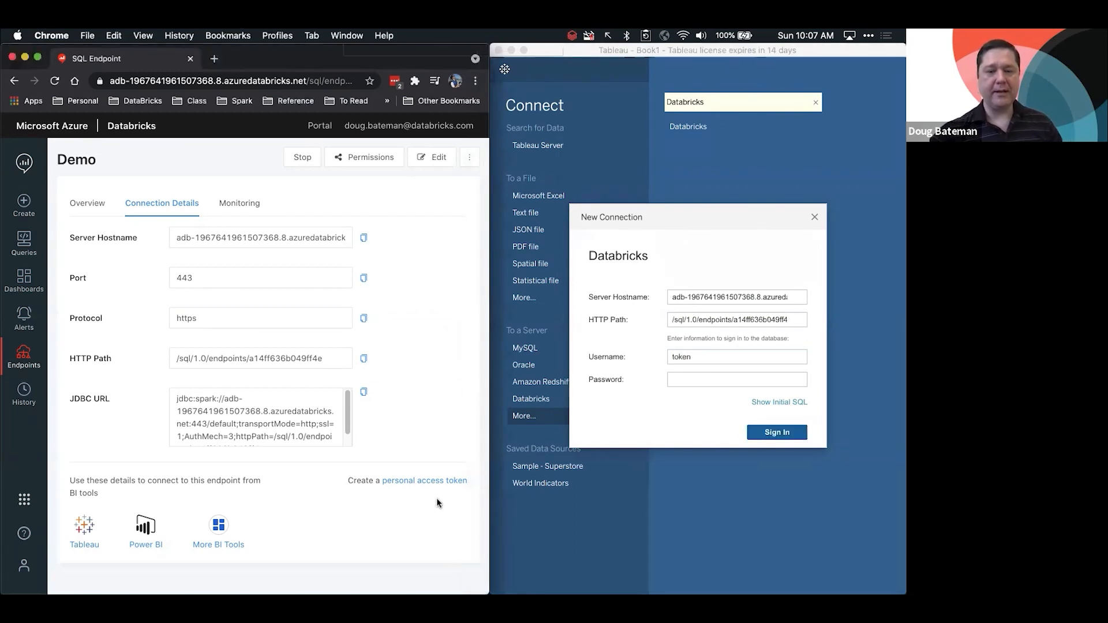
{"action": "left_click", "coordinate": [431, 481]}
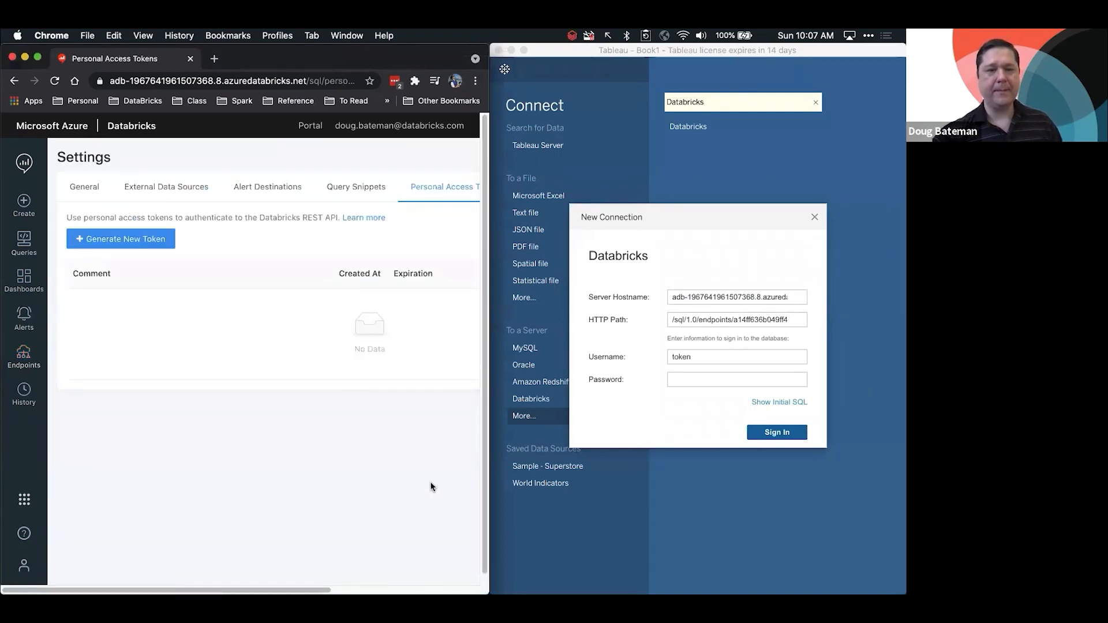
{"action": "left_click", "coordinate": [144, 239]}
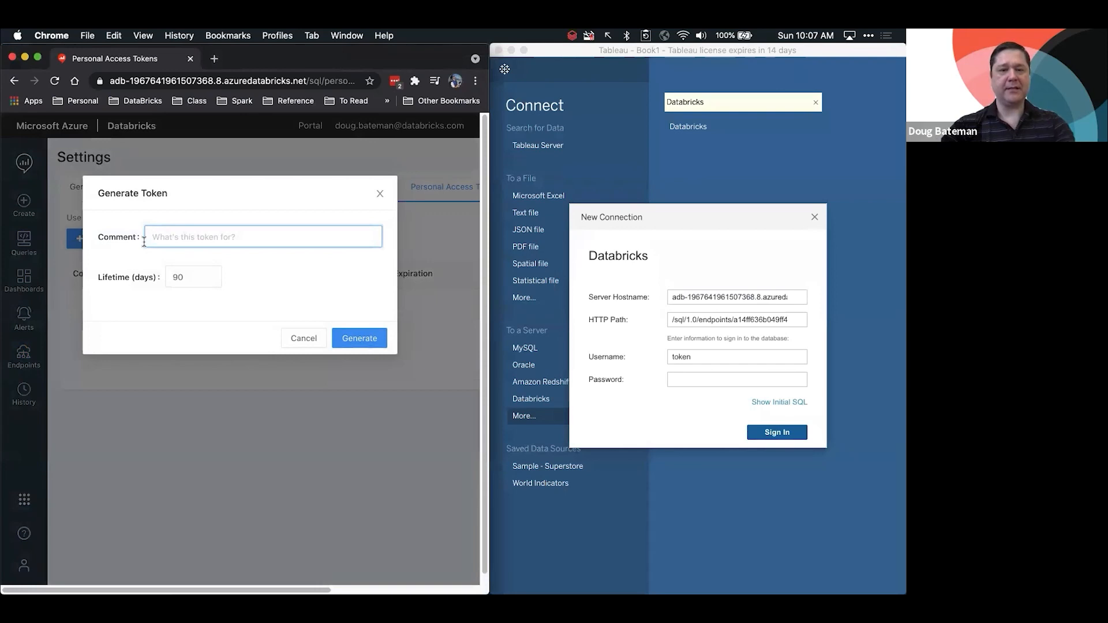
{"action": "type", "text": "Tableau"}
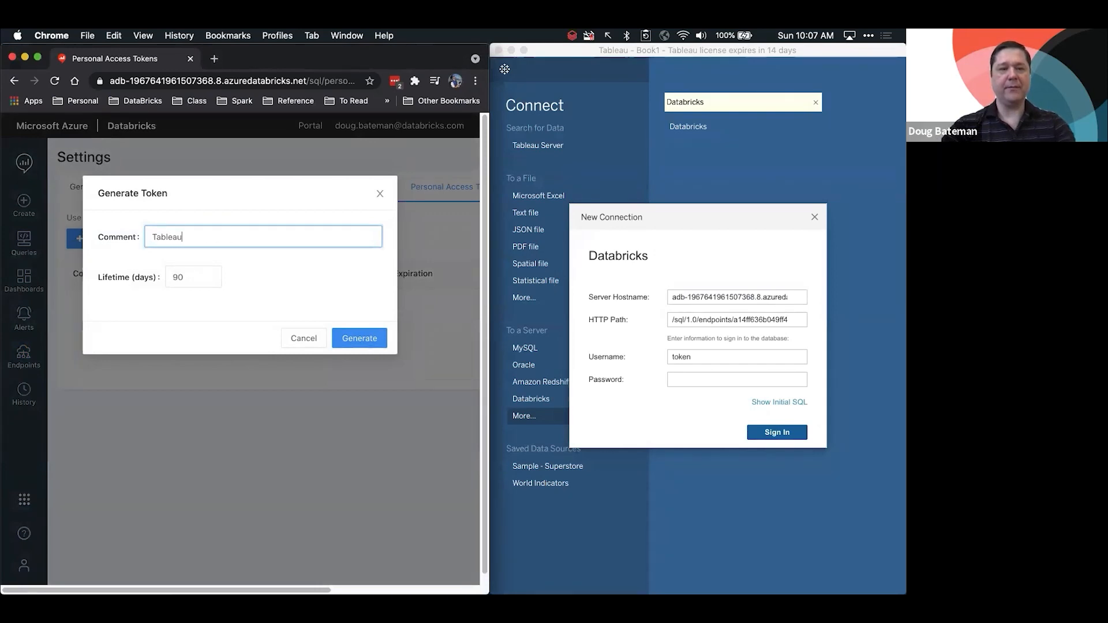
{"action": "double_click", "coordinate": [179, 277]}
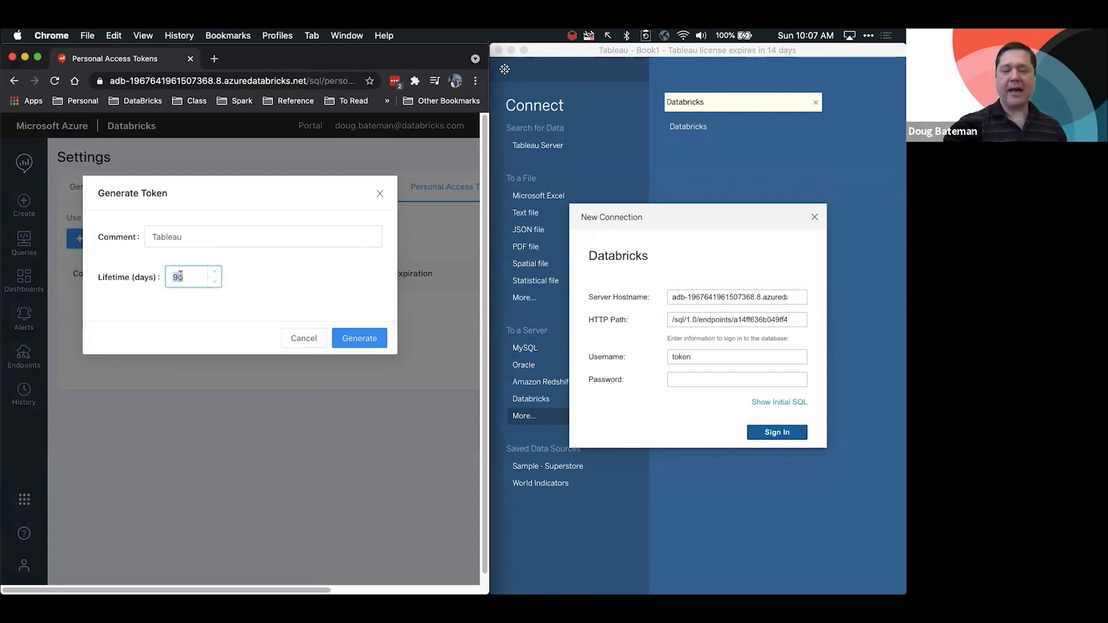
{"action": "type", "text": "1"}
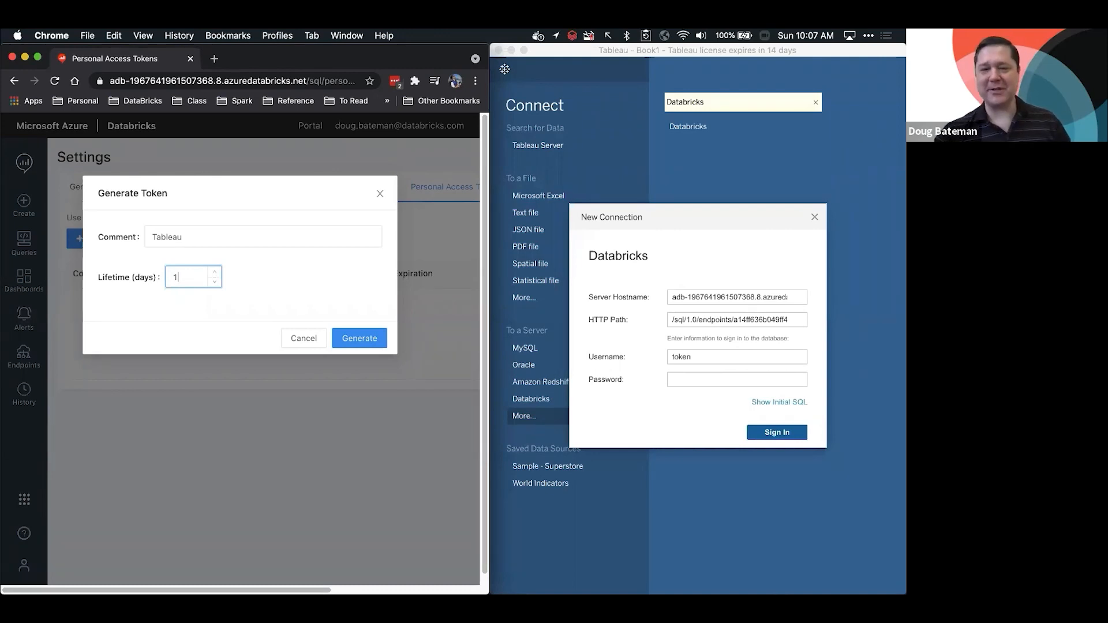
{"action": "left_click", "coordinate": [358, 340]}
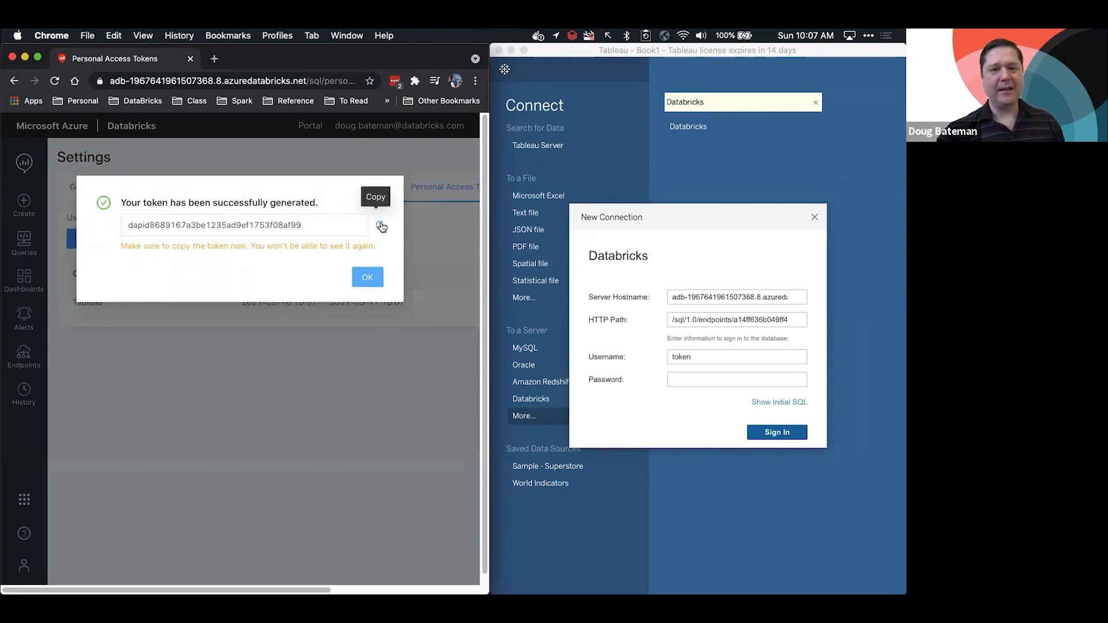
Copy the generated access token into the Password of the Tableau connection and sign in.
{"action": "left_click", "coordinate": [381, 227]}
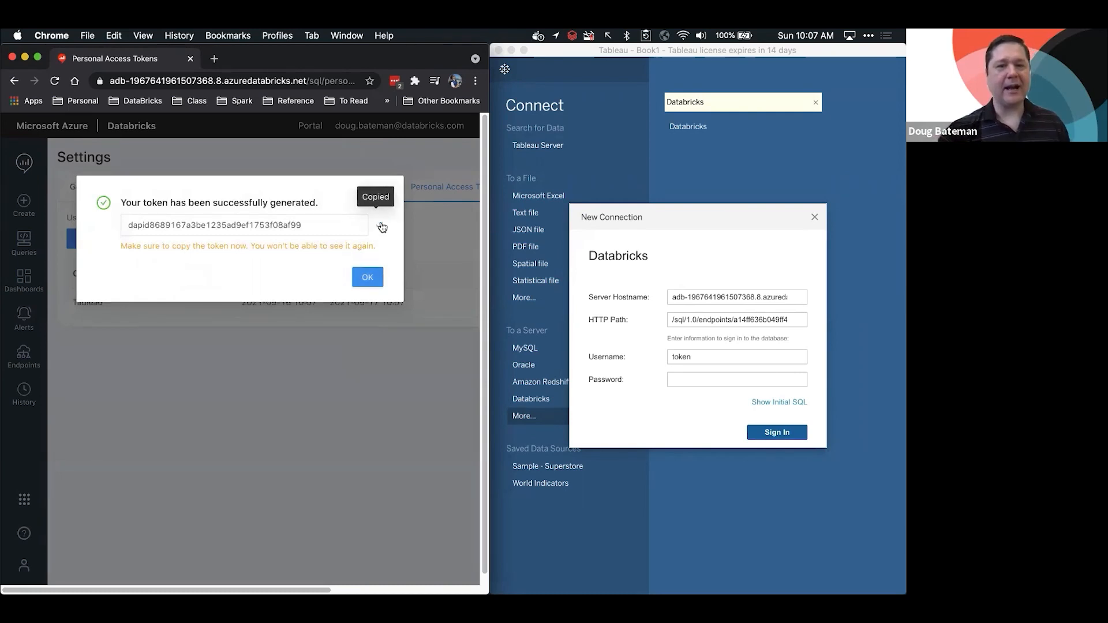
{"action": "left_click", "coordinate": [706, 380]}
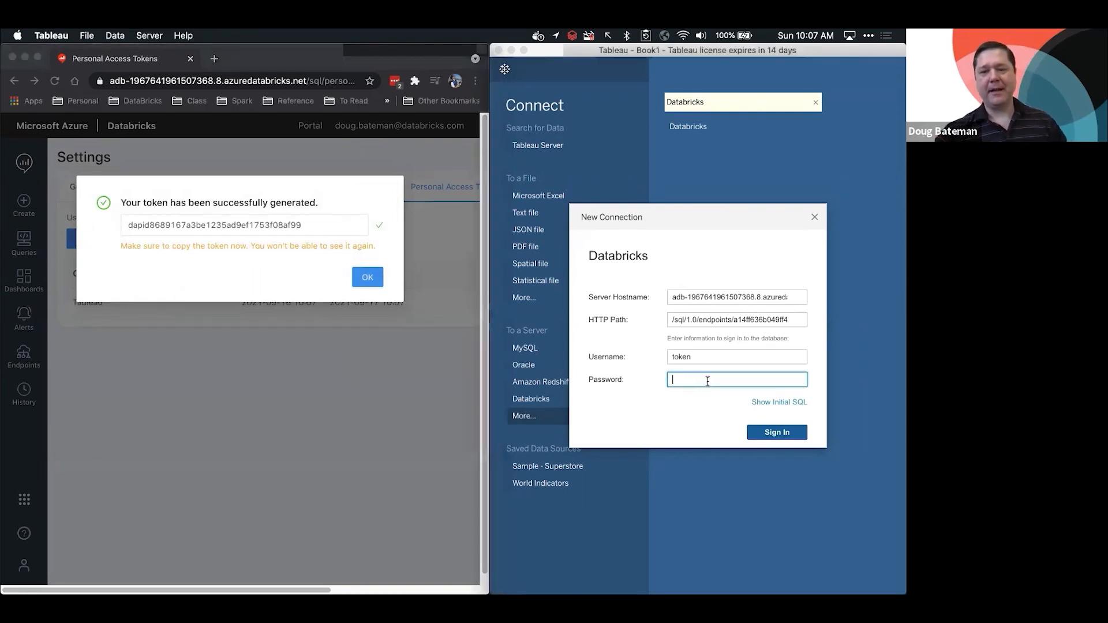
{"action": "key", "text": "super+v"}
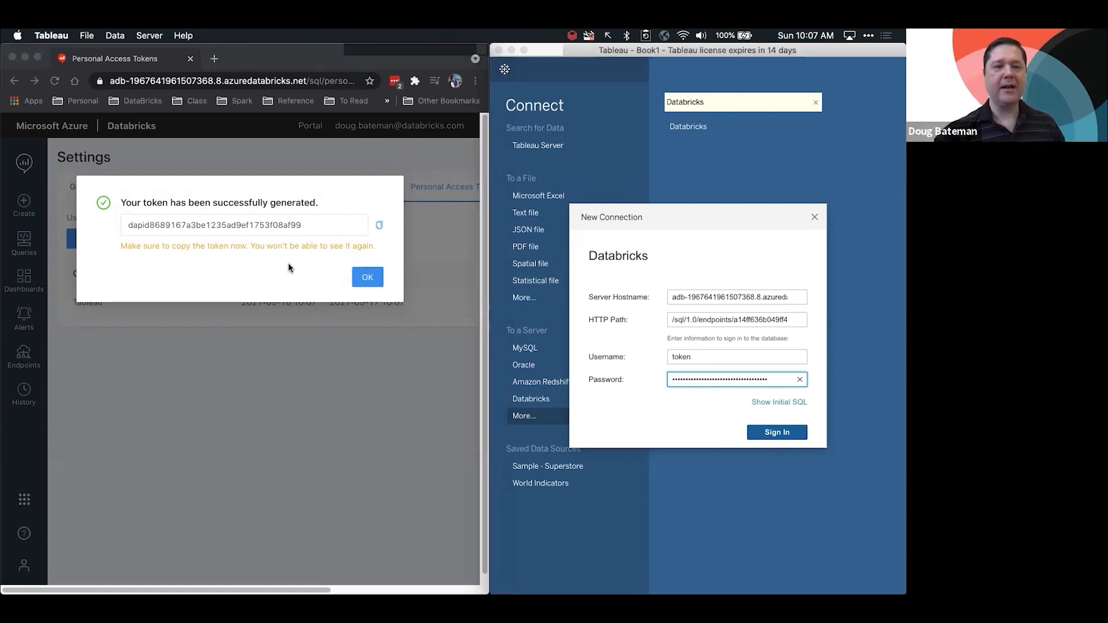
{"action": "left_click", "coordinate": [212, 226]}
{"action": "double_click", "coordinate": [214, 226]}
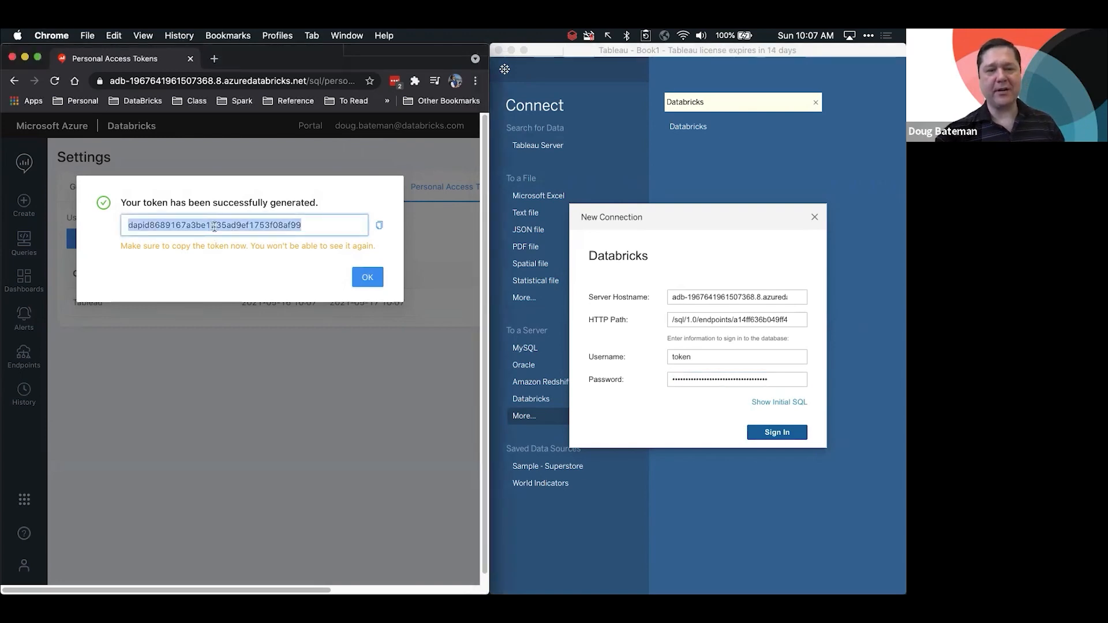
{"action": "left_click", "coordinate": [789, 437]}
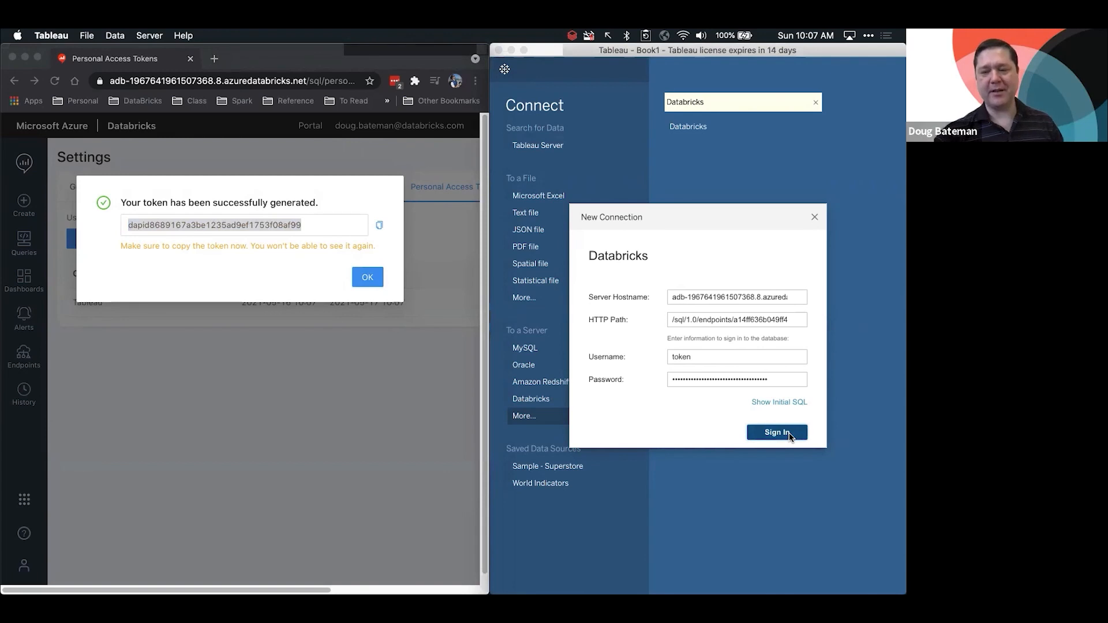
{"action": "left_click", "coordinate": [789, 436]}
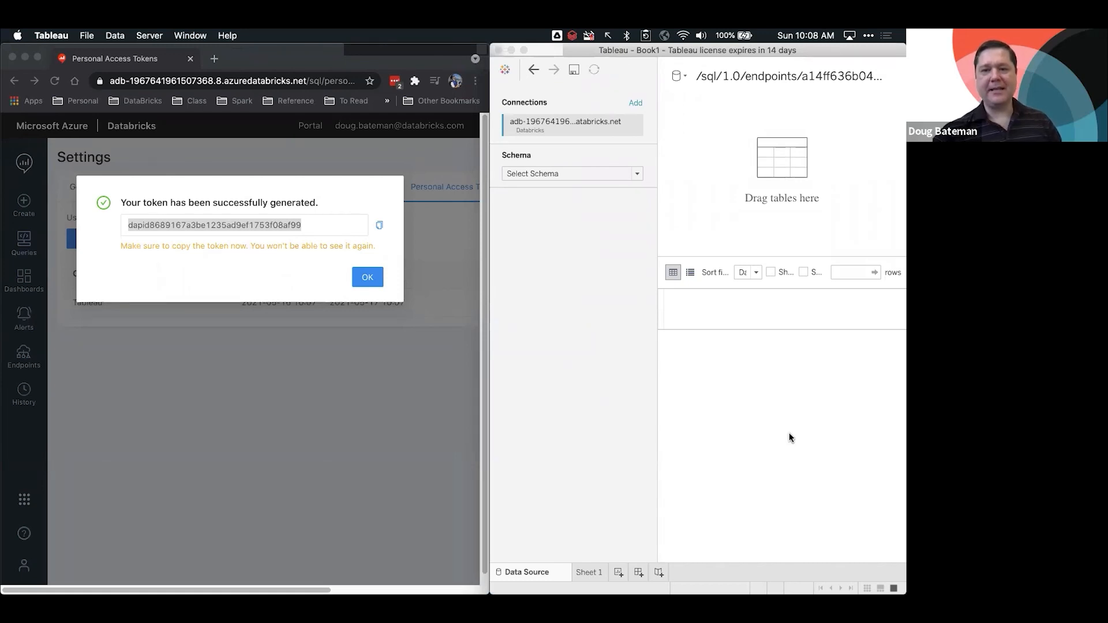
Close the generated-token message in Databricks, switch to Tableau and move its window slightly down.
{"action": "left_click", "coordinate": [360, 277]}
{"action": "left_click", "coordinate": [360, 278]}
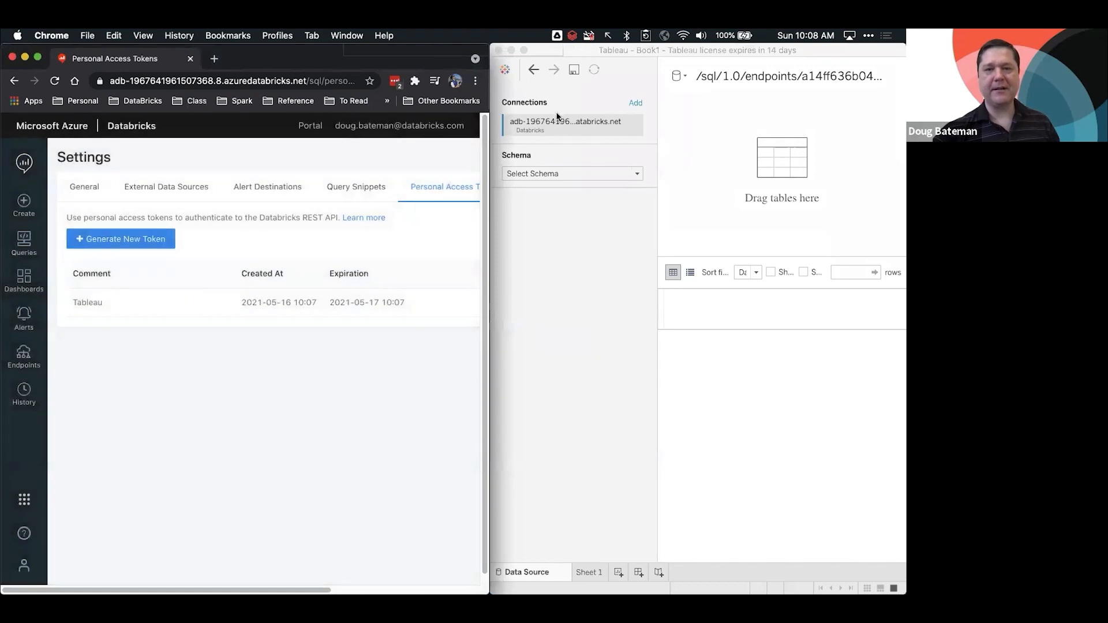
{"action": "left_click", "coordinate": [624, 49]}
{"action": "left_click_drag", "start_coordinate": [625, 49], "coordinate": [588, 88]}
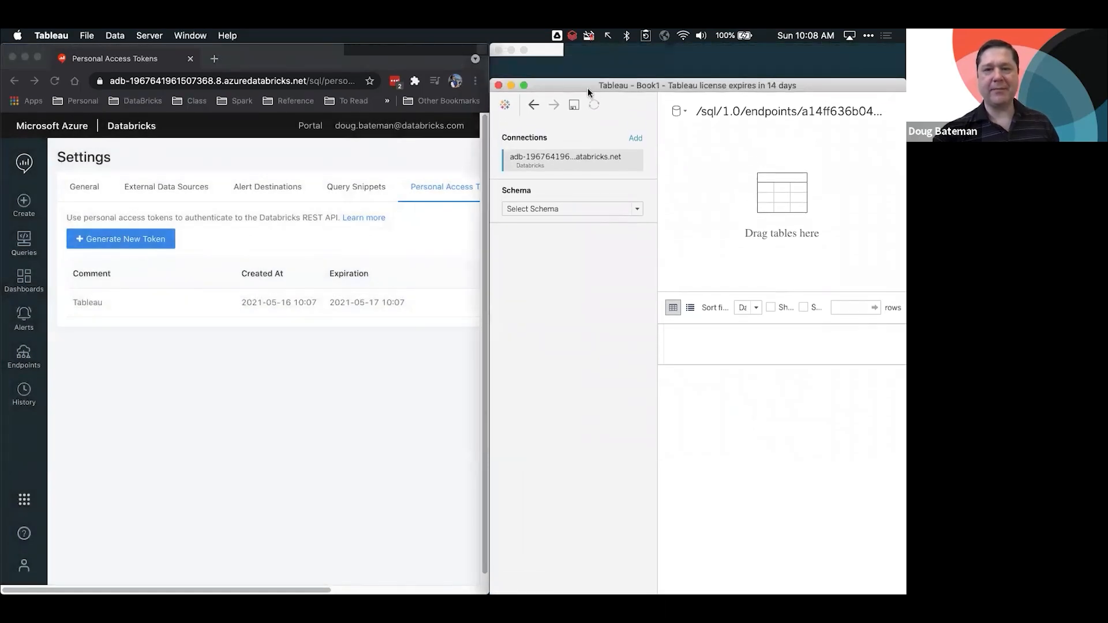
Expand the Tableau window to full screen and check the empty Sheet 1 before returning to the data source page.
{"action": "left_click", "coordinate": [522, 88]}
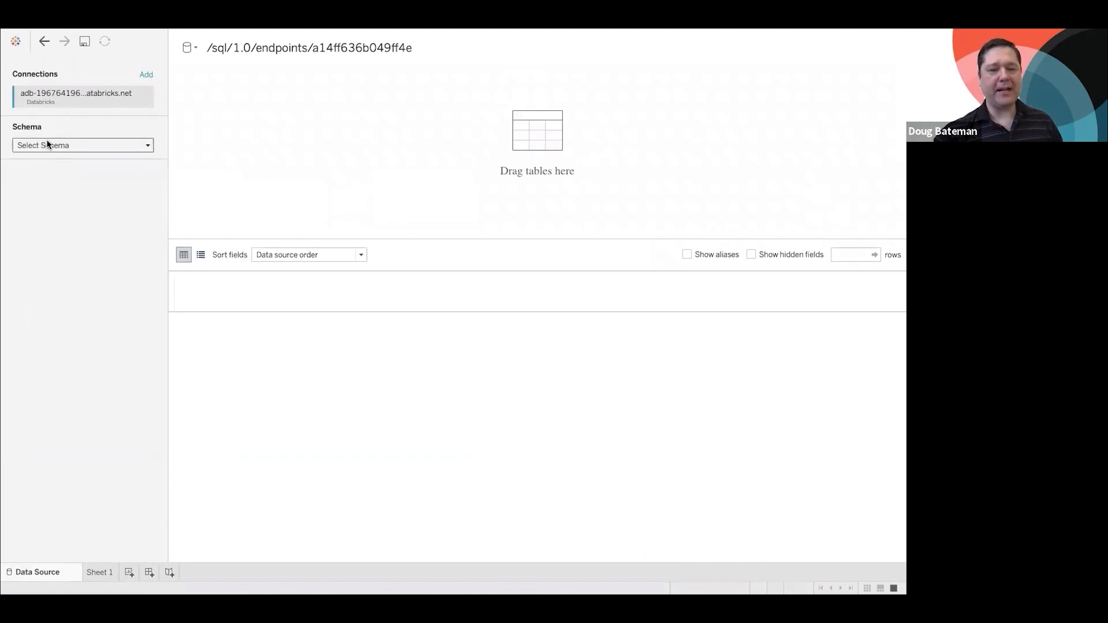
{"action": "left_click", "coordinate": [97, 579]}
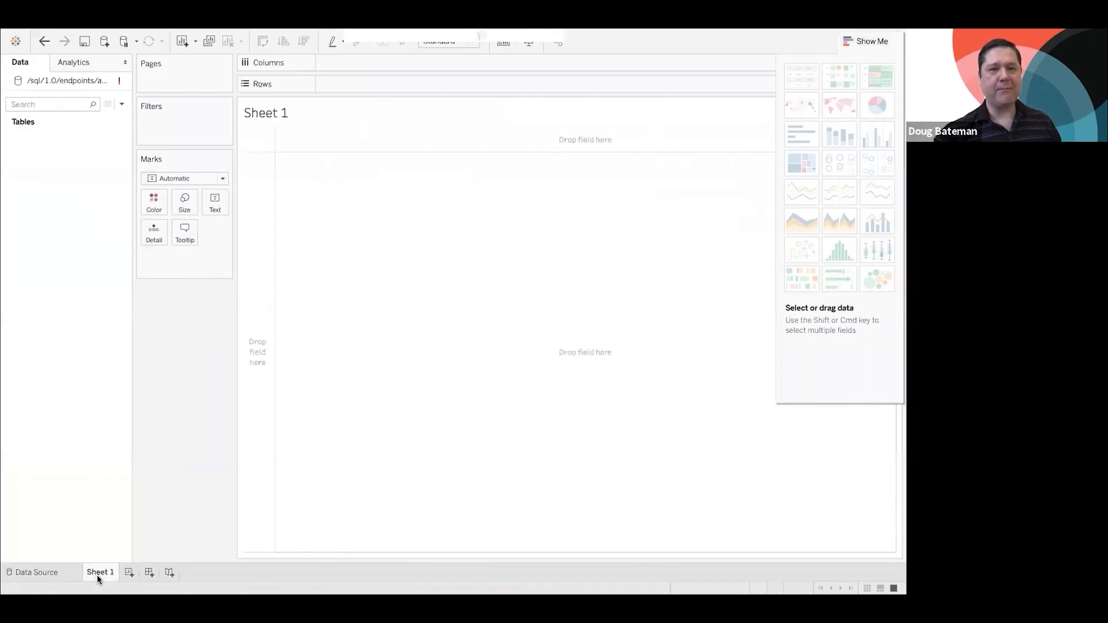
{"action": "left_click", "coordinate": [45, 567]}
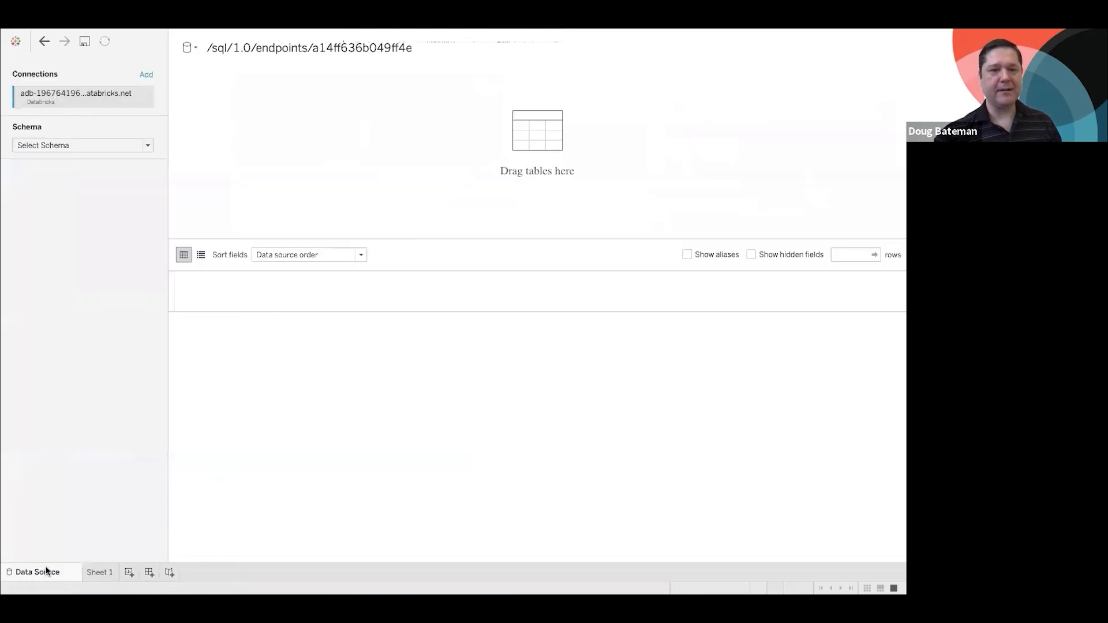
Search for schemas containing dbacademy and select dbacademy_gold as the connection's schema.
{"action": "left_click", "coordinate": [92, 140]}
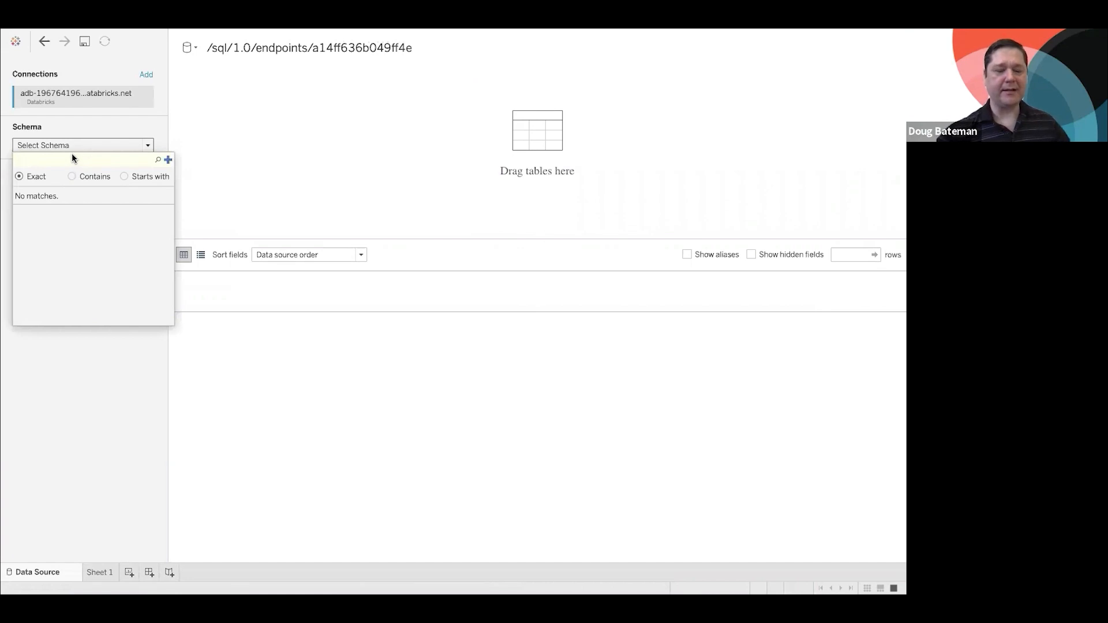
{"action": "type", "text": "dbacademy"}
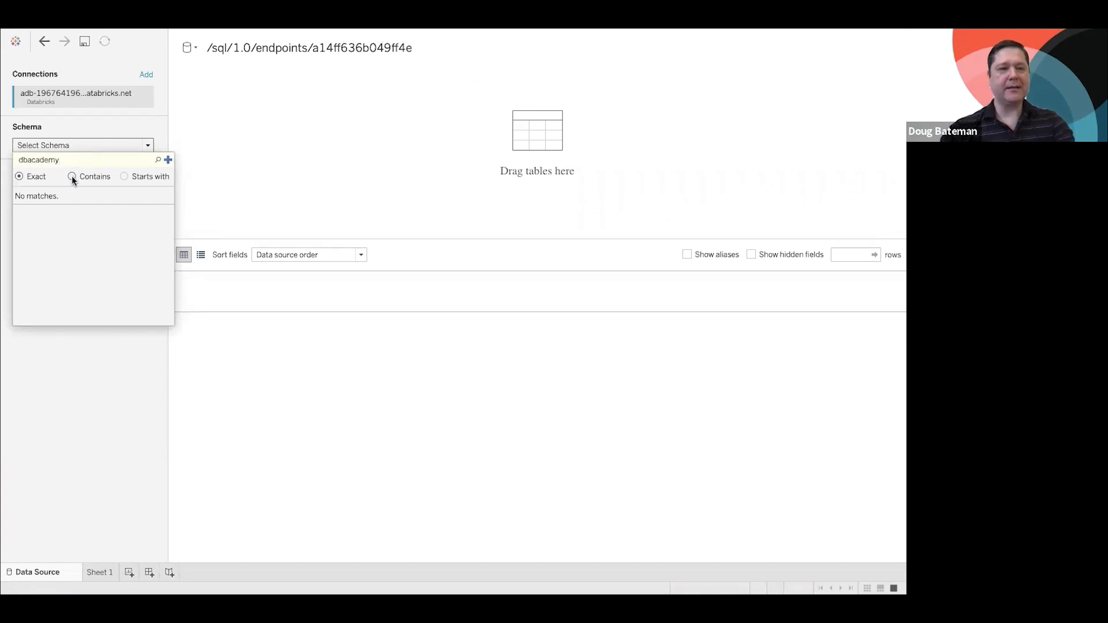
{"action": "left_click", "coordinate": [72, 176]}
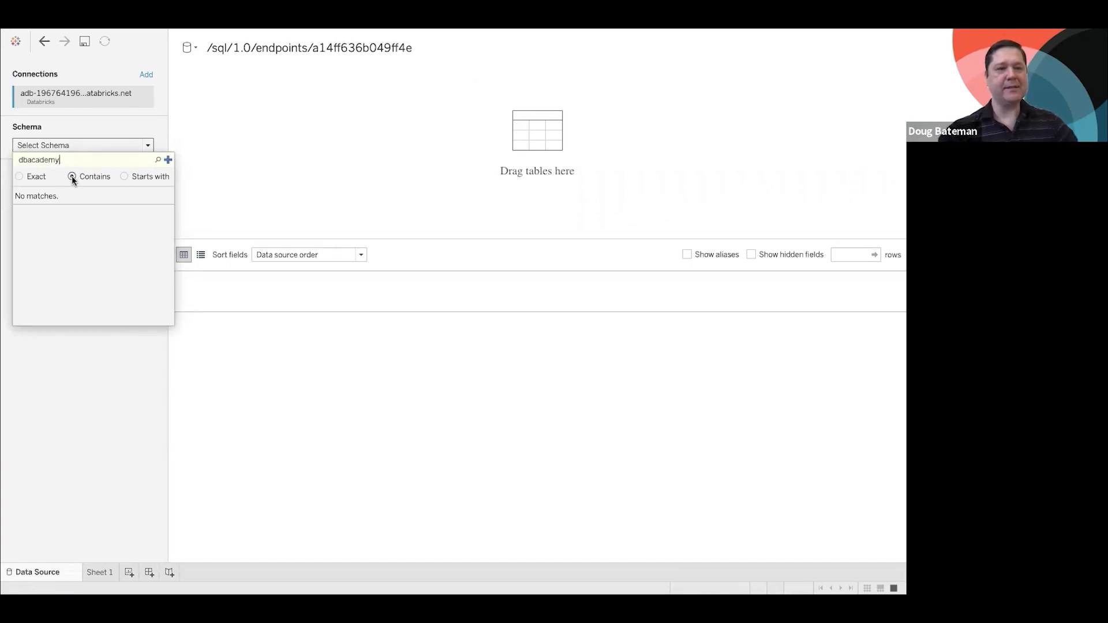
{"action": "left_click", "coordinate": [155, 162]}
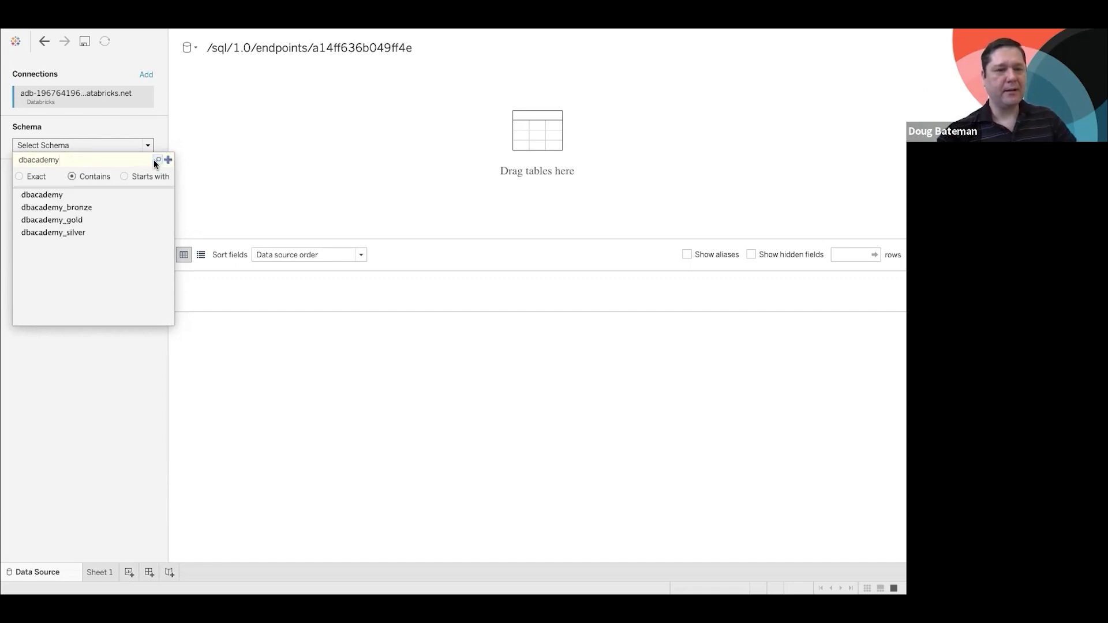
{"action": "left_click", "coordinate": [61, 219]}
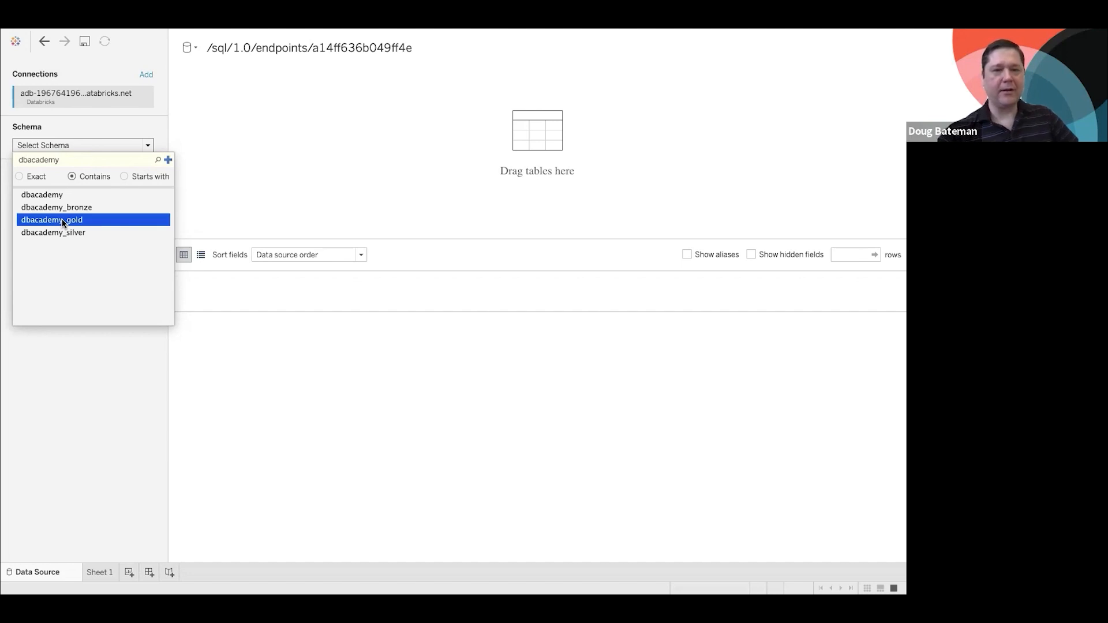
{"action": "left_click", "coordinate": [61, 219]}
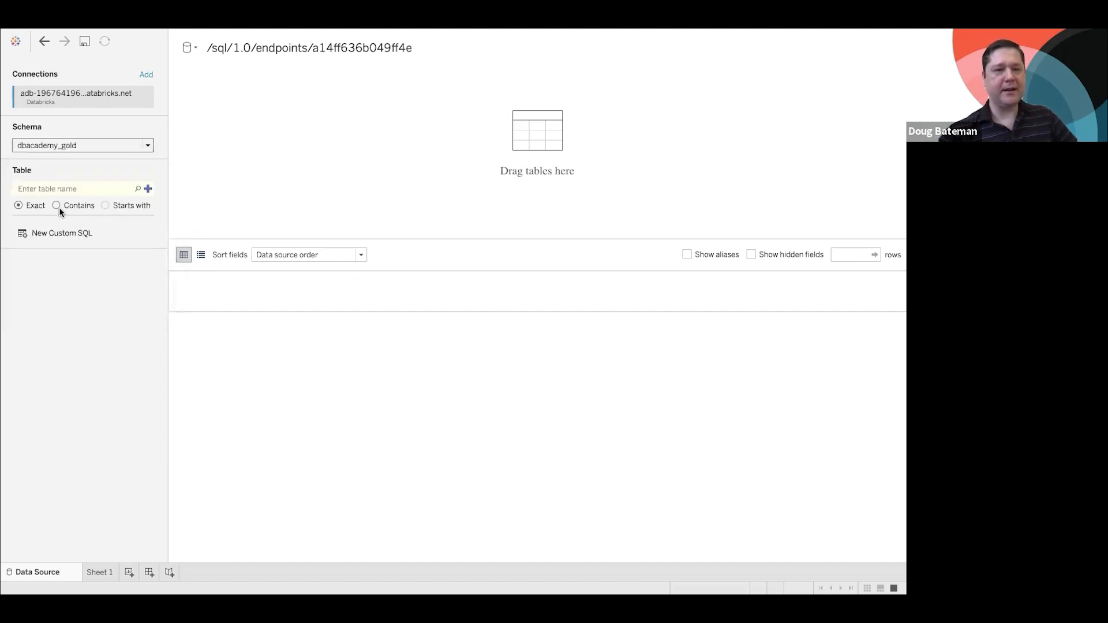
List the schema's tables using the Contains match and add events_gold to the data source canvas.
{"action": "left_click", "coordinate": [58, 205]}
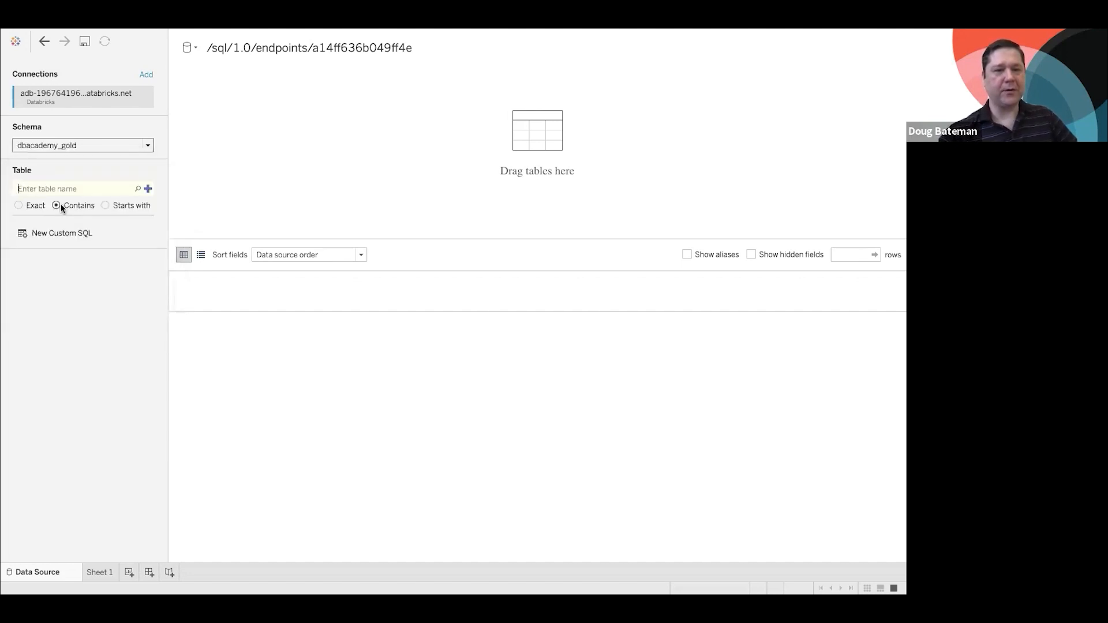
{"action": "left_click", "coordinate": [136, 190]}
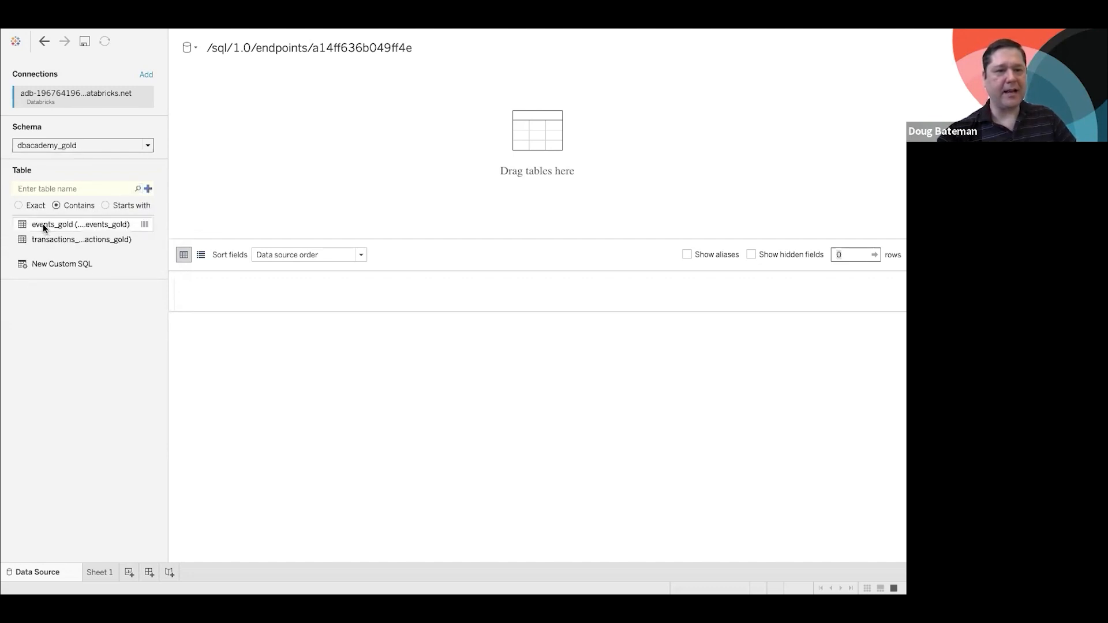
{"action": "left_click_drag", "start_coordinate": [43, 223], "coordinate": [410, 140]}
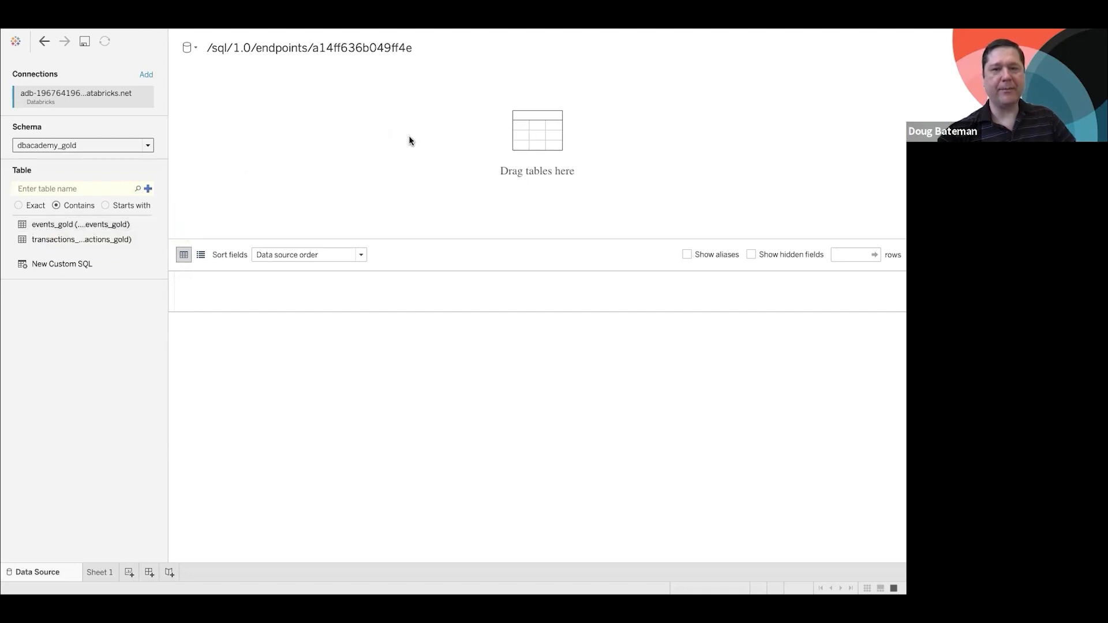
On Sheet 1, place City and the events_gold count on Columns and convert the view to a symbol map.
{"action": "left_click", "coordinate": [98, 571]}
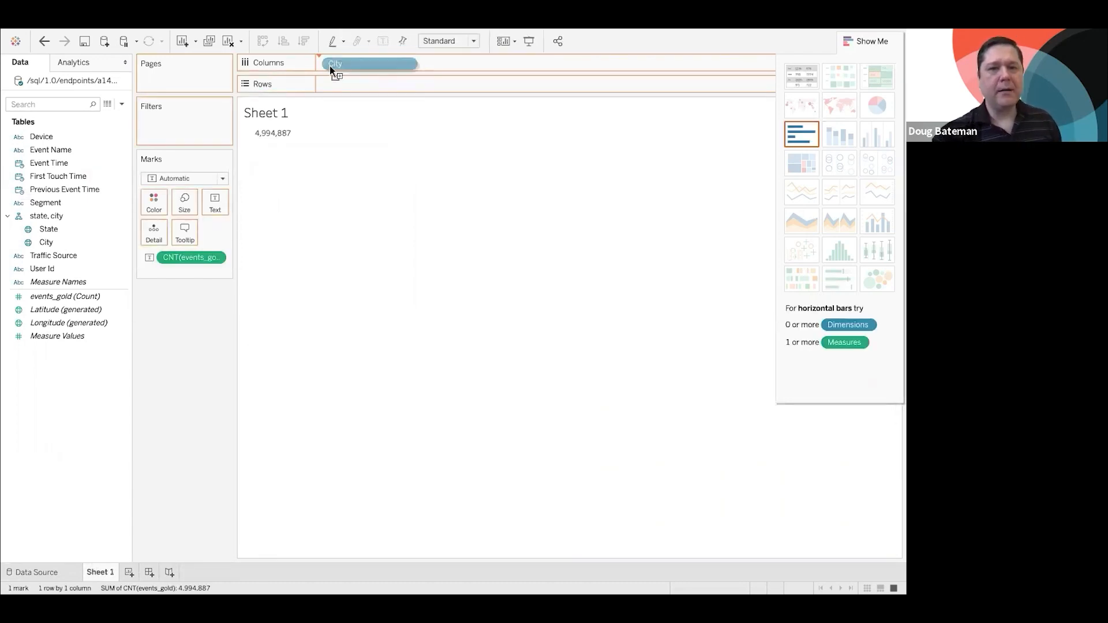
{"action": "left_click_drag", "start_coordinate": [330, 65], "coordinate": [330, 61]}
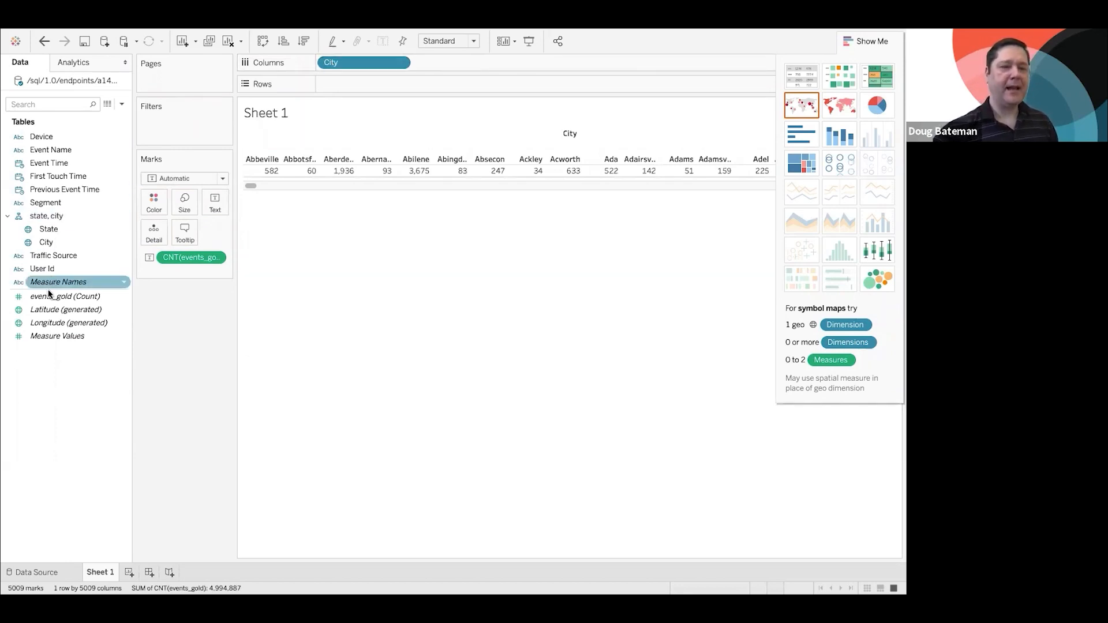
{"action": "left_click_drag", "start_coordinate": [50, 295], "coordinate": [556, 67]}
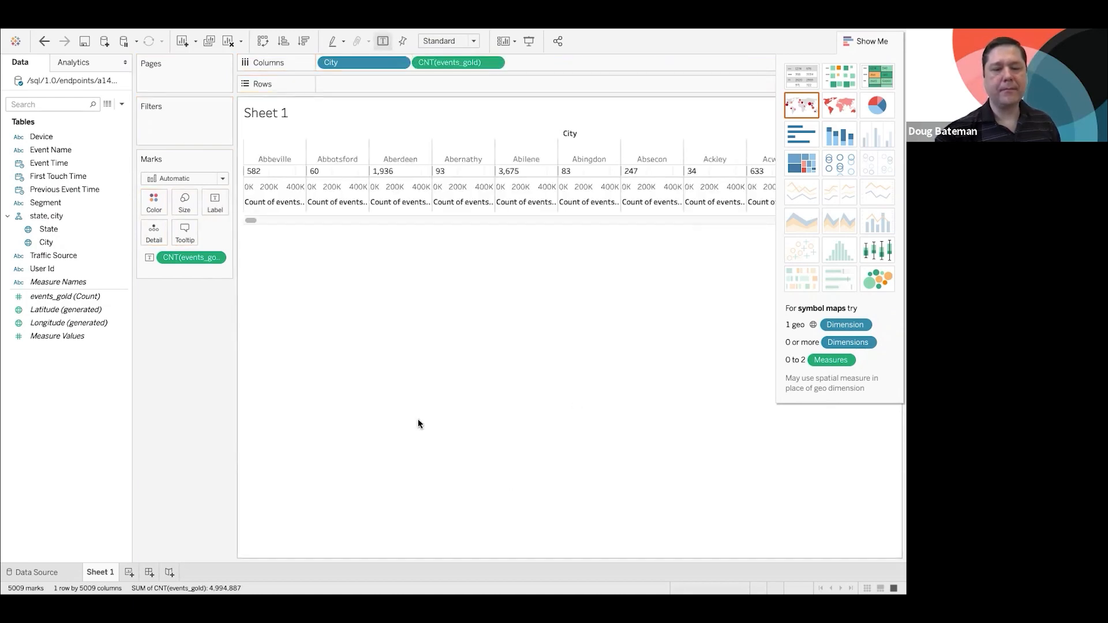
{"action": "left_click", "coordinate": [806, 105]}
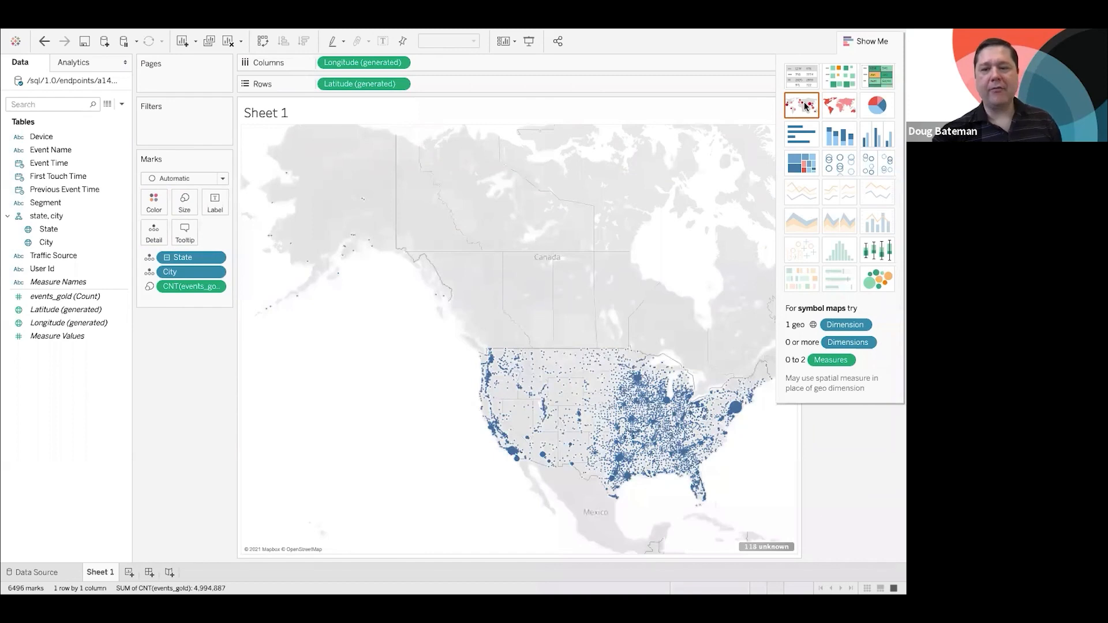